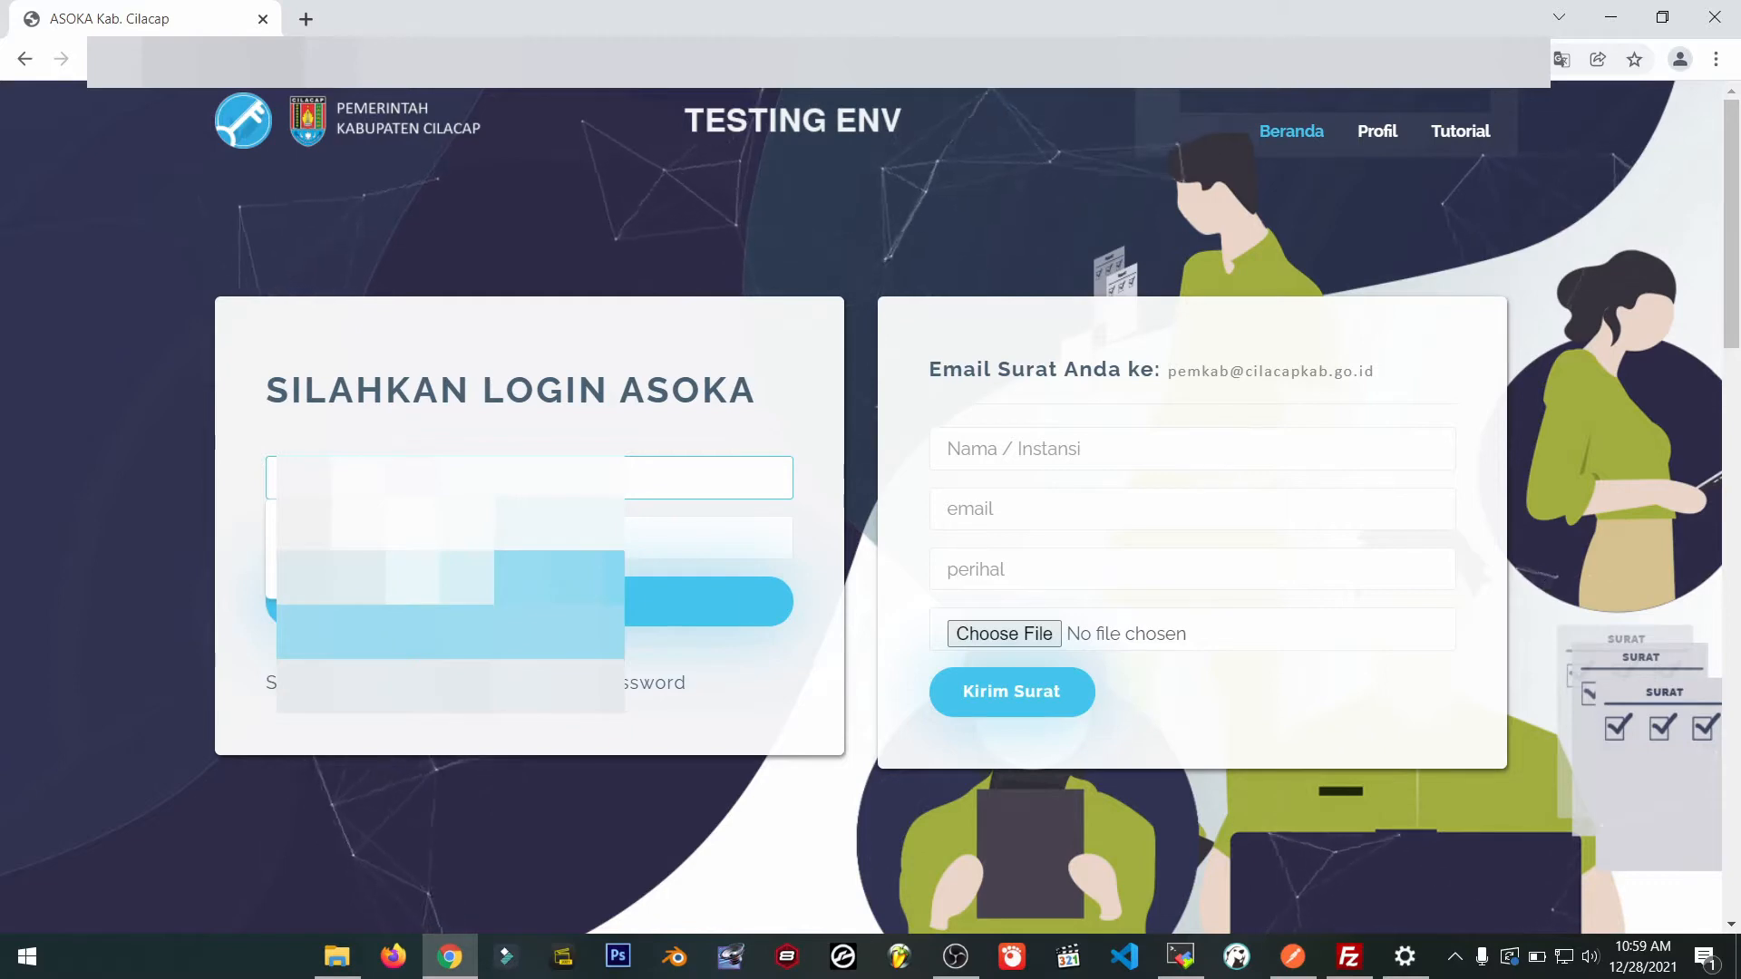
Log in to ASOKA using the browser's saved username and password.
{"action": "key", "text": "Down"}
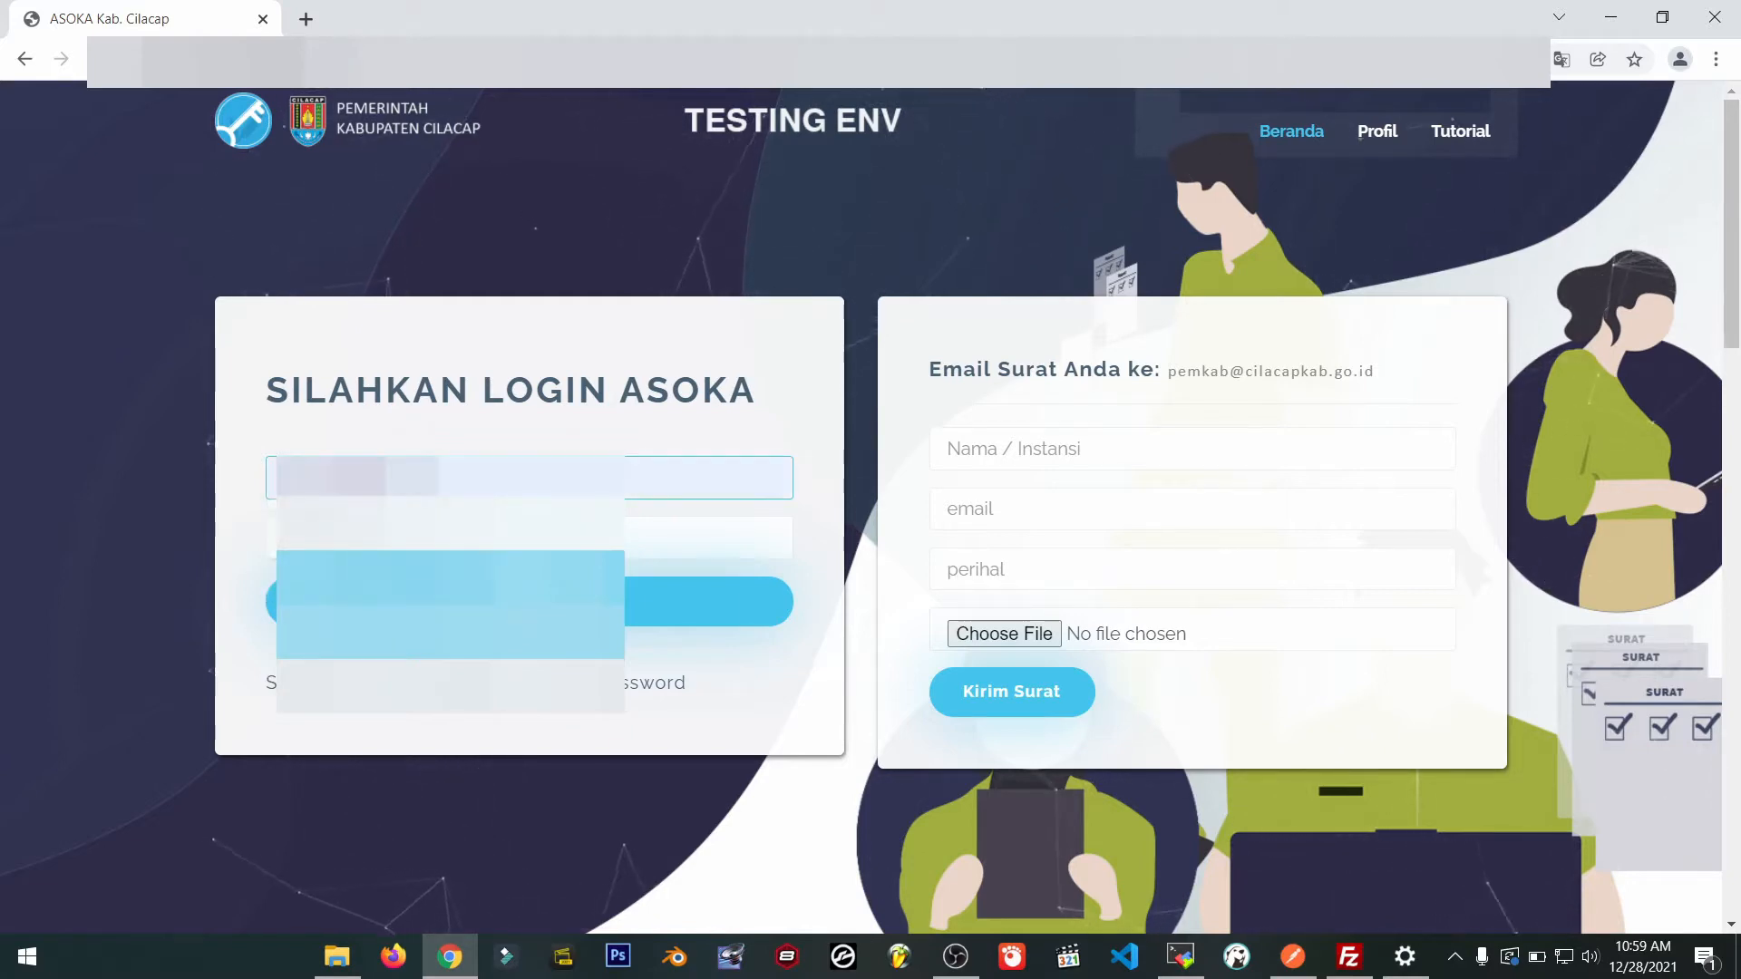
{"action": "key", "text": "Tab"}
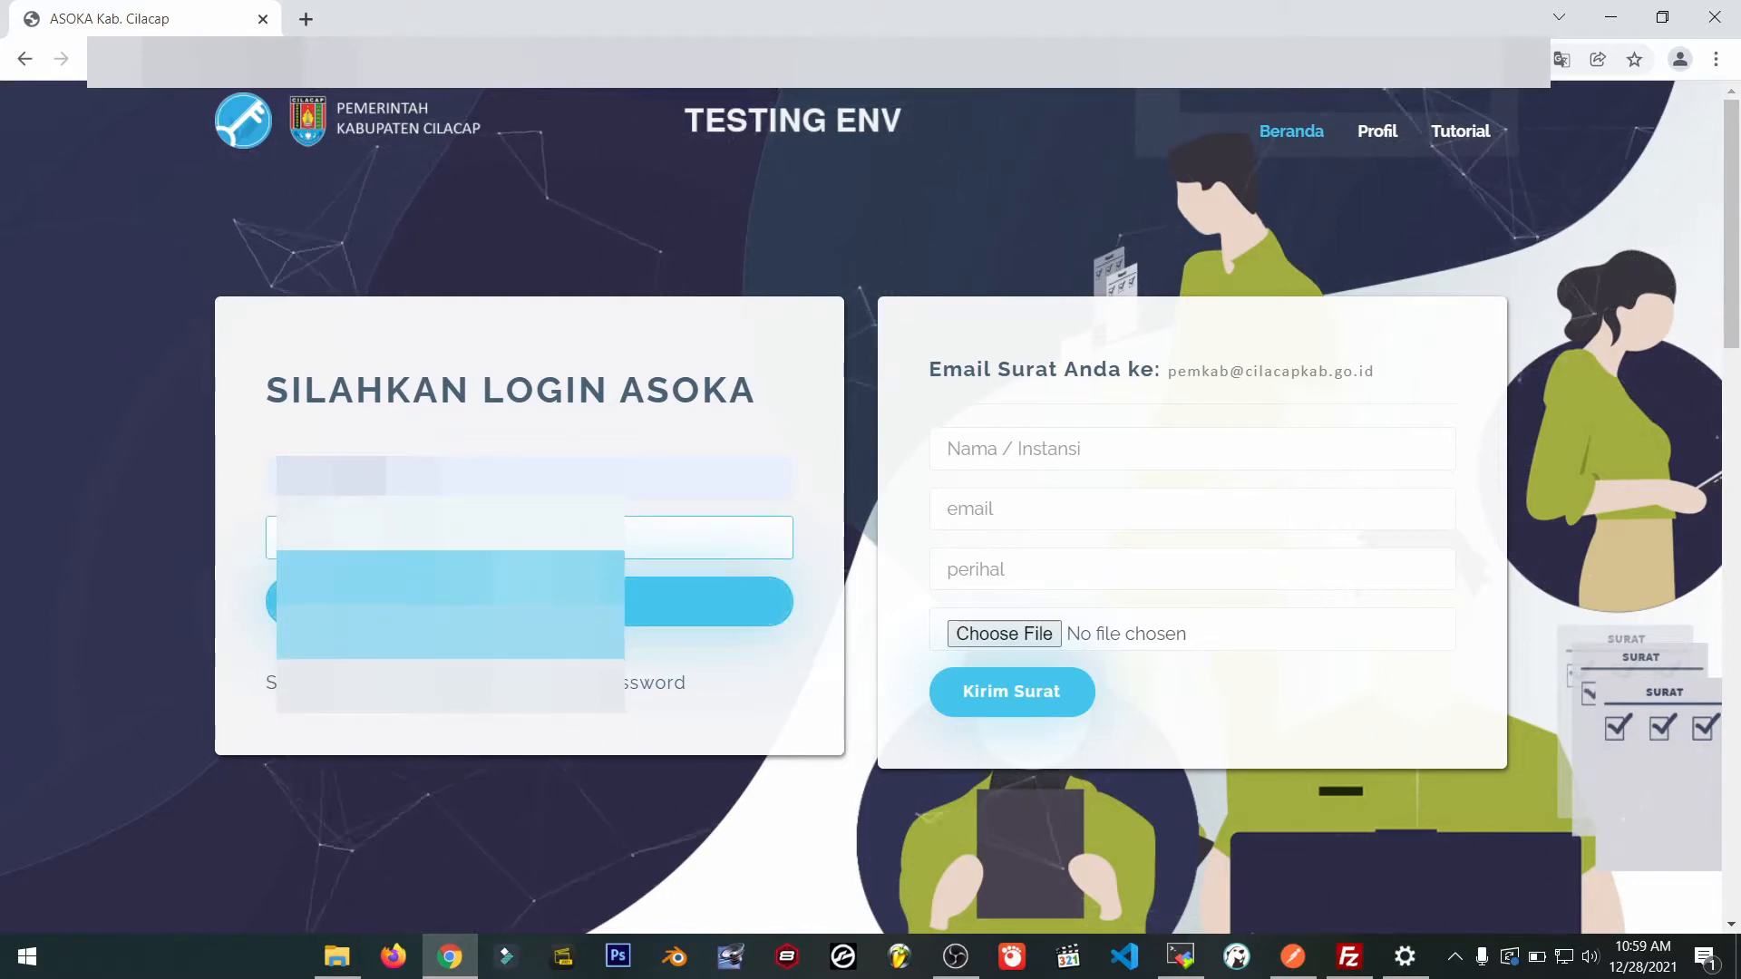
{"action": "key", "text": "Tab"}
{"action": "key", "text": "Return"}
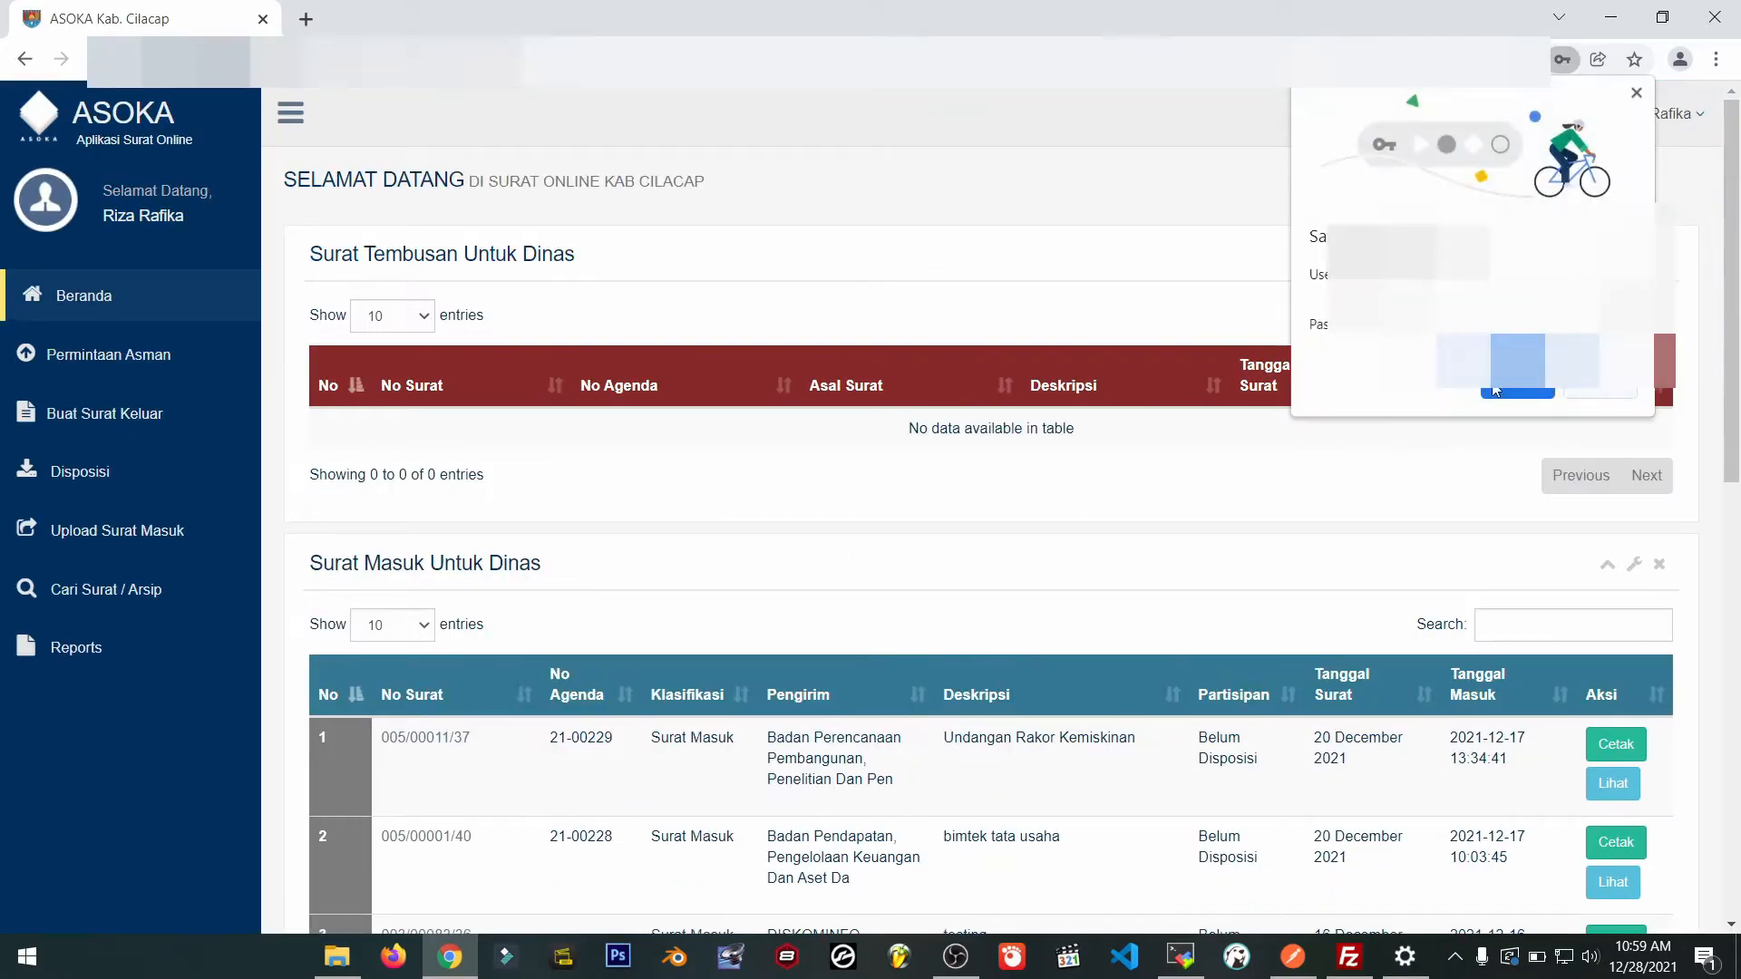
Decline saving the password and start a Surat Biasa upload from Buat Surat Keluar.
{"action": "left_click", "coordinate": [1582, 390]}
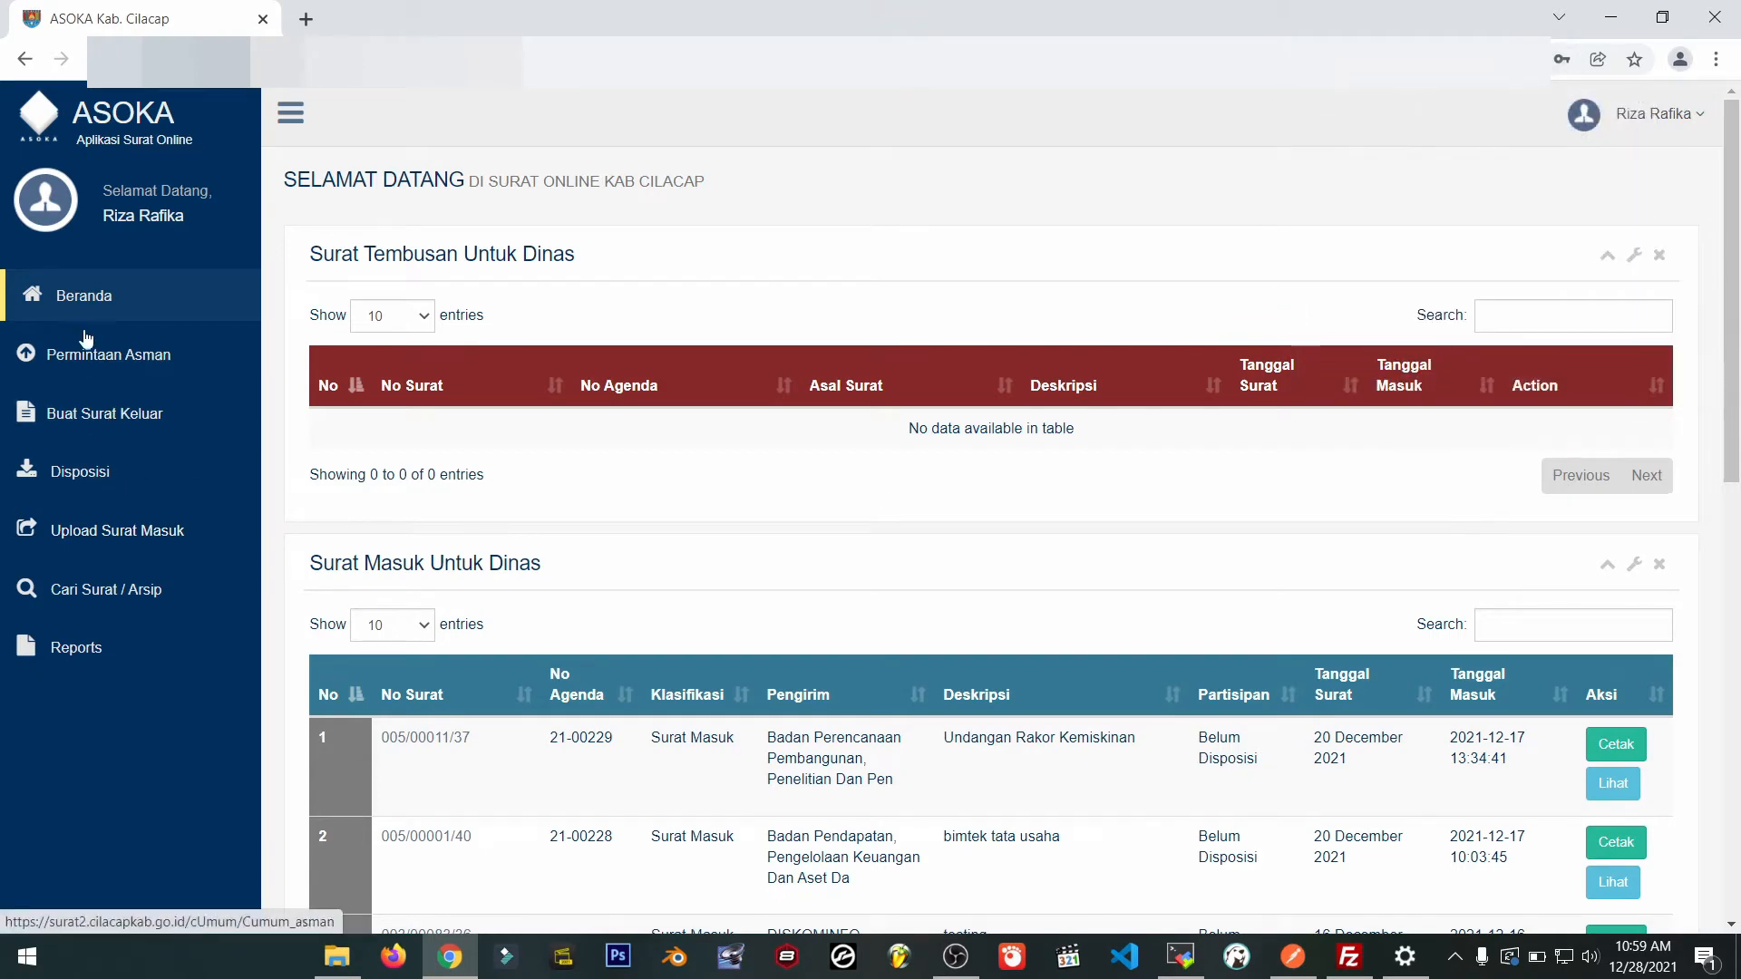
{"action": "left_click", "coordinate": [97, 422]}
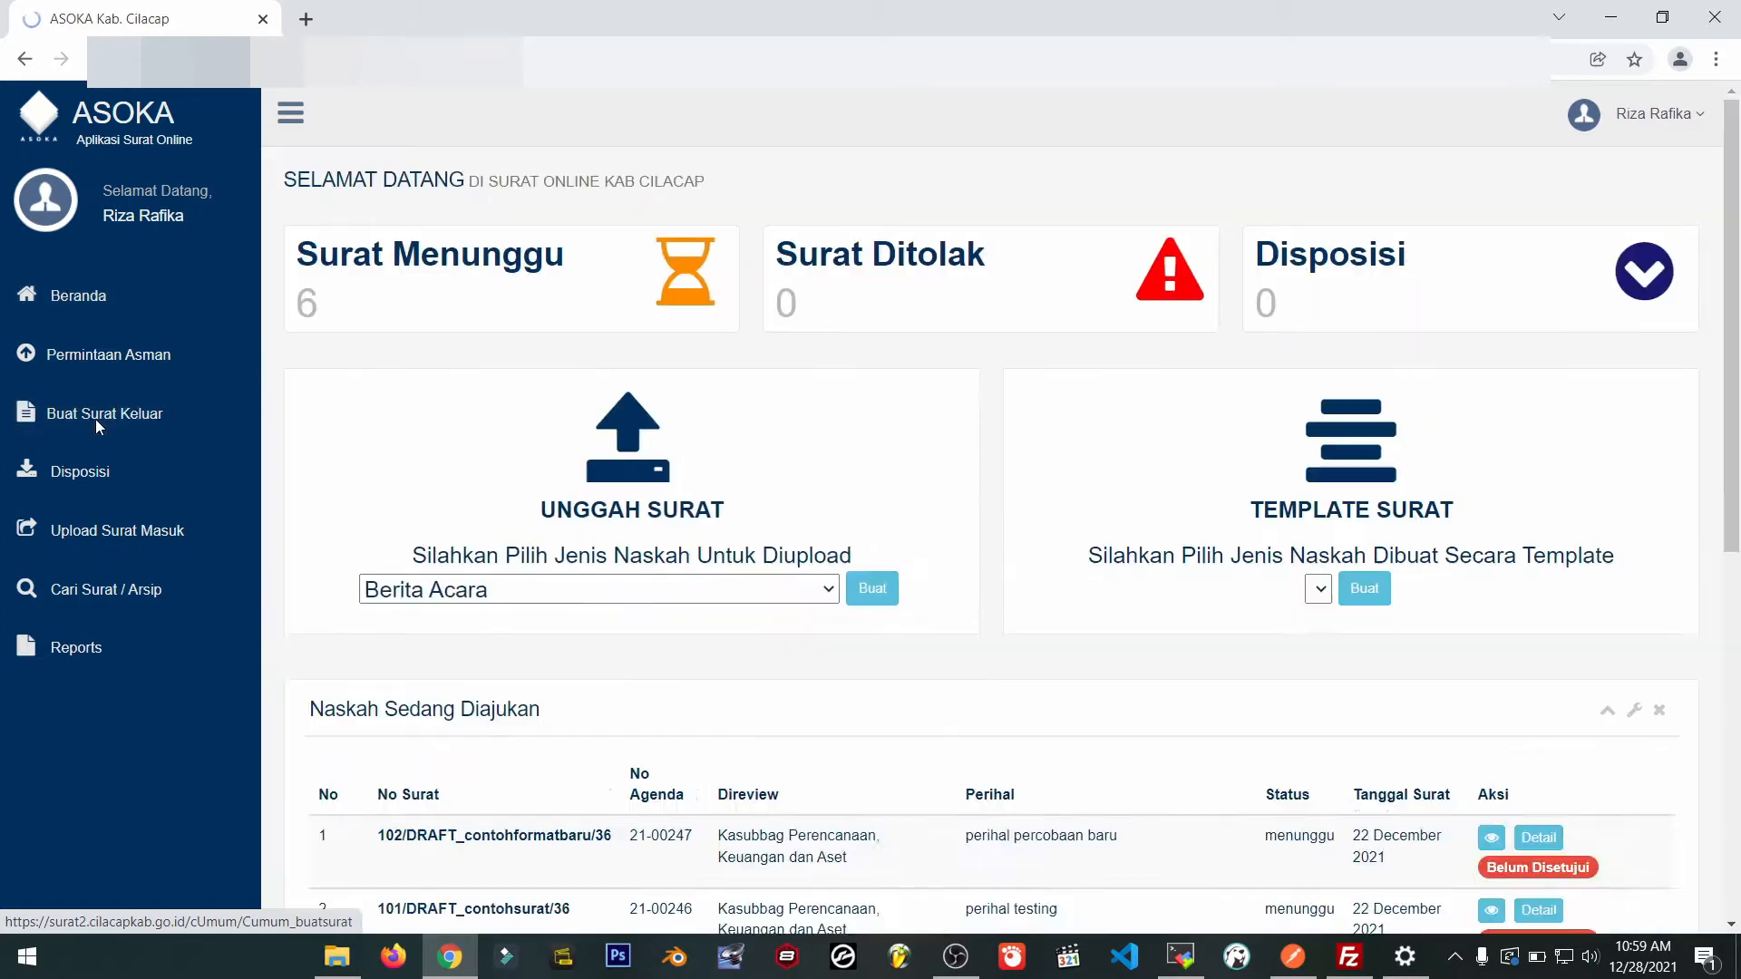
{"action": "left_click", "coordinate": [769, 608]}
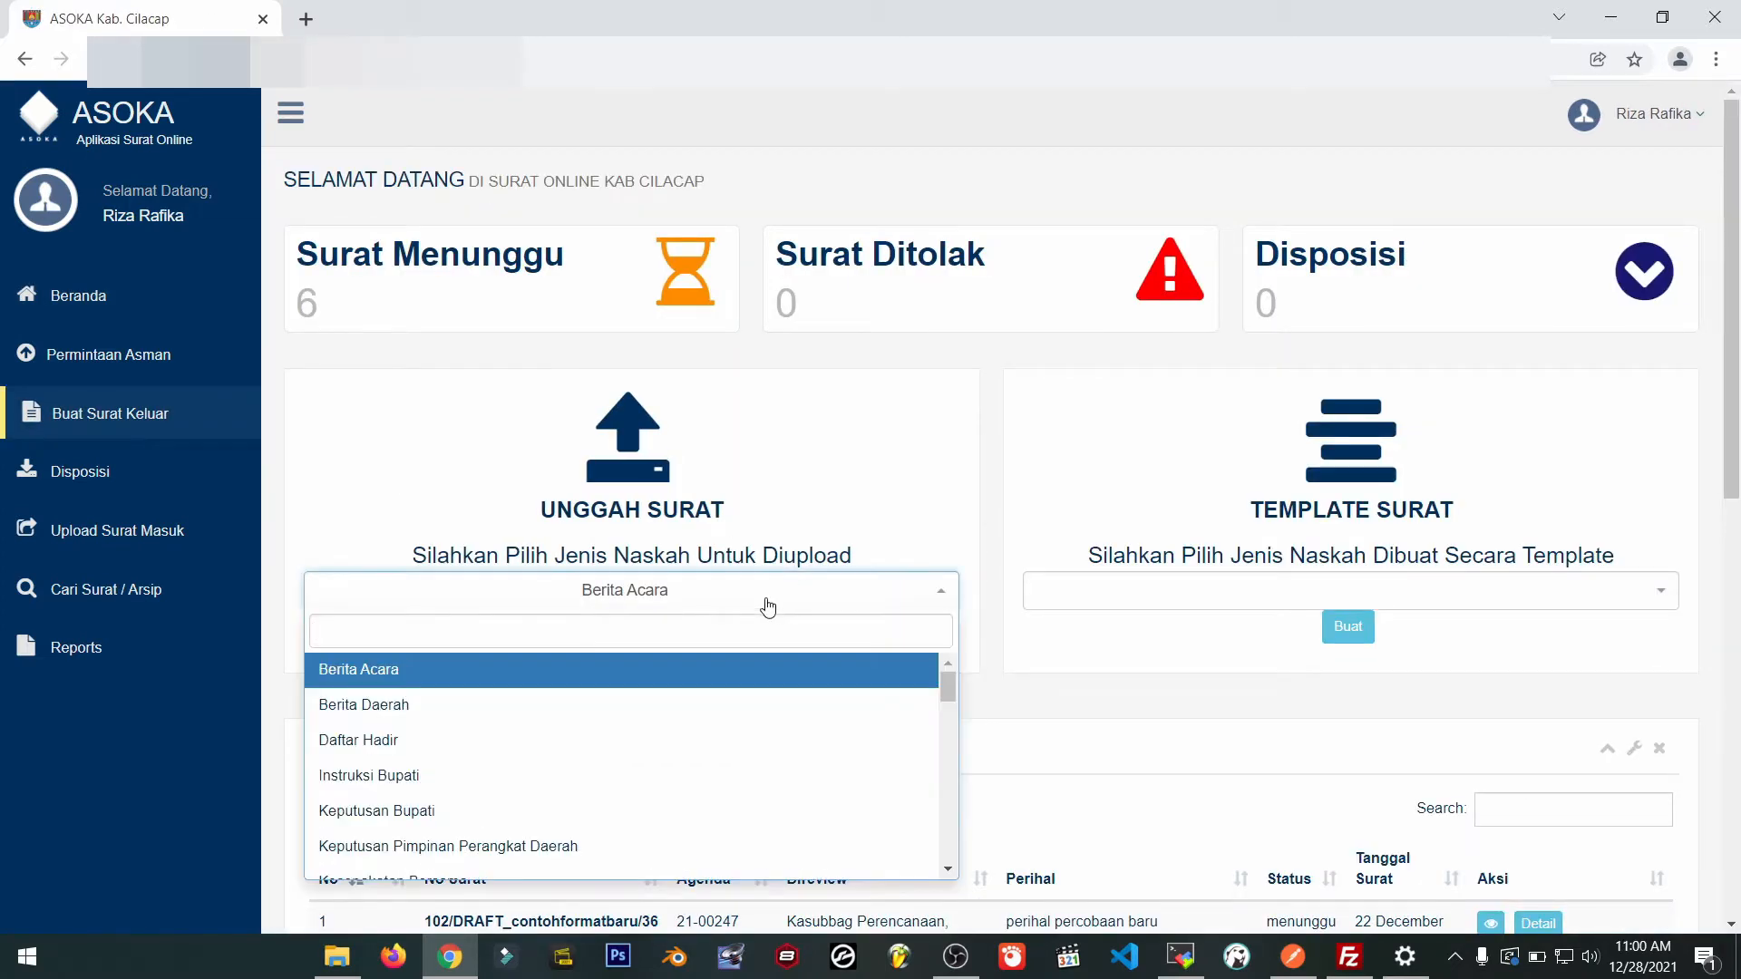
{"action": "type", "text": "biasa"}
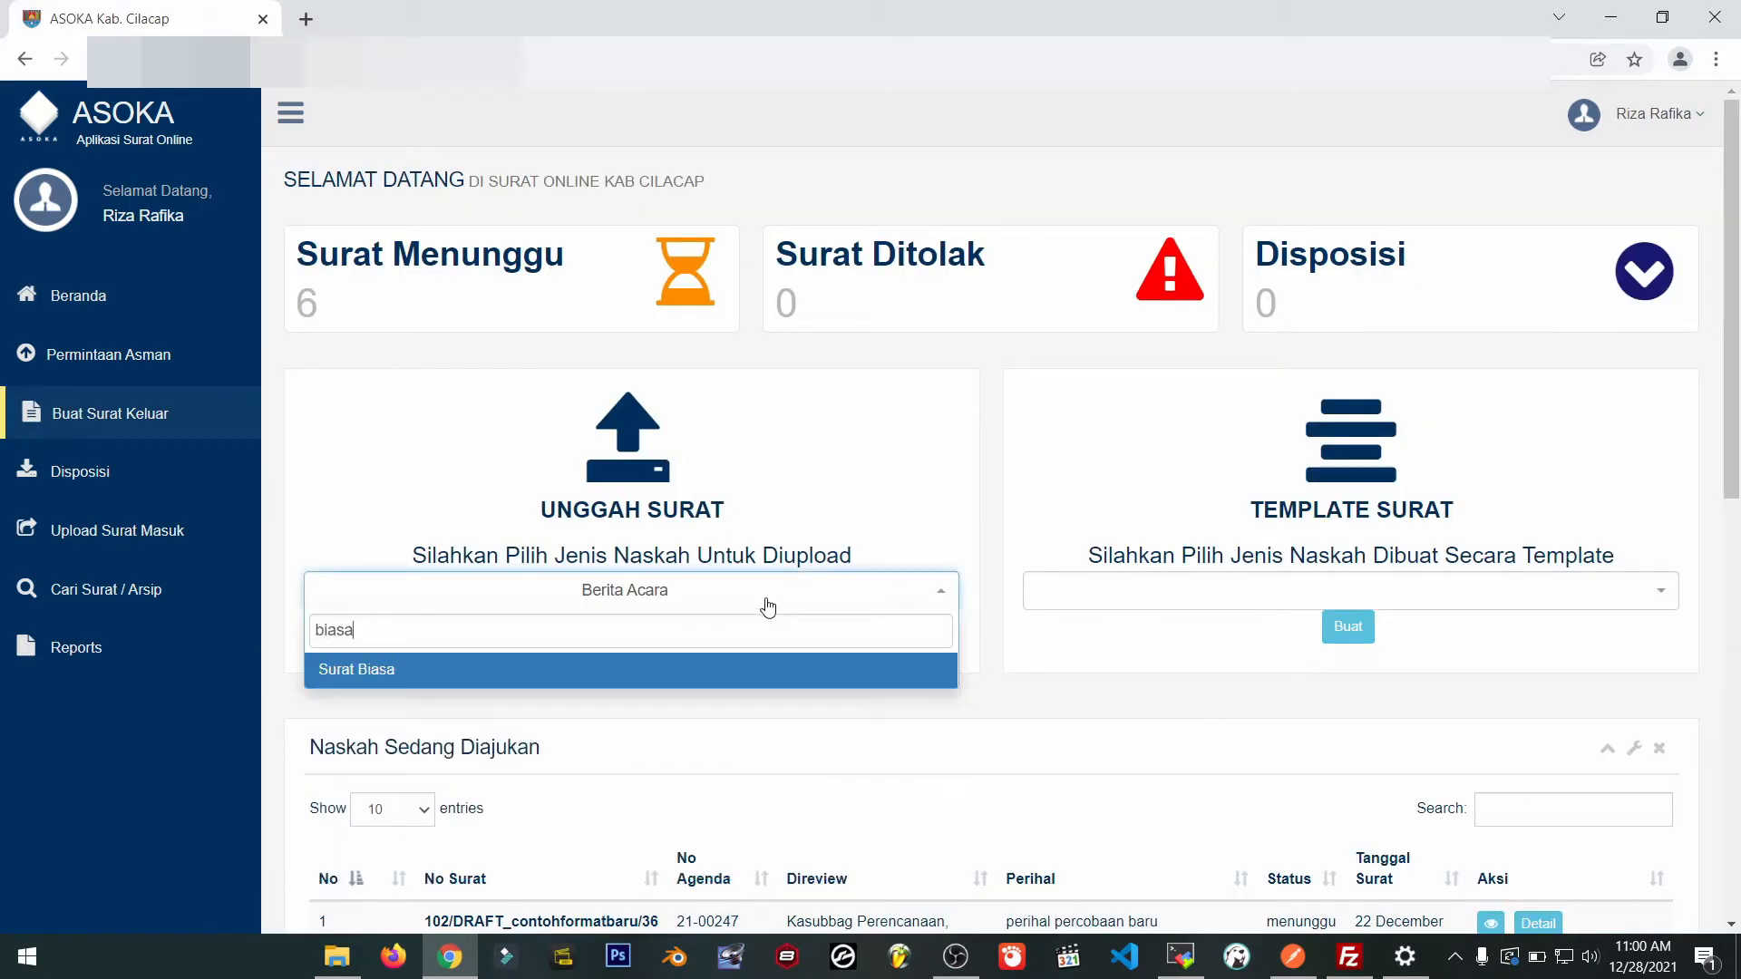
{"action": "left_click", "coordinate": [715, 671]}
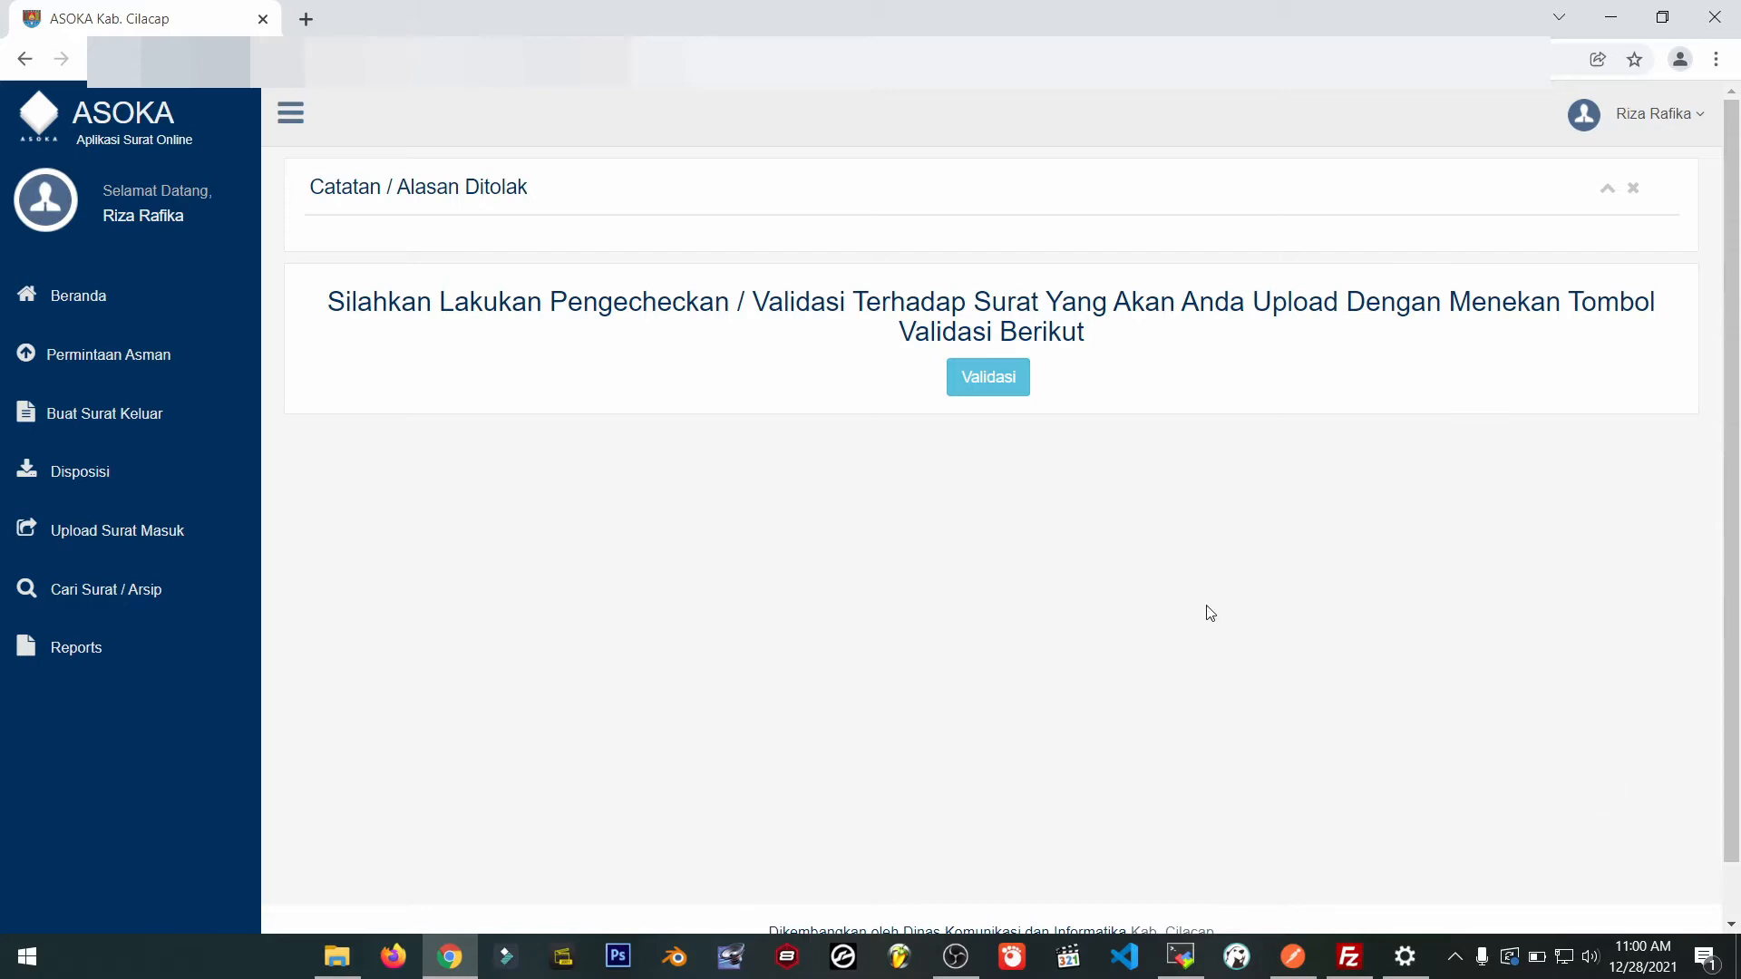
Validate bisa.docx as the letter file and continue to the Surat Biasa form.
{"action": "left_click", "coordinate": [981, 374]}
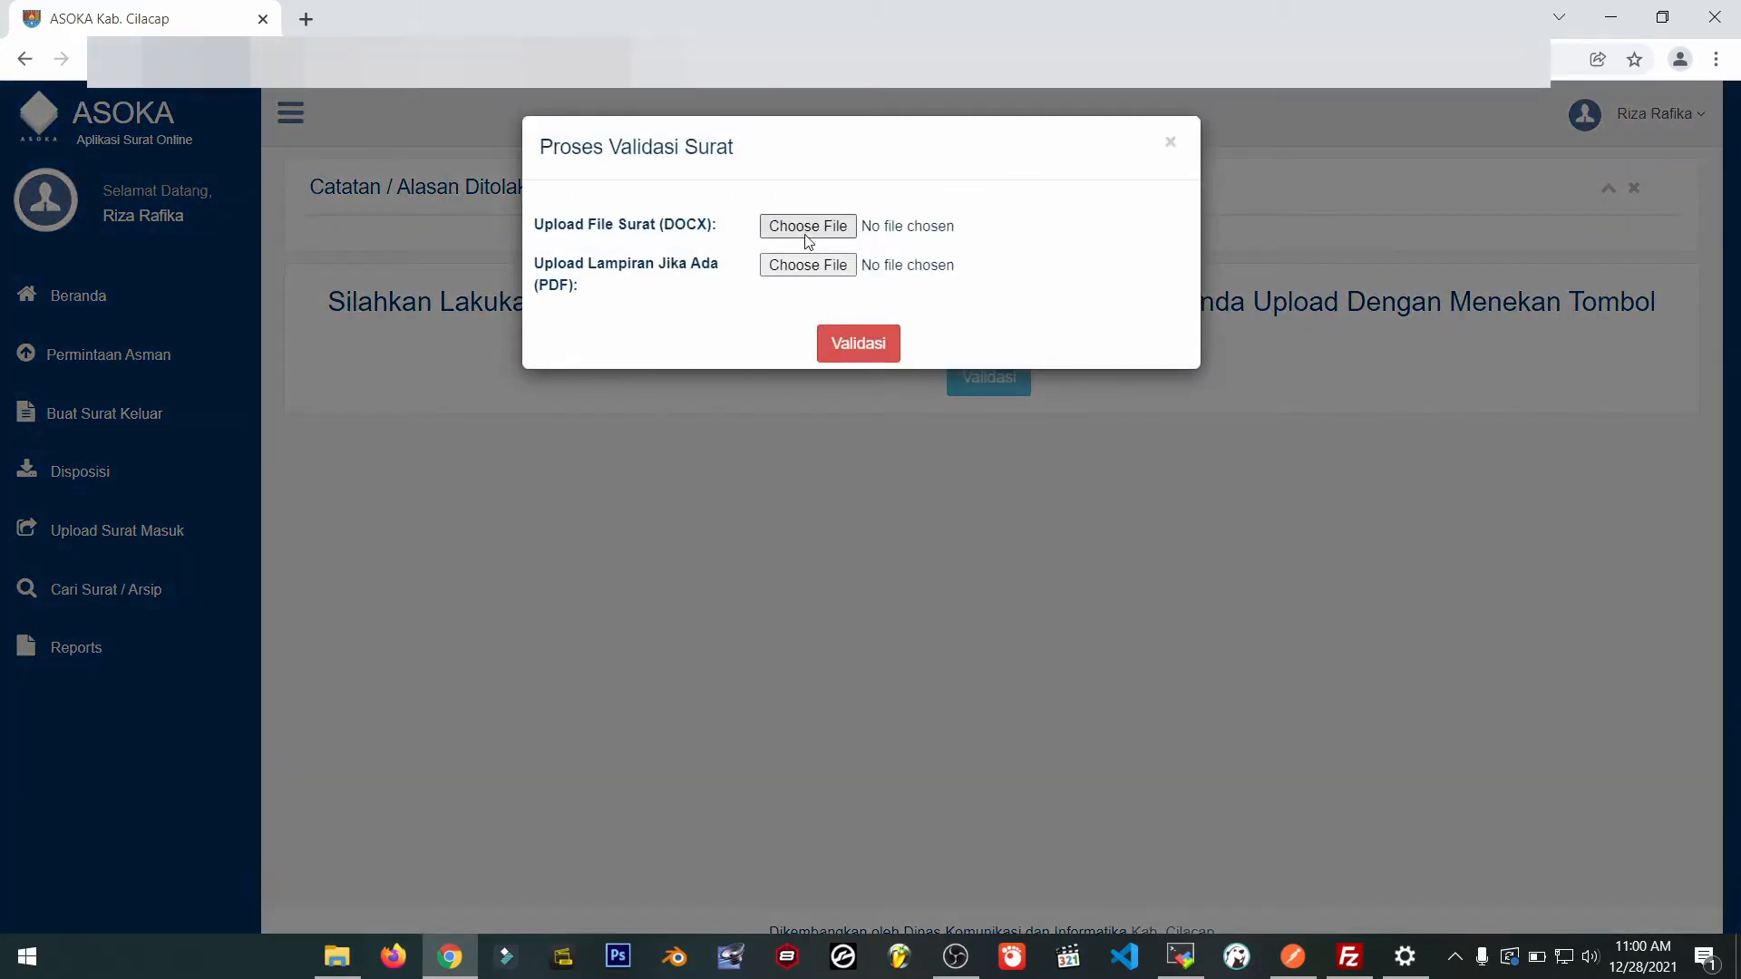
{"action": "left_click", "coordinate": [808, 226]}
{"action": "double_click", "coordinate": [260, 347]}
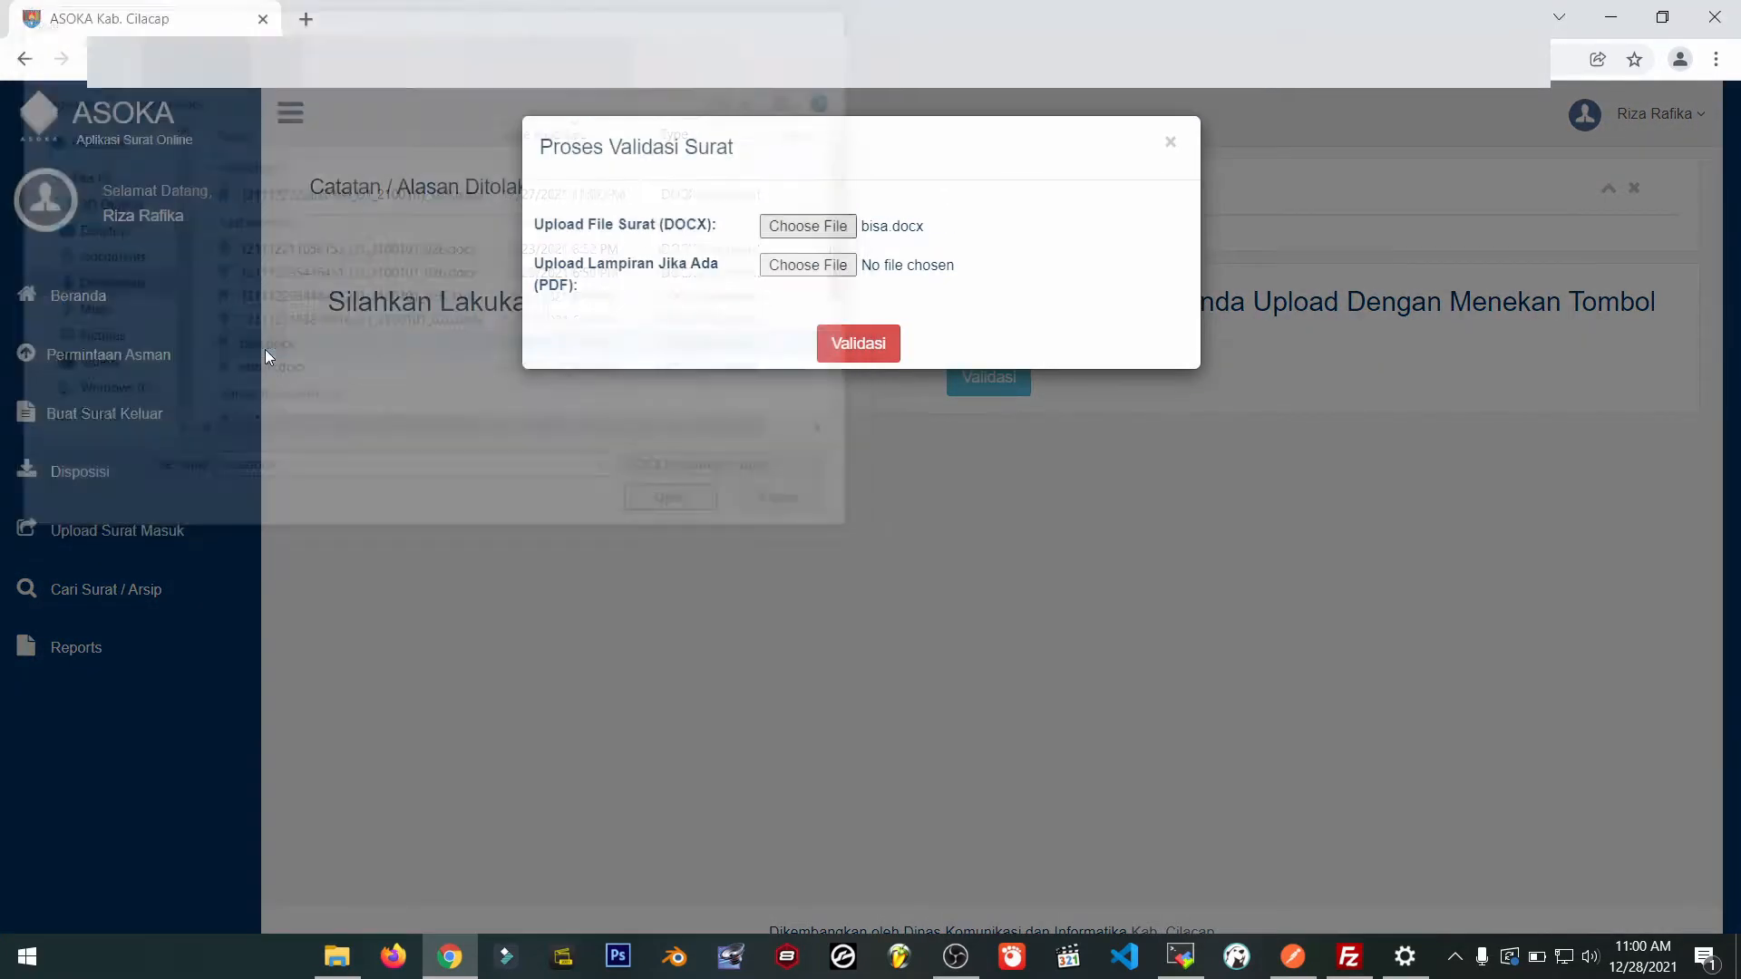
{"action": "left_click", "coordinate": [863, 344]}
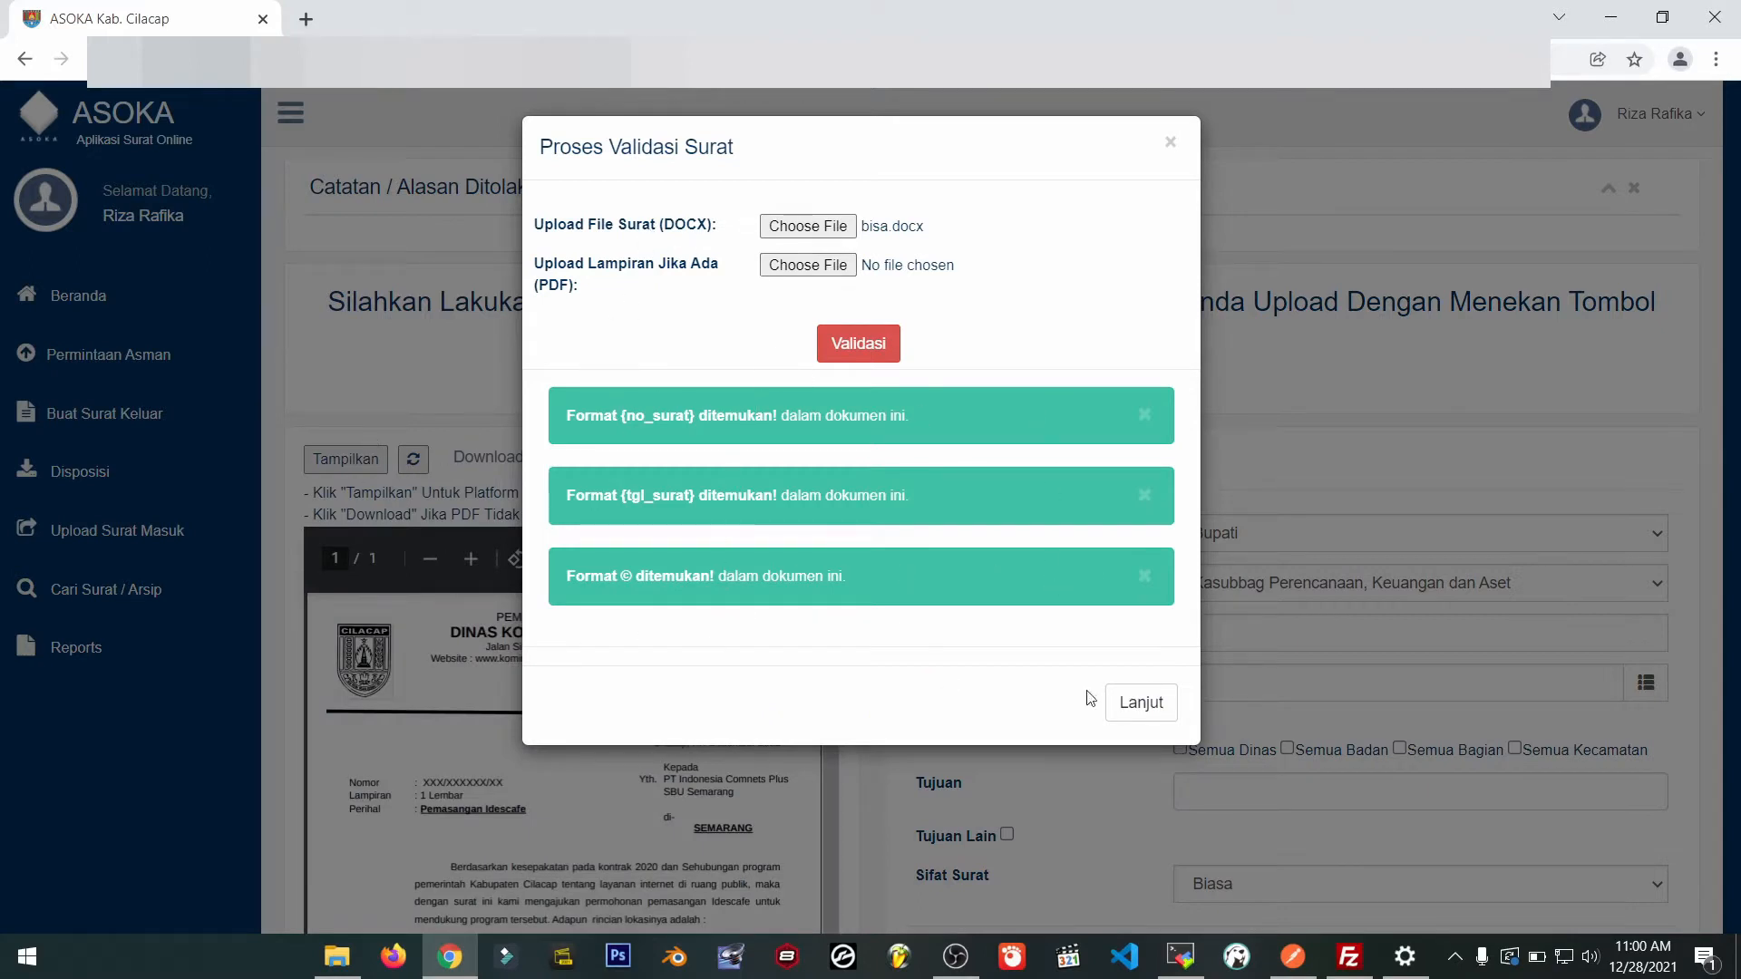
{"action": "left_click", "coordinate": [1135, 707]}
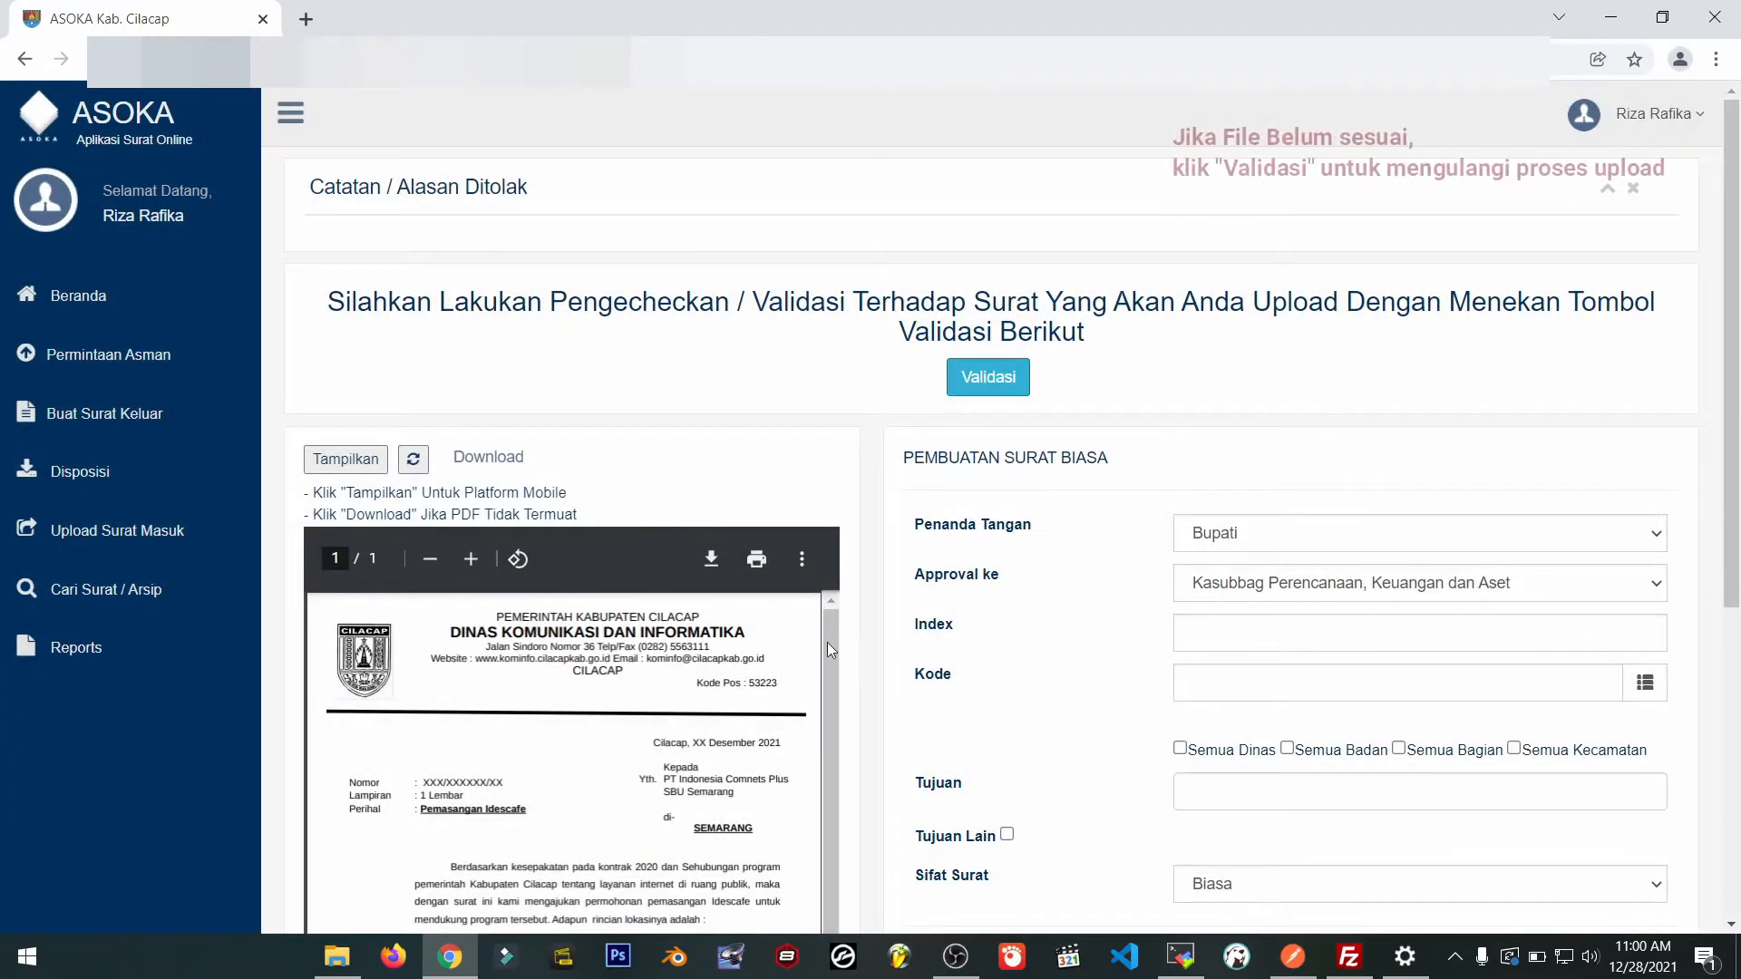
Review the letter's PDF preview, checking its placeholder letter number.
{"action": "scroll", "coordinate": [871, 662], "scroll_direction": "down", "scroll_amount": 3}
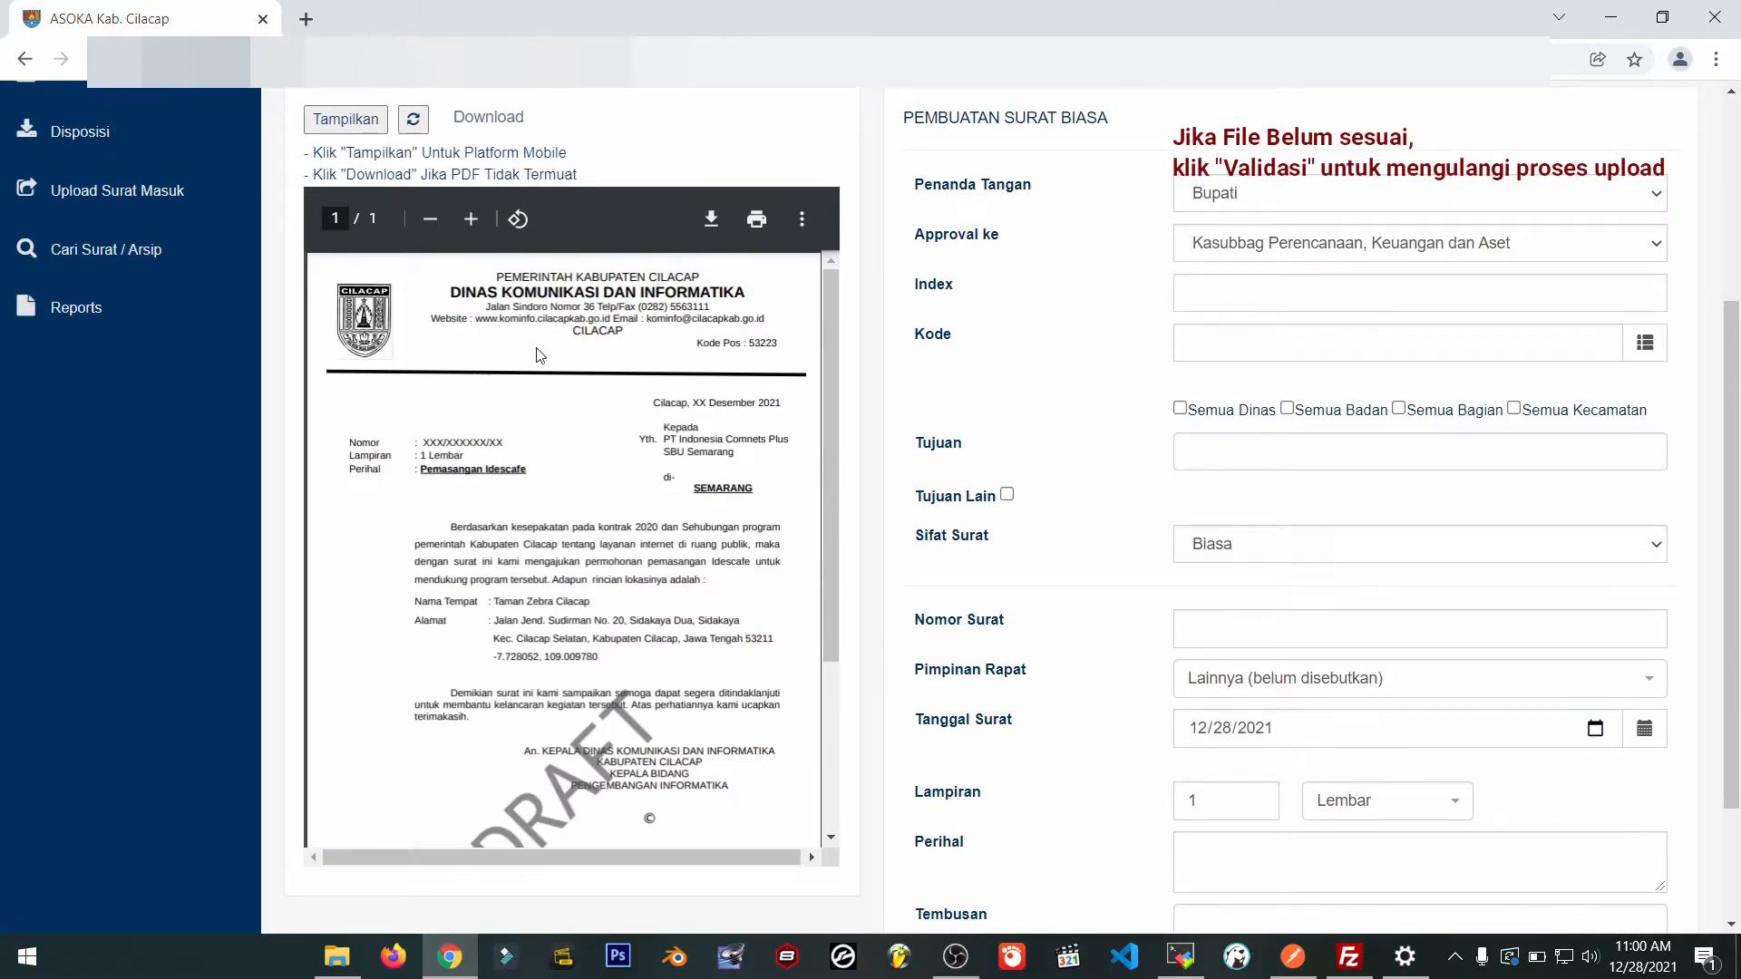
{"action": "scroll", "coordinate": [627, 590], "scroll_direction": "down", "scroll_amount": 3}
{"action": "scroll", "coordinate": [628, 589], "scroll_direction": "up", "scroll_amount": 4}
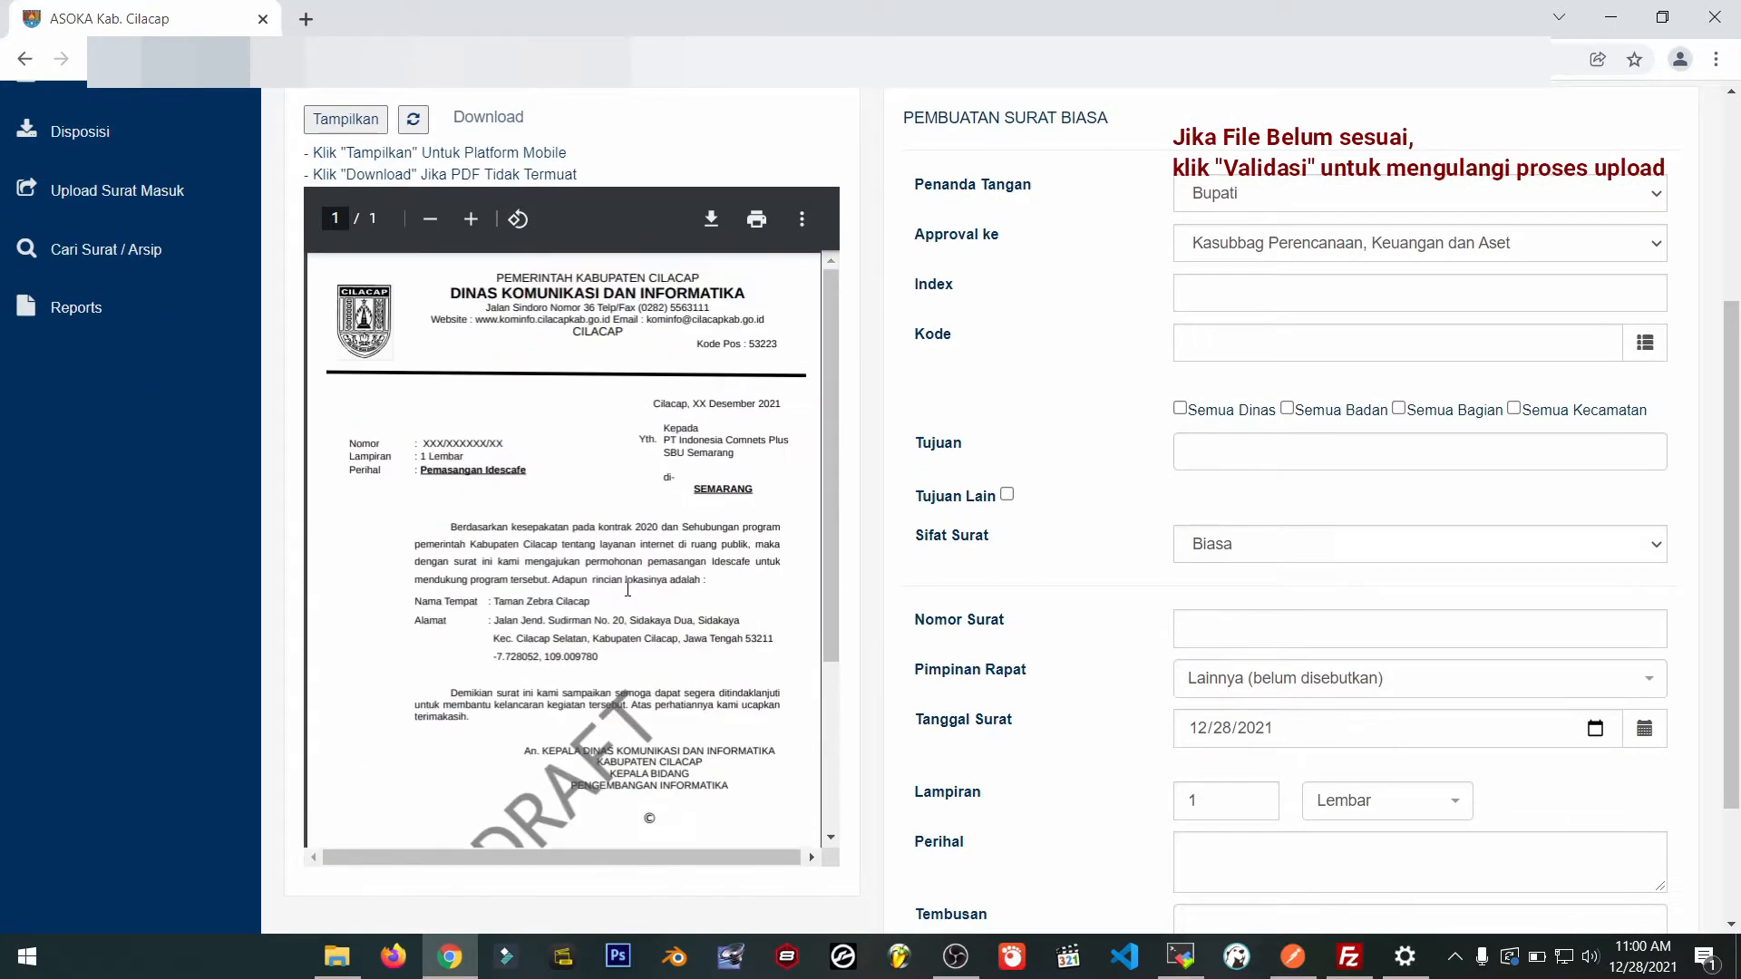
{"action": "scroll", "coordinate": [628, 590], "scroll_direction": "down", "scroll_amount": 3}
{"action": "scroll", "coordinate": [628, 590], "scroll_direction": "up", "scroll_amount": 2}
{"action": "double_click", "coordinate": [427, 445]}
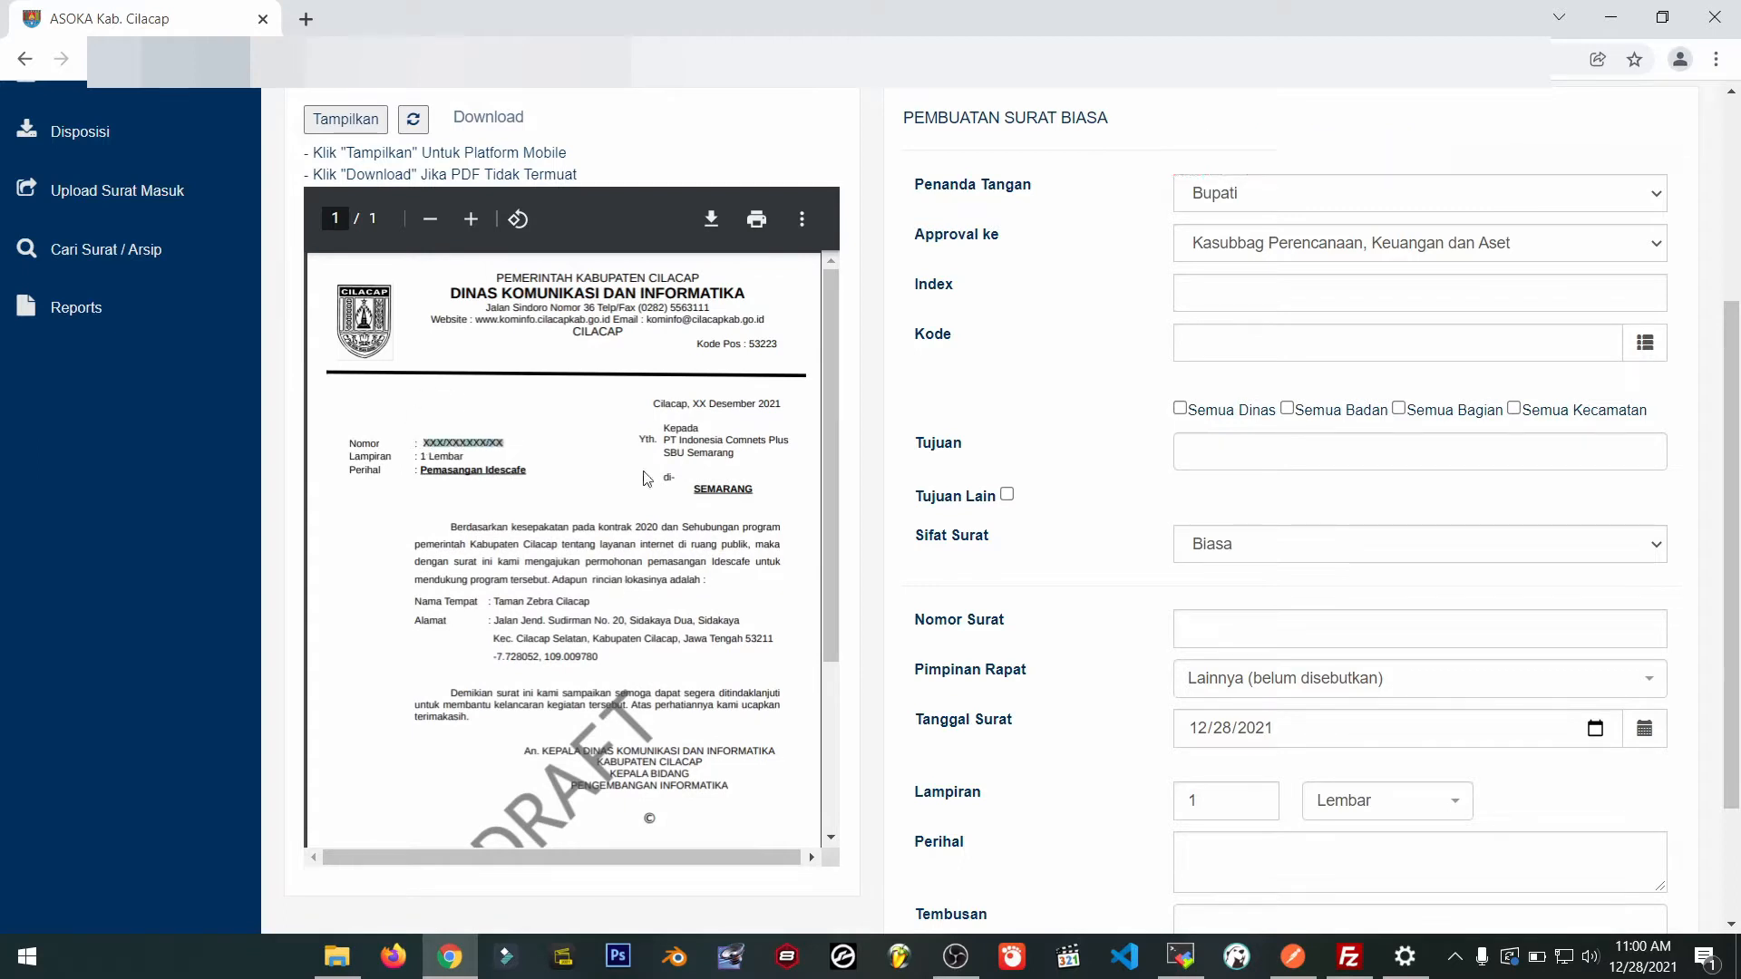
{"action": "left_click", "coordinate": [646, 478]}
{"action": "scroll", "coordinate": [946, 303], "scroll_direction": "up", "scroll_amount": 2}
{"action": "scroll", "coordinate": [1093, 442], "scroll_direction": "down", "scroll_amount": 1}
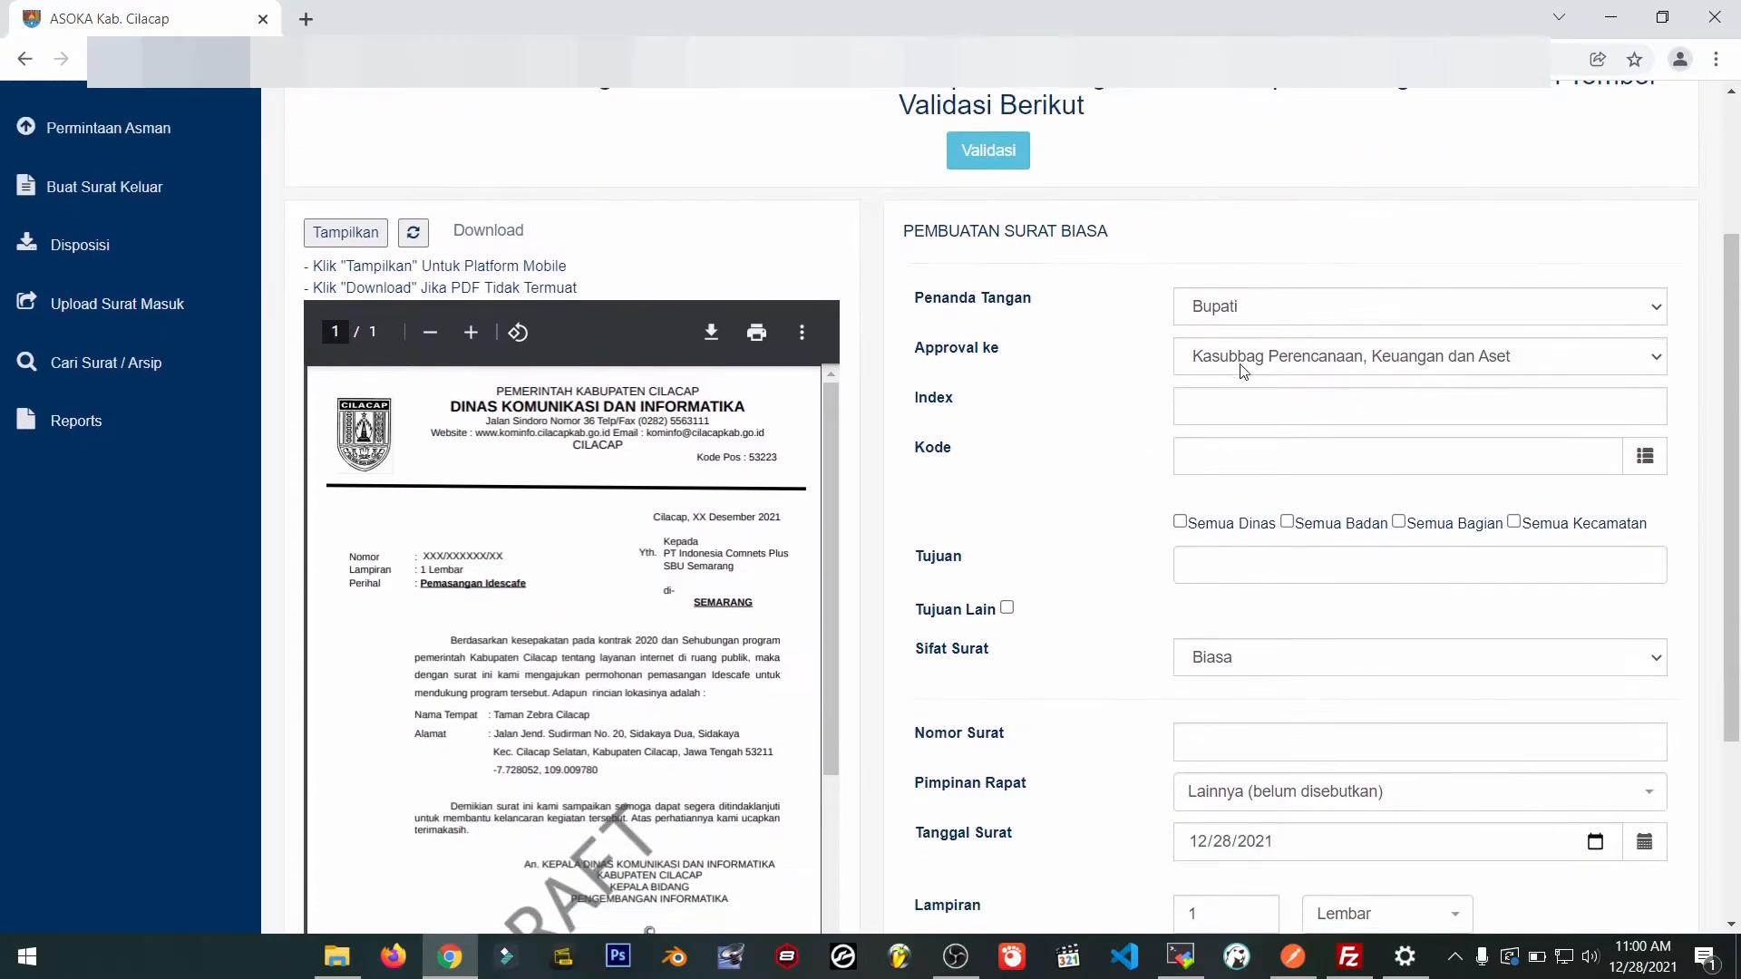
Set signer Kepala Dinas Kominfo, Index 'asistensi' and Kode 001.
{"action": "left_click", "coordinate": [1244, 306]}
{"action": "left_click", "coordinate": [1258, 439]}
{"action": "left_click", "coordinate": [1233, 407]}
{"action": "type", "text": "asistensi"}
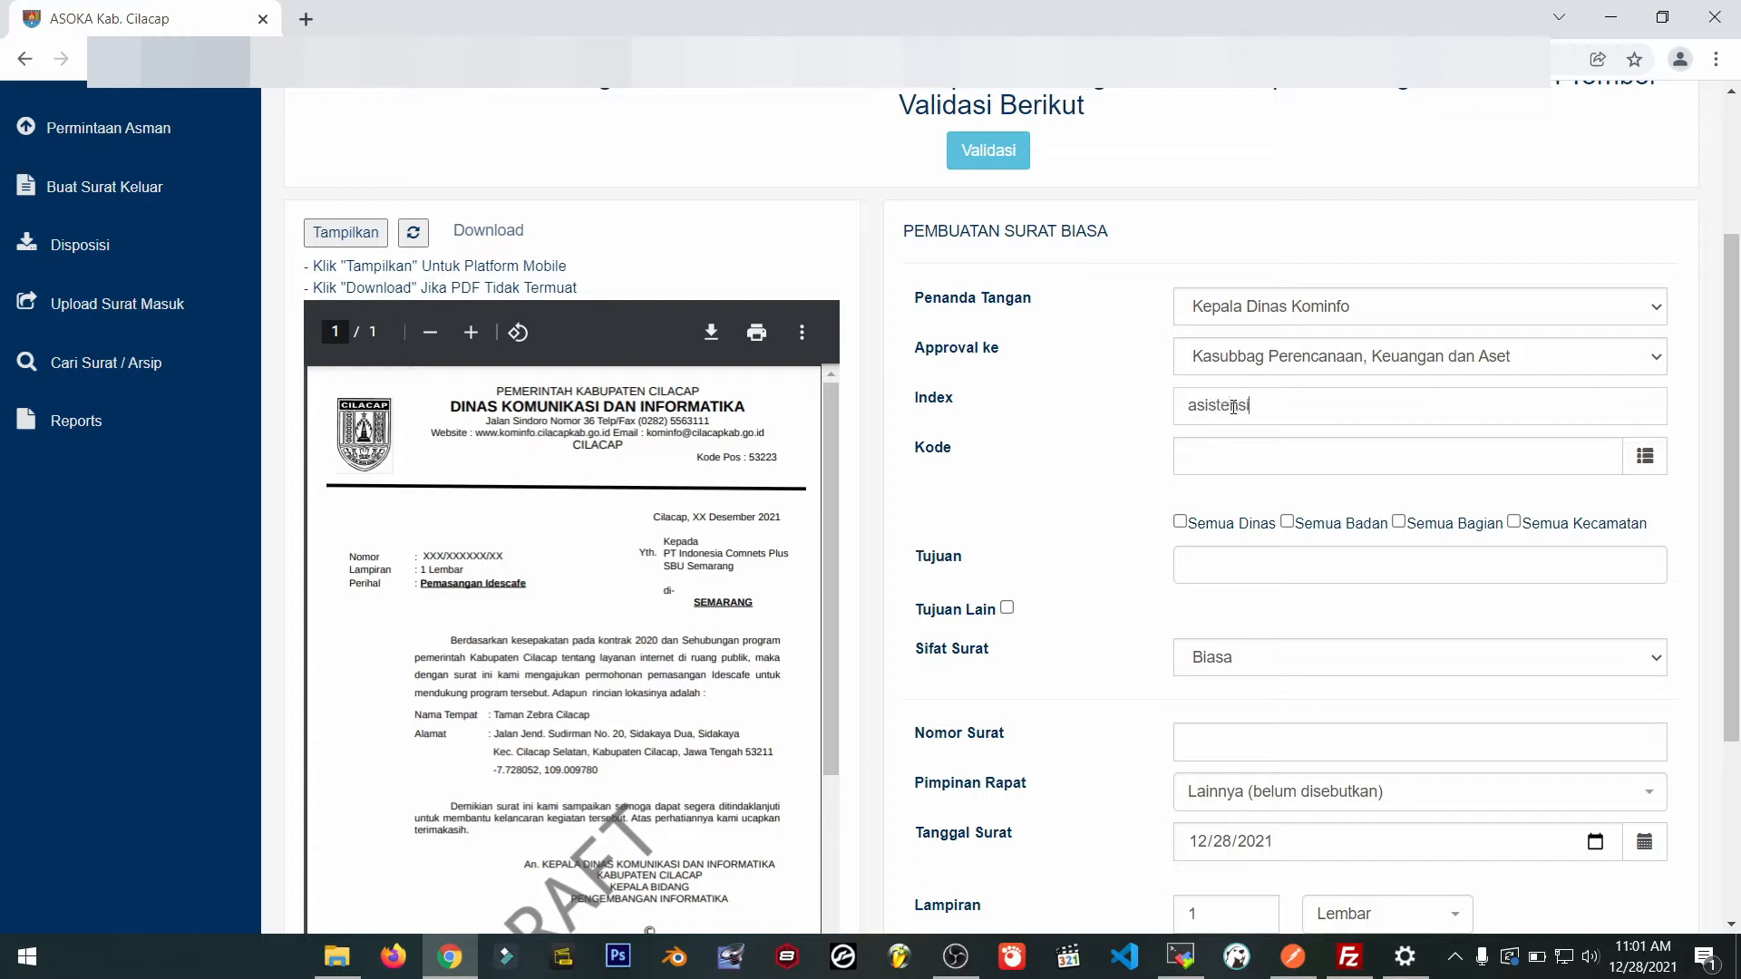
{"action": "key", "text": "Tab"}
{"action": "scroll", "coordinate": [1233, 407], "scroll_direction": "up", "scroll_amount": 3}
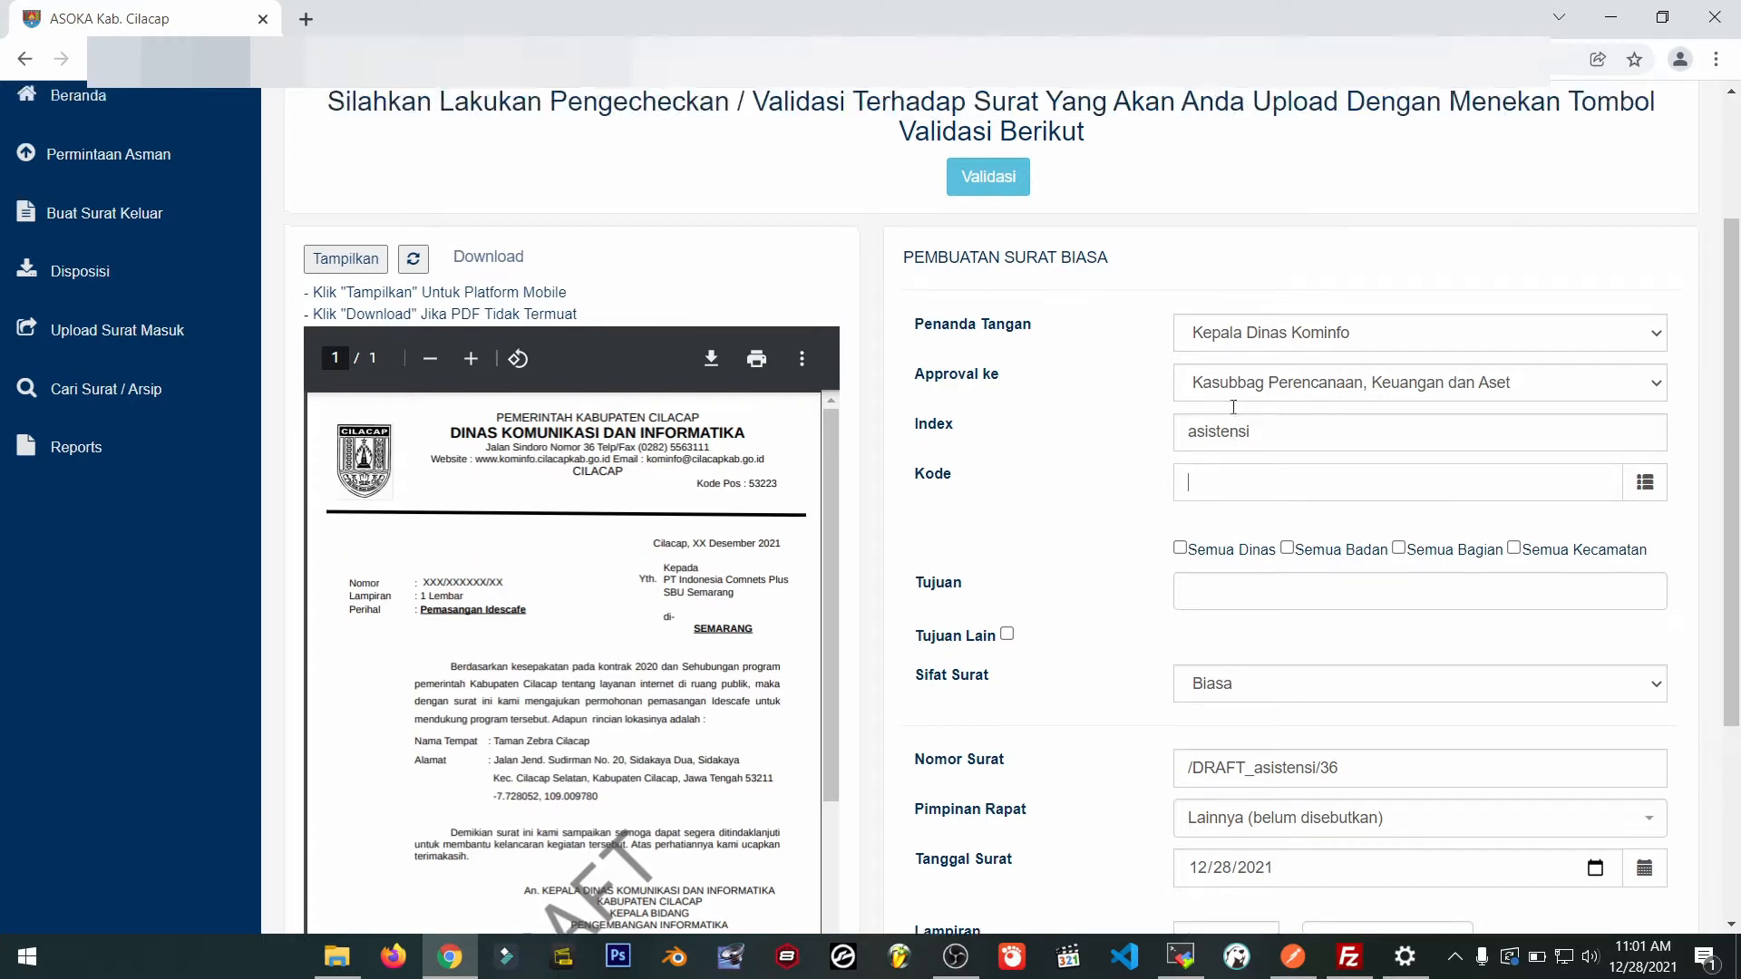
{"action": "left_click", "coordinate": [1239, 677]}
{"action": "scroll", "coordinate": [1236, 686], "scroll_direction": "down", "scroll_amount": 1}
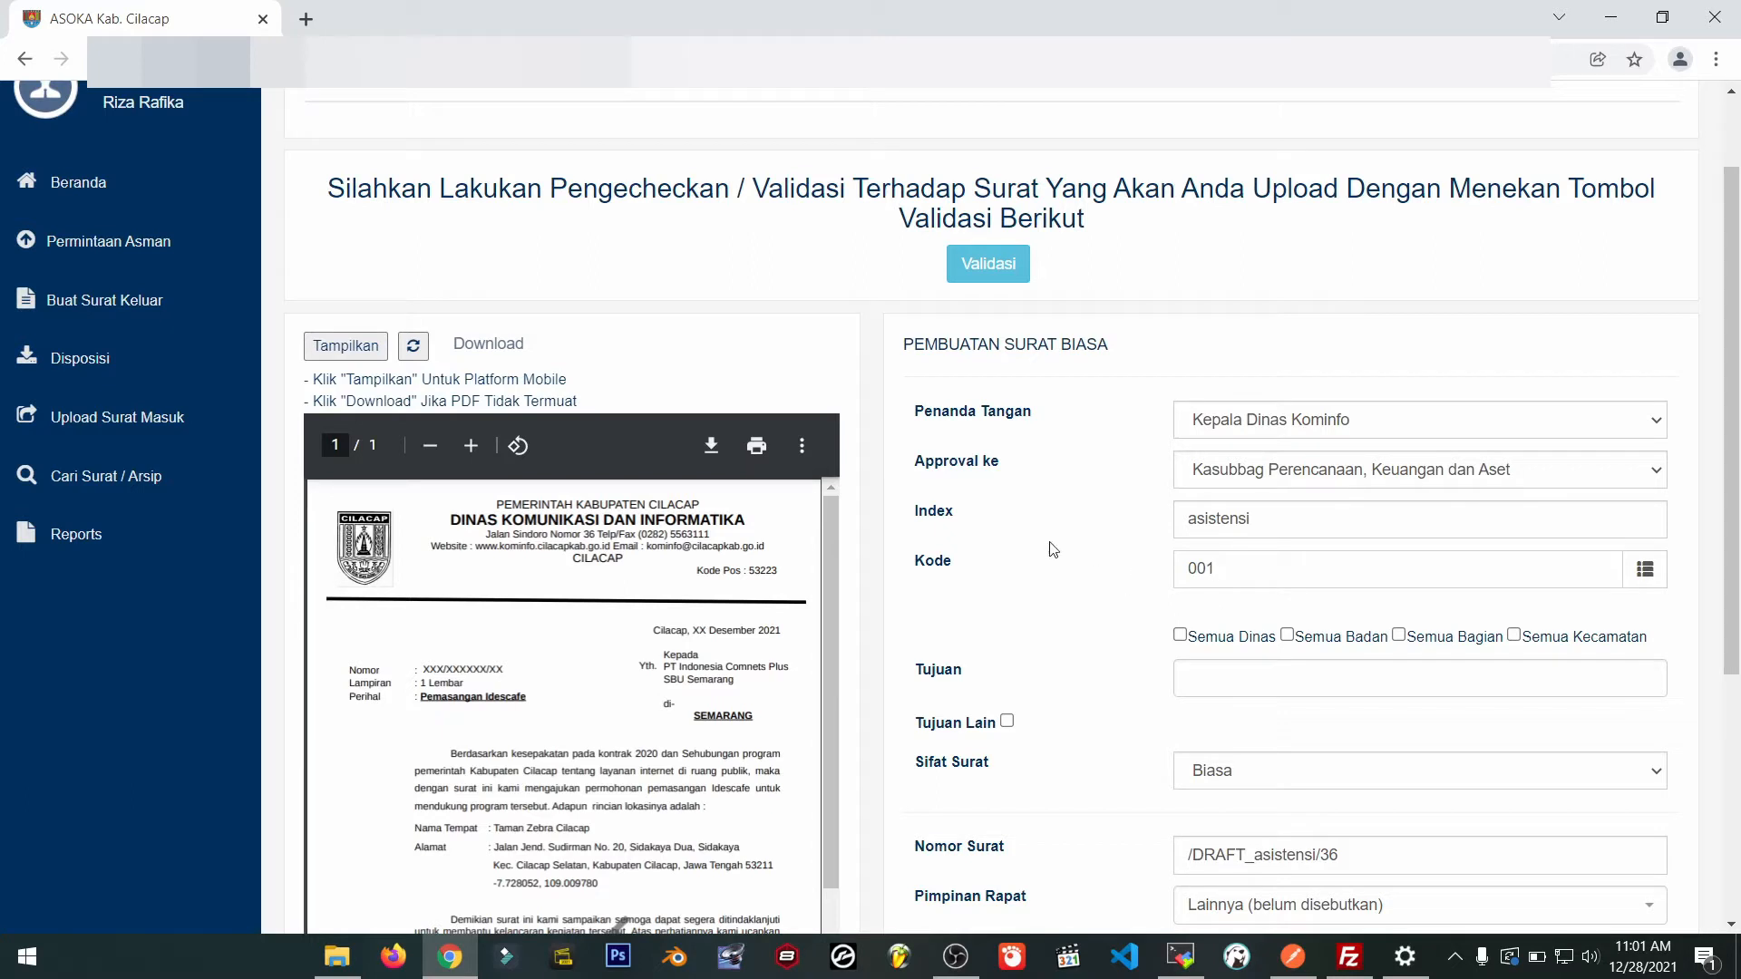
{"action": "scroll", "coordinate": [1103, 617], "scroll_direction": "down", "scroll_amount": 1}
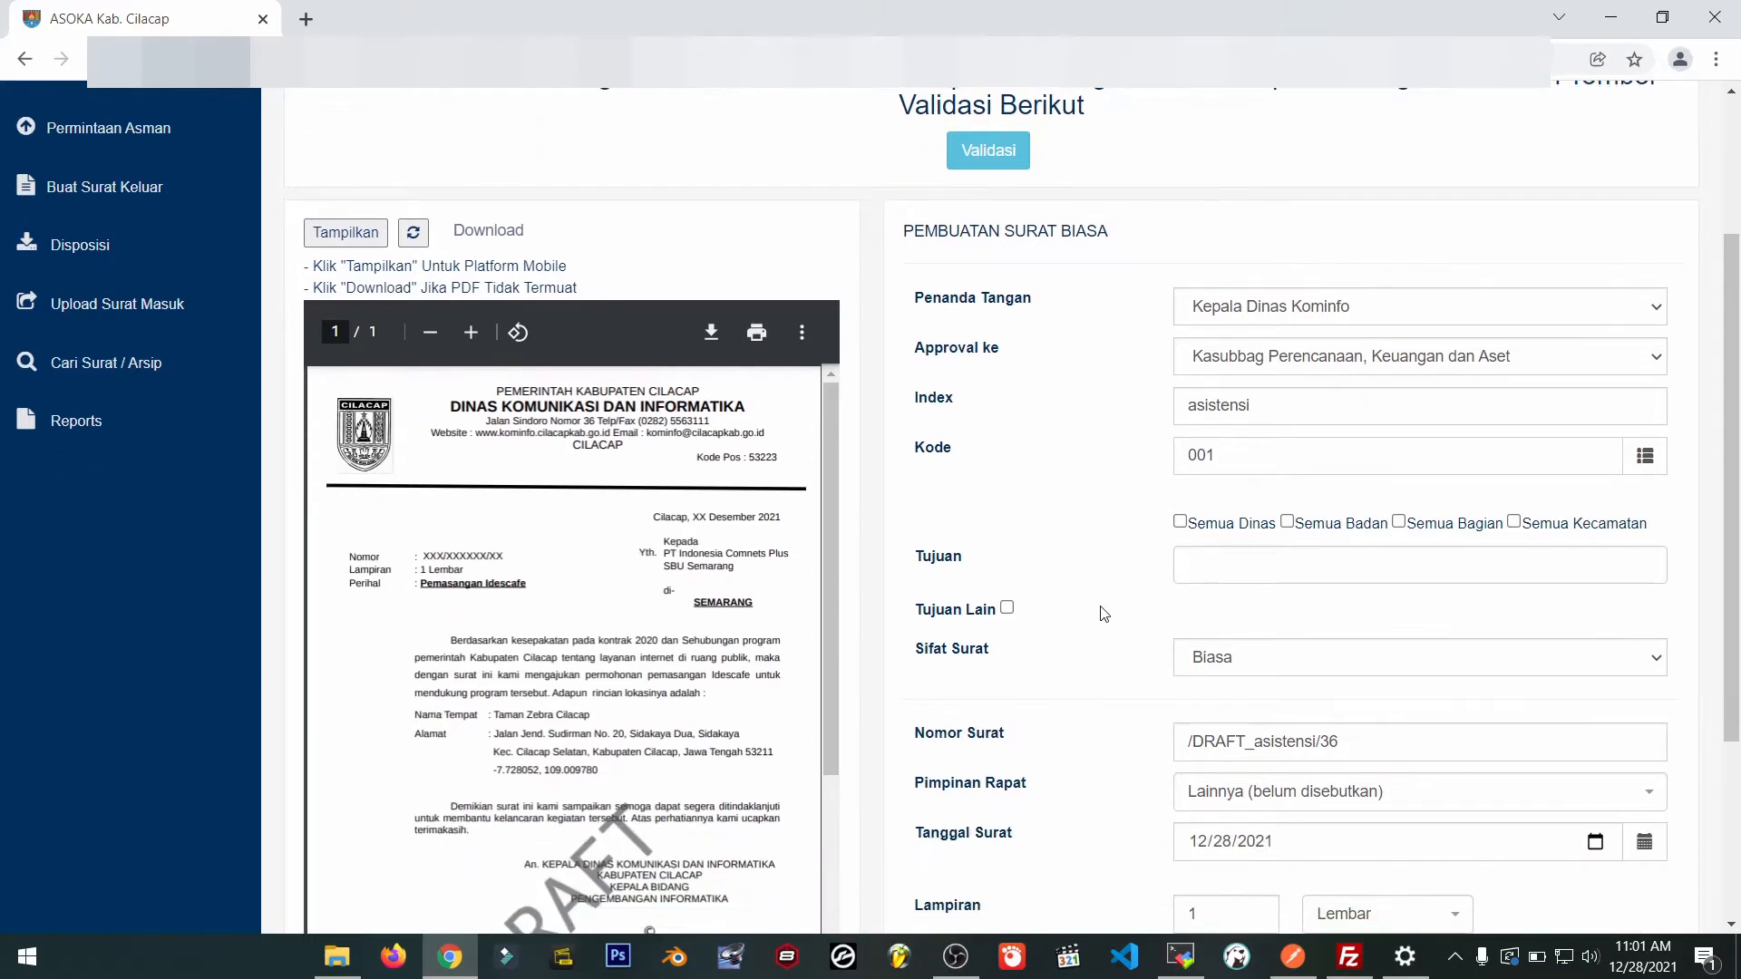
Address the letter to Bupati, Sekretaris Daerah and Wakil Bupati.
{"action": "left_click", "coordinate": [1177, 564]}
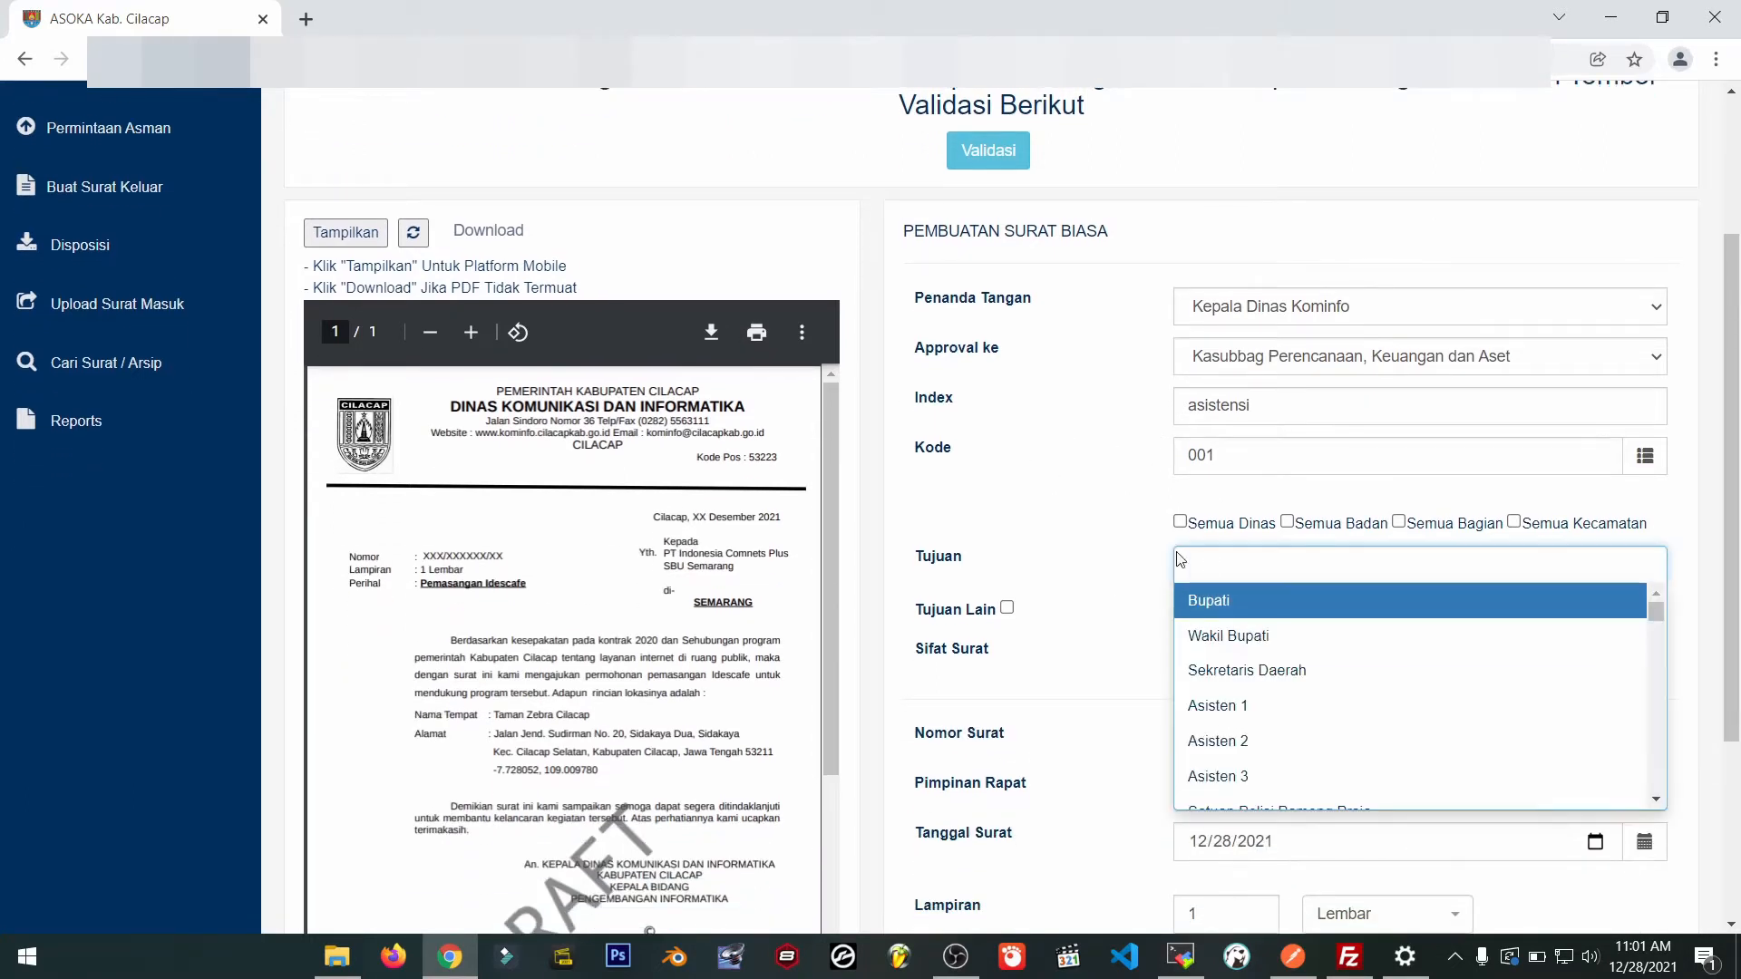
{"action": "left_click", "coordinate": [1251, 600]}
{"action": "left_click", "coordinate": [1279, 571]}
{"action": "left_click", "coordinate": [1324, 671]}
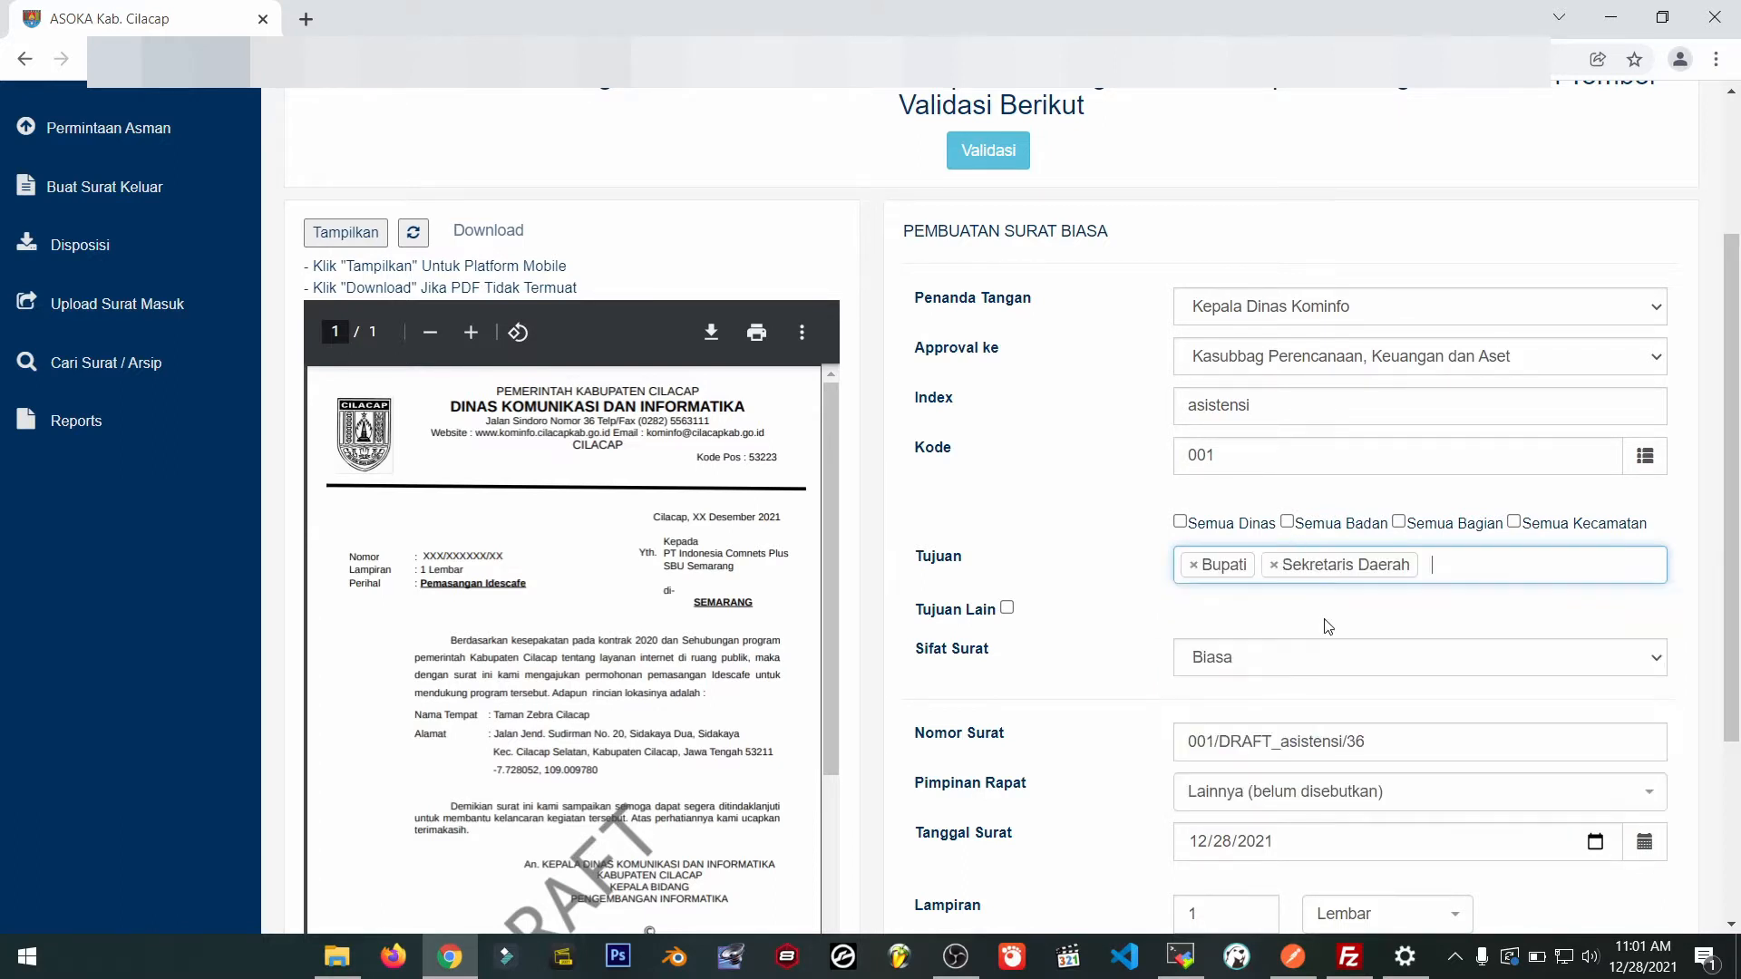
{"action": "left_click", "coordinate": [1484, 564]}
{"action": "left_click", "coordinate": [1421, 635]}
{"action": "scroll", "coordinate": [1164, 486], "scroll_direction": "down", "scroll_amount": 3}
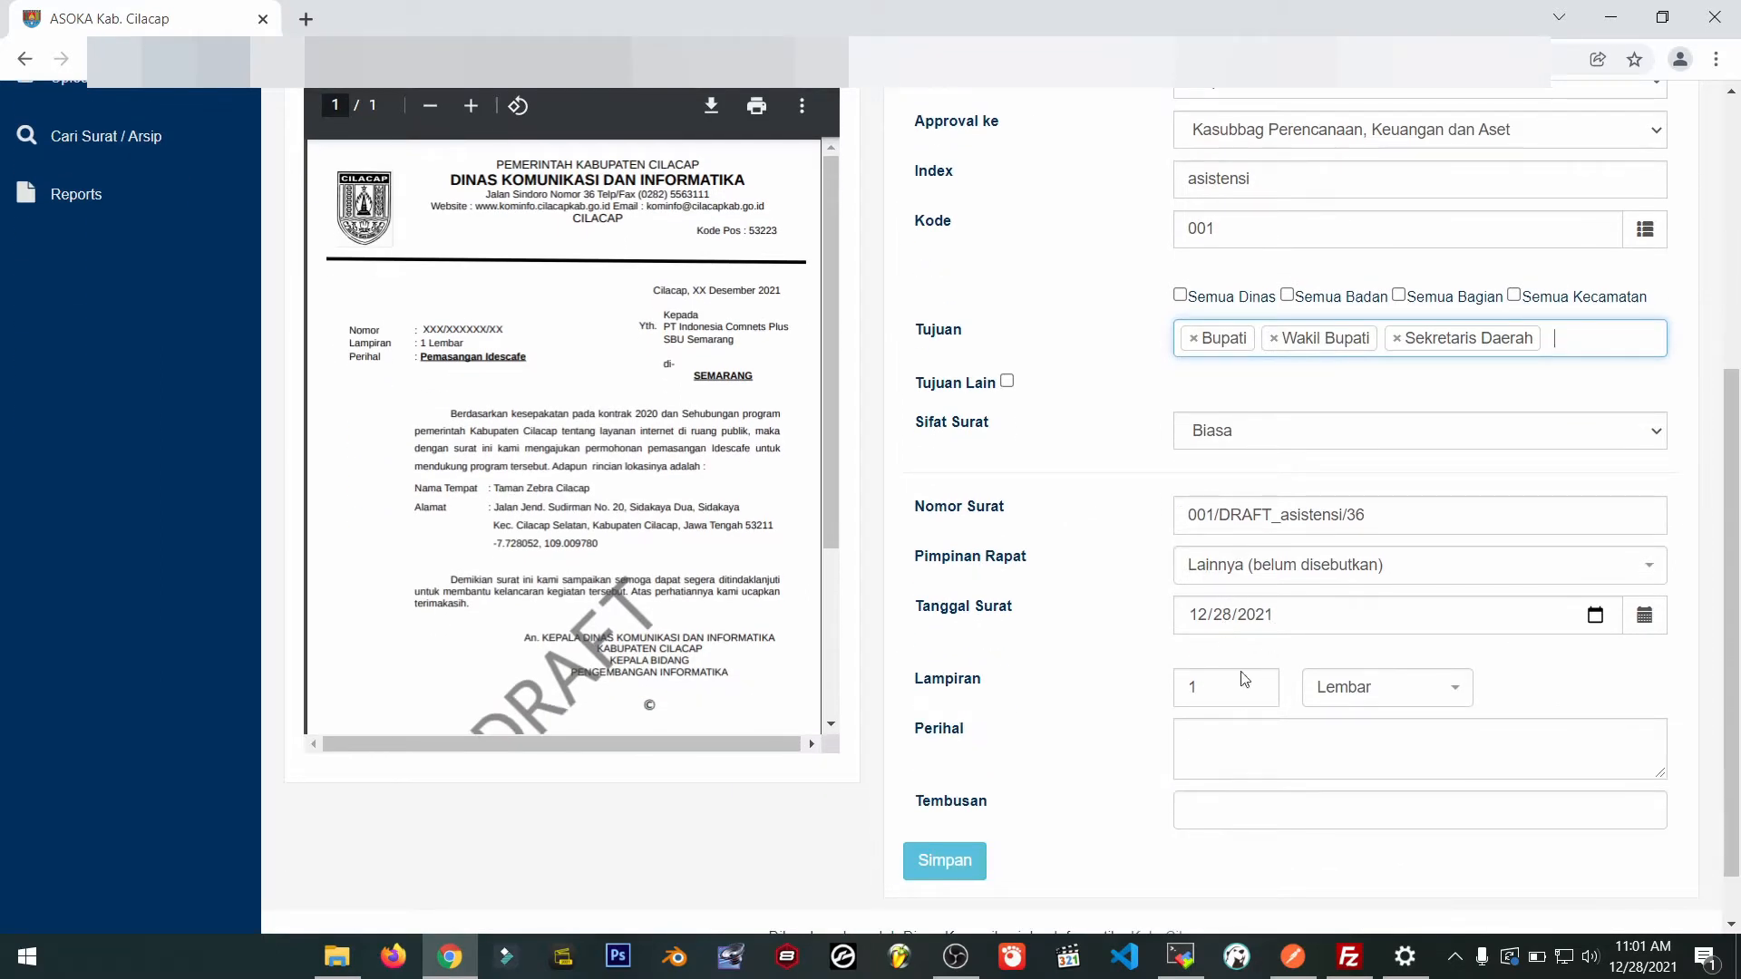
Enter the subject 'asistensi surat keluar ASOKA' and save the letter.
{"action": "left_click", "coordinate": [1242, 747]}
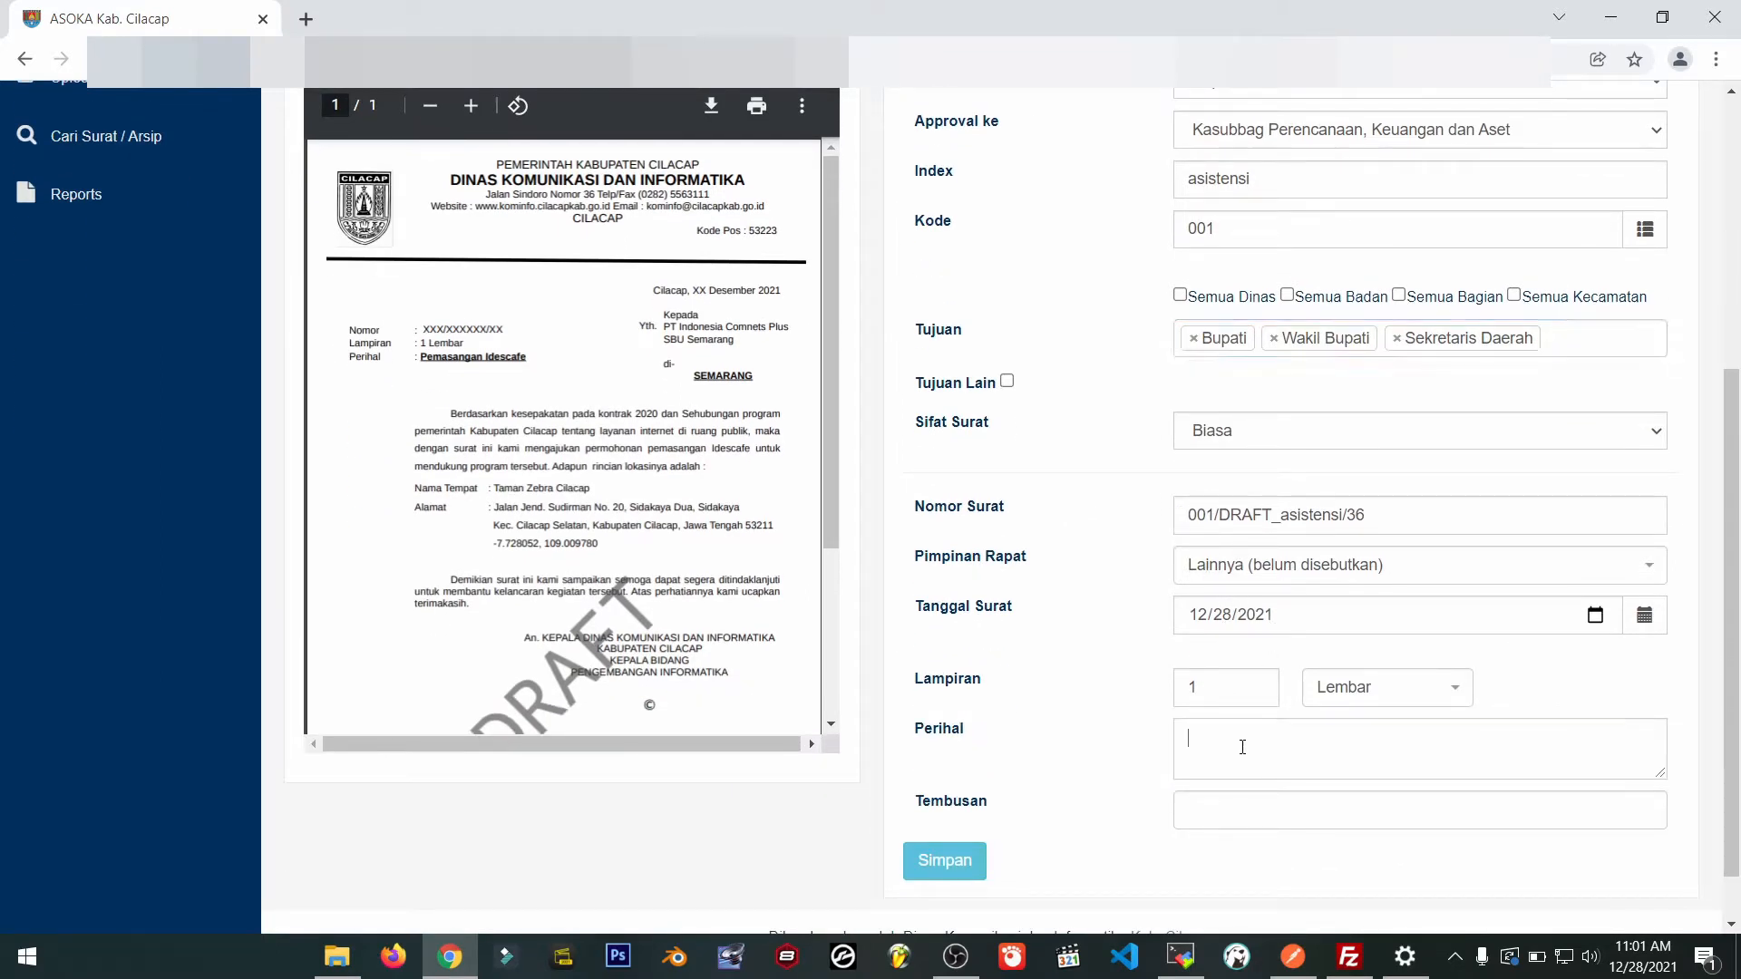
{"action": "scroll", "coordinate": [1242, 747], "scroll_direction": "down", "scroll_amount": 1}
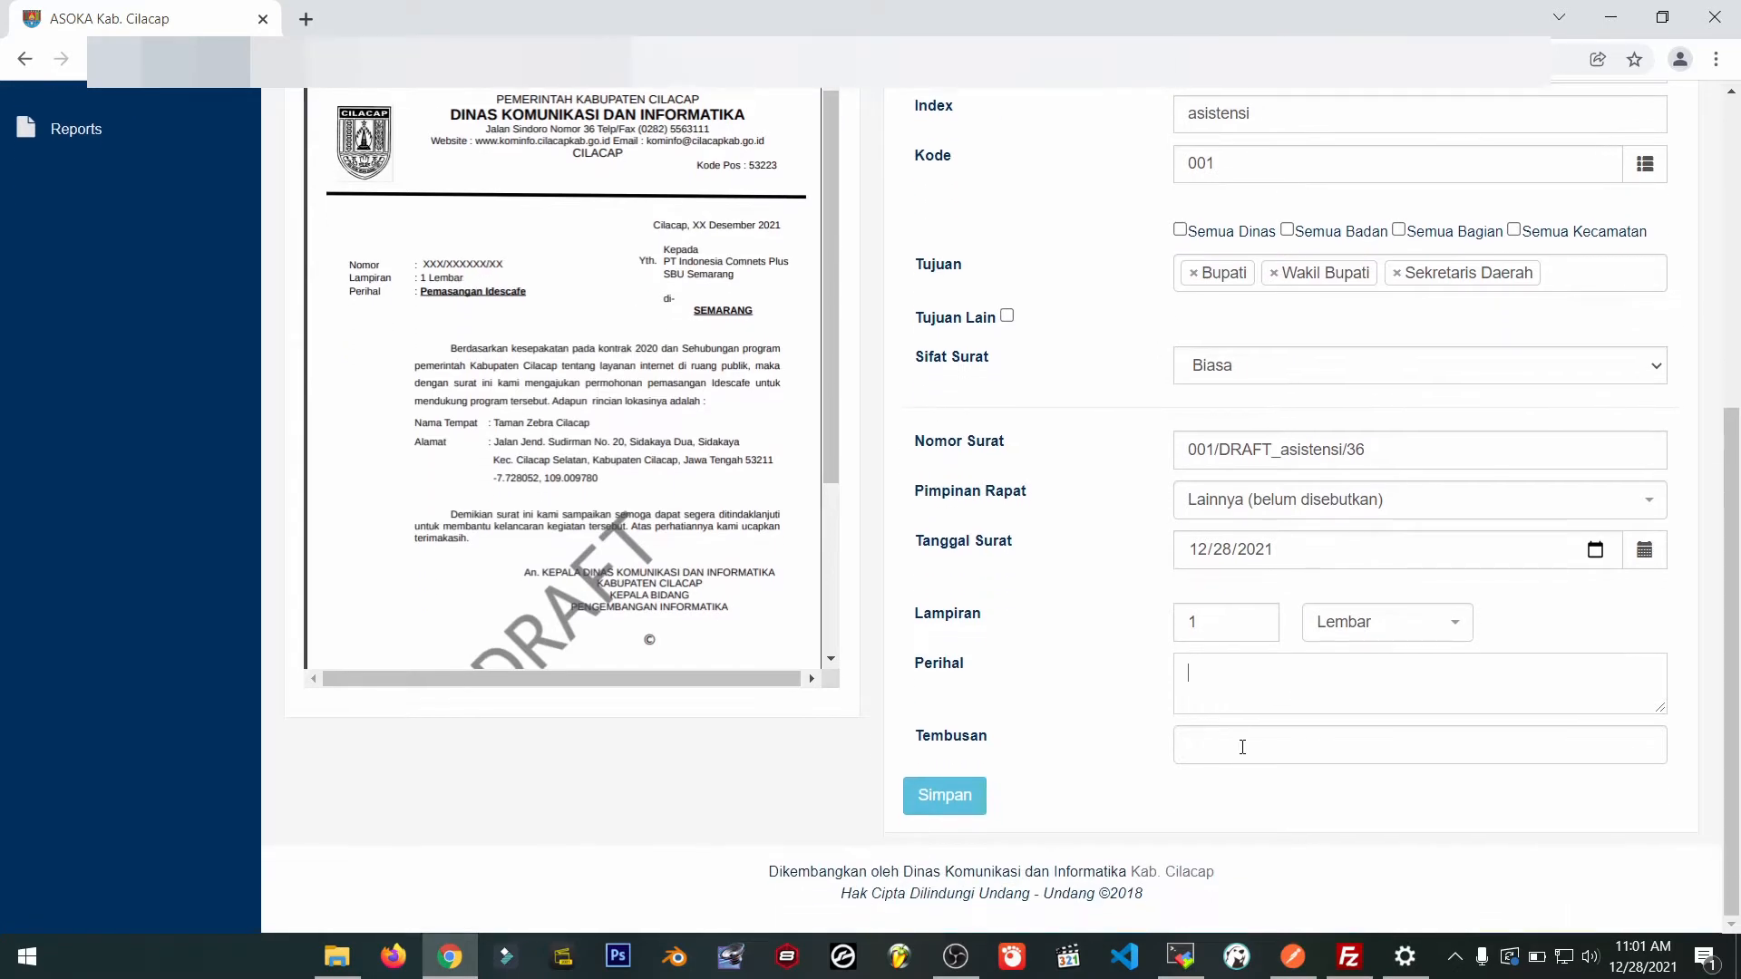
{"action": "type", "text": "asistensi surat keluar A"}
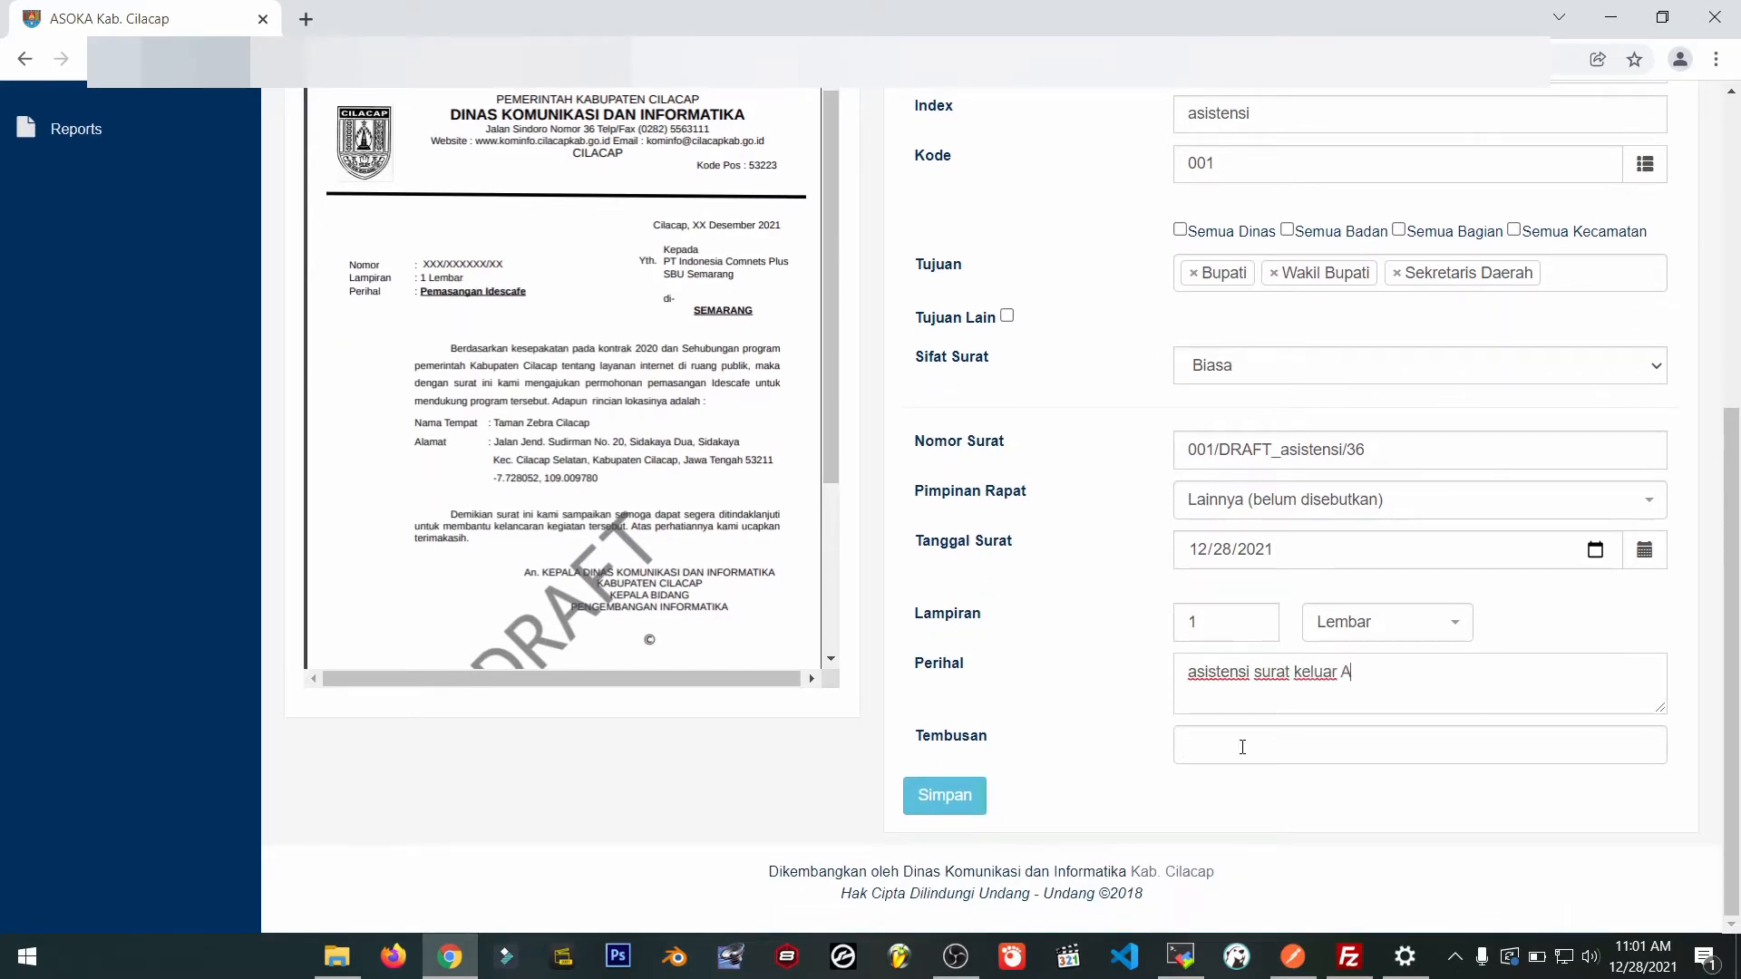
{"action": "type", "text": "SOKA"}
{"action": "scroll", "coordinate": [1101, 659], "scroll_direction": "up", "scroll_amount": 1}
{"action": "scroll", "coordinate": [1101, 659], "scroll_direction": "down", "scroll_amount": 1}
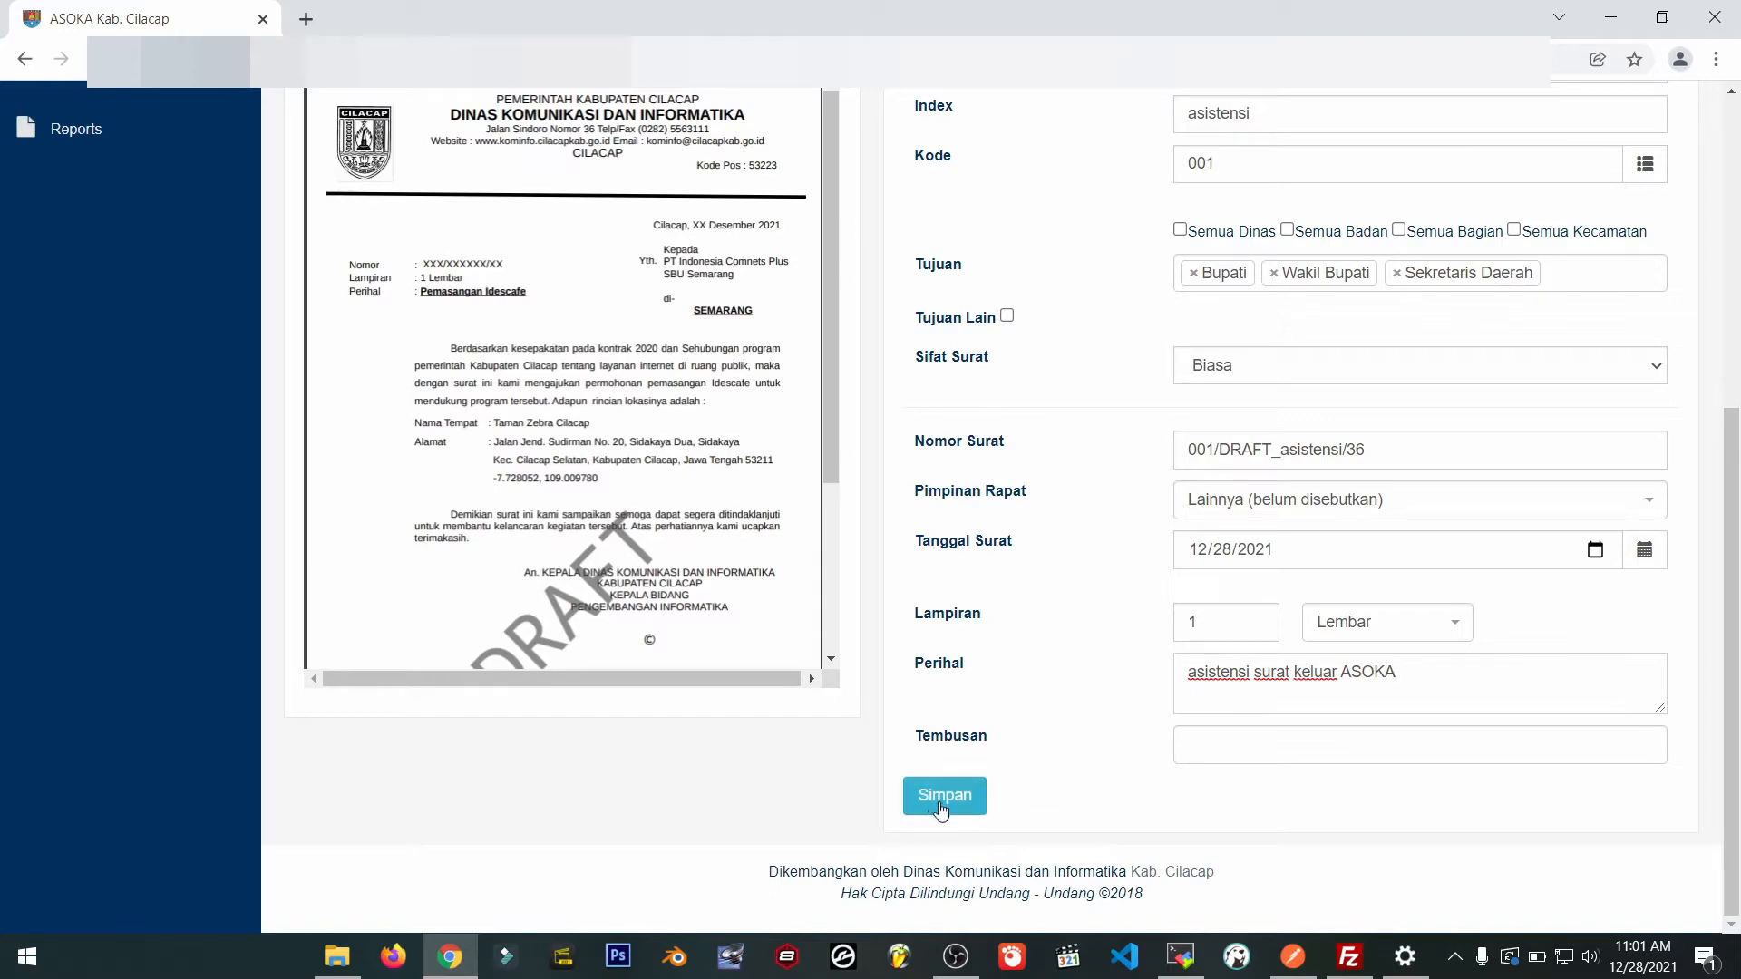
{"action": "scroll", "coordinate": [941, 811], "scroll_direction": "up", "scroll_amount": 3}
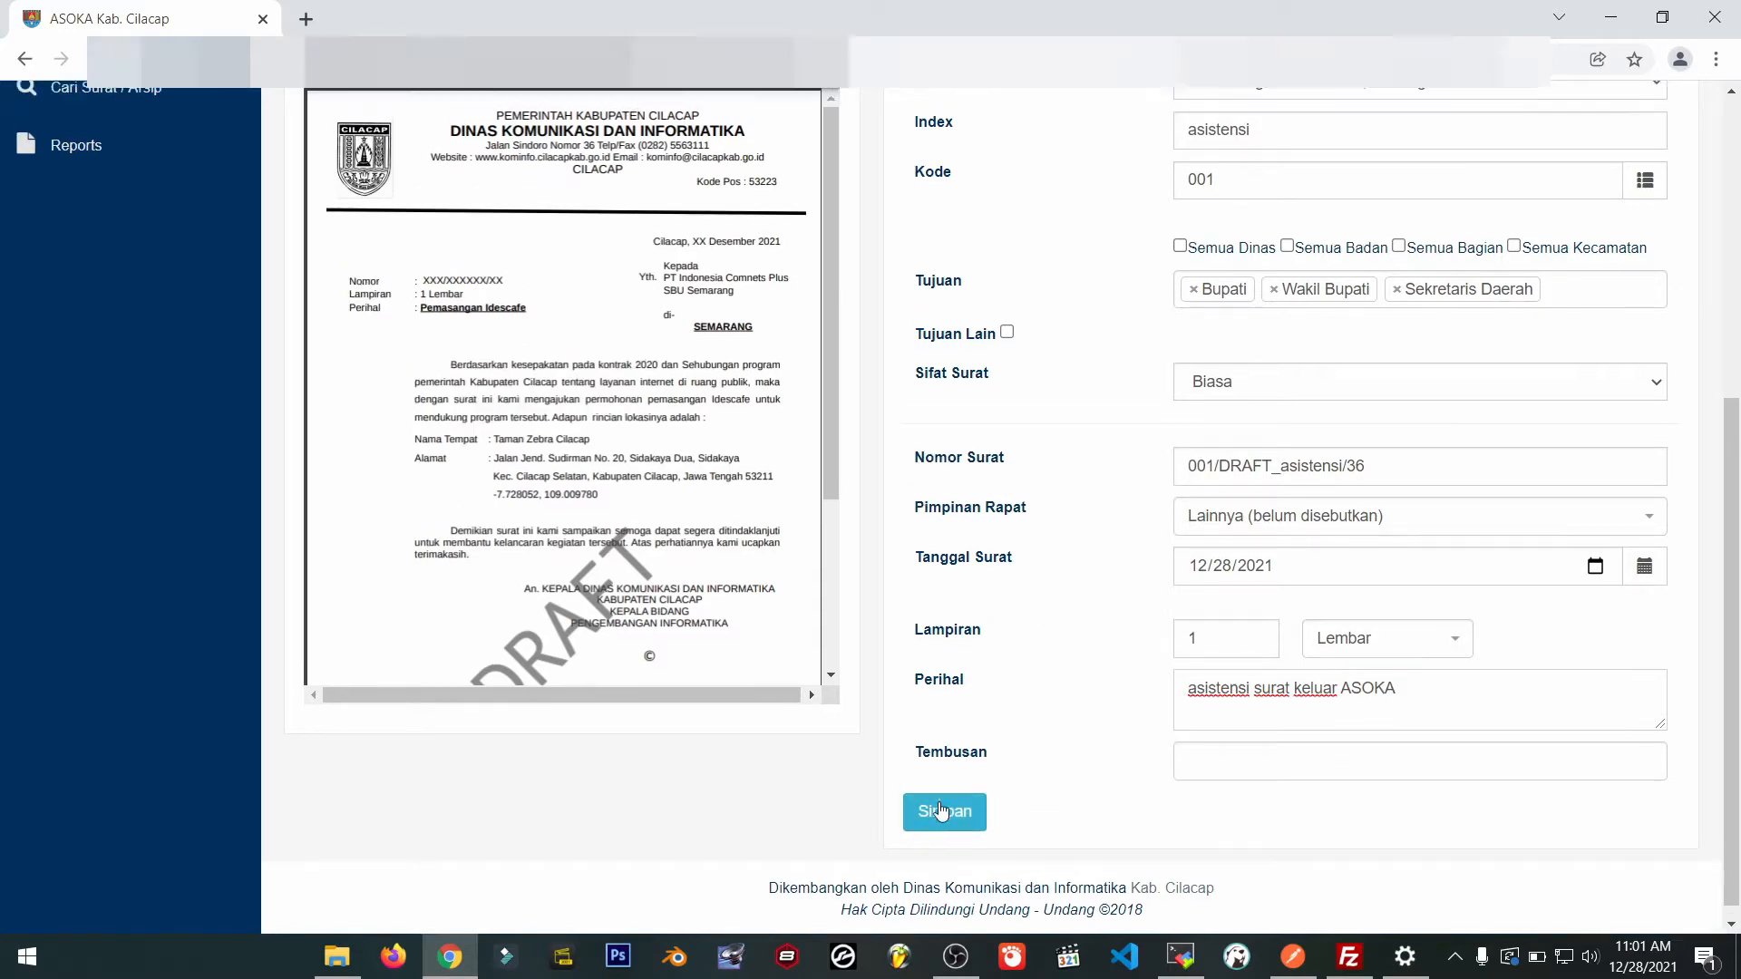
{"action": "scroll", "coordinate": [941, 812], "scroll_direction": "down", "scroll_amount": 3}
{"action": "left_click", "coordinate": [964, 800]}
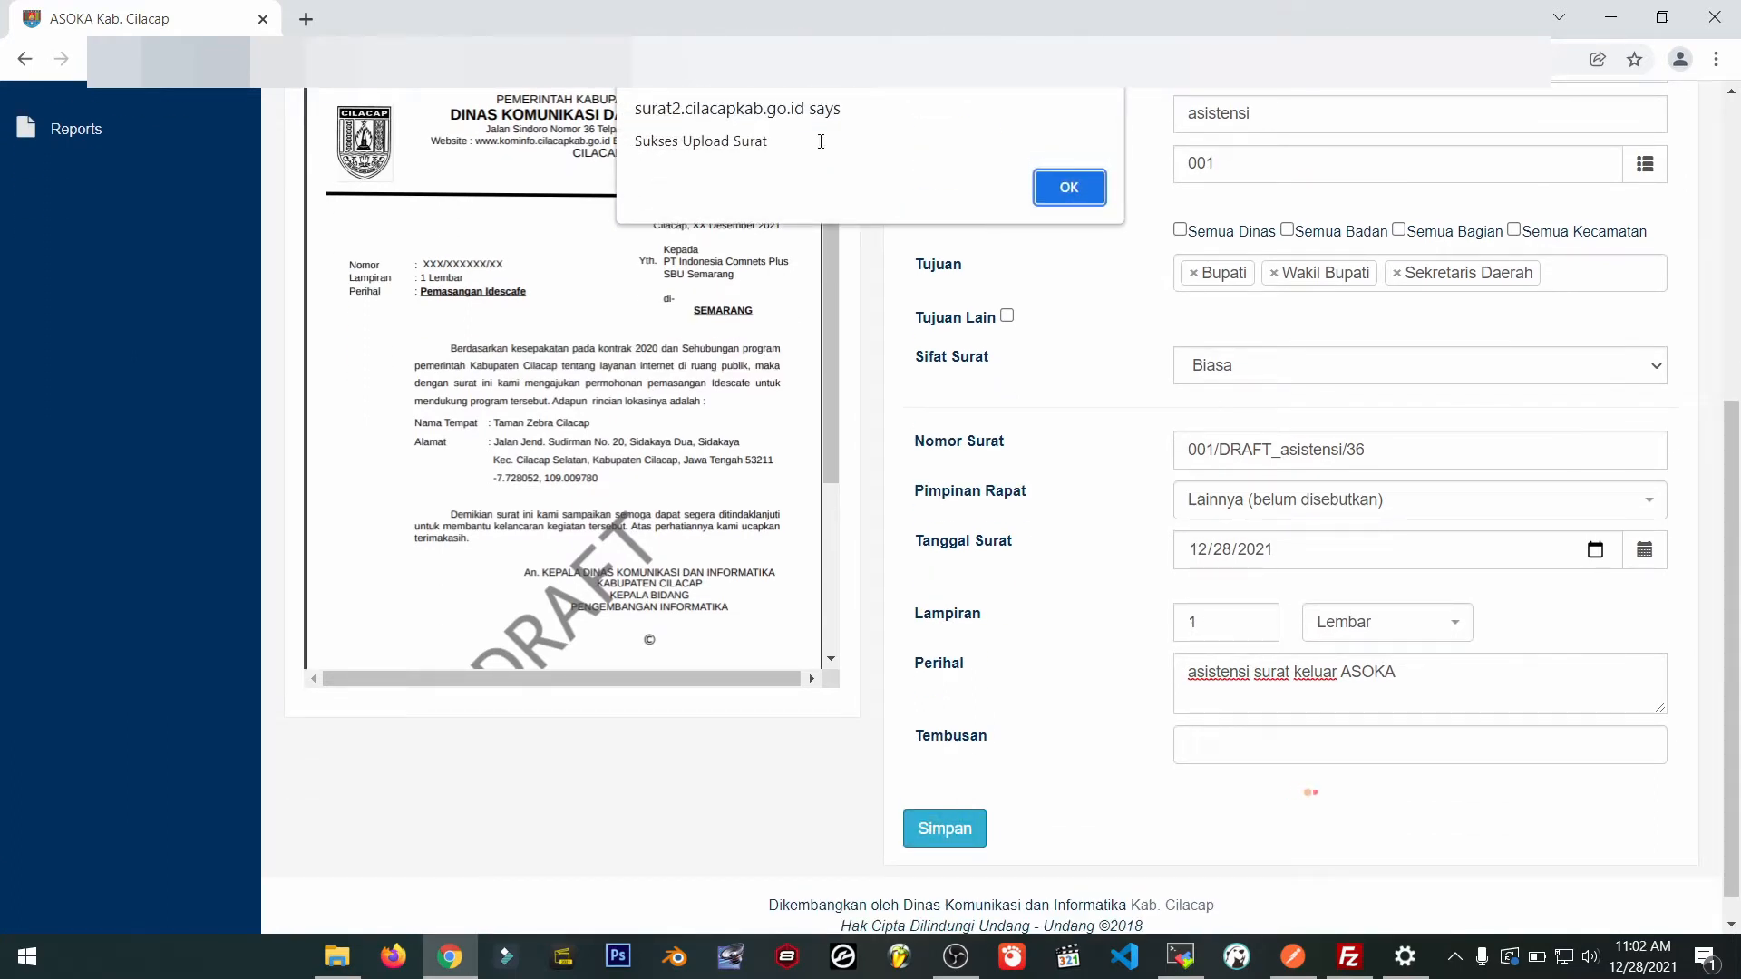
Dismiss the 'Sukses Upload Surat' confirmation and log out of the account.
{"action": "left_click_drag", "start_coordinate": [821, 142], "coordinate": [622, 142]}
{"action": "left_click", "coordinate": [1039, 202]}
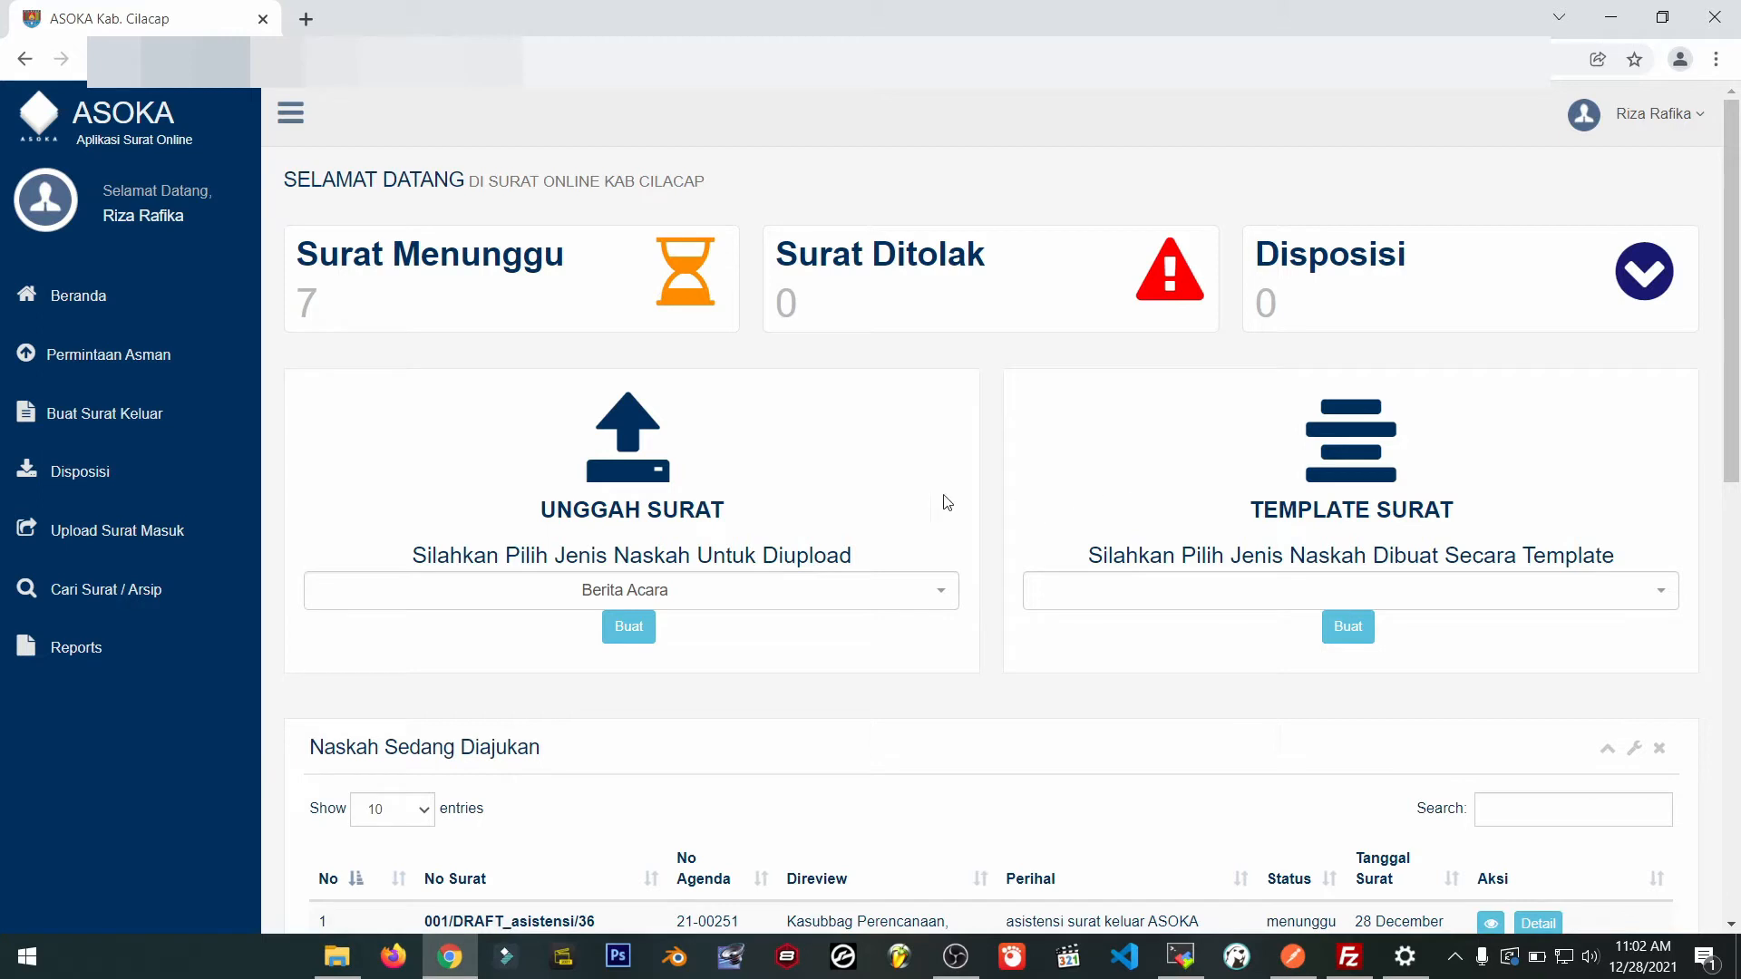
{"action": "left_click", "coordinate": [1657, 118]}
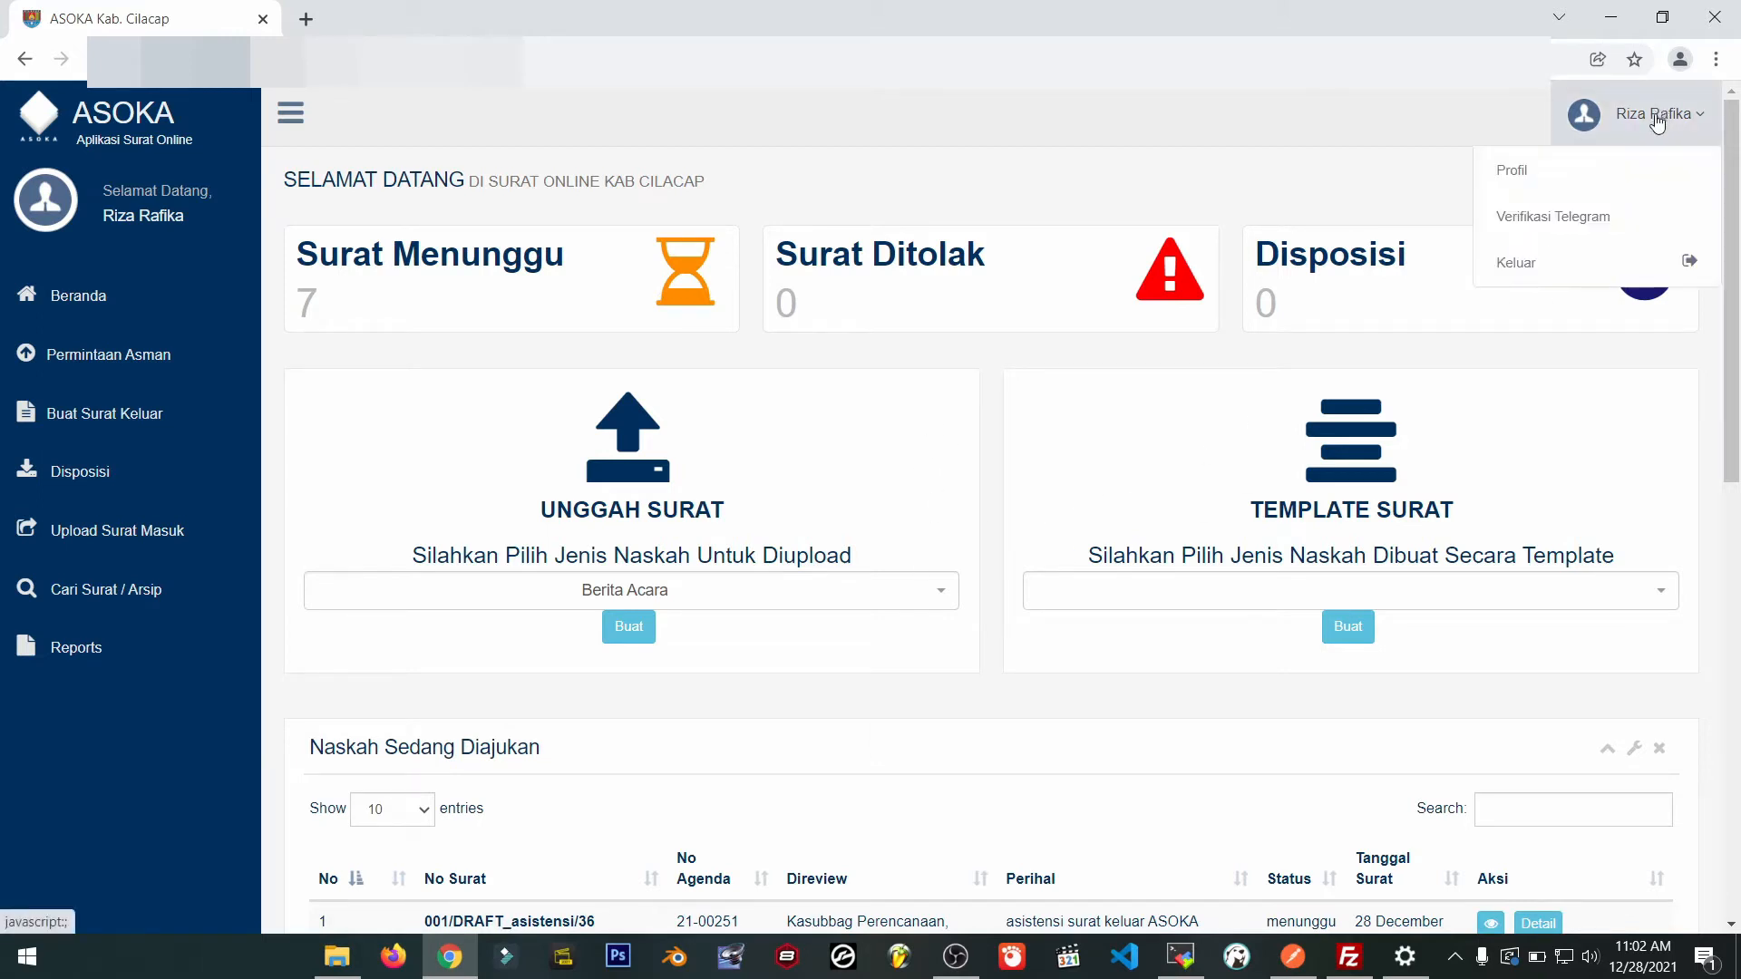
{"action": "left_click", "coordinate": [1594, 278]}
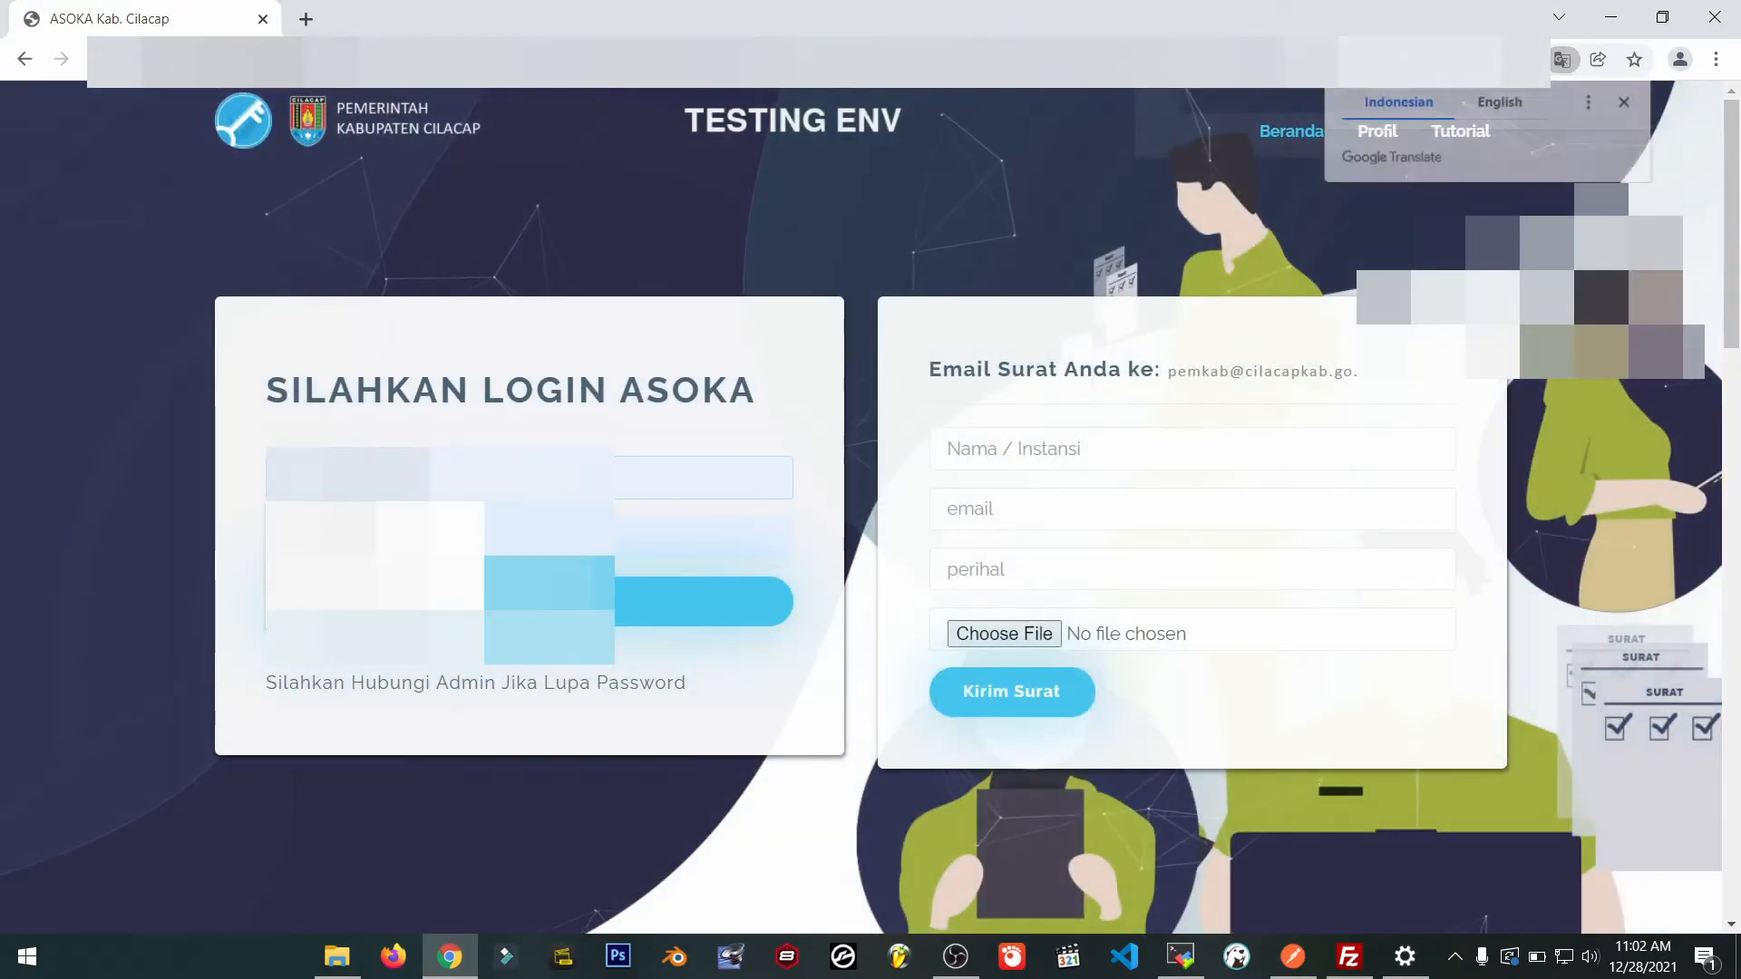
Log in with the Kasubbag Perencanaan, Keuangan dan Aset account's credentials.
{"action": "left_click_drag", "start_coordinate": [390, 478], "coordinate": [187, 471]}
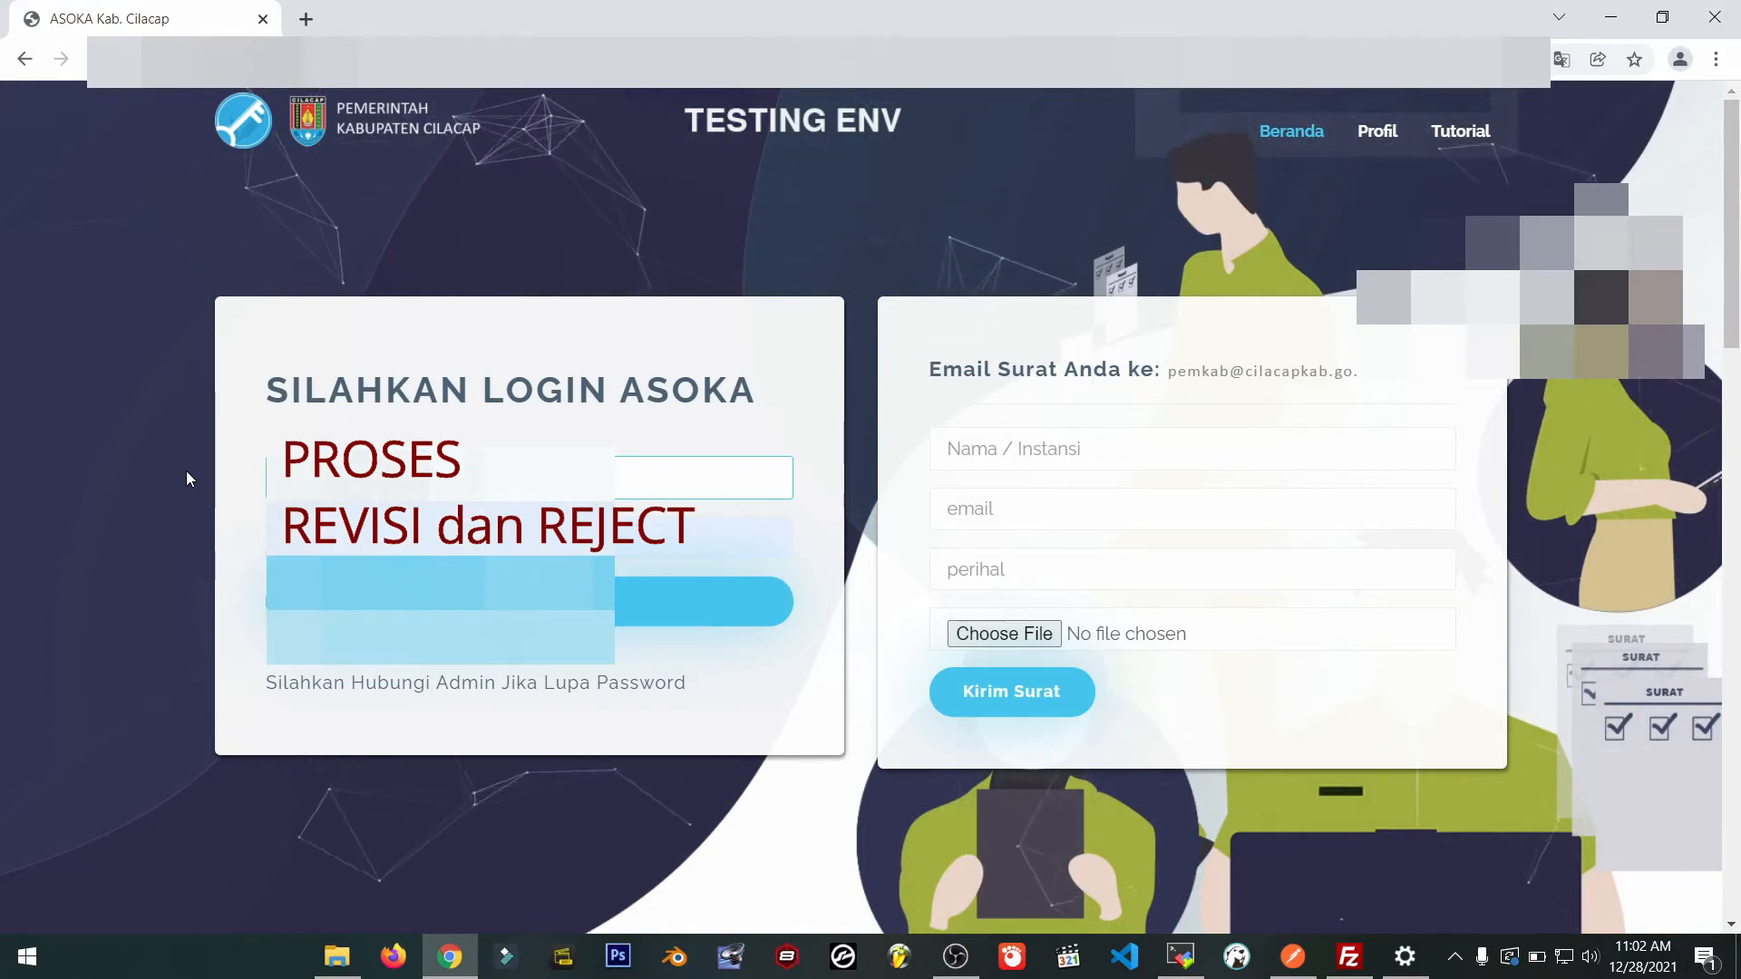
{"action": "key", "text": "Tab"}
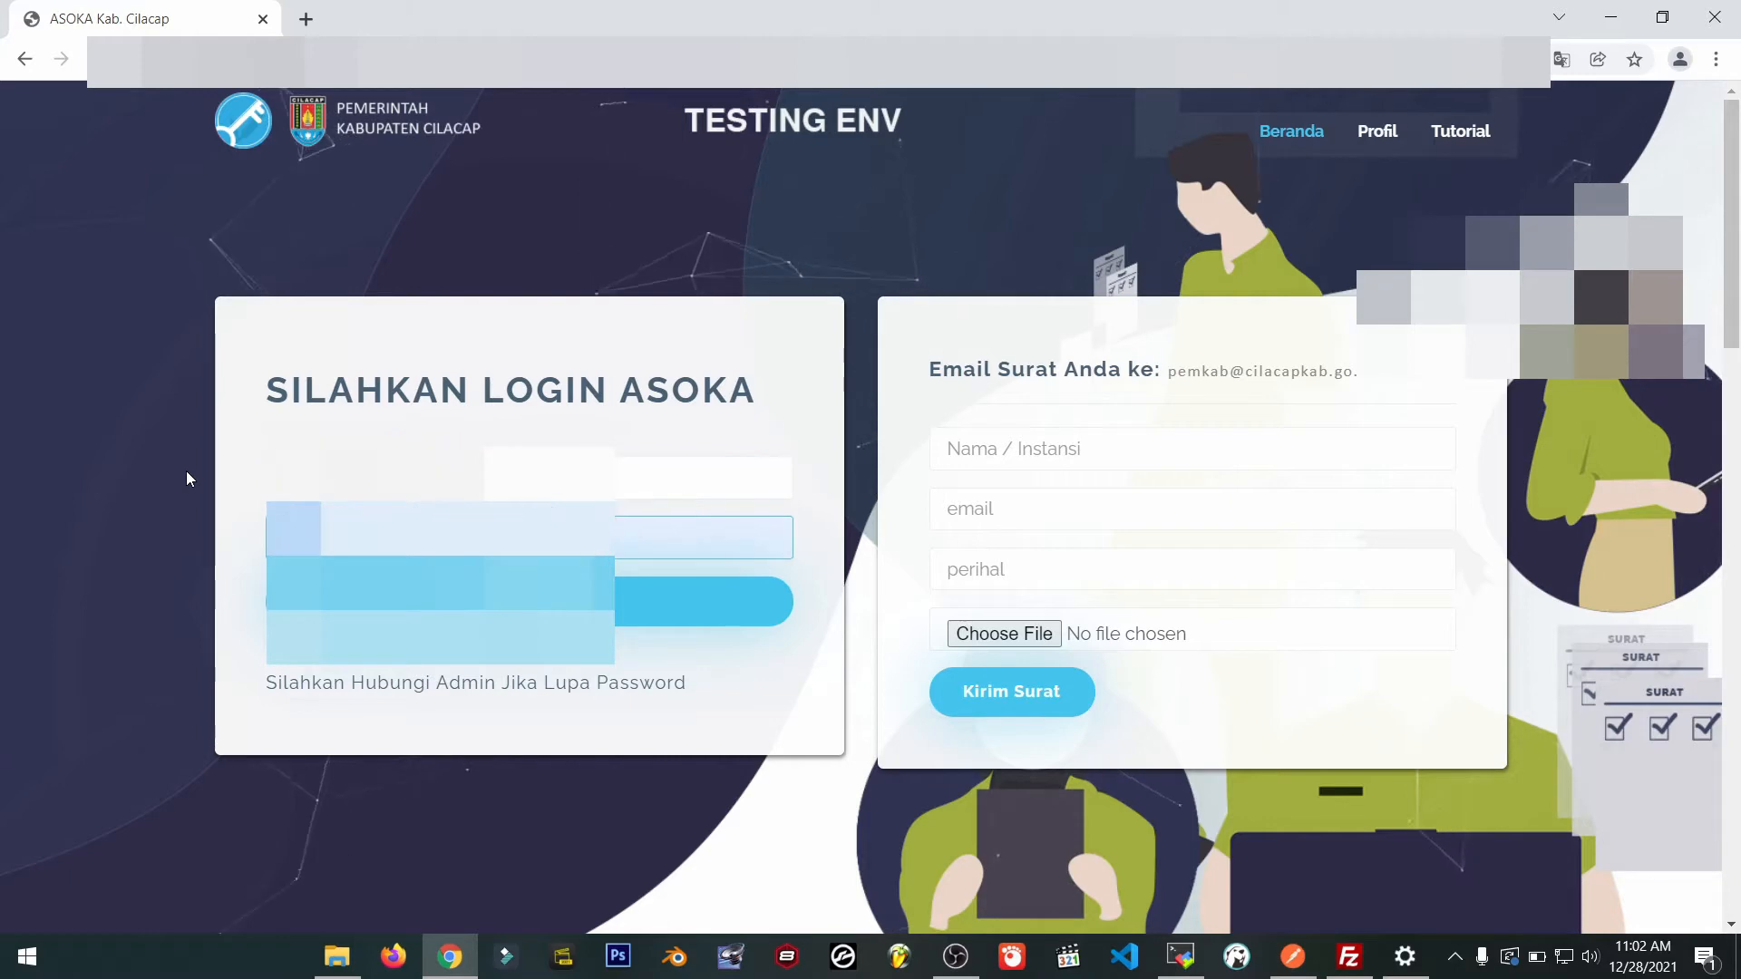
{"action": "key", "text": "Return"}
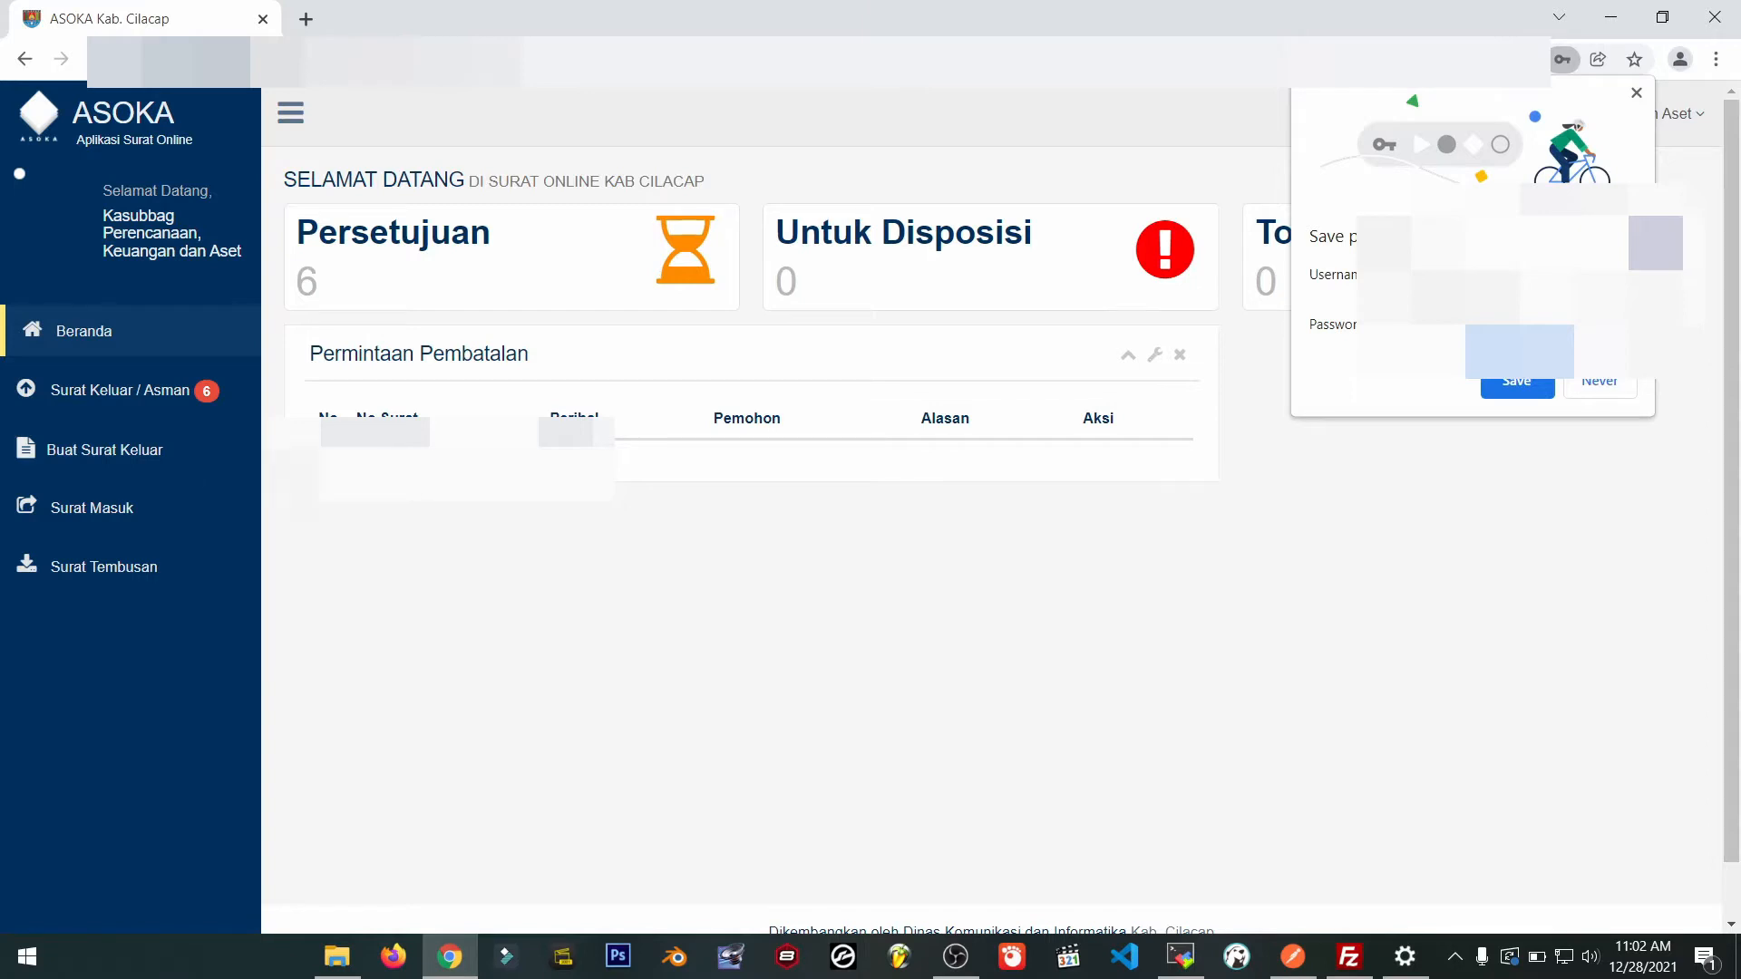
Save the login in Chrome, browse the Pending Approval letters, and open 001/DRAFT_asistensi/36.
{"action": "left_click", "coordinate": [1507, 397]}
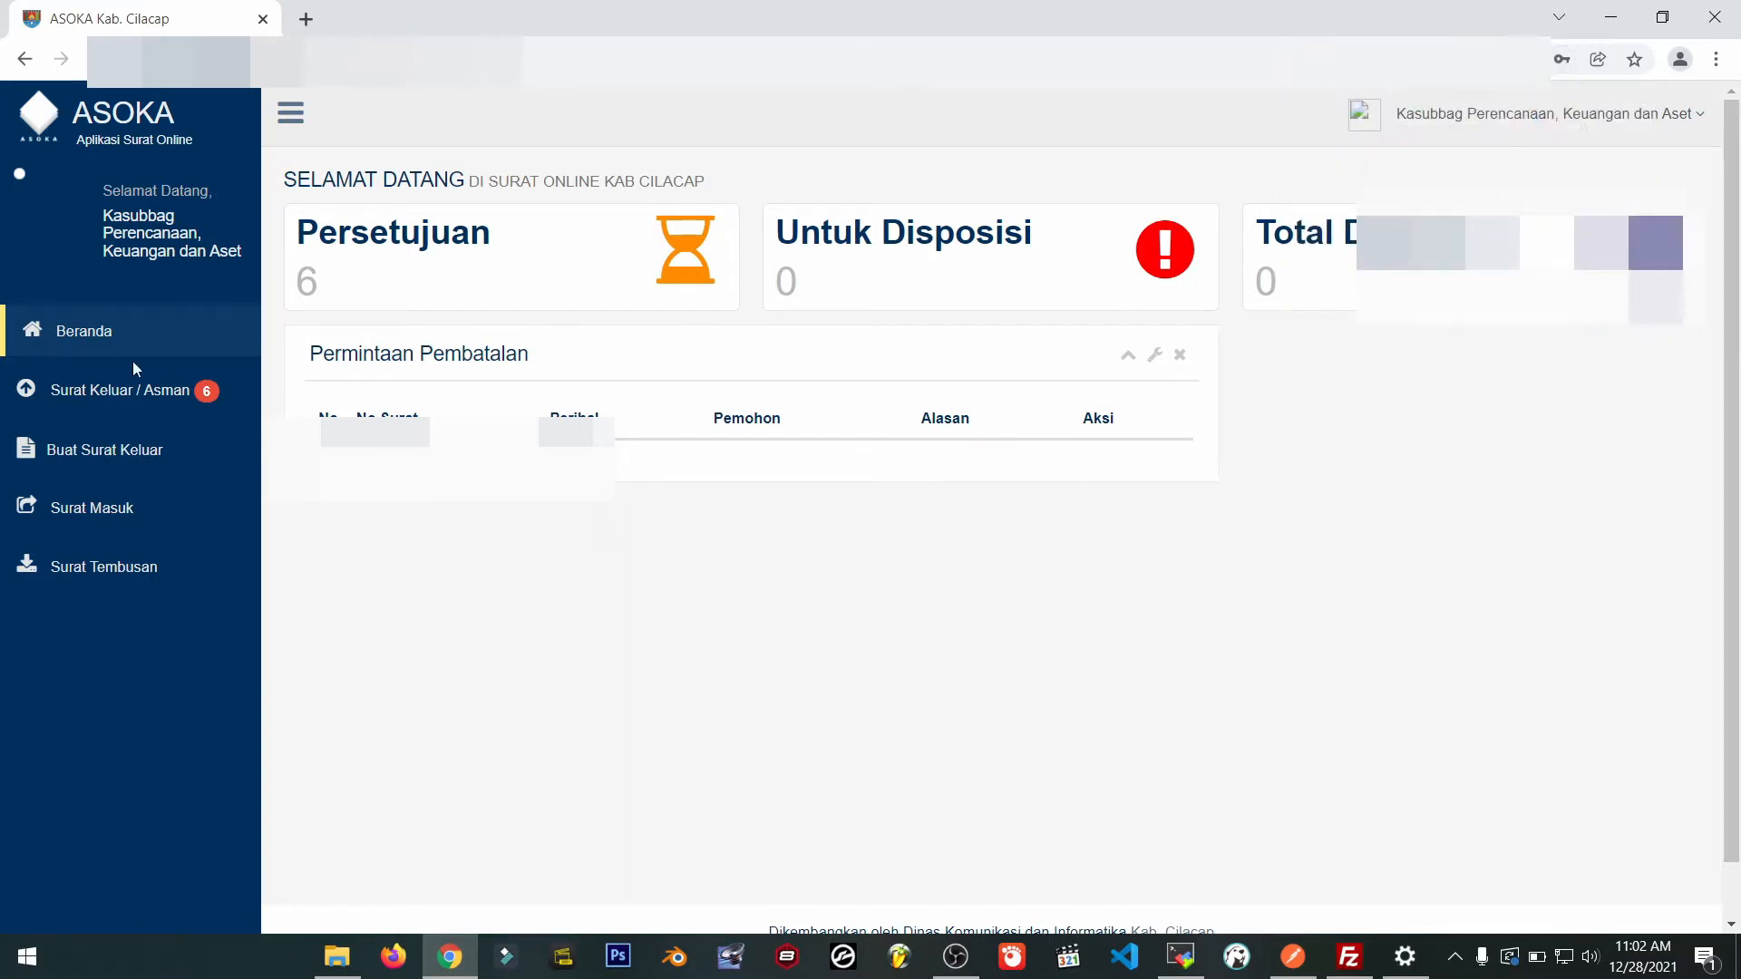
{"action": "left_click", "coordinate": [103, 394]}
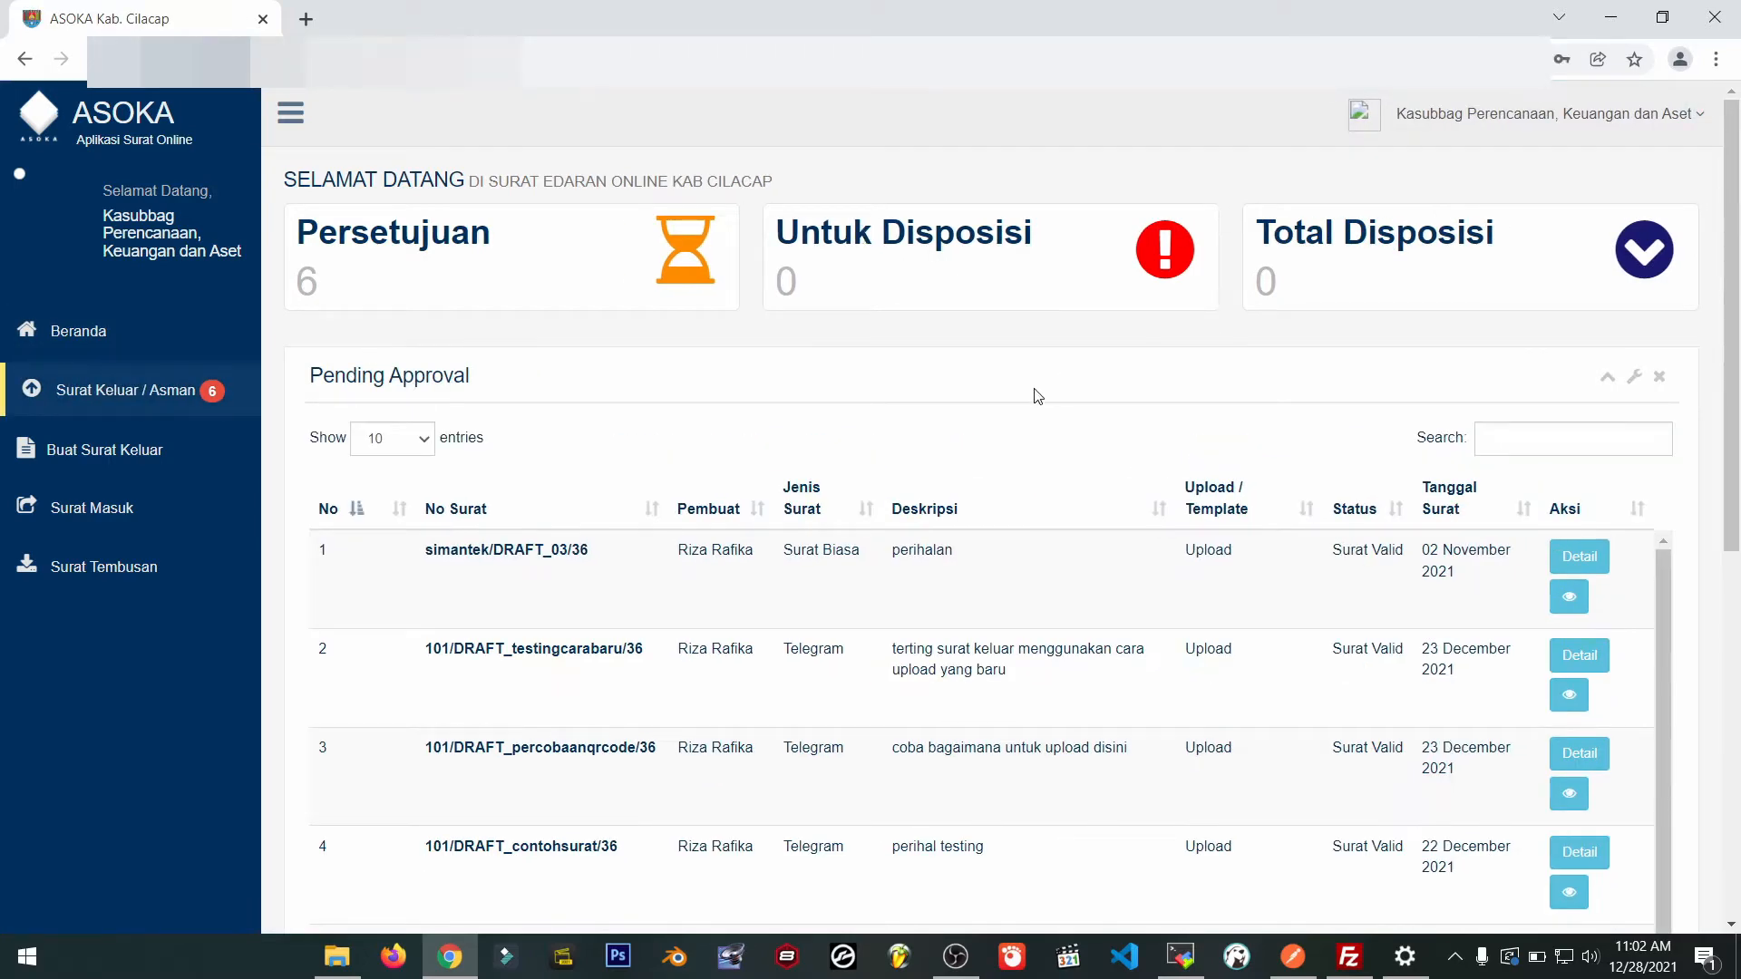
{"action": "scroll", "coordinate": [1037, 396], "scroll_direction": "down", "scroll_amount": 5}
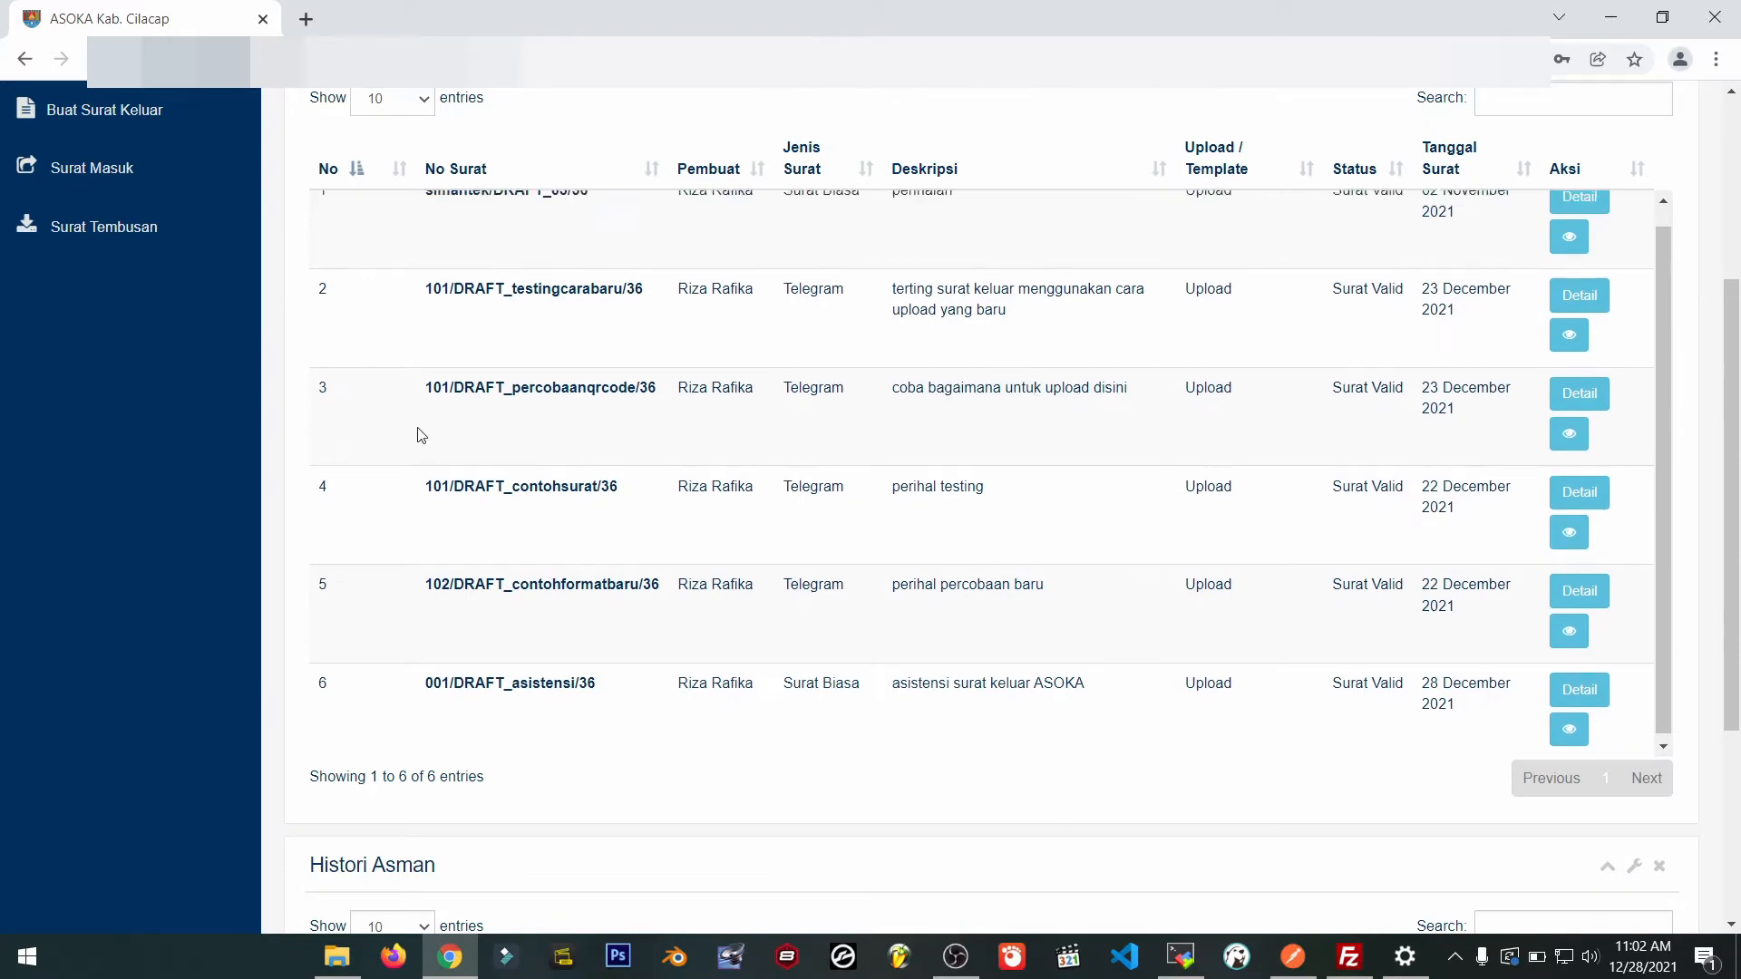
{"action": "scroll", "coordinate": [188, 427], "scroll_direction": "down", "scroll_amount": 4}
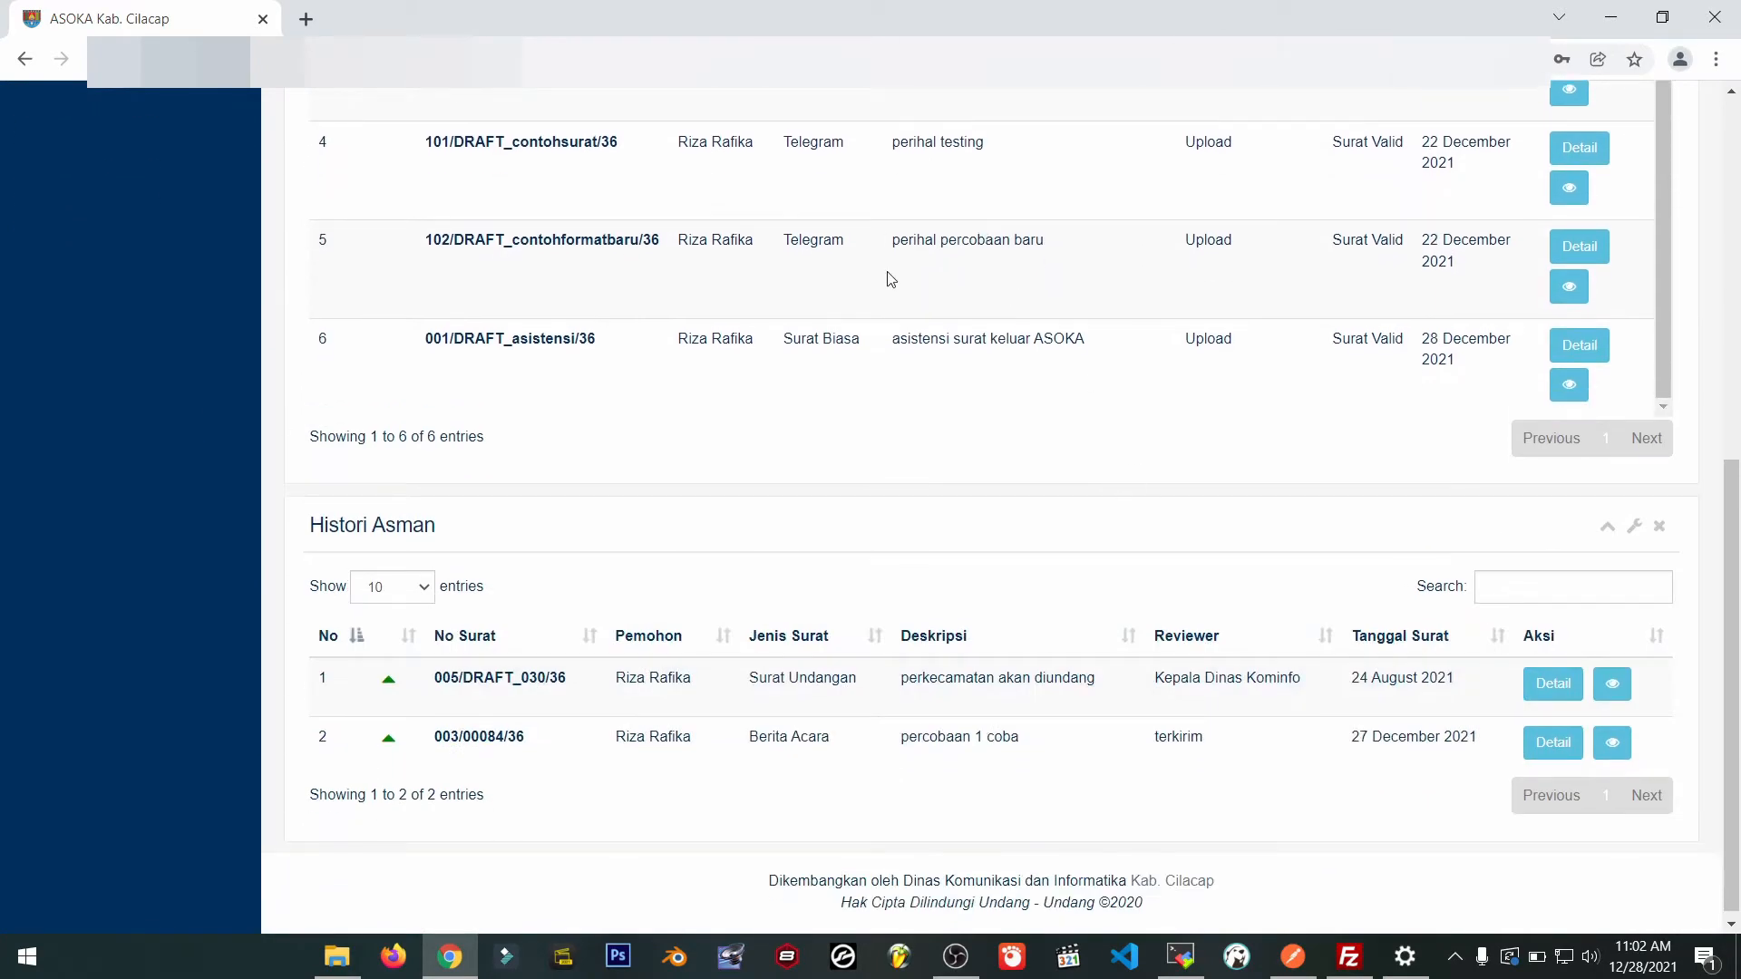
{"action": "scroll", "coordinate": [891, 279], "scroll_direction": "up", "scroll_amount": 8}
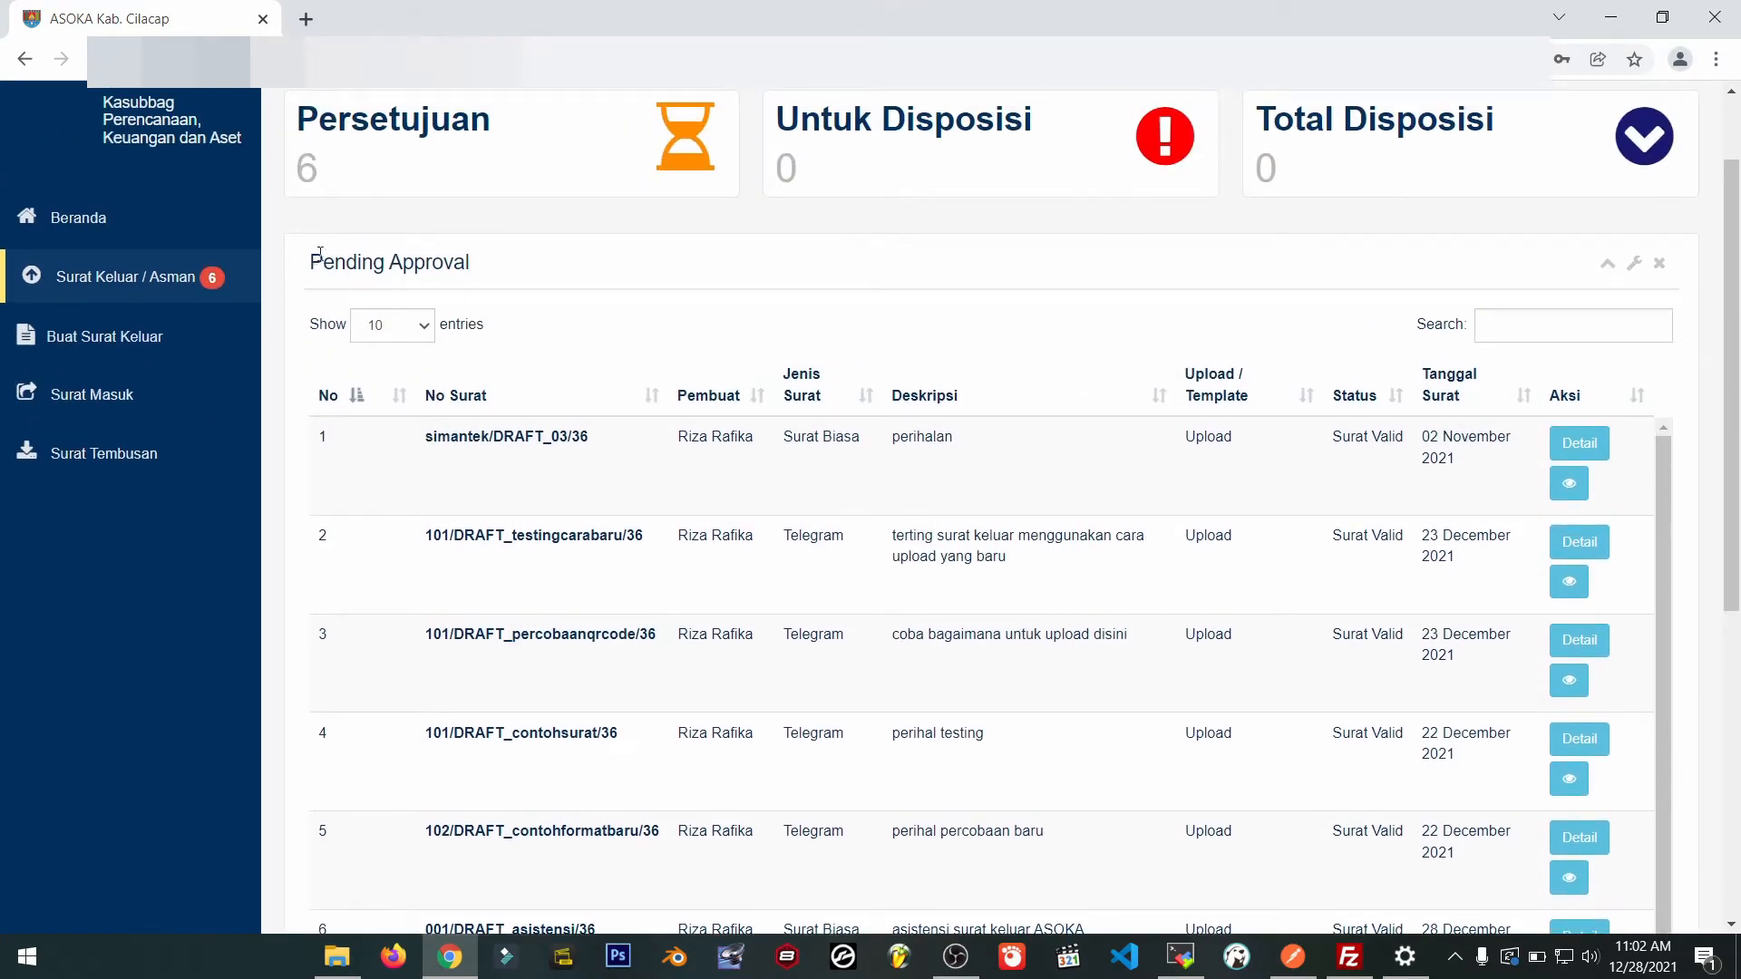
{"action": "left_click_drag", "start_coordinate": [319, 253], "coordinate": [583, 276]}
{"action": "scroll", "coordinate": [220, 544], "scroll_direction": "down", "scroll_amount": 6}
{"action": "scroll", "coordinate": [759, 429], "scroll_direction": "up", "scroll_amount": 8}
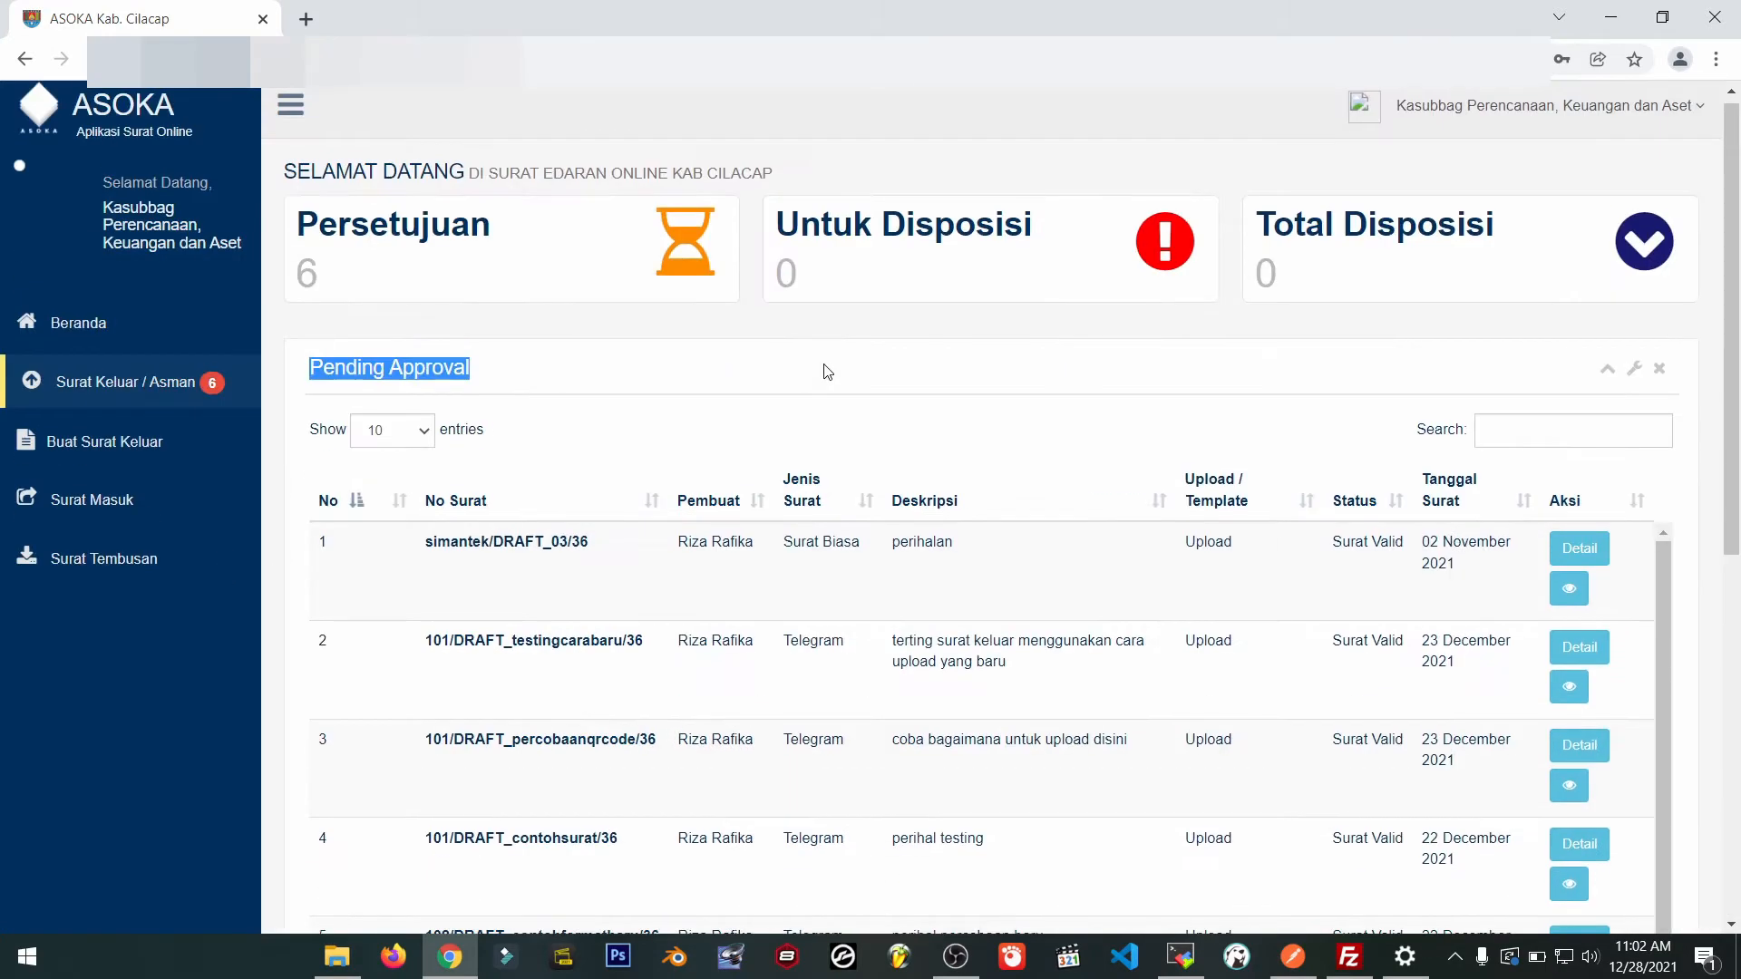
{"action": "scroll", "coordinate": [1656, 575], "scroll_direction": "down", "scroll_amount": 1}
{"action": "scroll", "coordinate": [1677, 555], "scroll_direction": "down", "scroll_amount": 4}
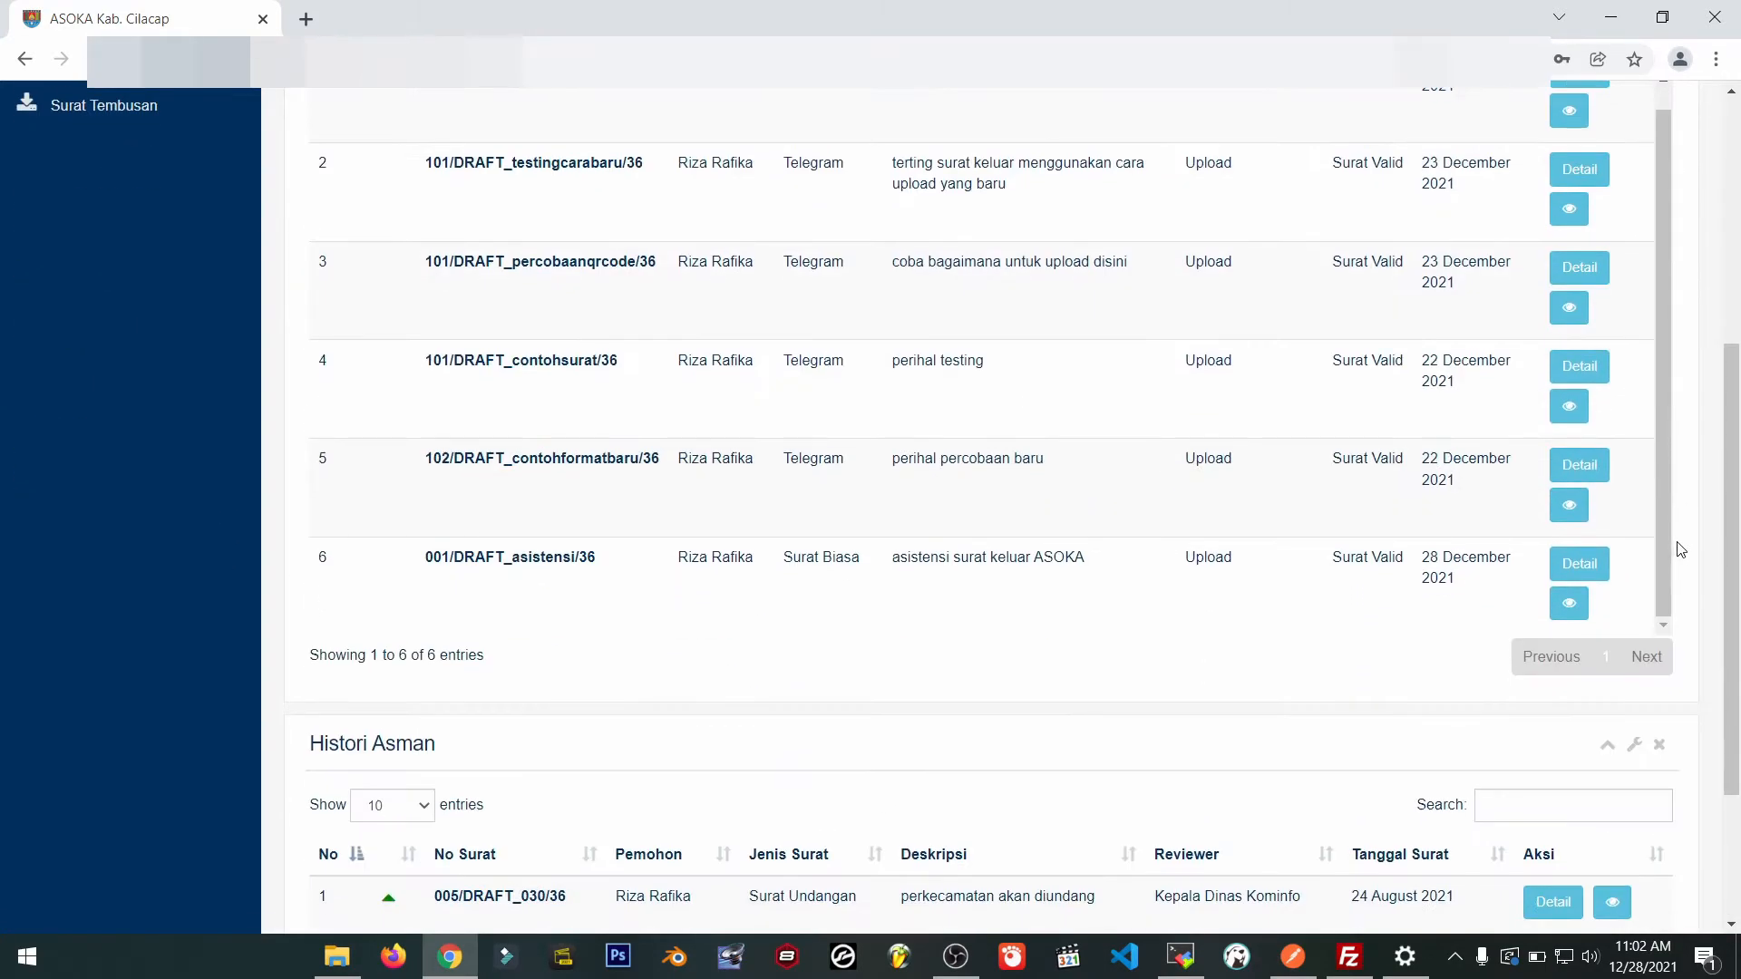
{"action": "left_click", "coordinate": [1581, 564]}
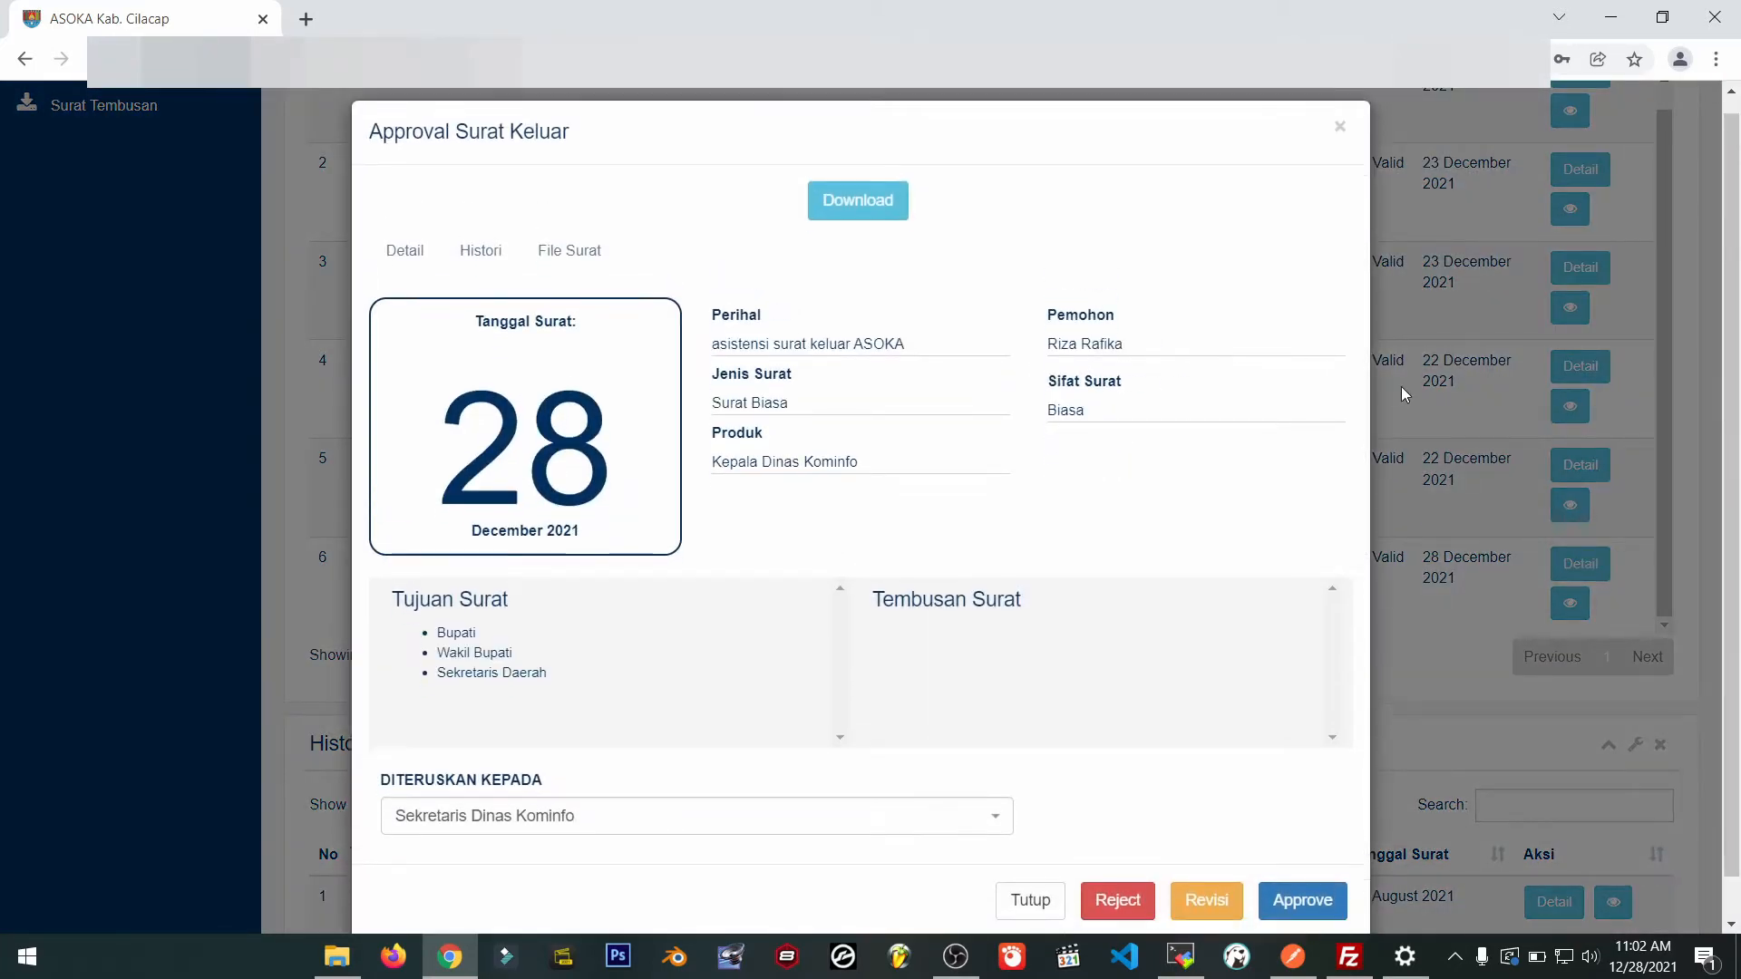
Preview the letter's PDF under File Surat, return to Detail, and start a revision.
{"action": "scroll", "coordinate": [1236, 399], "scroll_direction": "down", "scroll_amount": 1}
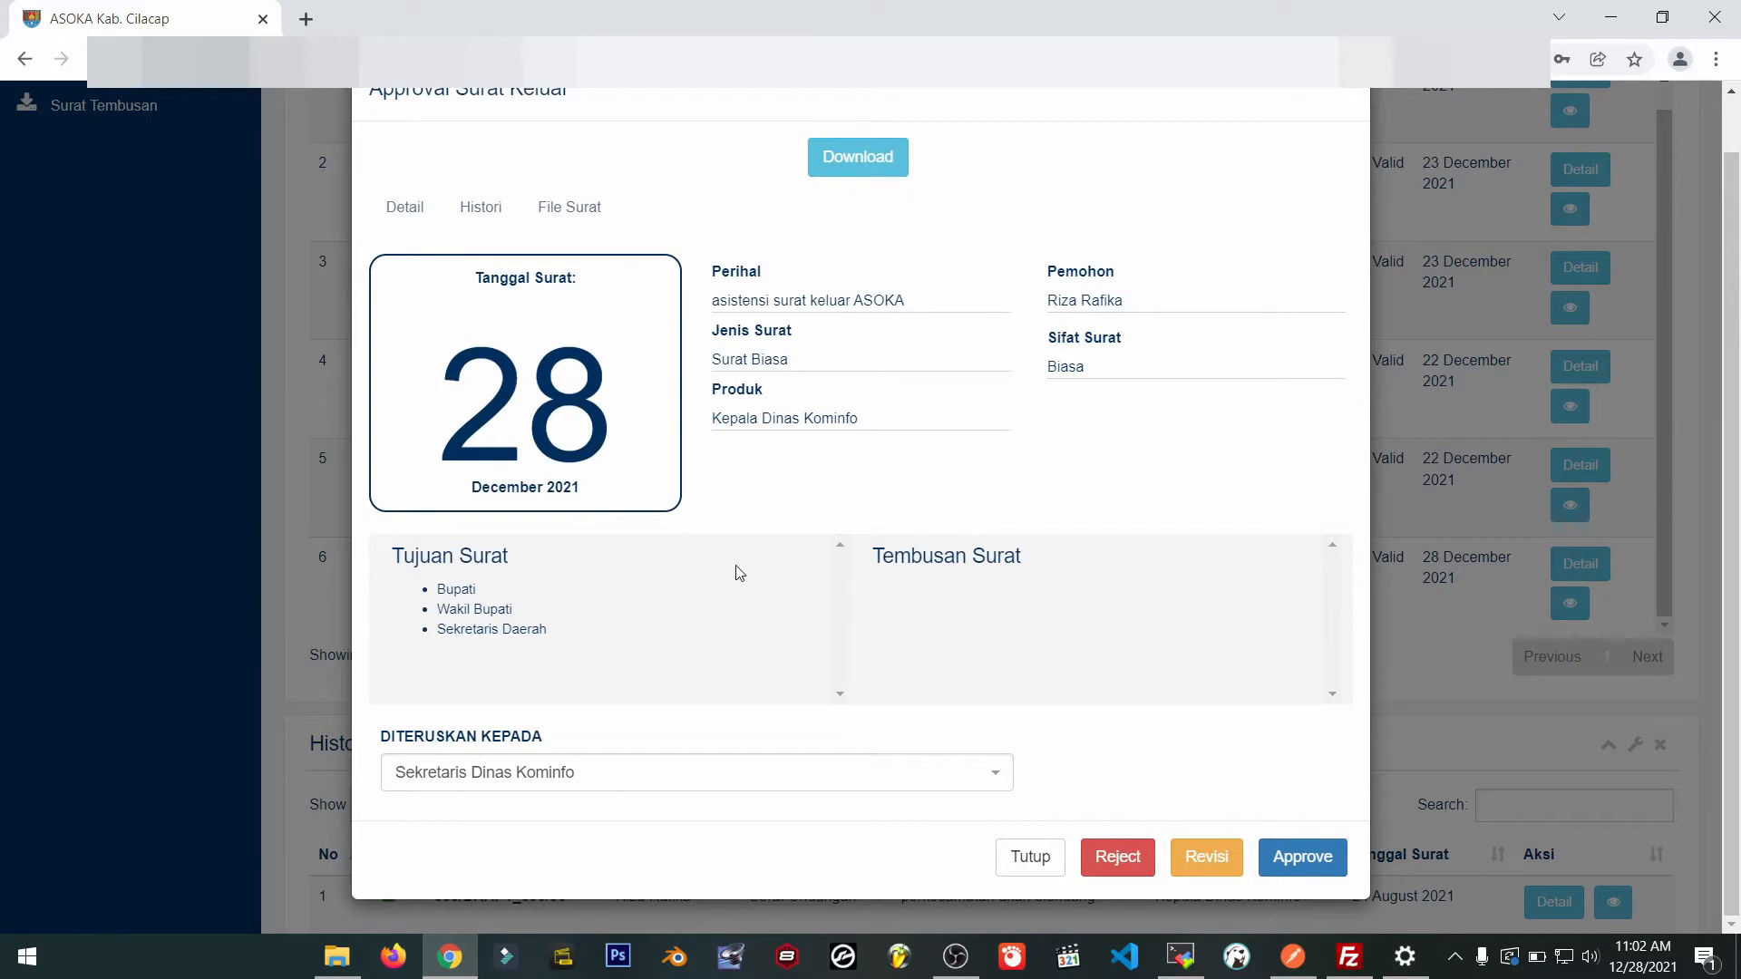
{"action": "left_click", "coordinate": [568, 206]}
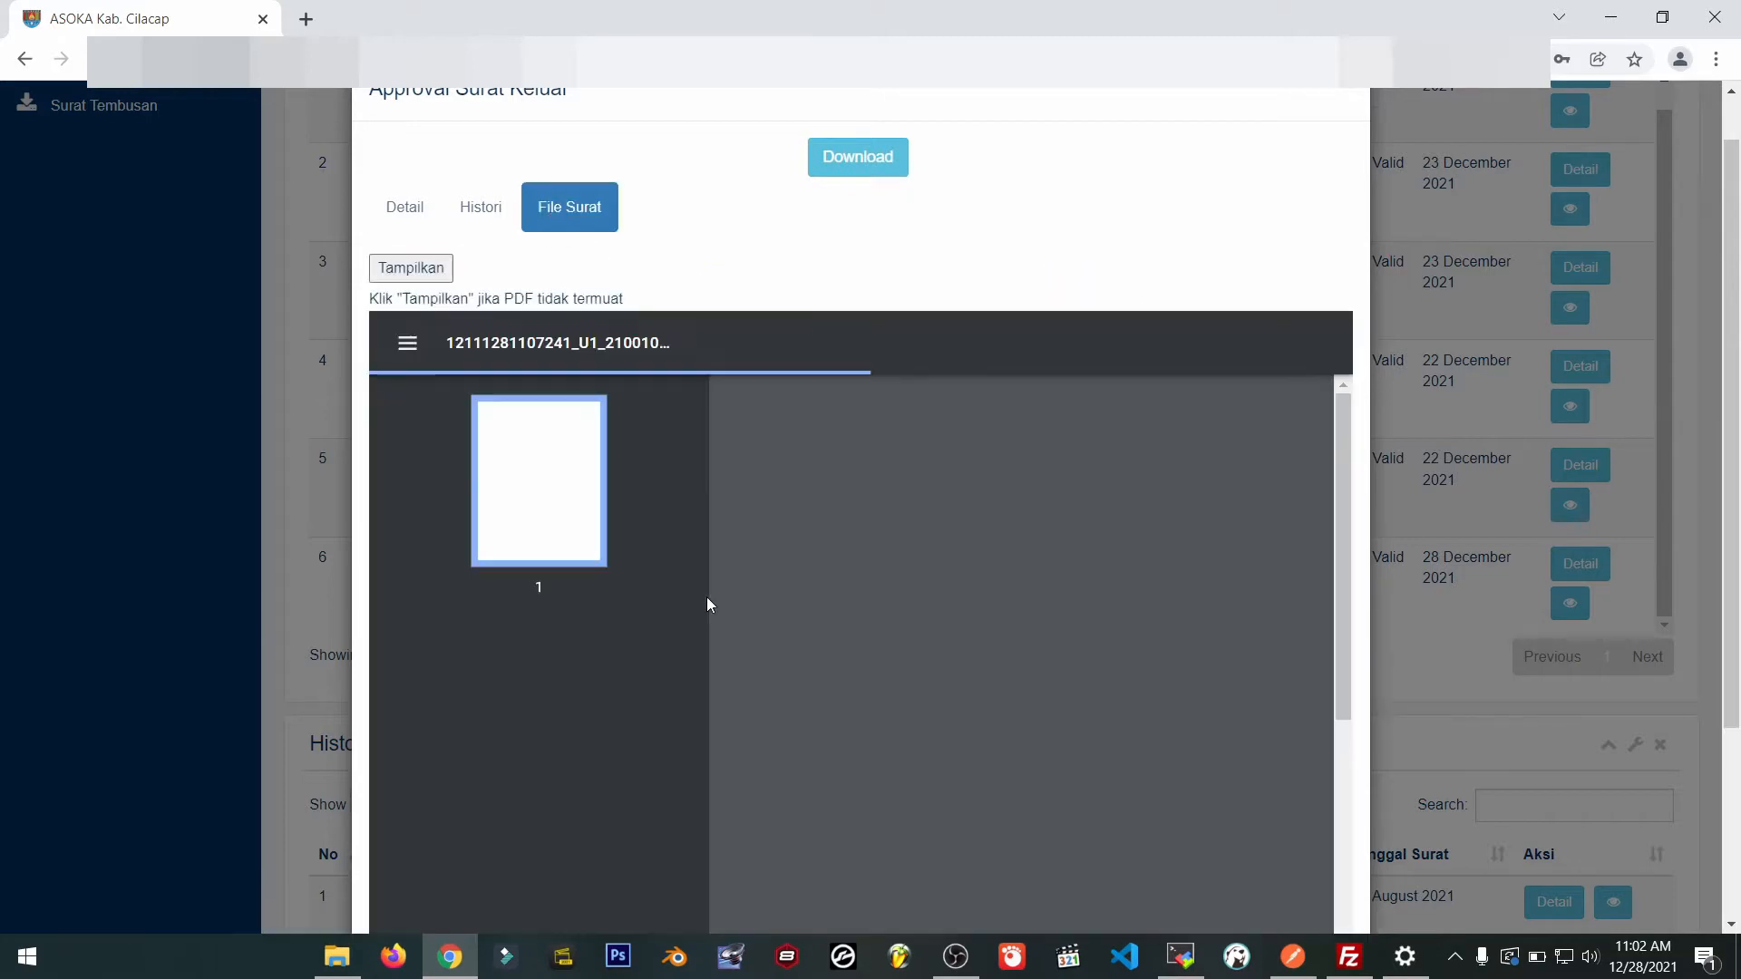
{"action": "scroll", "coordinate": [1003, 606], "scroll_direction": "down", "scroll_amount": 5}
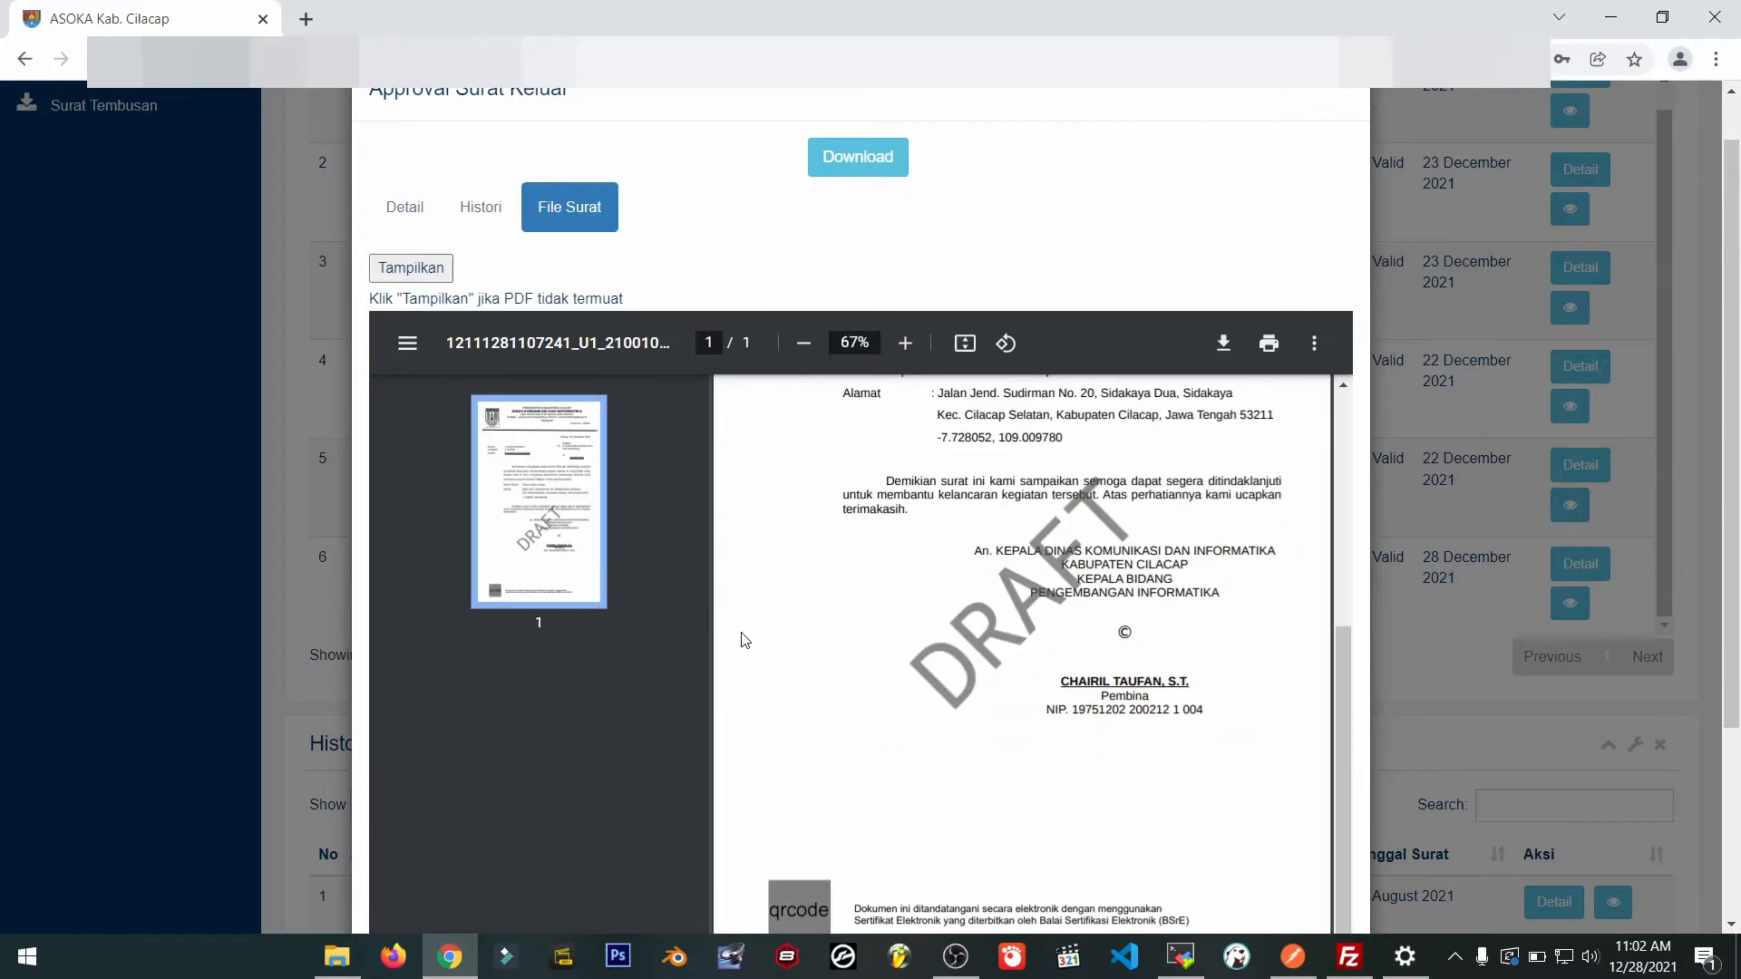
{"action": "scroll", "coordinate": [743, 640], "scroll_direction": "up", "scroll_amount": 5}
{"action": "left_click", "coordinate": [399, 207]}
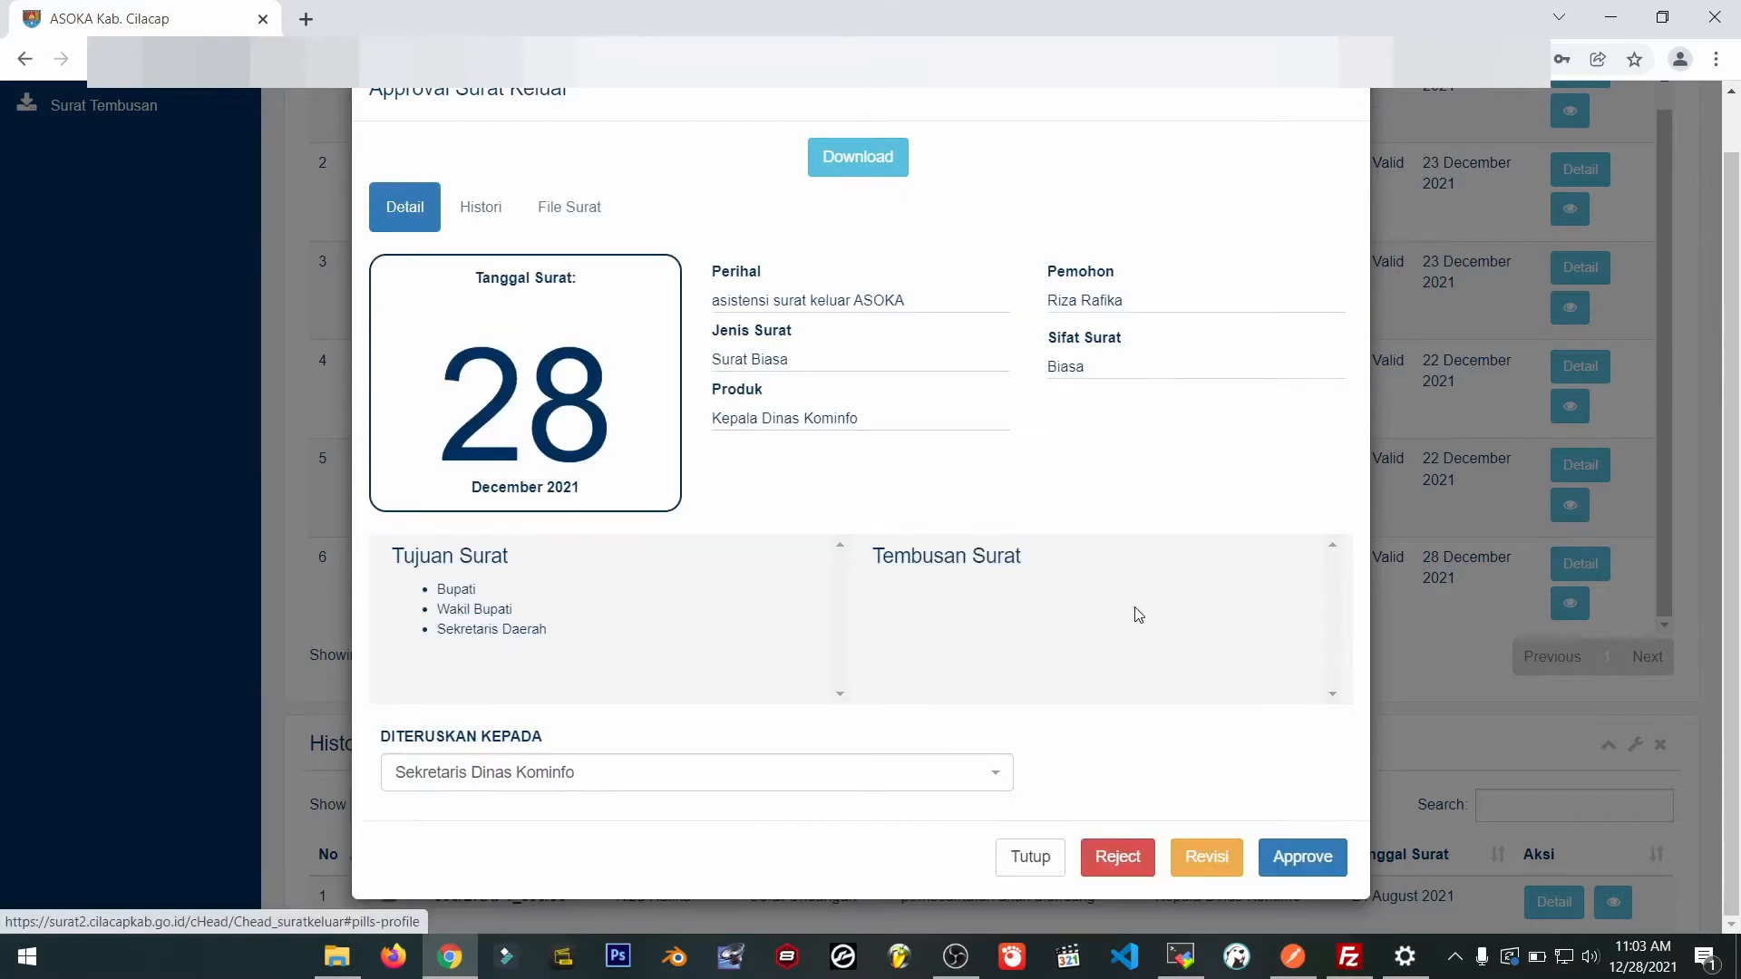
{"action": "left_click", "coordinate": [1211, 857]}
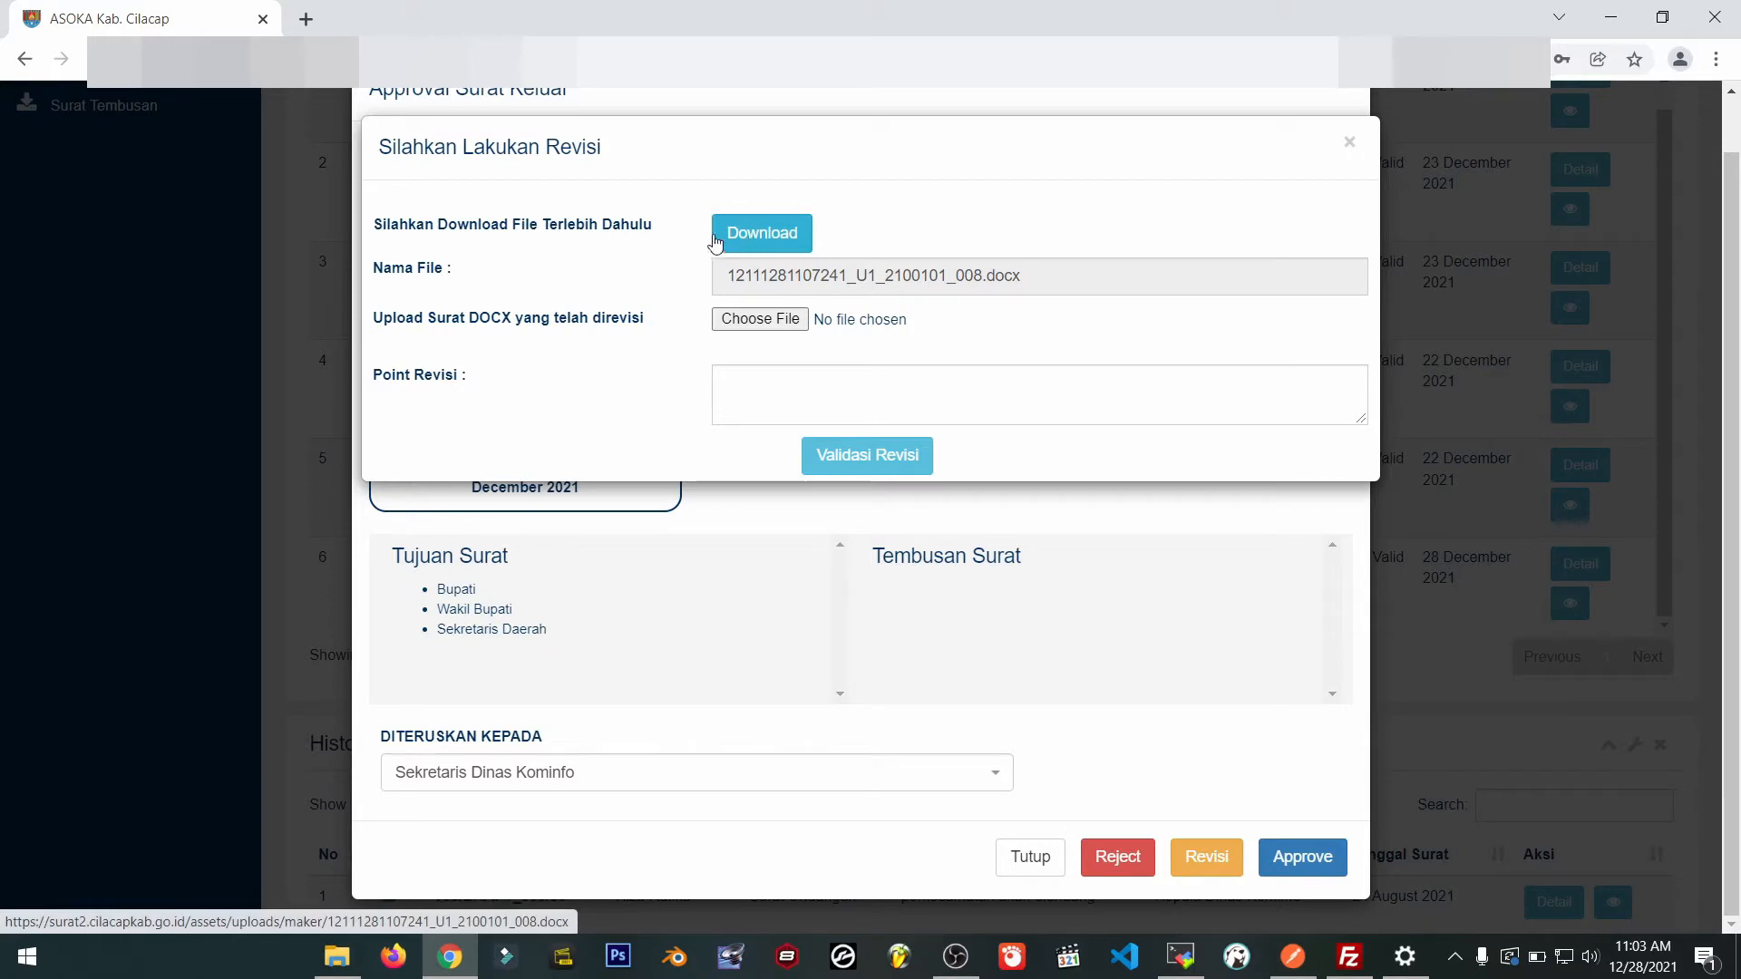
Download the letter's docx file for revision and open it in WPS Office.
{"action": "left_click", "coordinate": [749, 236]}
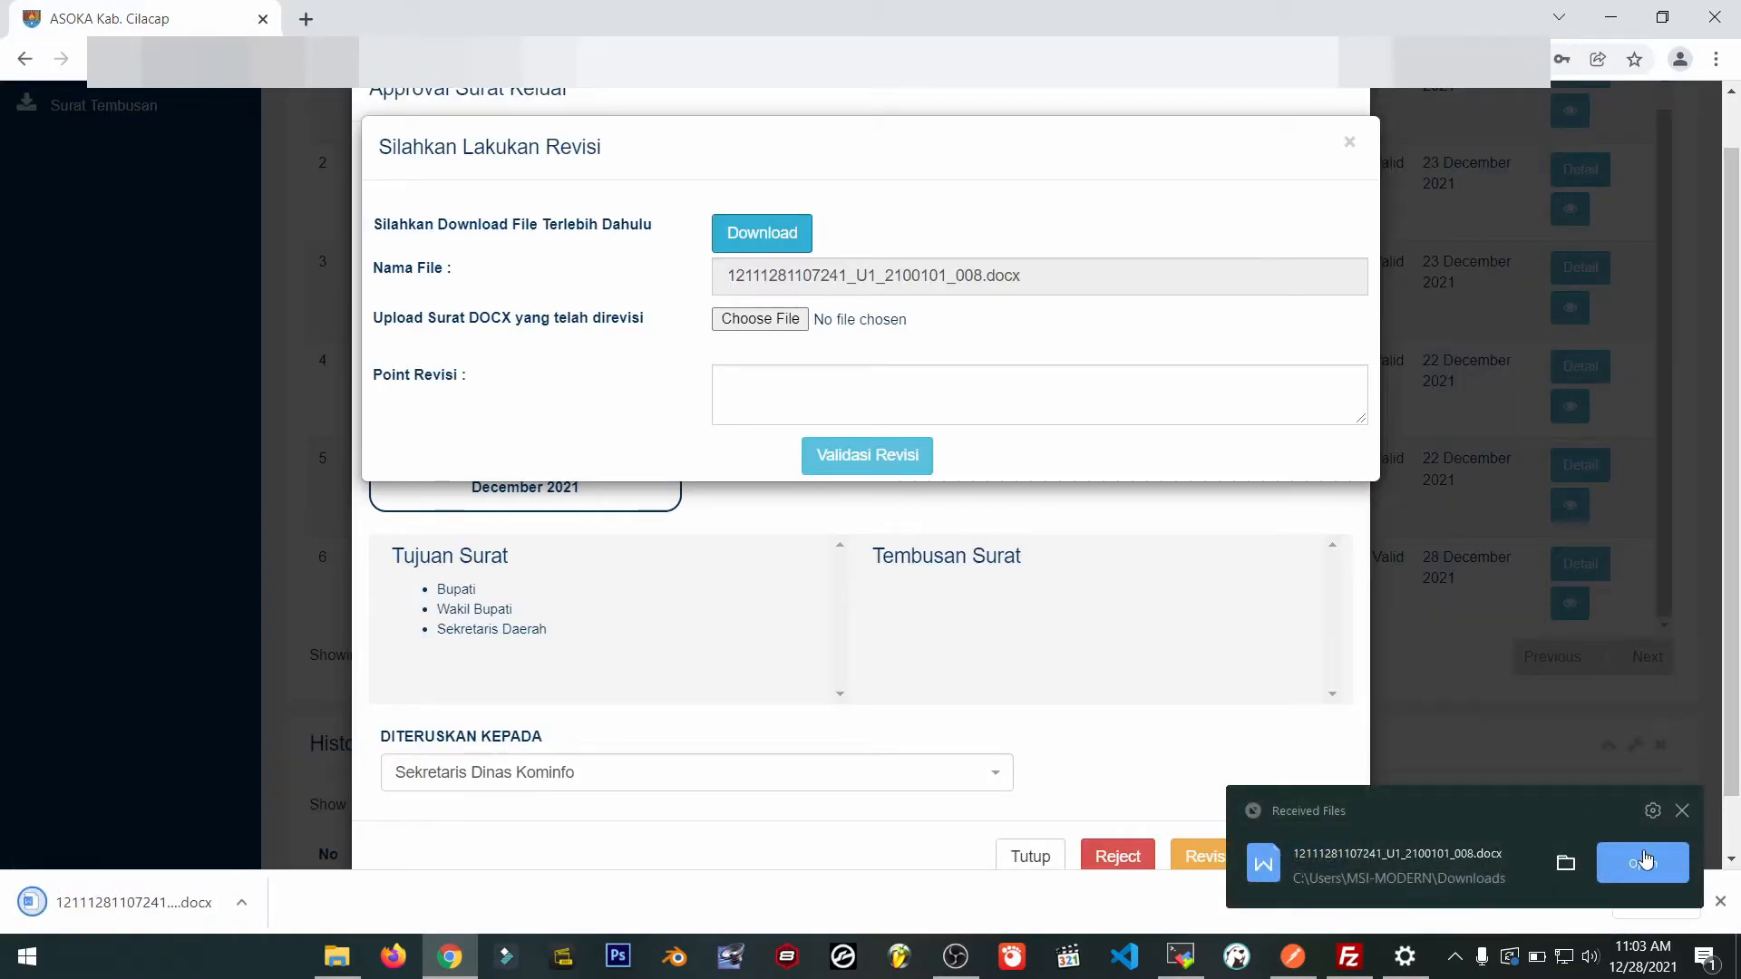
{"action": "left_click", "coordinate": [1644, 860]}
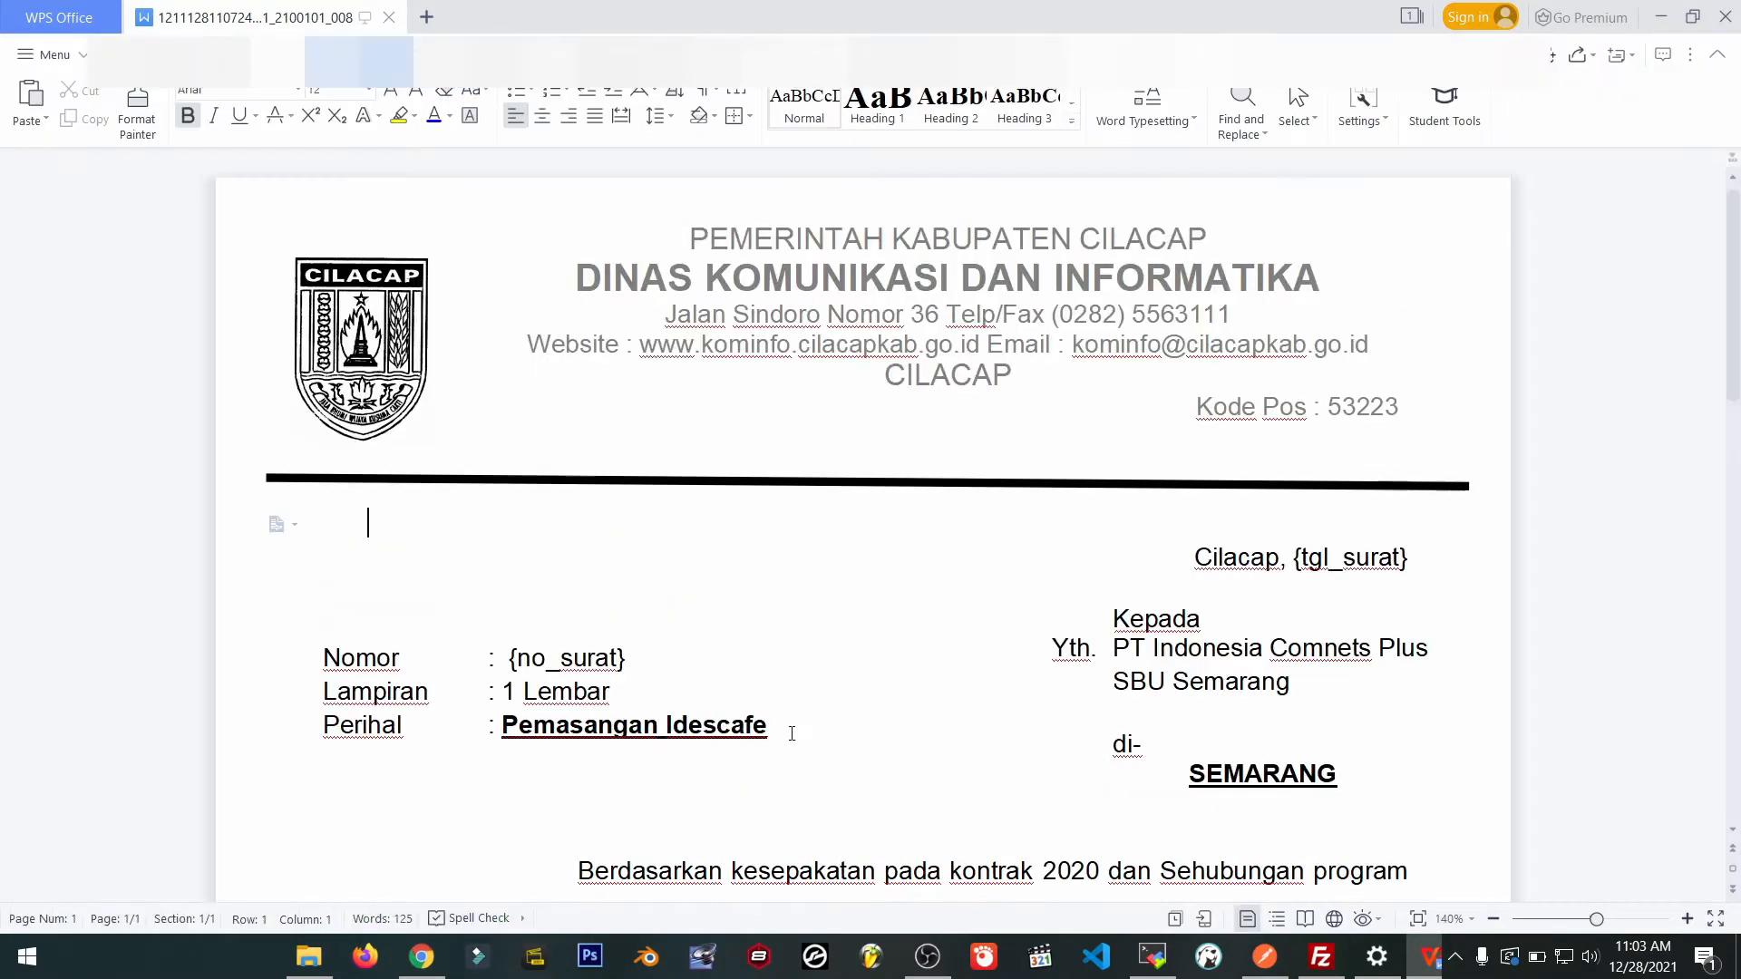
Append 201 to the Perihal, replace SEMARANG with CILACAP, then close the letter and minimise WPS.
{"action": "left_click", "coordinate": [792, 733]}
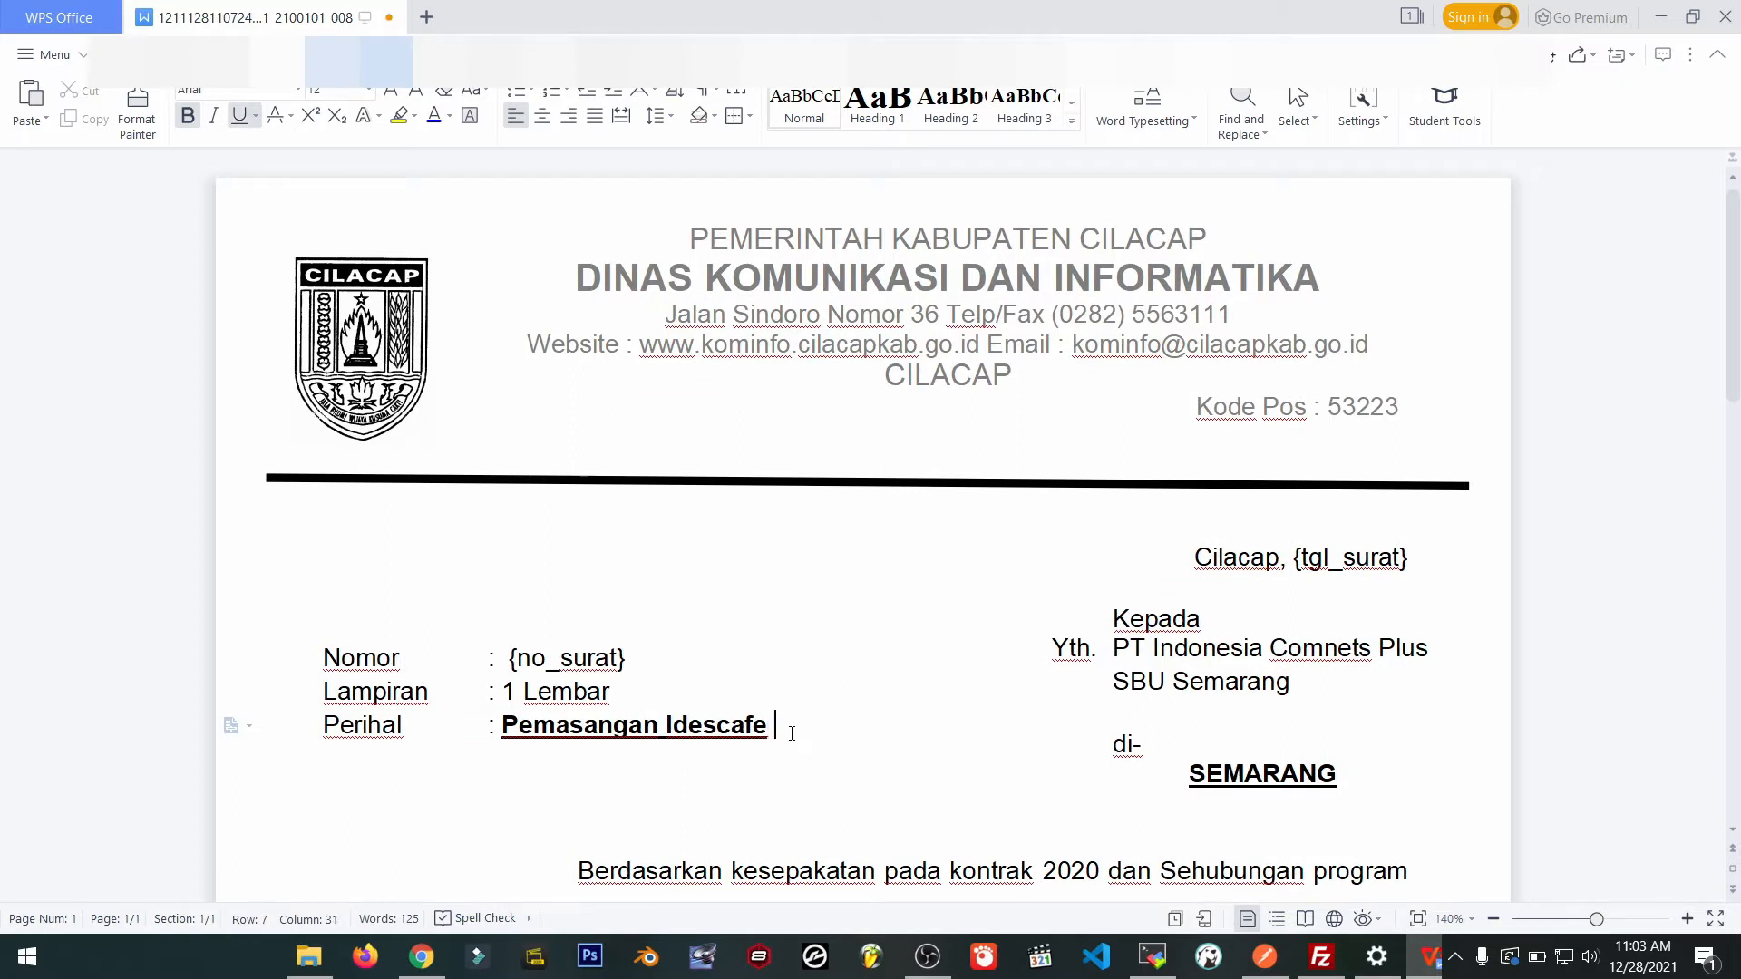
{"action": "type", "text": "201"}
{"action": "left_click", "coordinate": [1344, 763]}
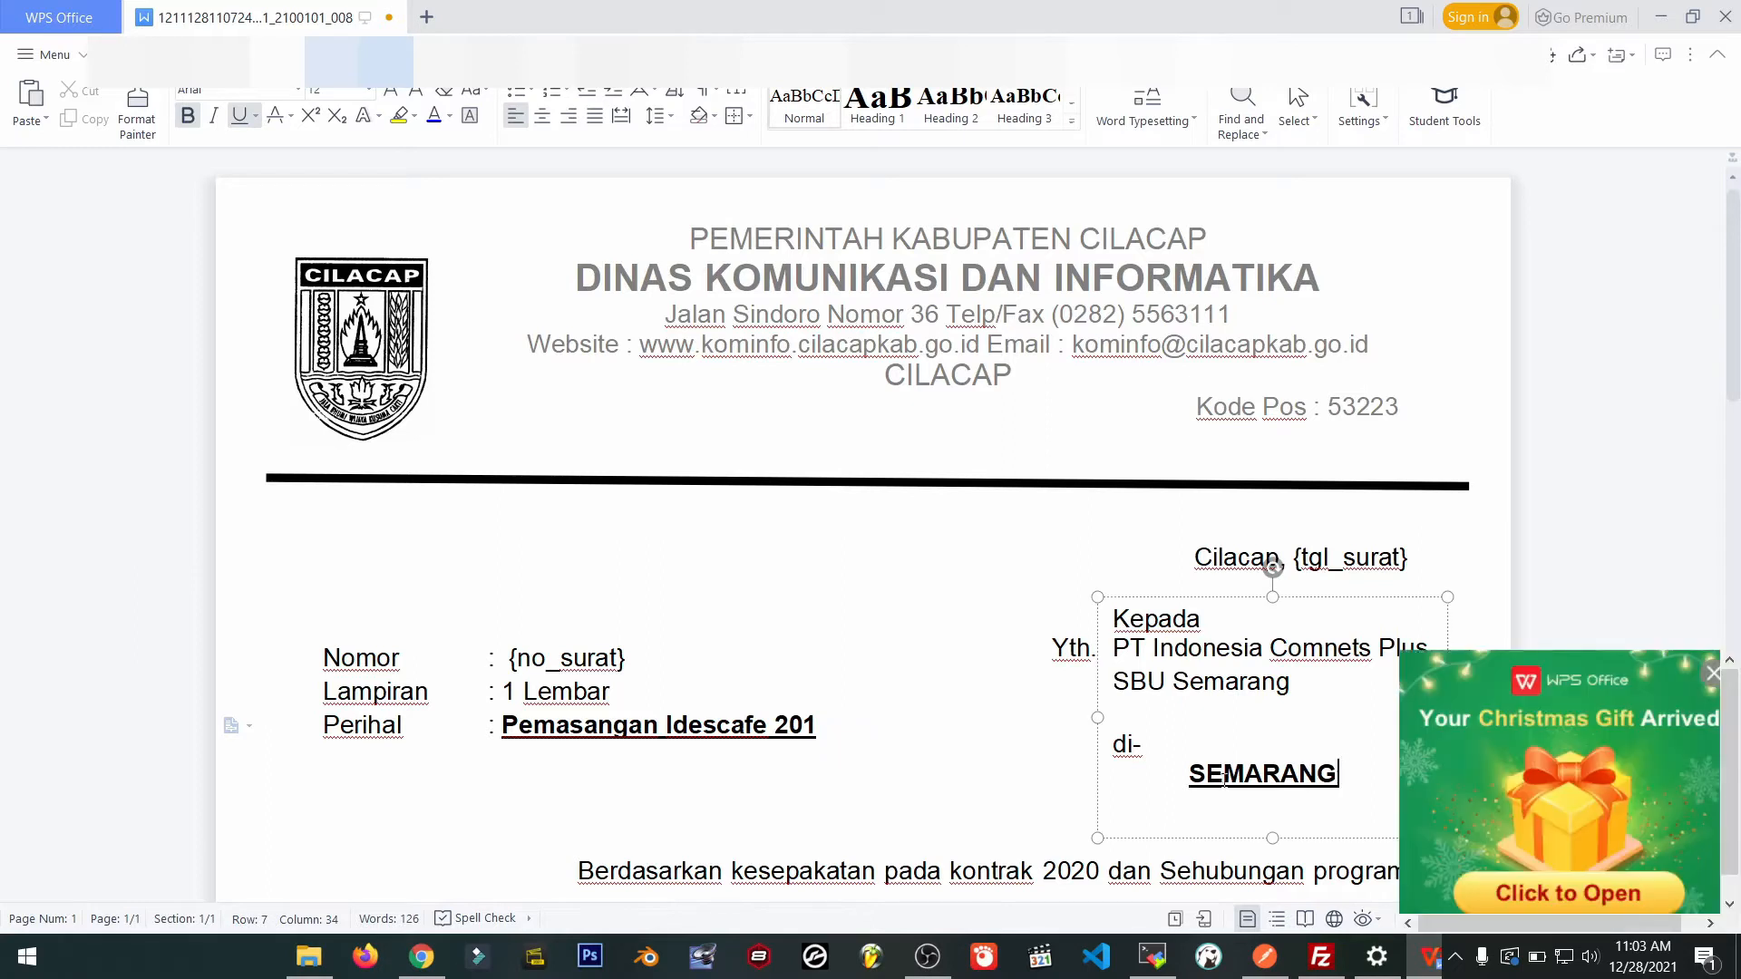
{"action": "double_click", "coordinate": [1326, 771]}
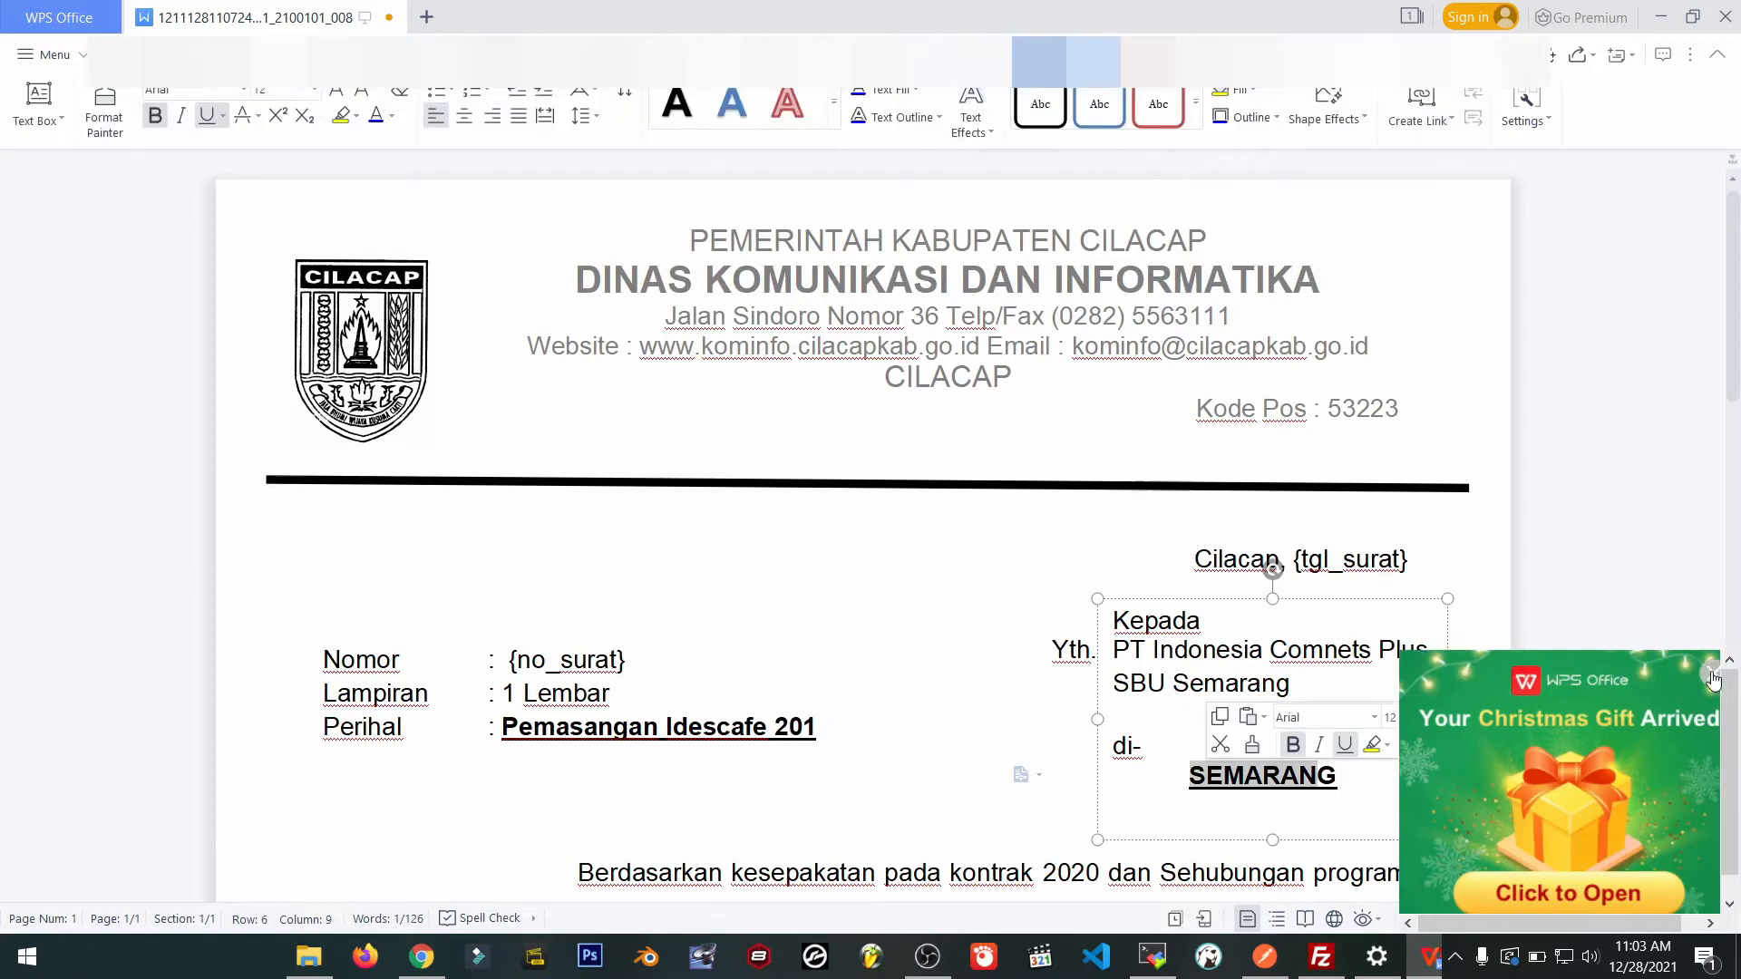
{"action": "left_click_drag", "start_coordinate": [1351, 774], "coordinate": [1186, 786]}
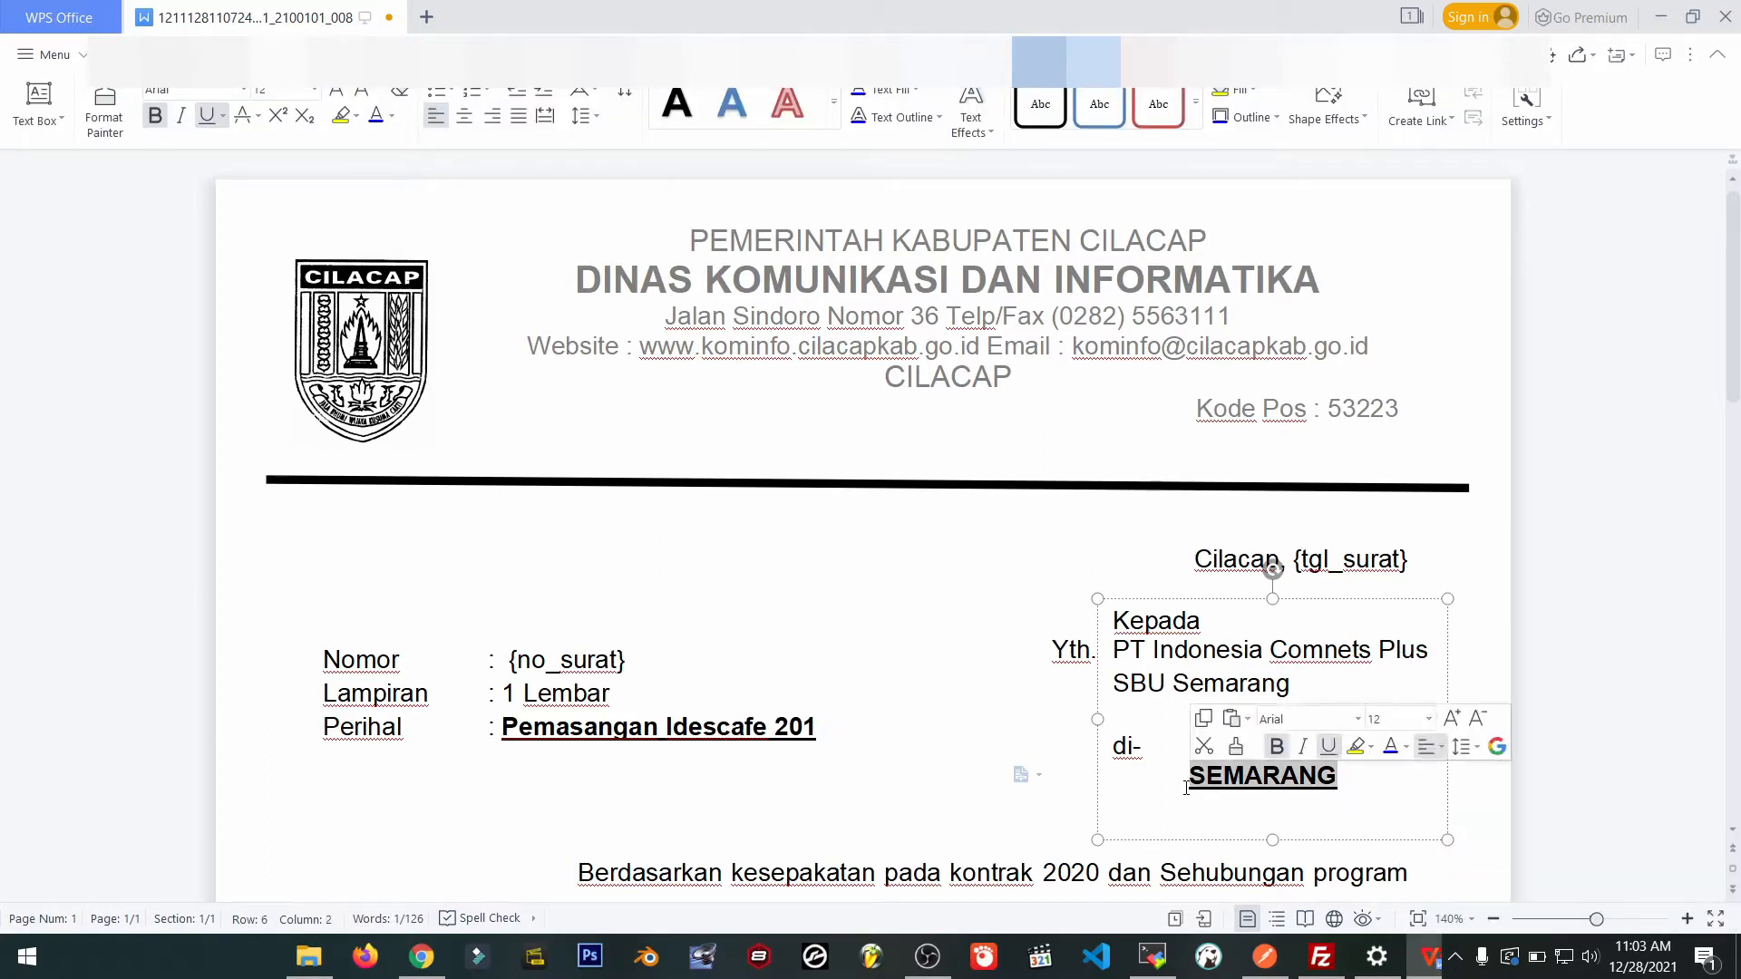
{"action": "type", "text": "CILACAP"}
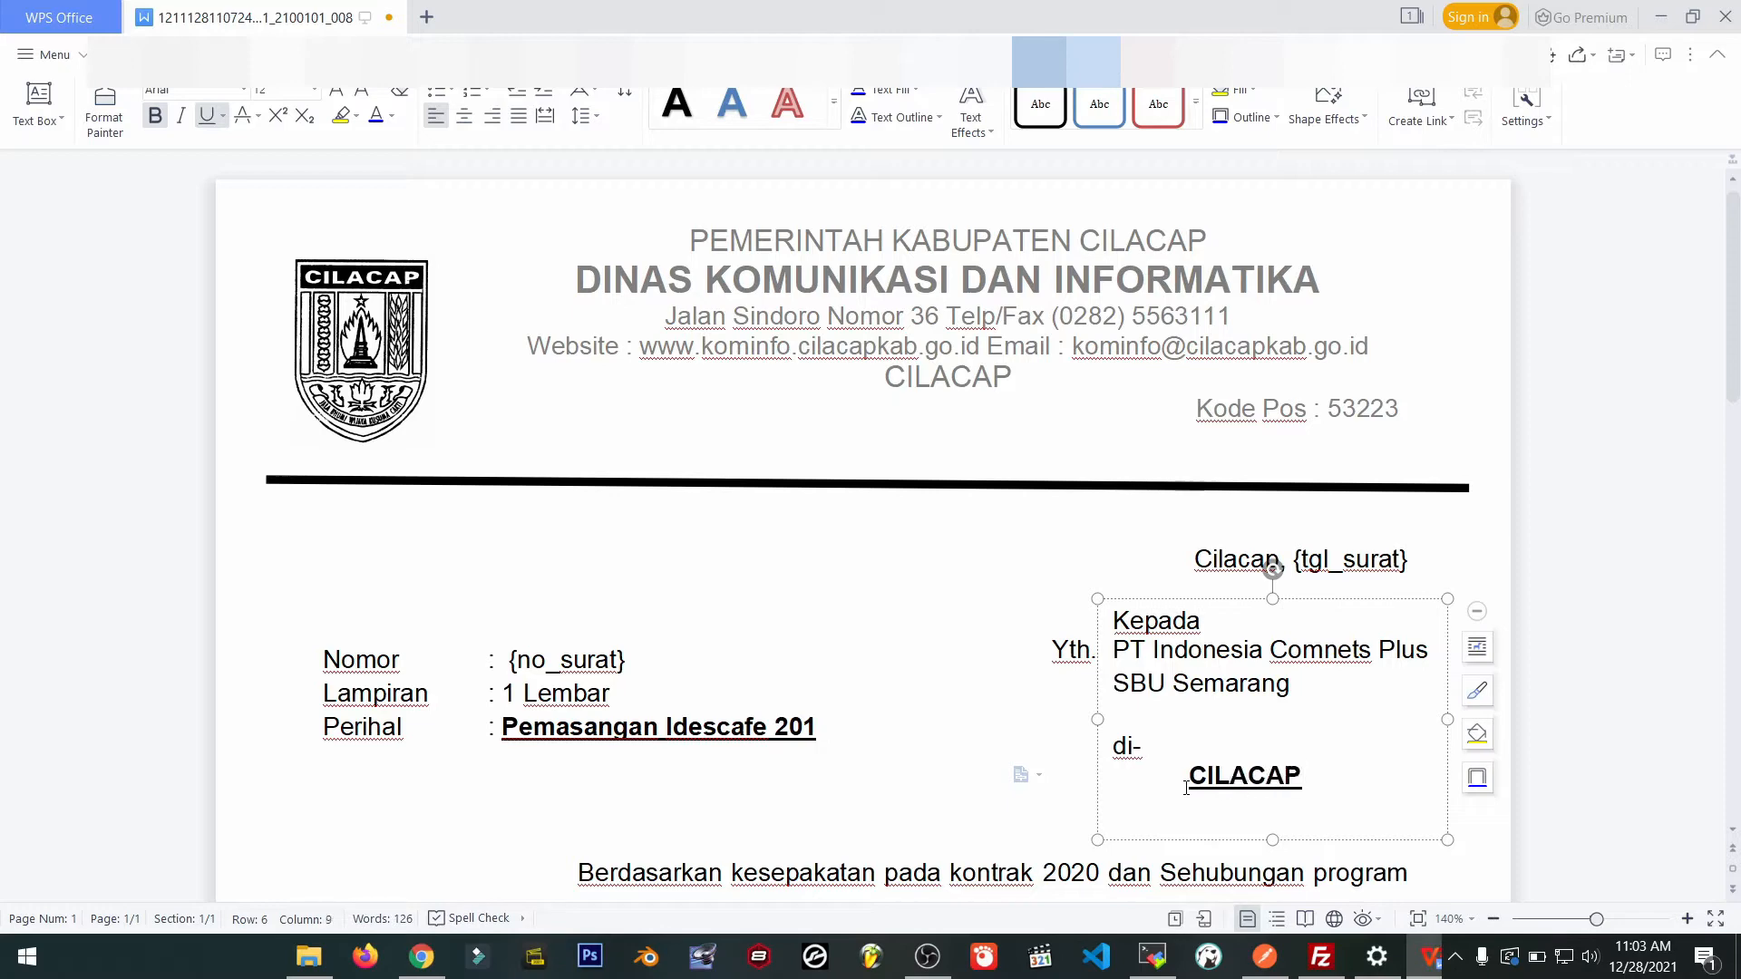
{"action": "left_click", "coordinate": [389, 17]}
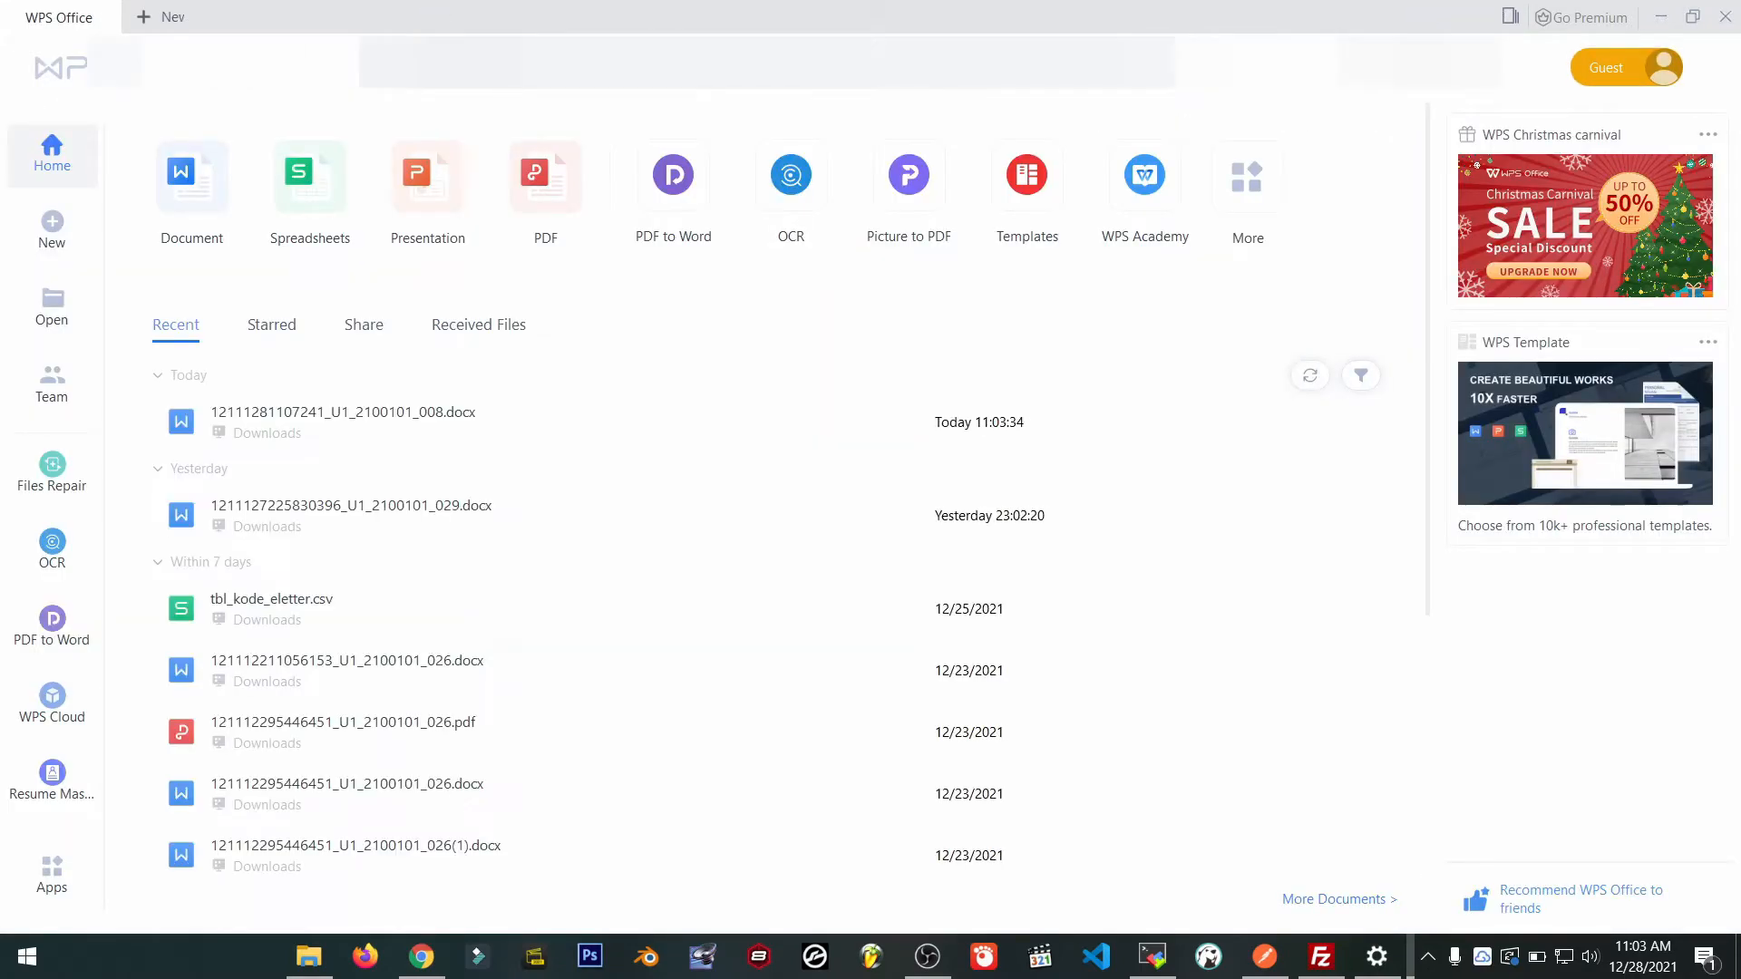
{"action": "left_click", "coordinate": [1661, 16]}
{"action": "left_click", "coordinate": [726, 319]}
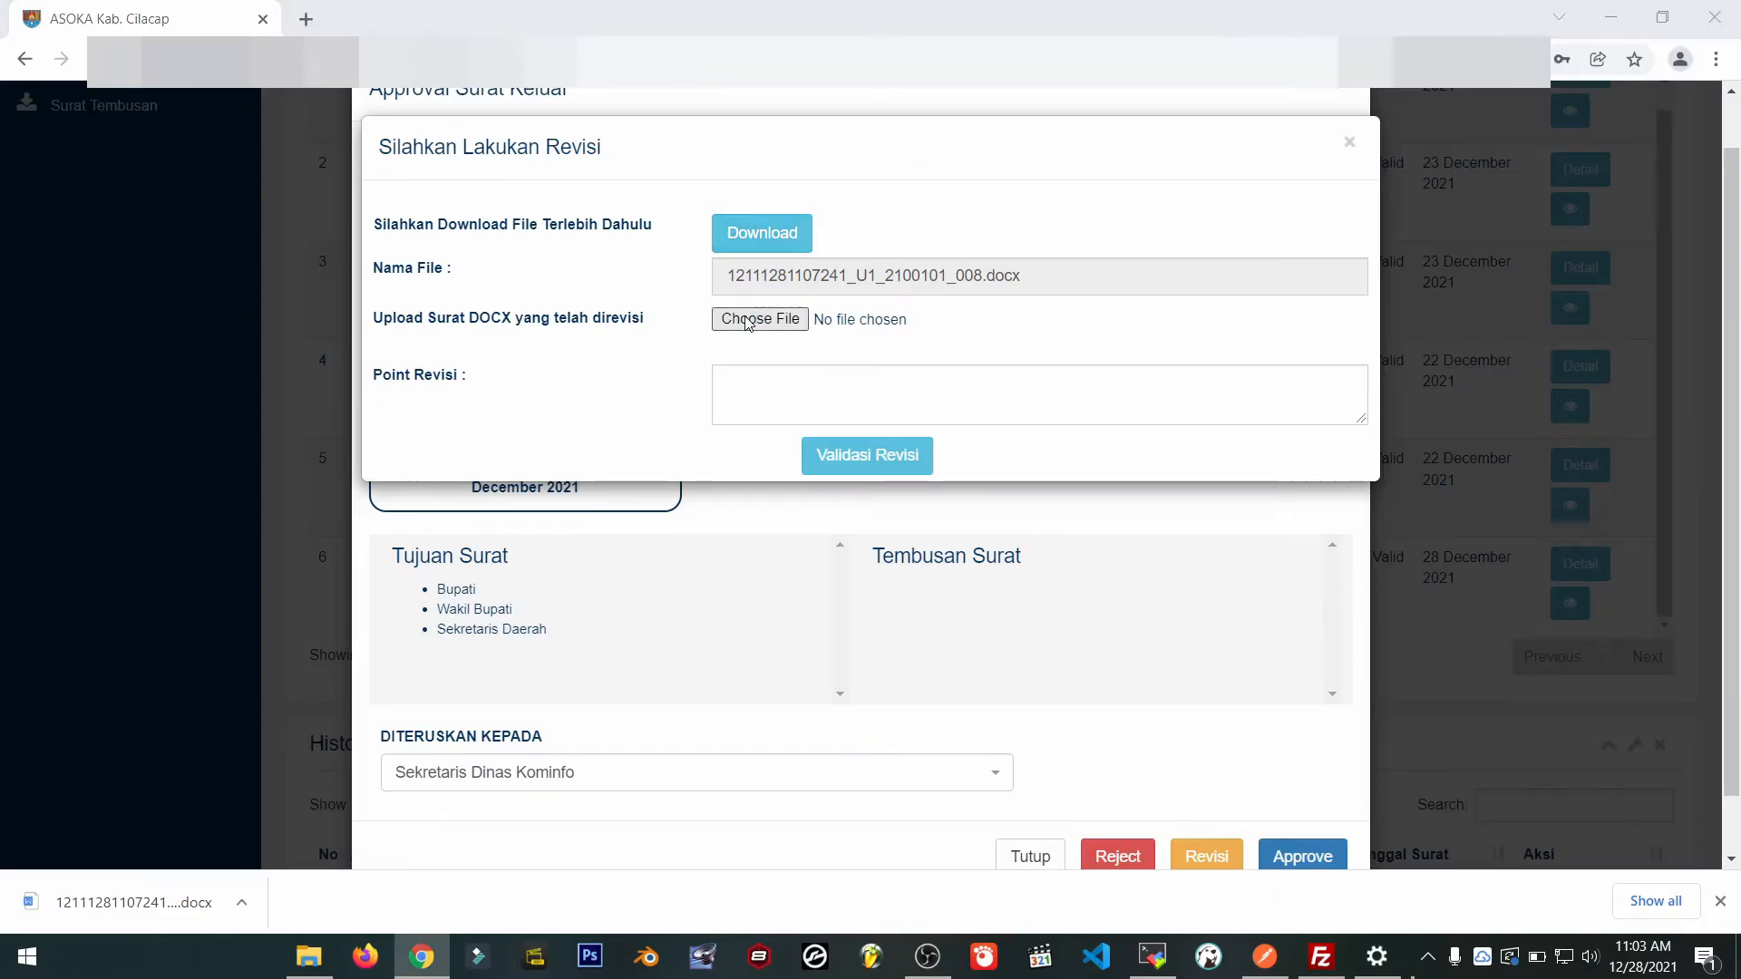
{"action": "double_click", "coordinate": [416, 192]}
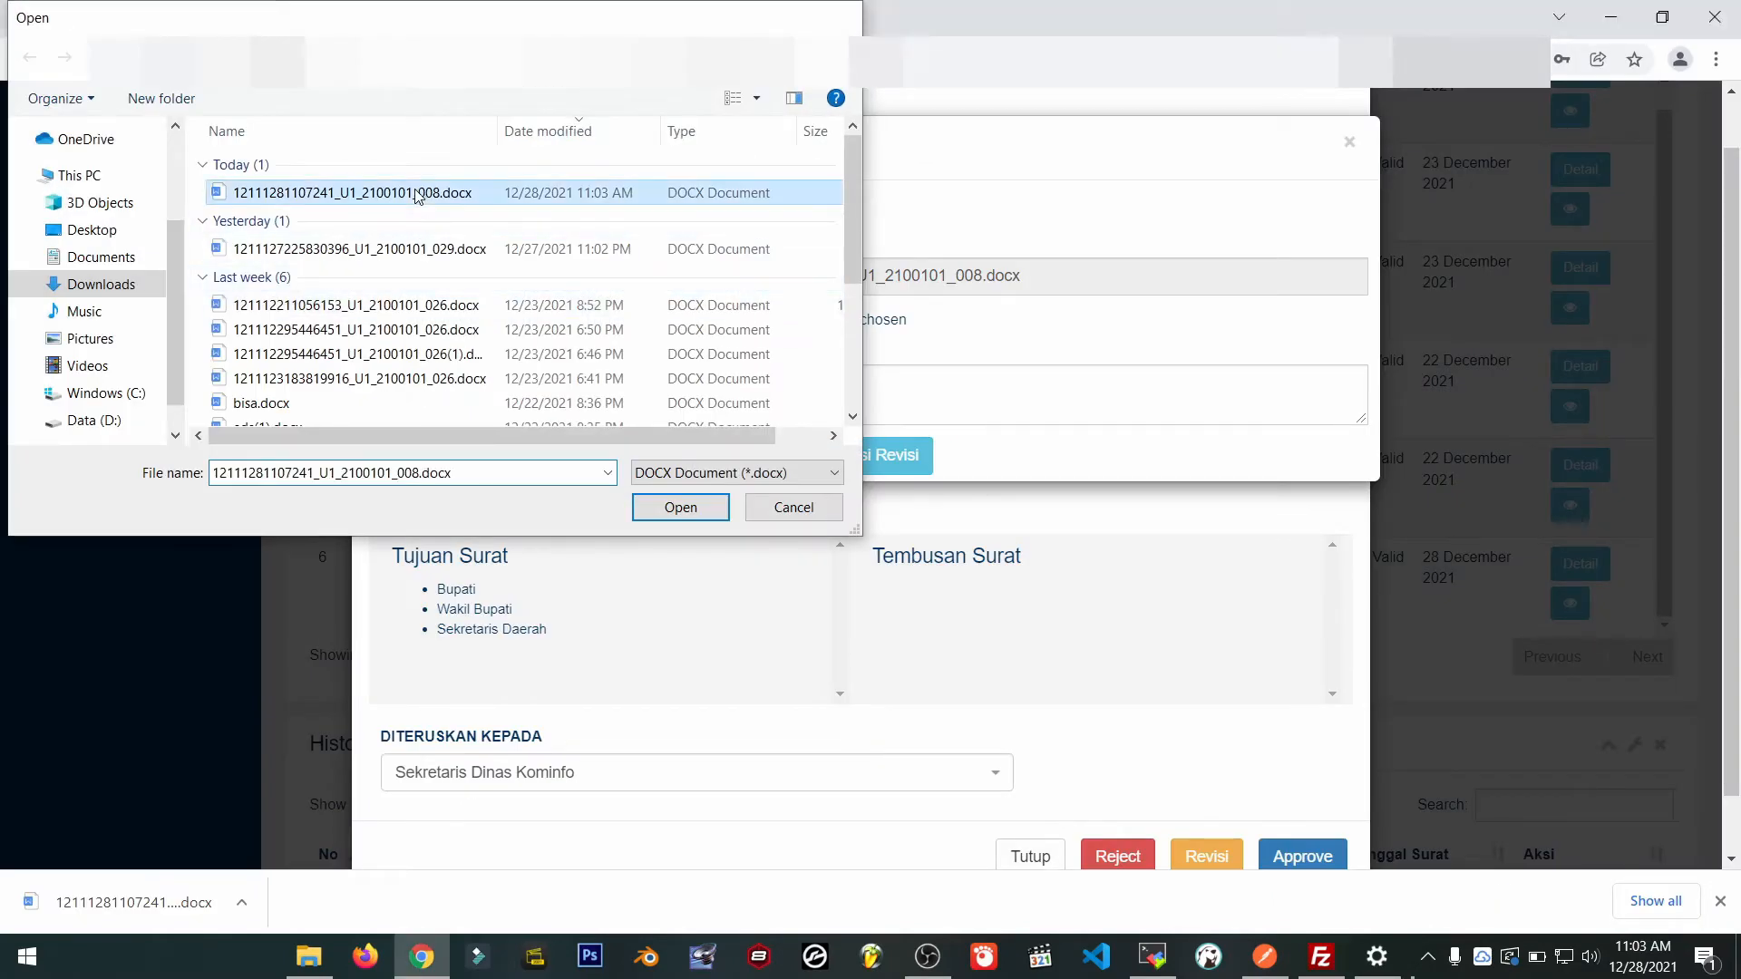
{"action": "left_click", "coordinate": [824, 395]}
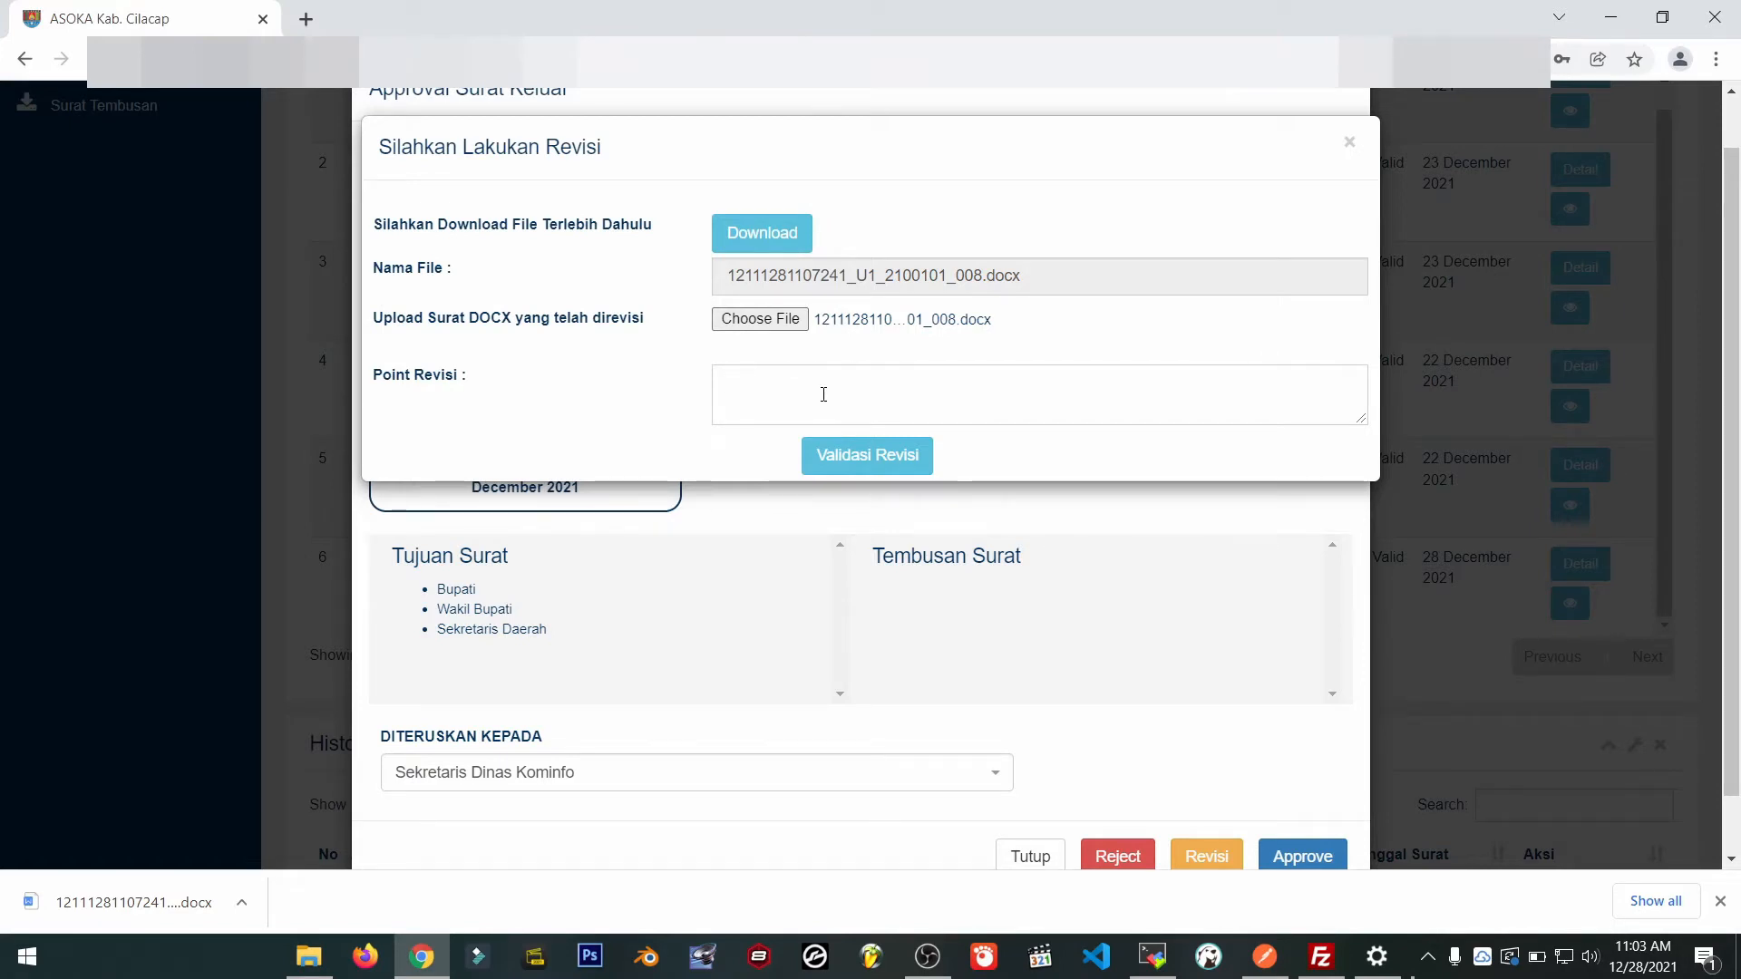
{"action": "type", "text": "Merubah"}
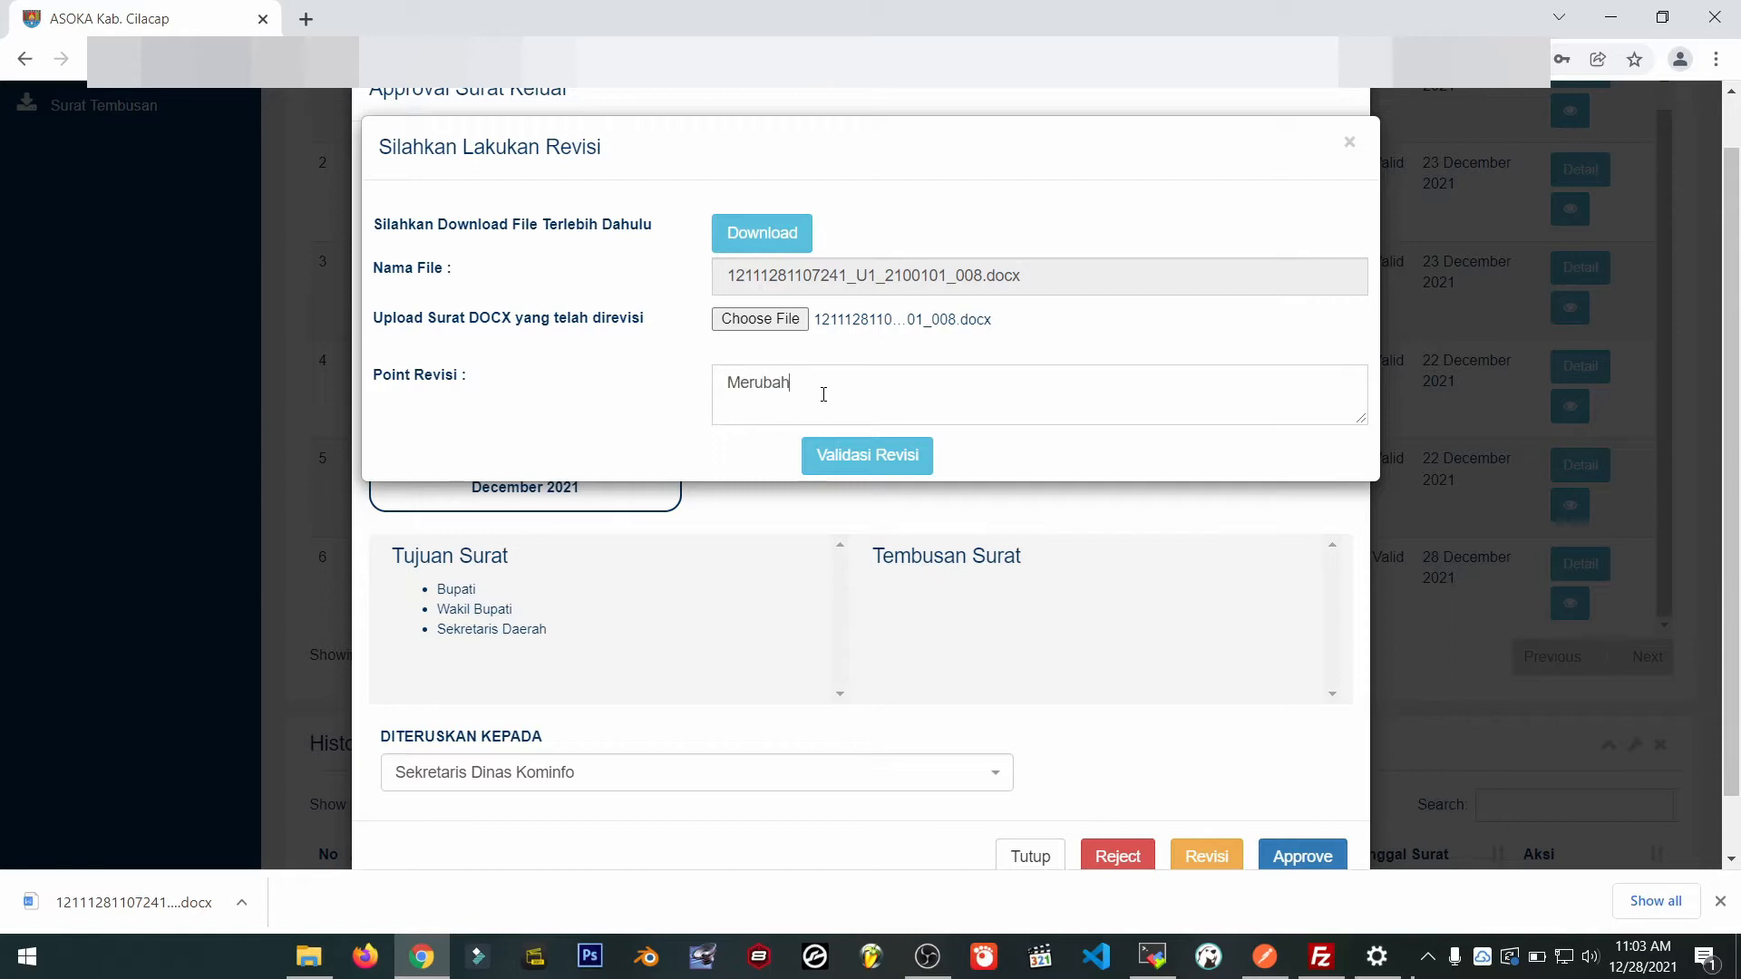
{"action": "type", "text": " Perihal dan Lokasi"}
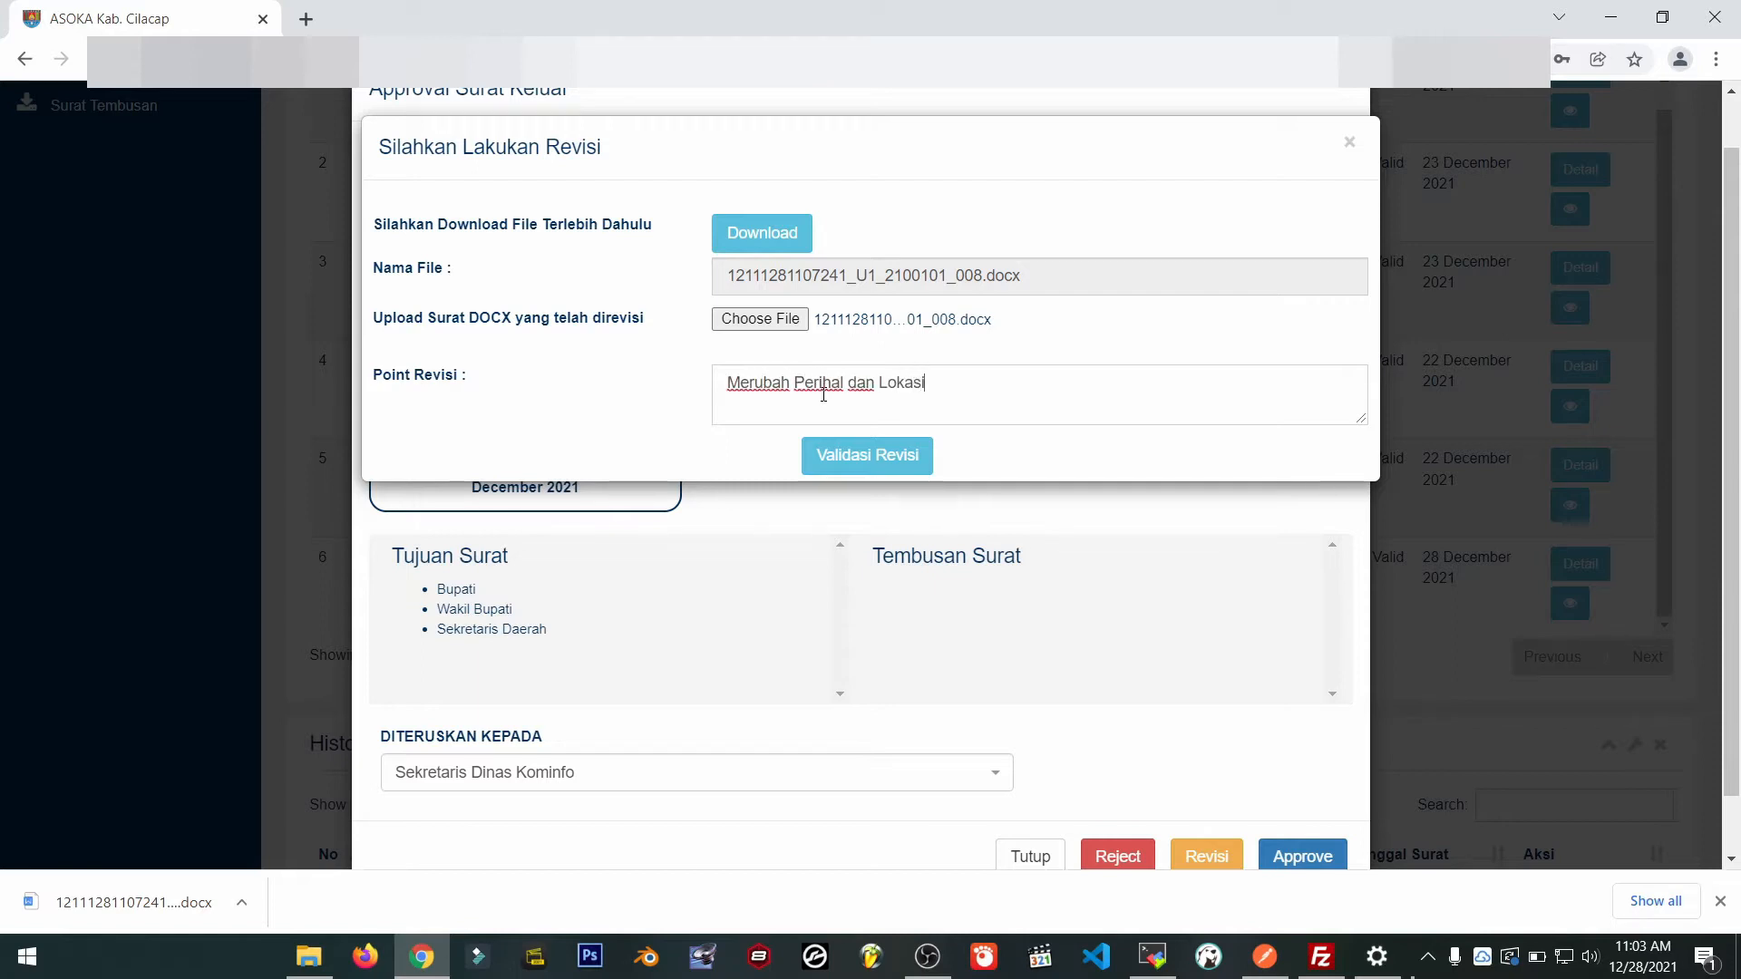
{"action": "type", "text": " Surat"}
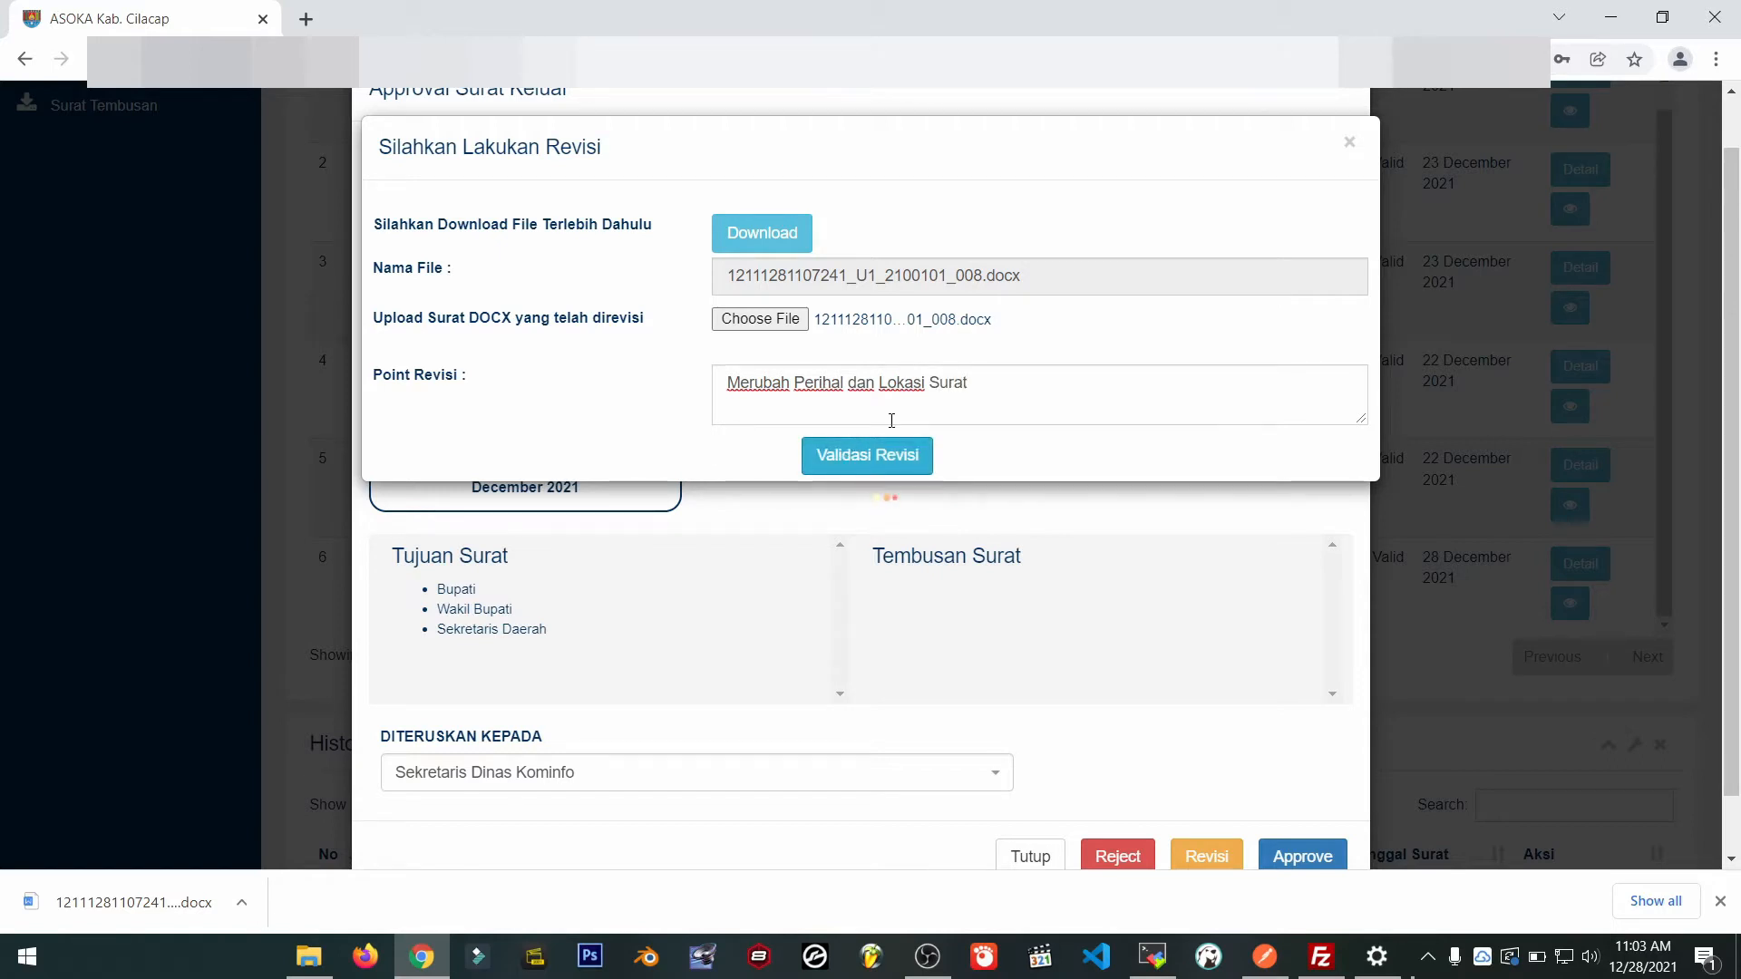
{"action": "left_click", "coordinate": [852, 454]}
Hide the thumbnails and enlarge the DRAFT PDF preview to read the letter body.
{"action": "scroll", "coordinate": [852, 465], "scroll_direction": "down", "scroll_amount": 1}
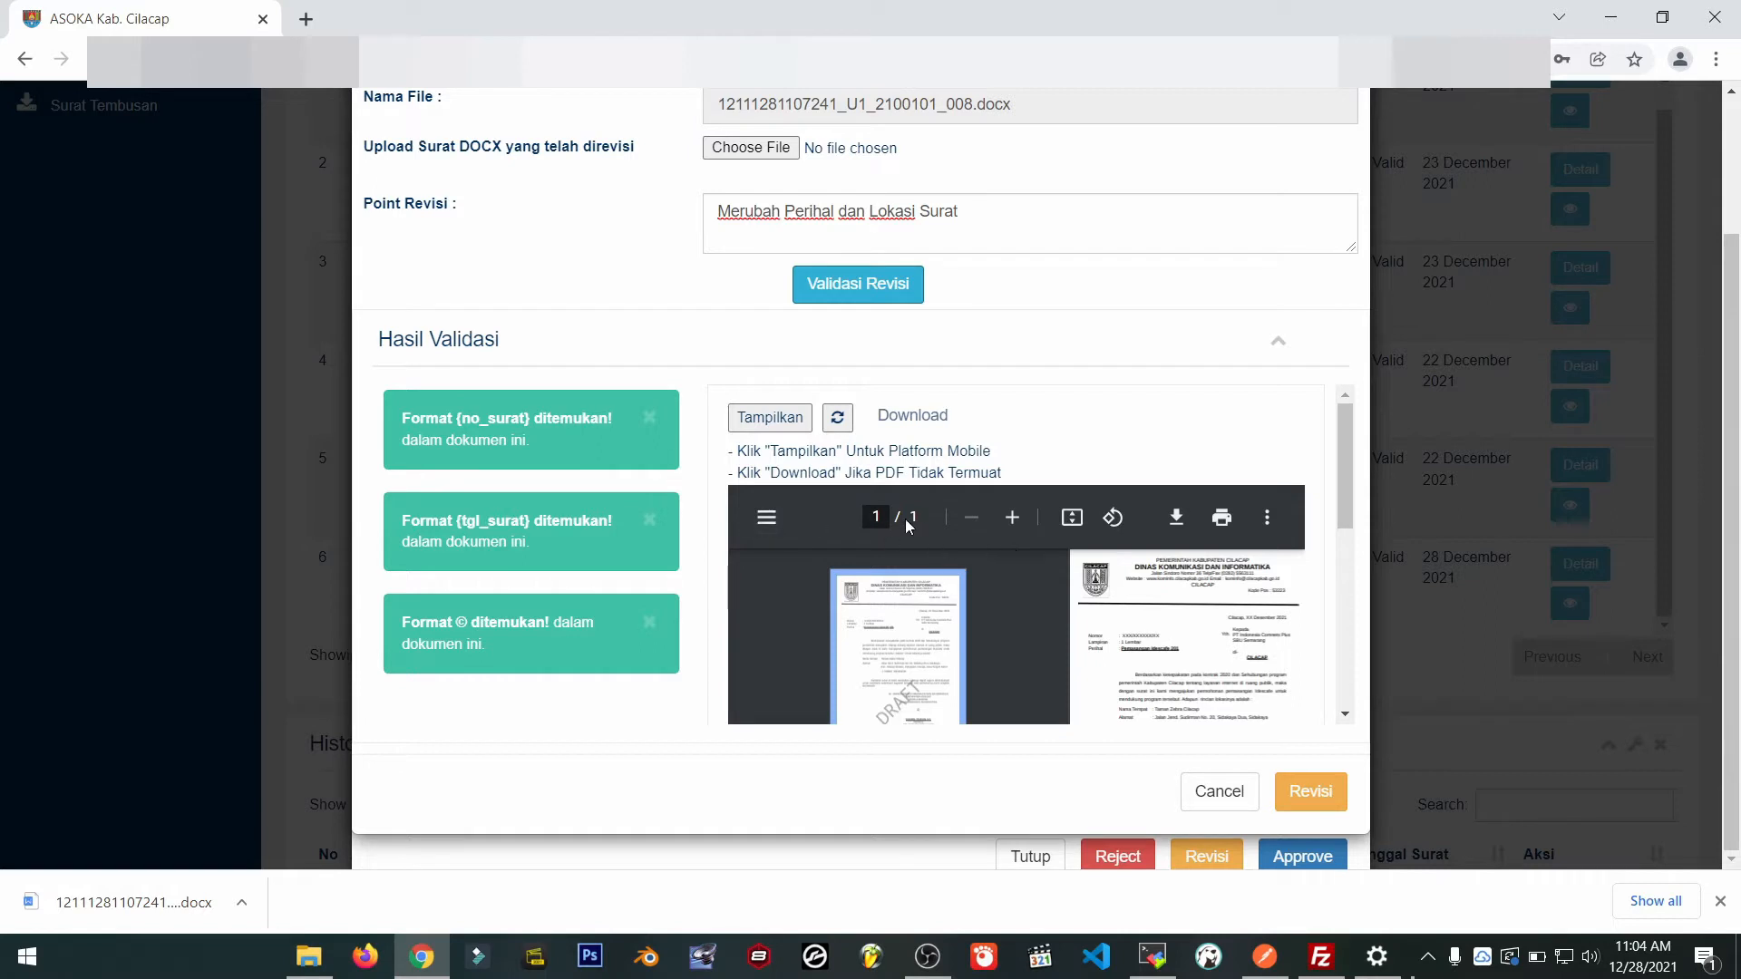
{"action": "left_click", "coordinate": [765, 524]}
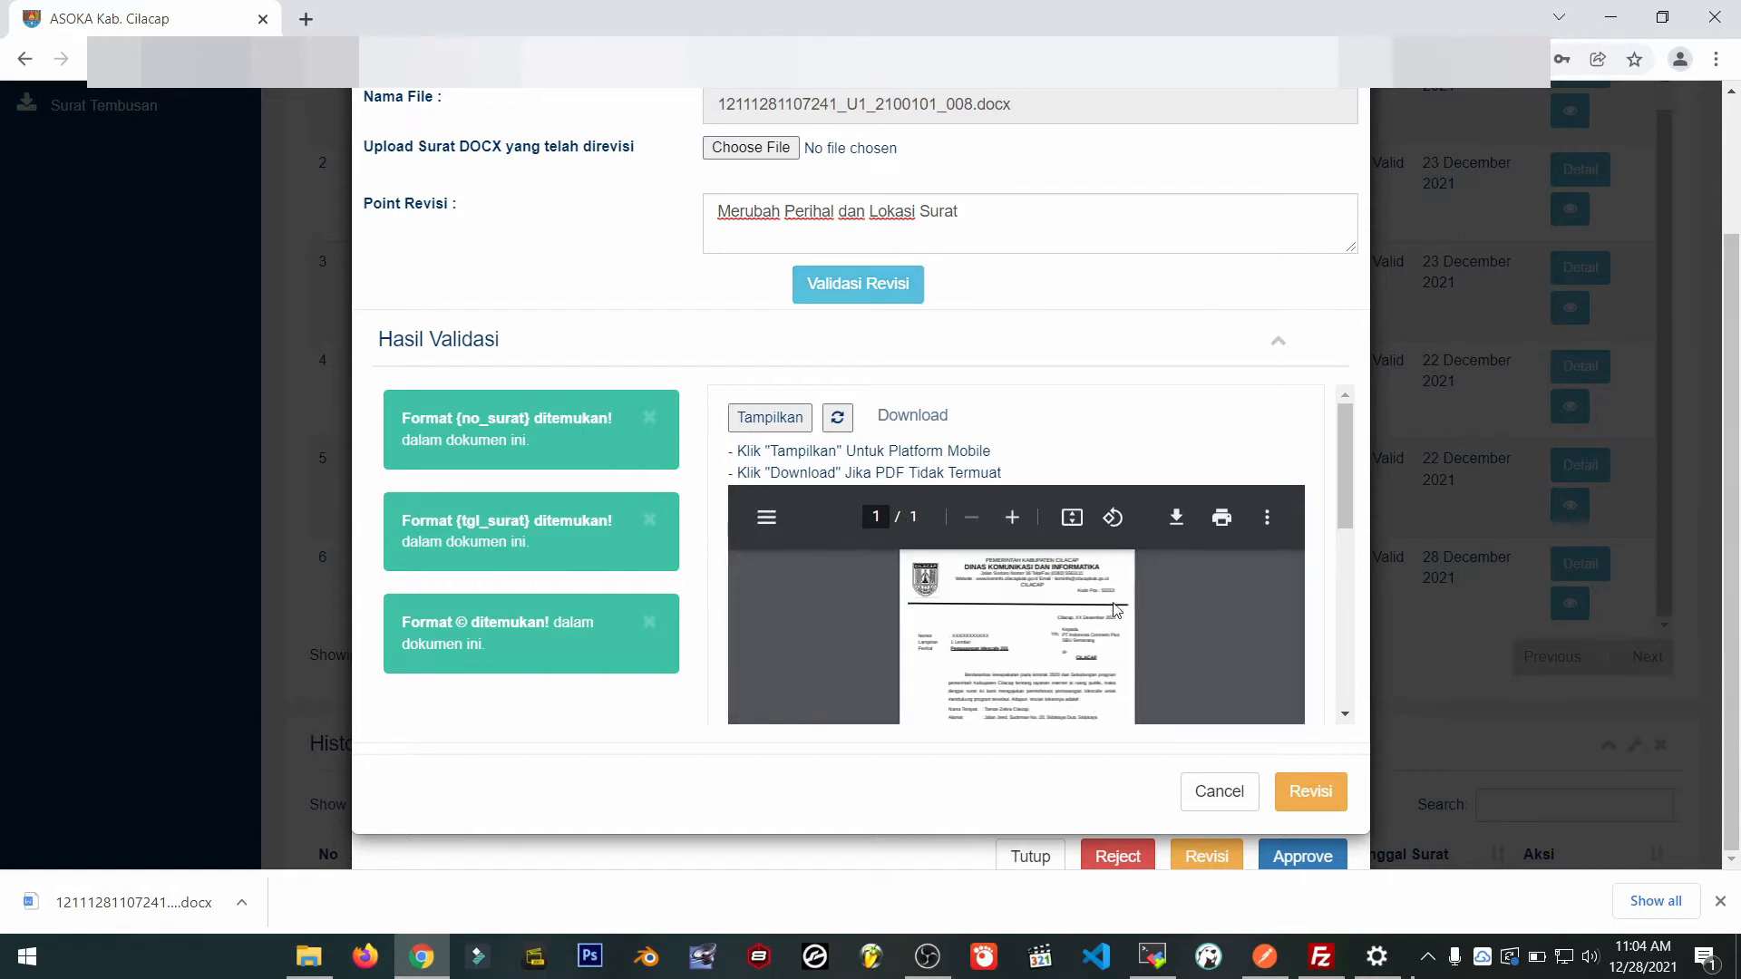
{"action": "left_click", "coordinate": [1012, 518]}
{"action": "left_click", "coordinate": [1012, 518]}
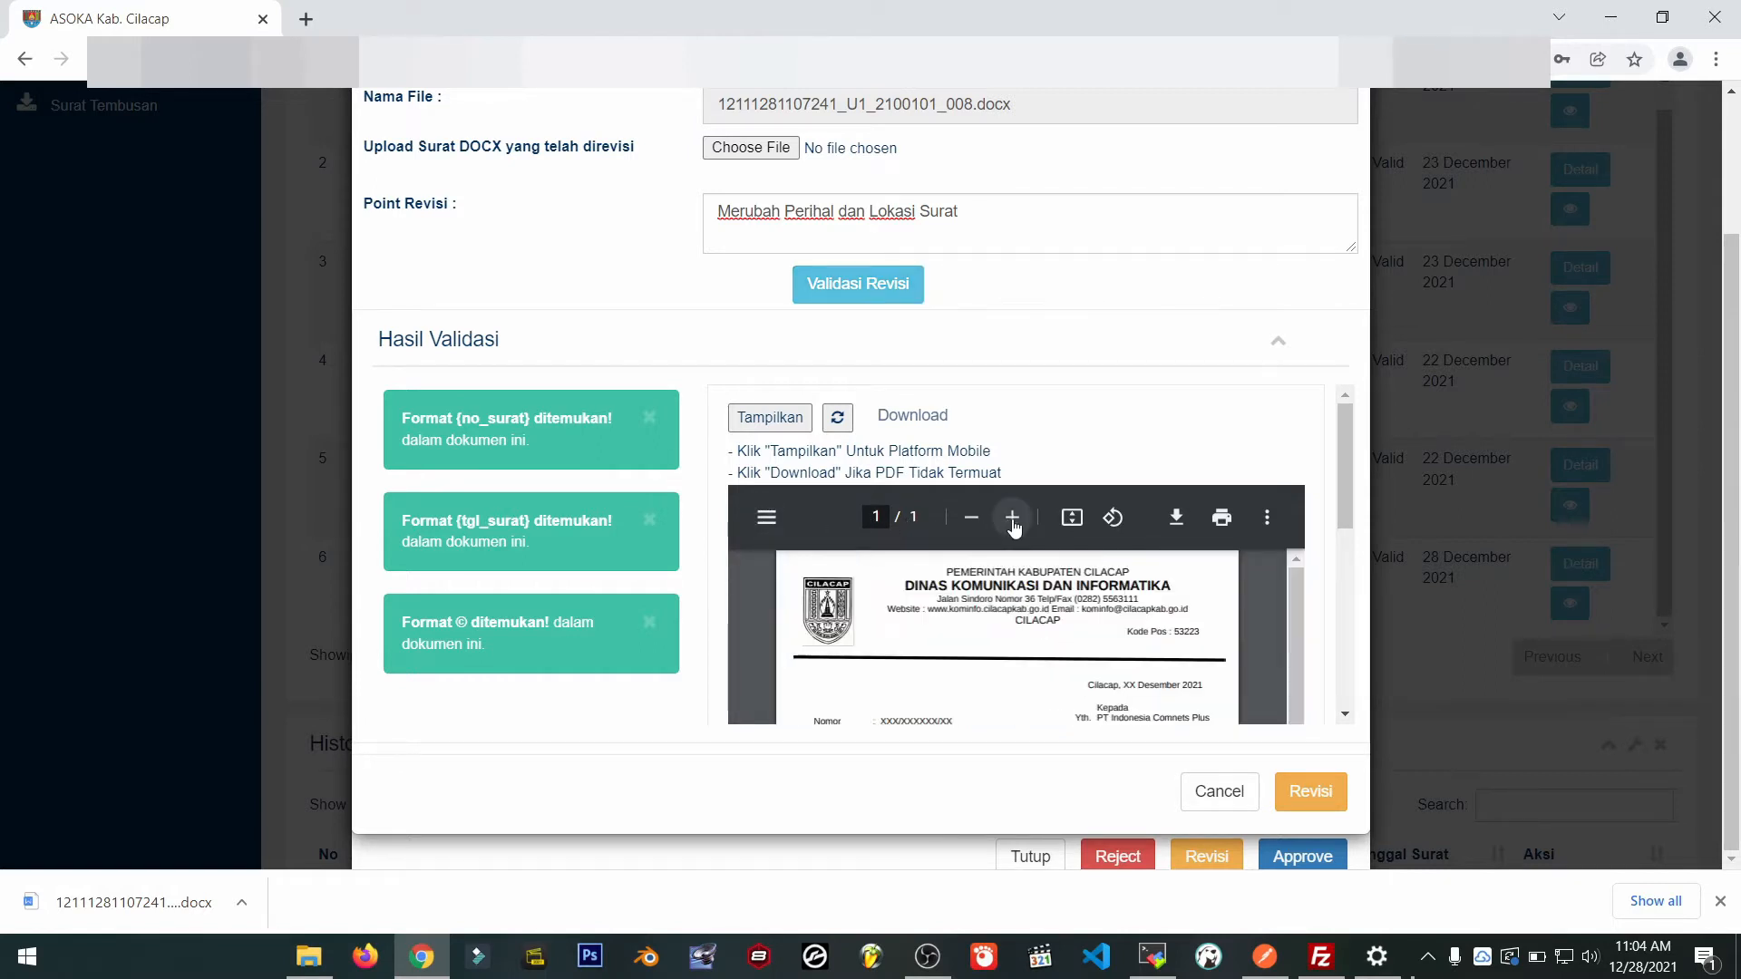
{"action": "left_click", "coordinate": [1012, 518]}
{"action": "scroll", "coordinate": [1158, 613], "scroll_direction": "down", "scroll_amount": 5}
{"action": "scroll", "coordinate": [1348, 519], "scroll_direction": "down", "scroll_amount": 5}
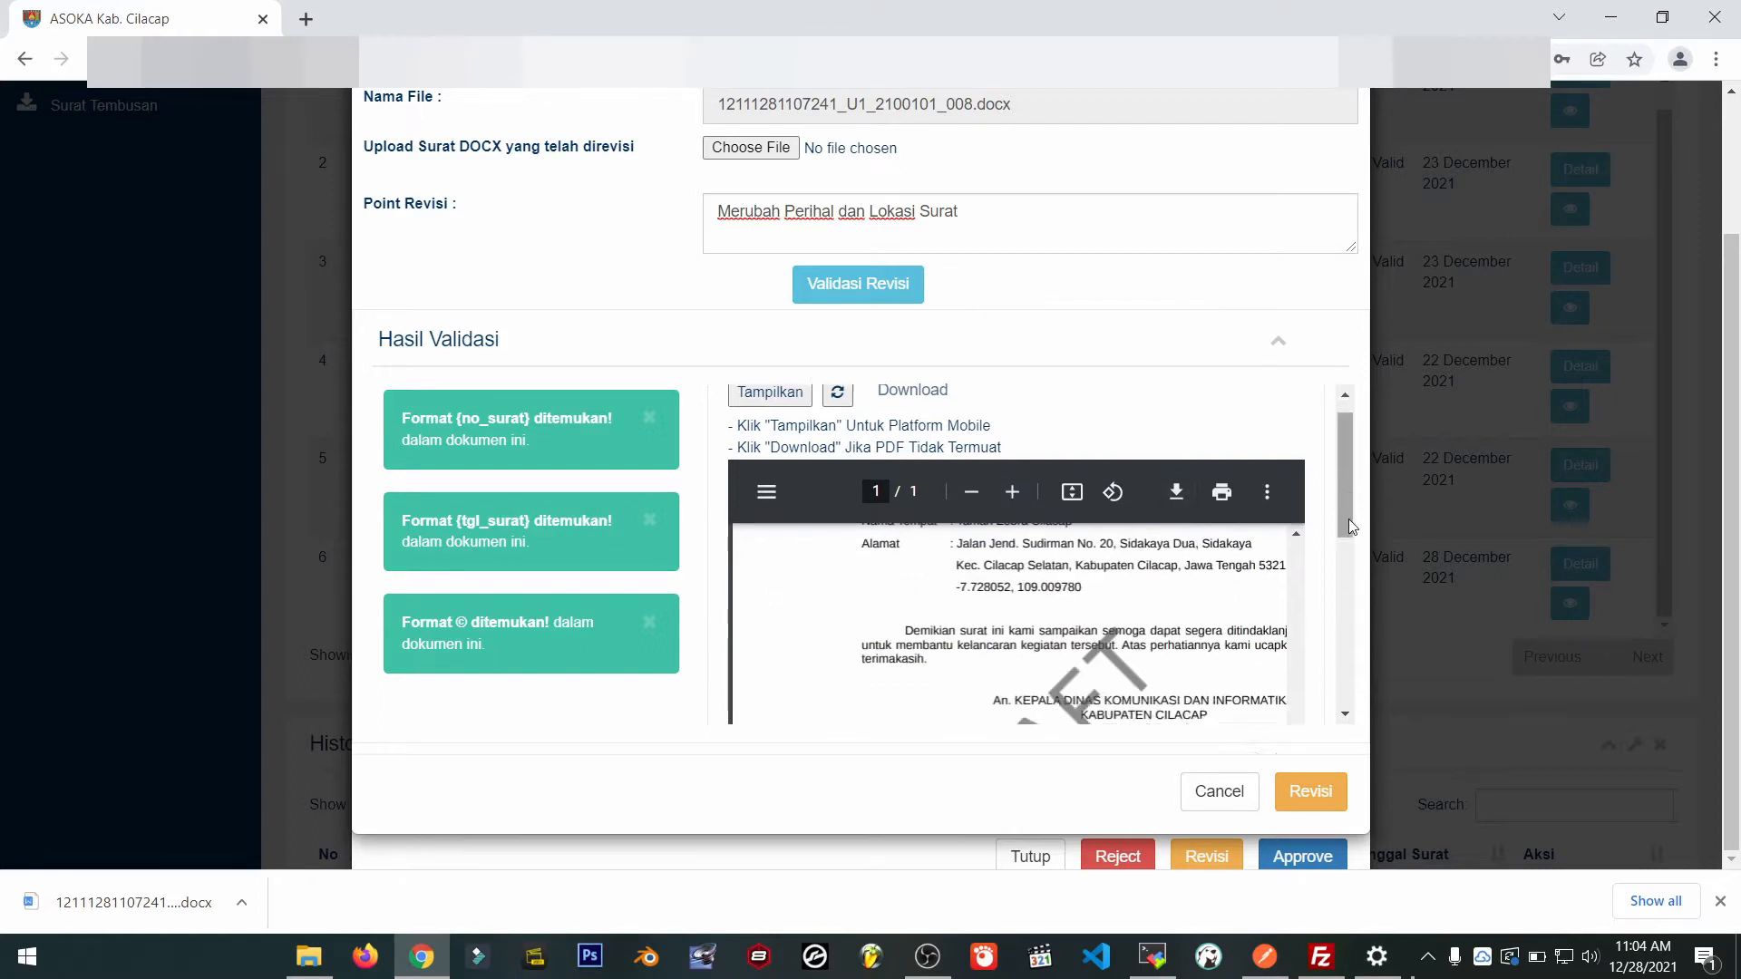
{"action": "left_click_drag", "start_coordinate": [1297, 538], "coordinate": [1326, 367]}
Check that the Perihal shows 201 and the destination reads CILACAP.
{"action": "left_click_drag", "start_coordinate": [987, 475], "coordinate": [1097, 500]}
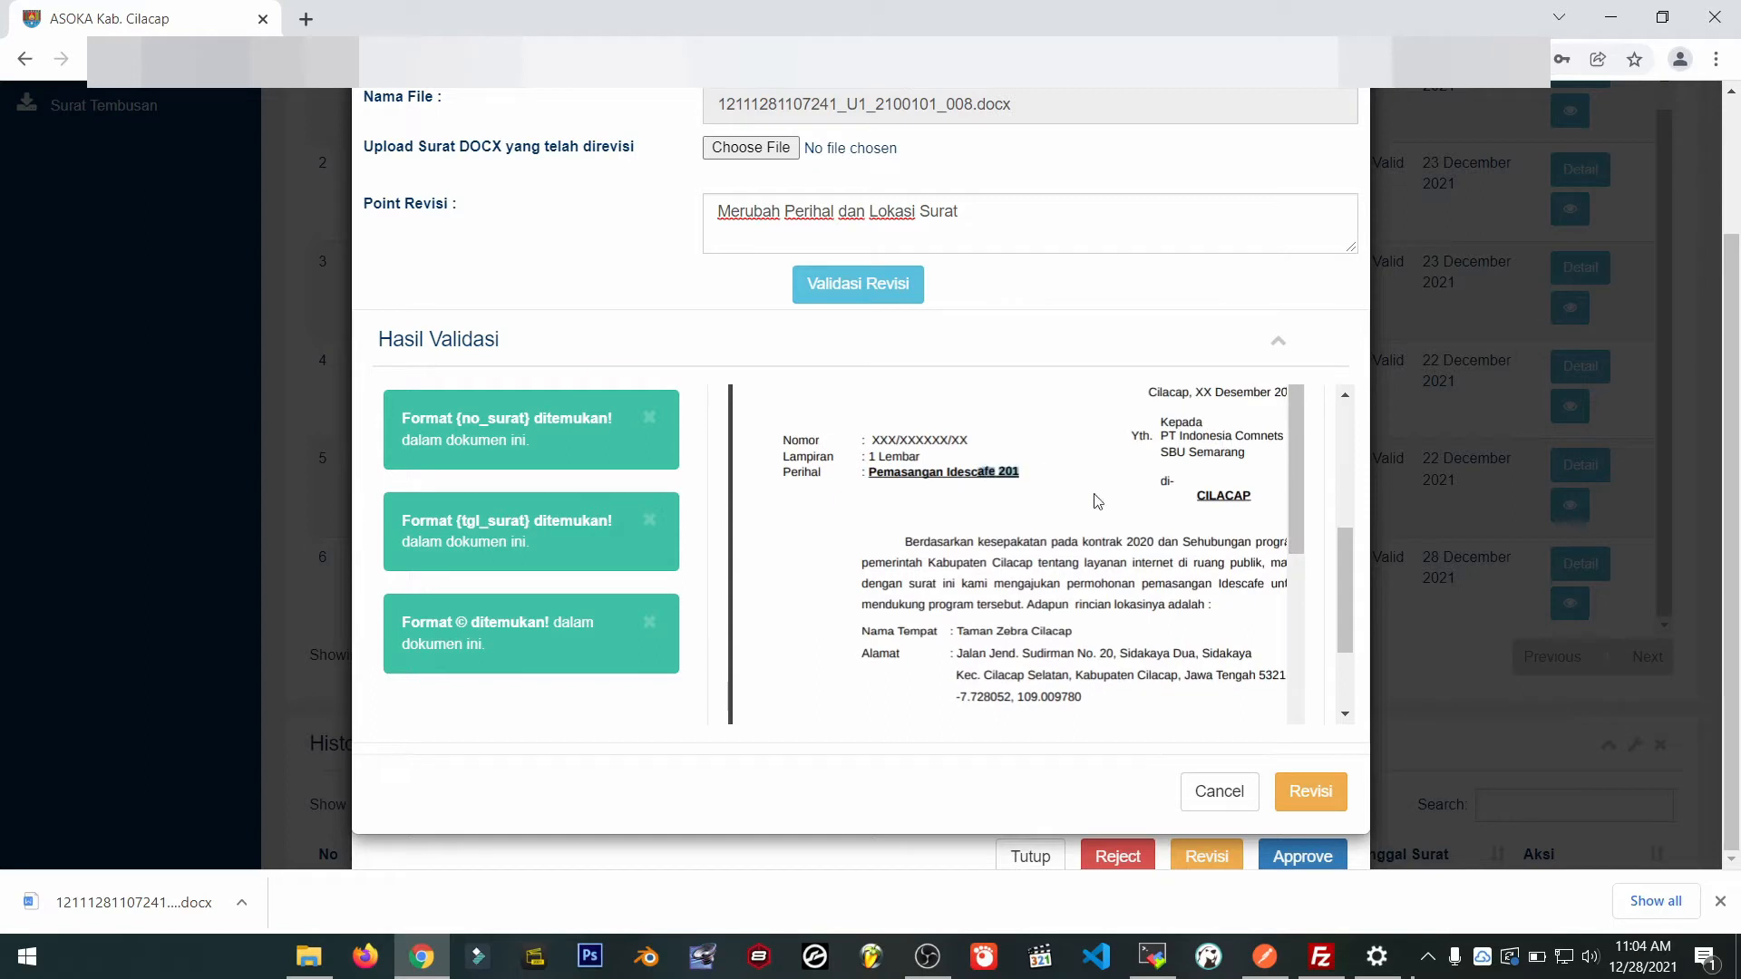
{"action": "left_click_drag", "start_coordinate": [1340, 601], "coordinate": [1347, 549]}
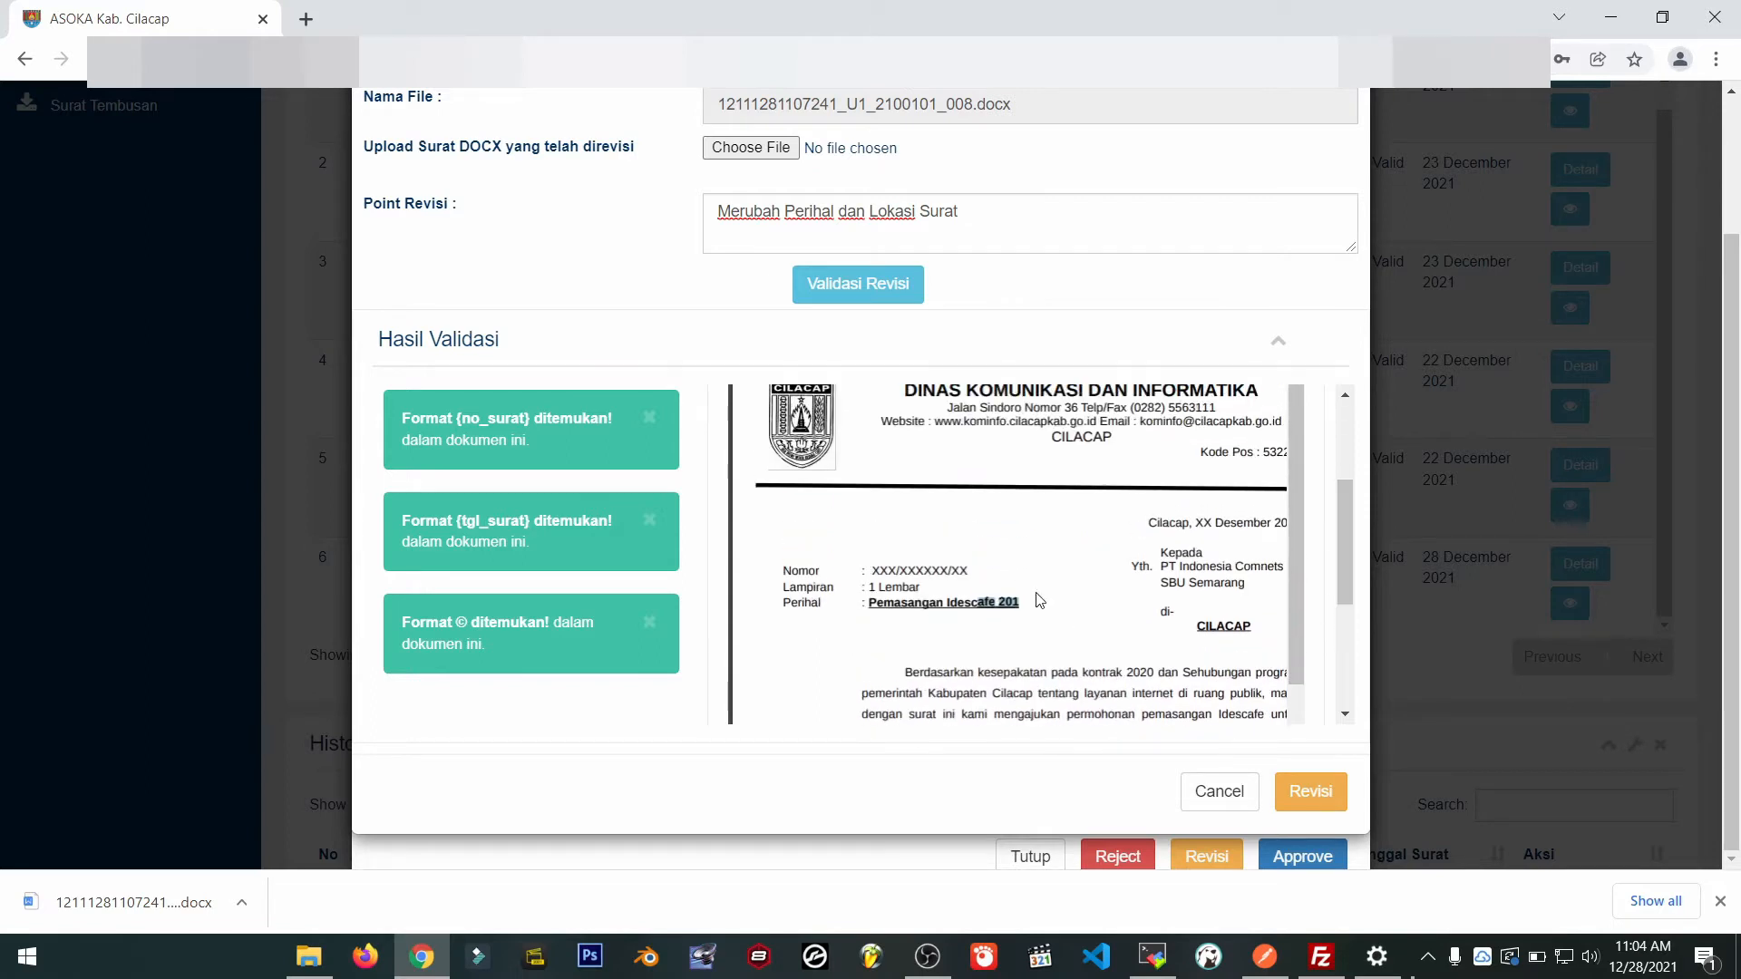
{"action": "left_click", "coordinate": [1003, 603]}
{"action": "left_click_drag", "start_coordinate": [999, 604], "coordinate": [1040, 604]}
{"action": "left_click_drag", "start_coordinate": [1195, 626], "coordinate": [1268, 630]}
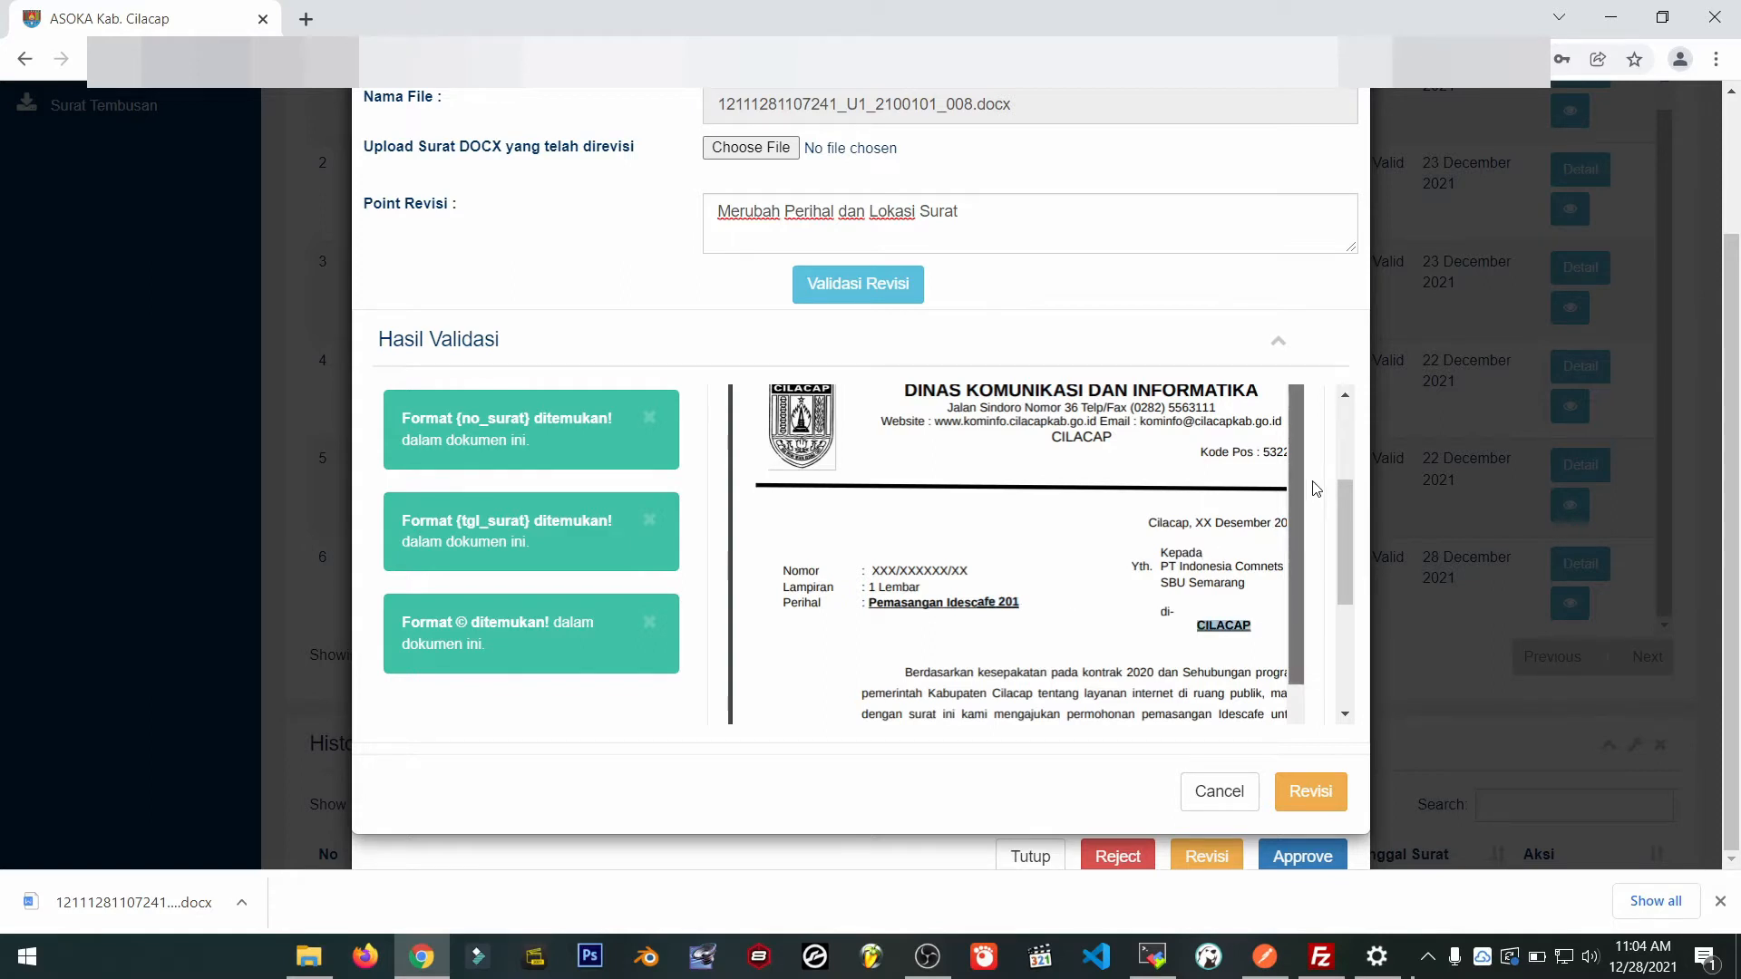
{"action": "triple_click", "coordinate": [1357, 533]}
{"action": "left_click", "coordinate": [1358, 533]}
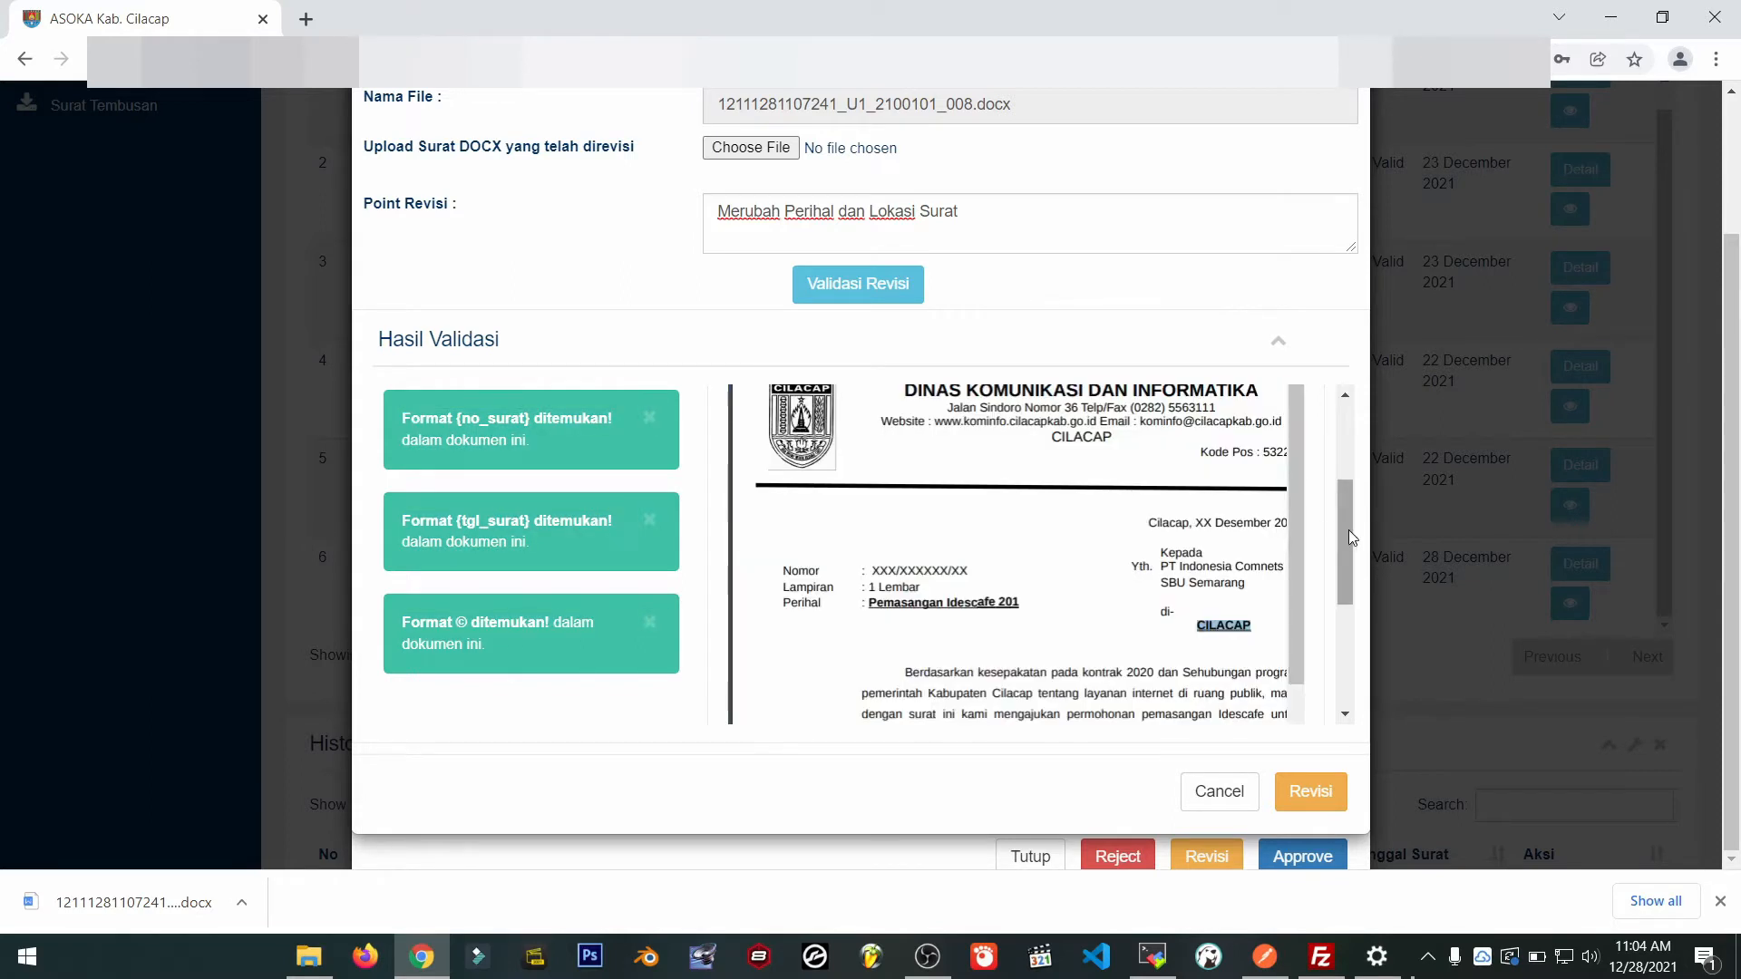
{"action": "mouse_move", "coordinate": [1348, 529]}
{"action": "left_mouse_down"}
{"action": "mouse_move", "coordinate": [1346, 443]}
{"action": "mouse_move", "coordinate": [1343, 546]}
{"action": "mouse_move", "coordinate": [1348, 497]}
{"action": "left_mouse_up"}
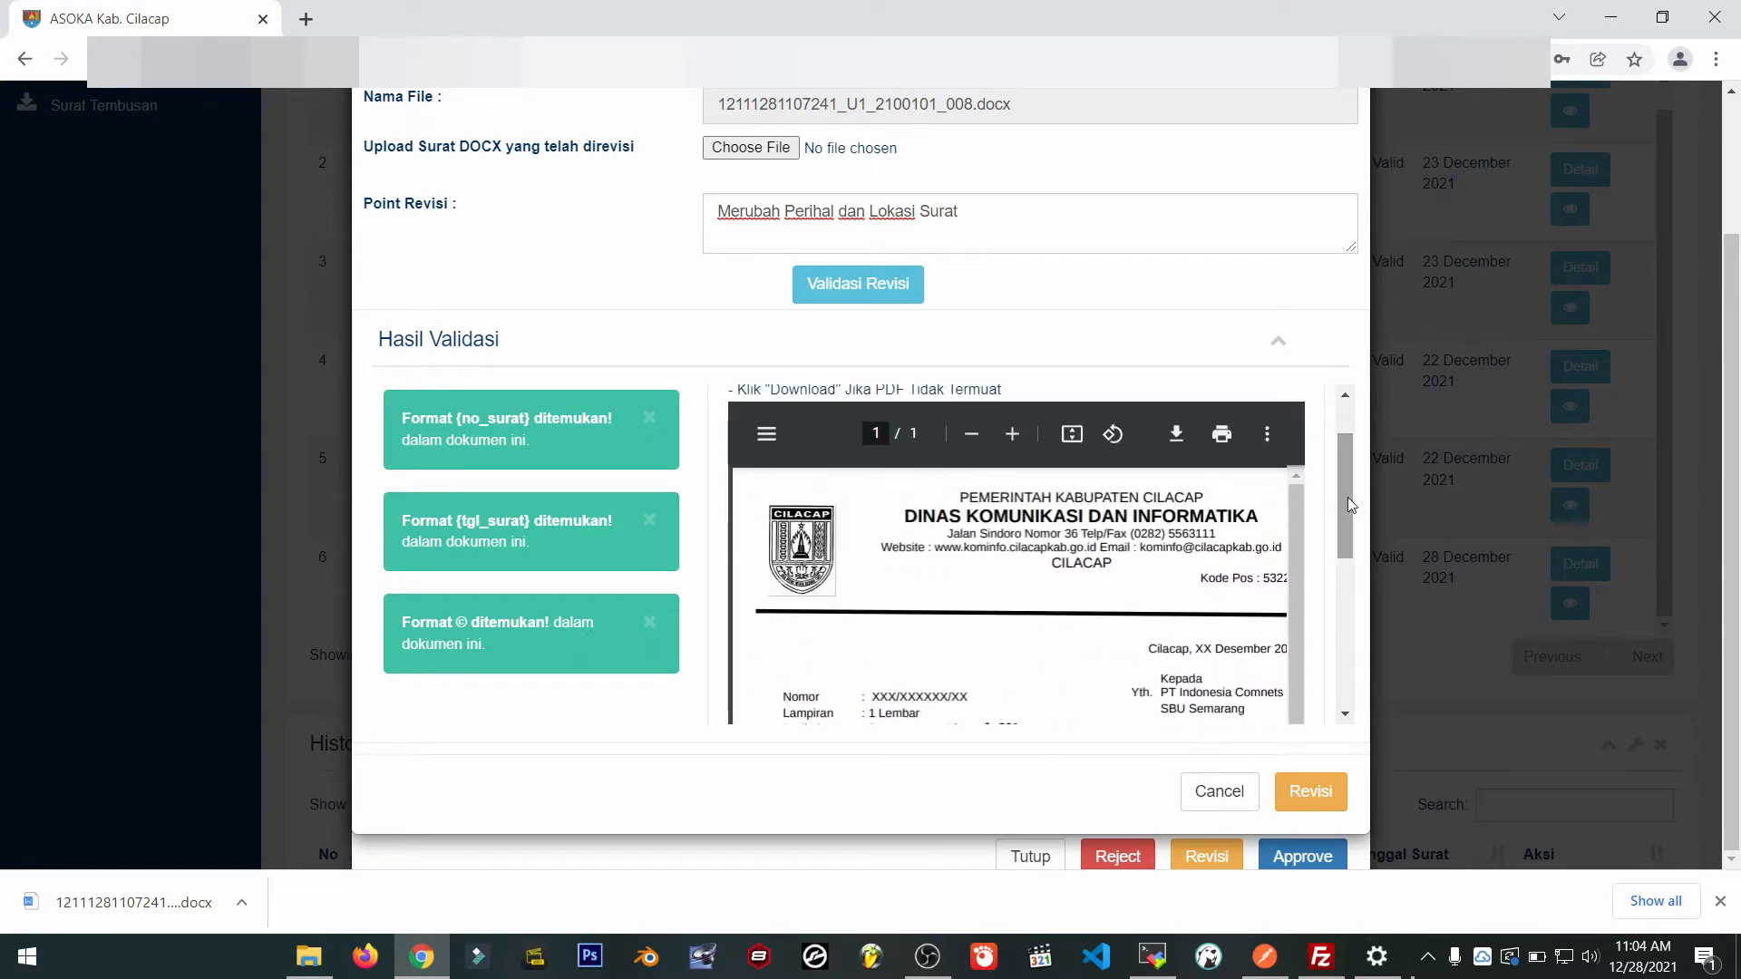
Submit the revised letter with Revisi.
{"action": "left_click", "coordinate": [1296, 806]}
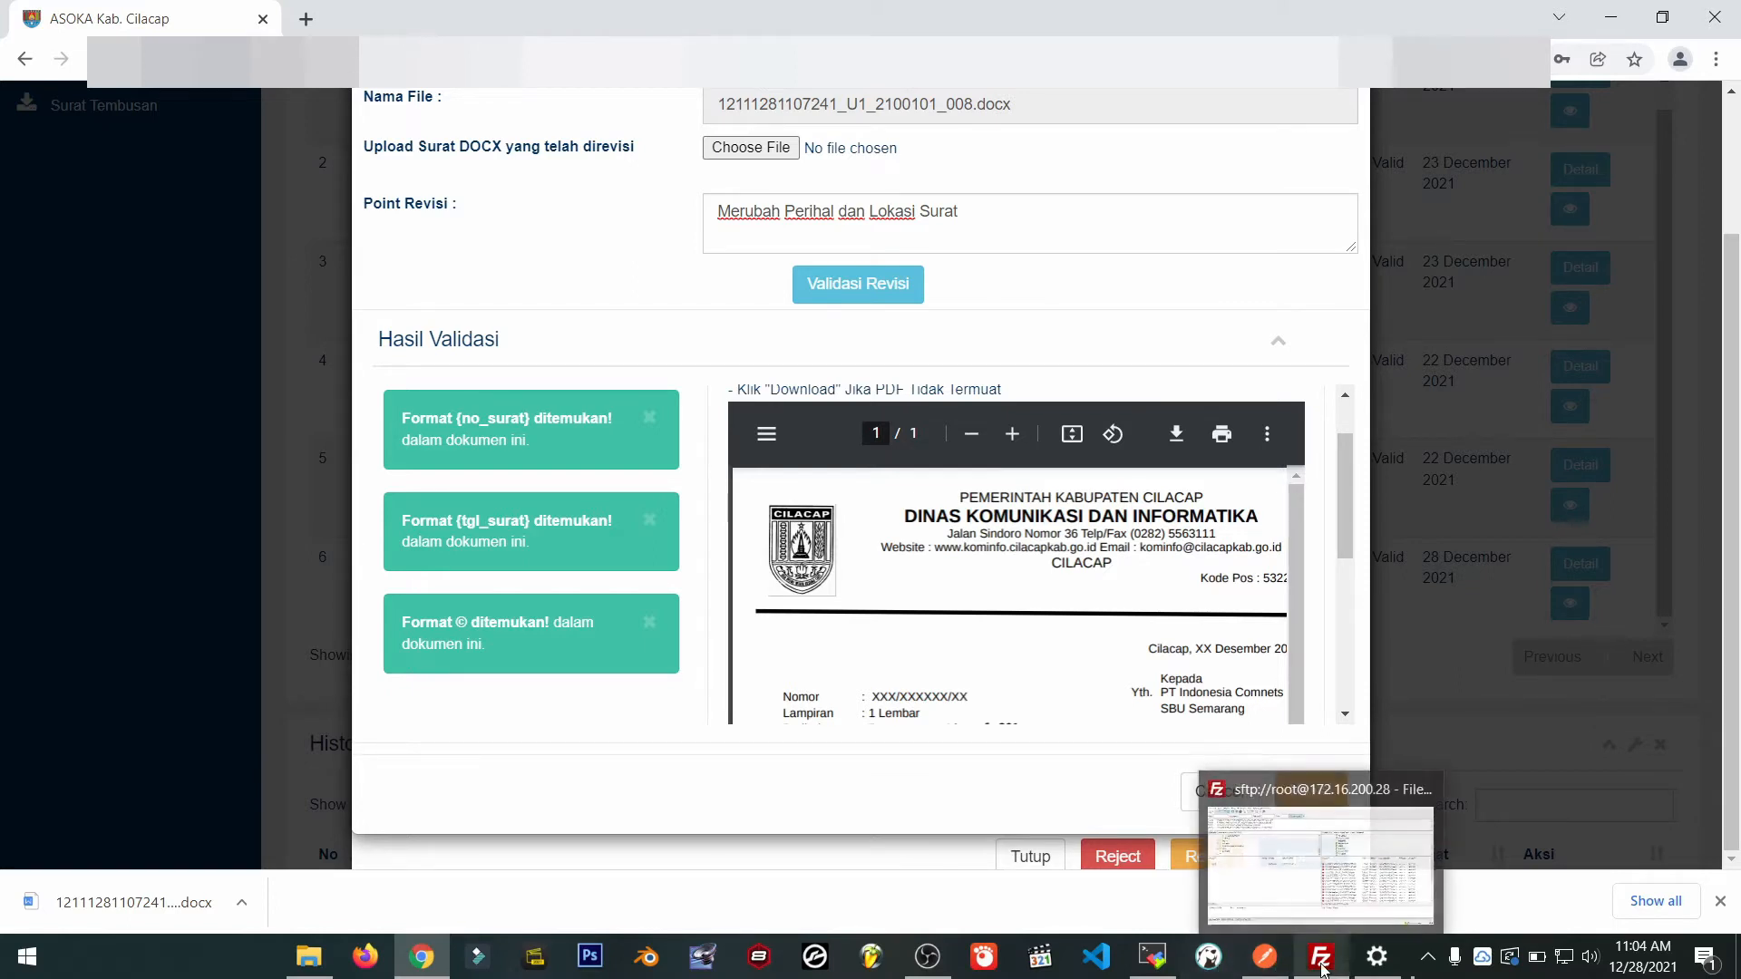
{"action": "scroll", "coordinate": [813, 355], "scroll_direction": "up", "scroll_amount": 2}
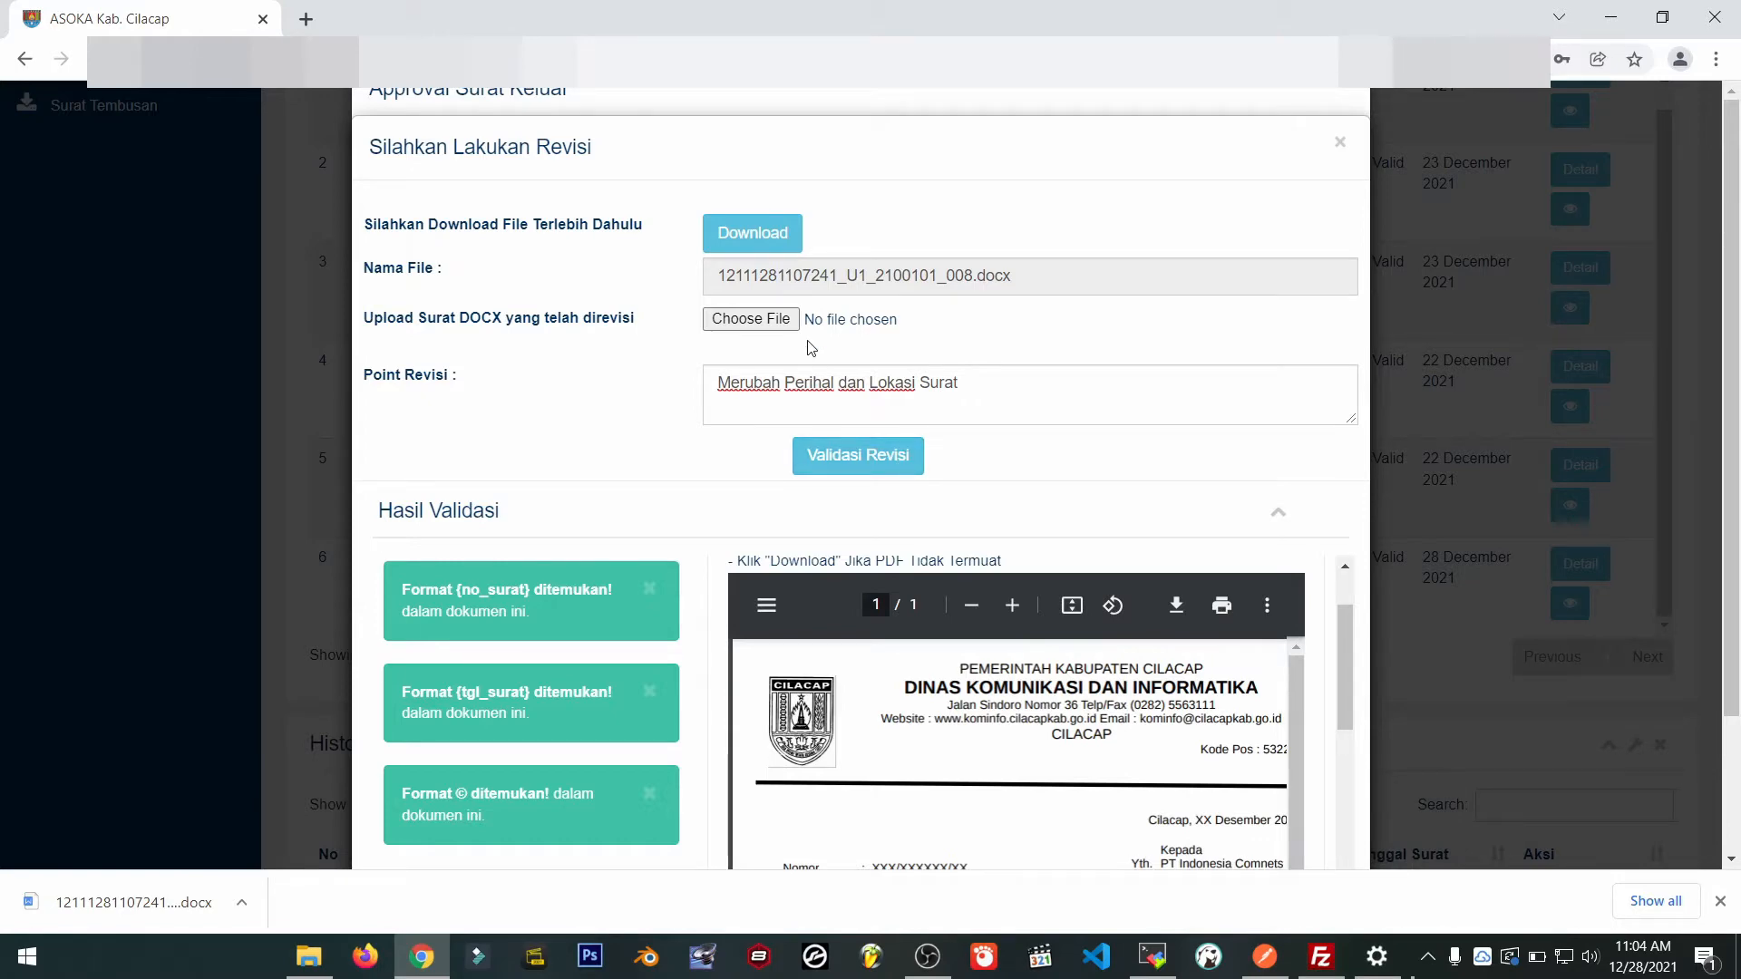
{"action": "scroll", "coordinate": [1170, 752], "scroll_direction": "down", "scroll_amount": 8}
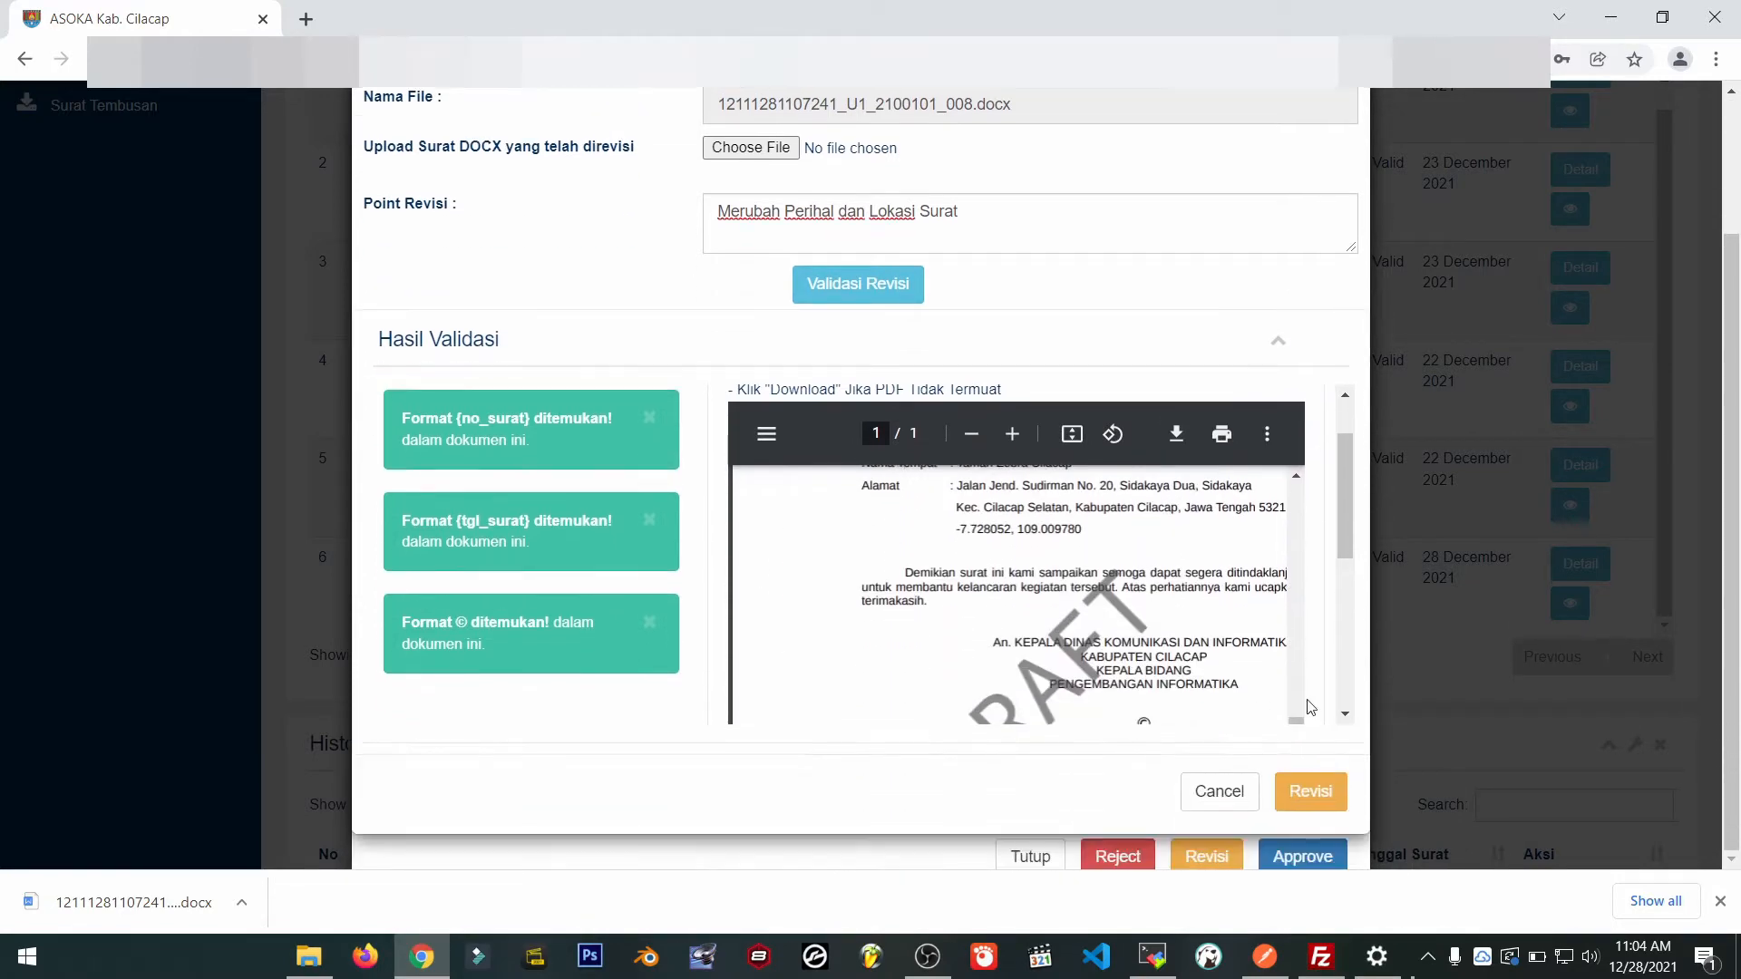
Submit the revision, acknowledge 'Sukses Revisi Surat', and close the approval window.
{"action": "left_click", "coordinate": [1303, 795]}
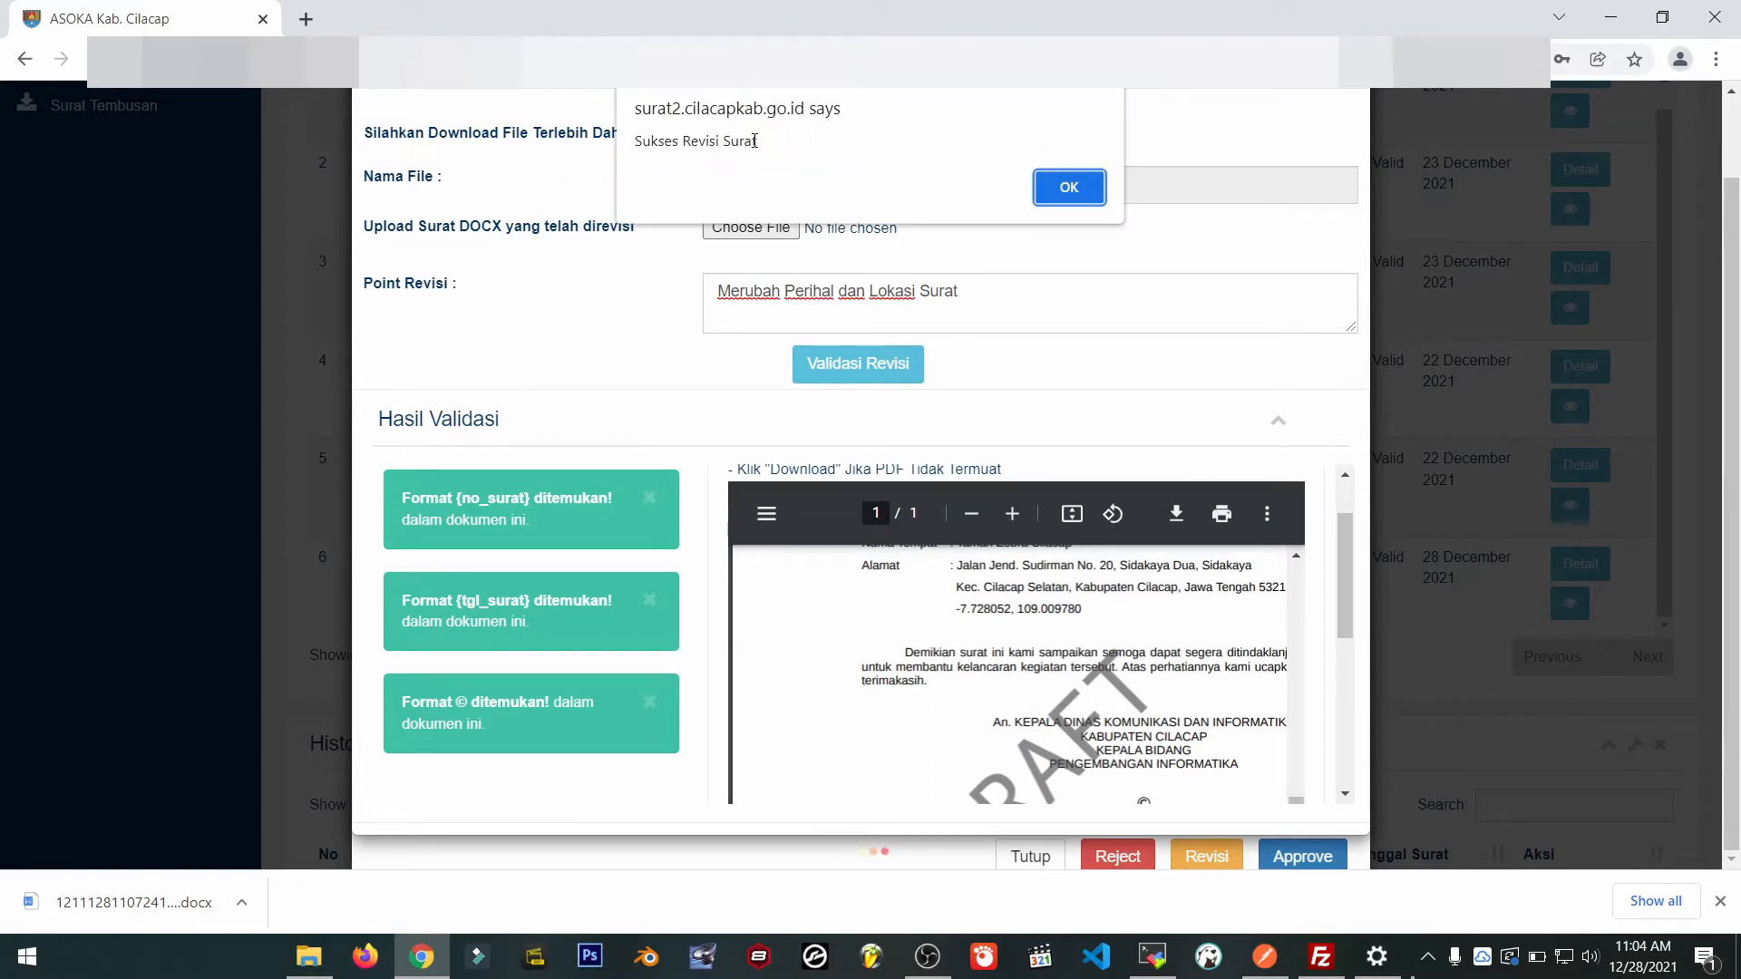
{"action": "left_click_drag", "start_coordinate": [754, 141], "coordinate": [626, 145]}
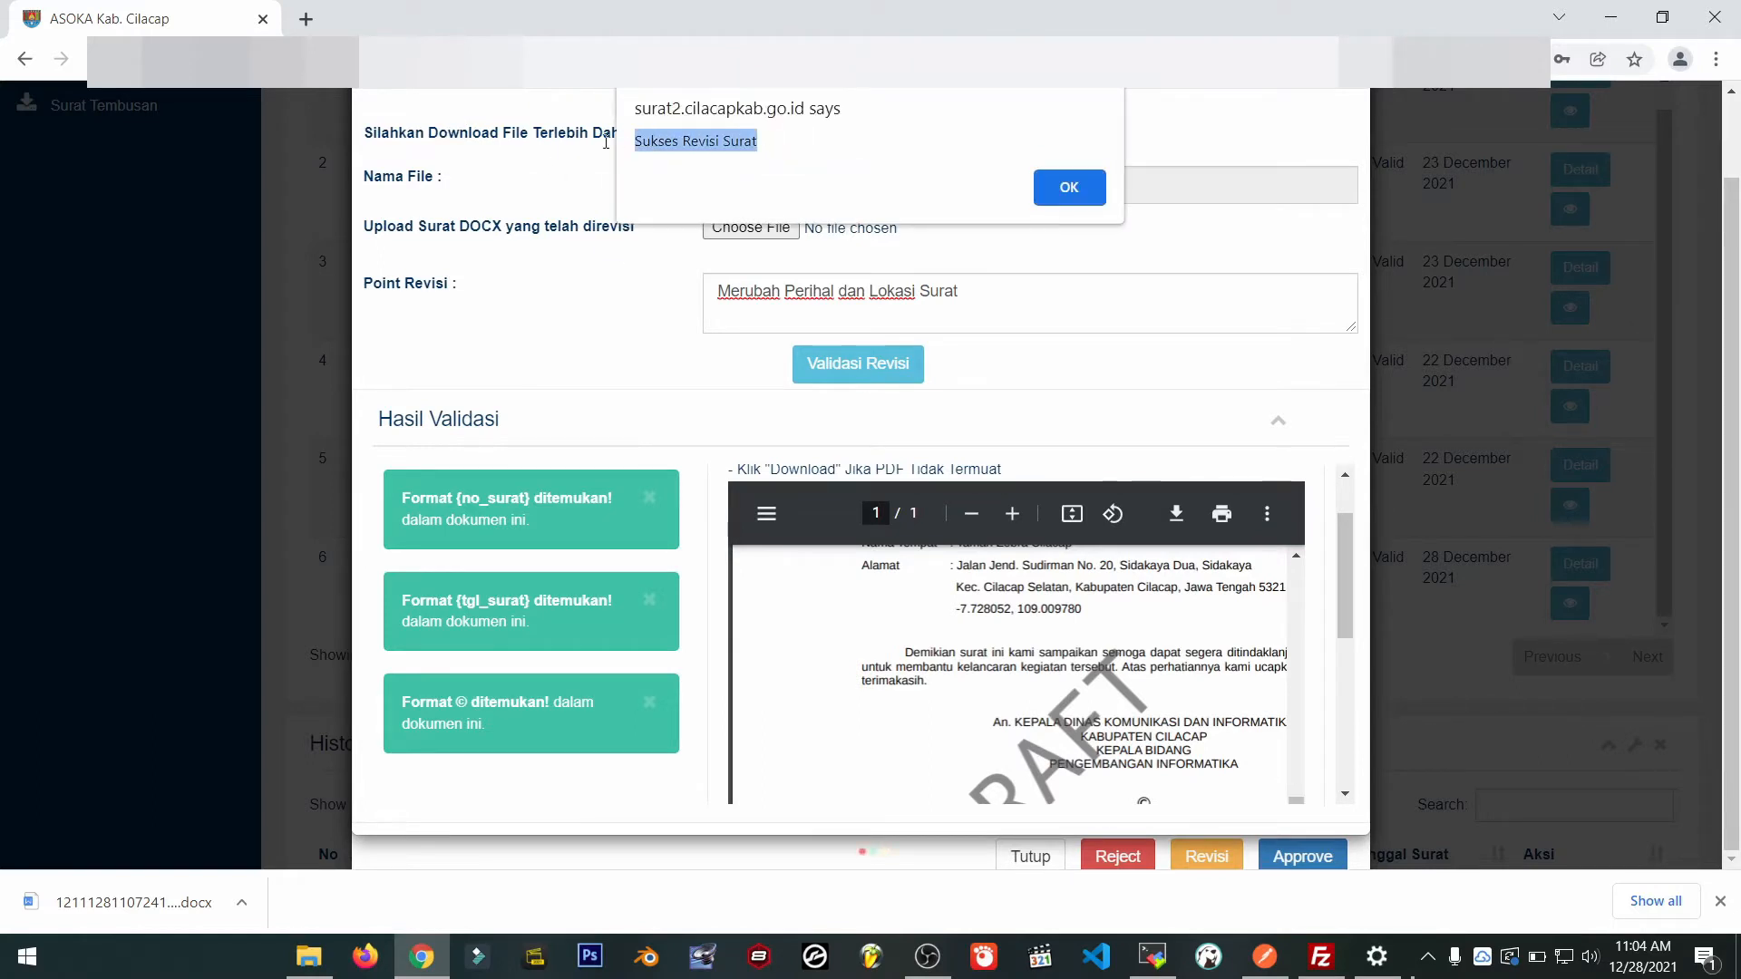
{"action": "left_click", "coordinate": [1058, 198]}
{"action": "scroll", "coordinate": [1107, 616], "scroll_direction": "down", "scroll_amount": 1}
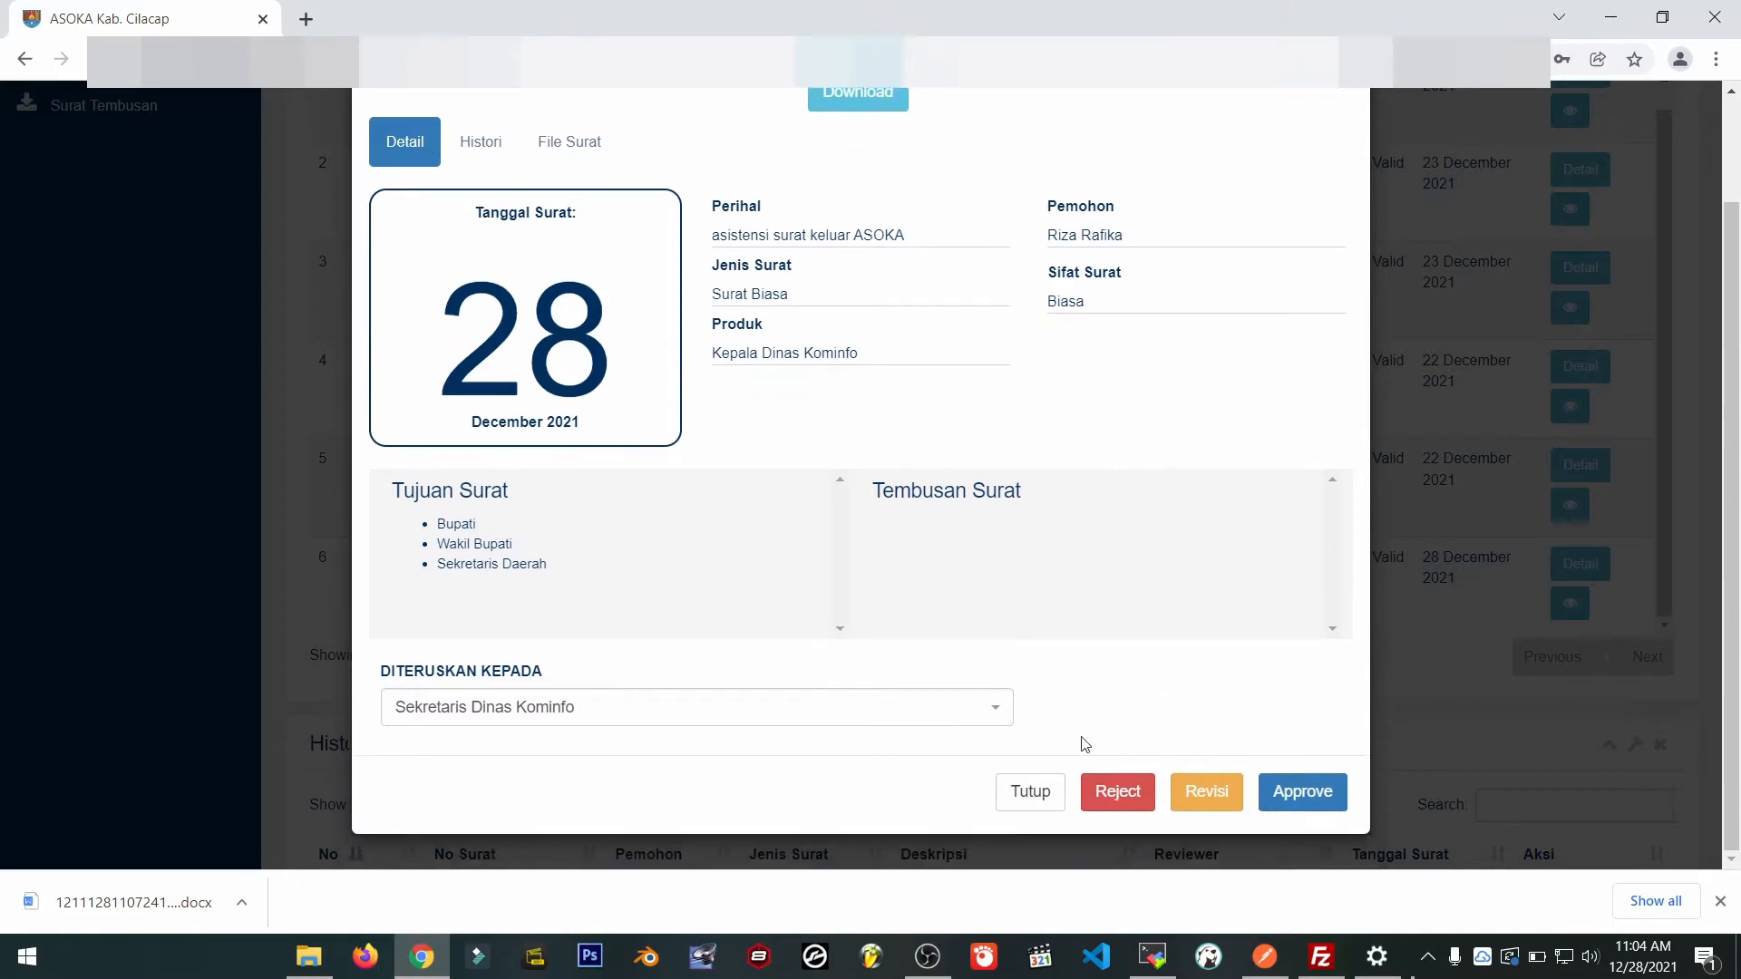
{"action": "left_click", "coordinate": [1033, 791]}
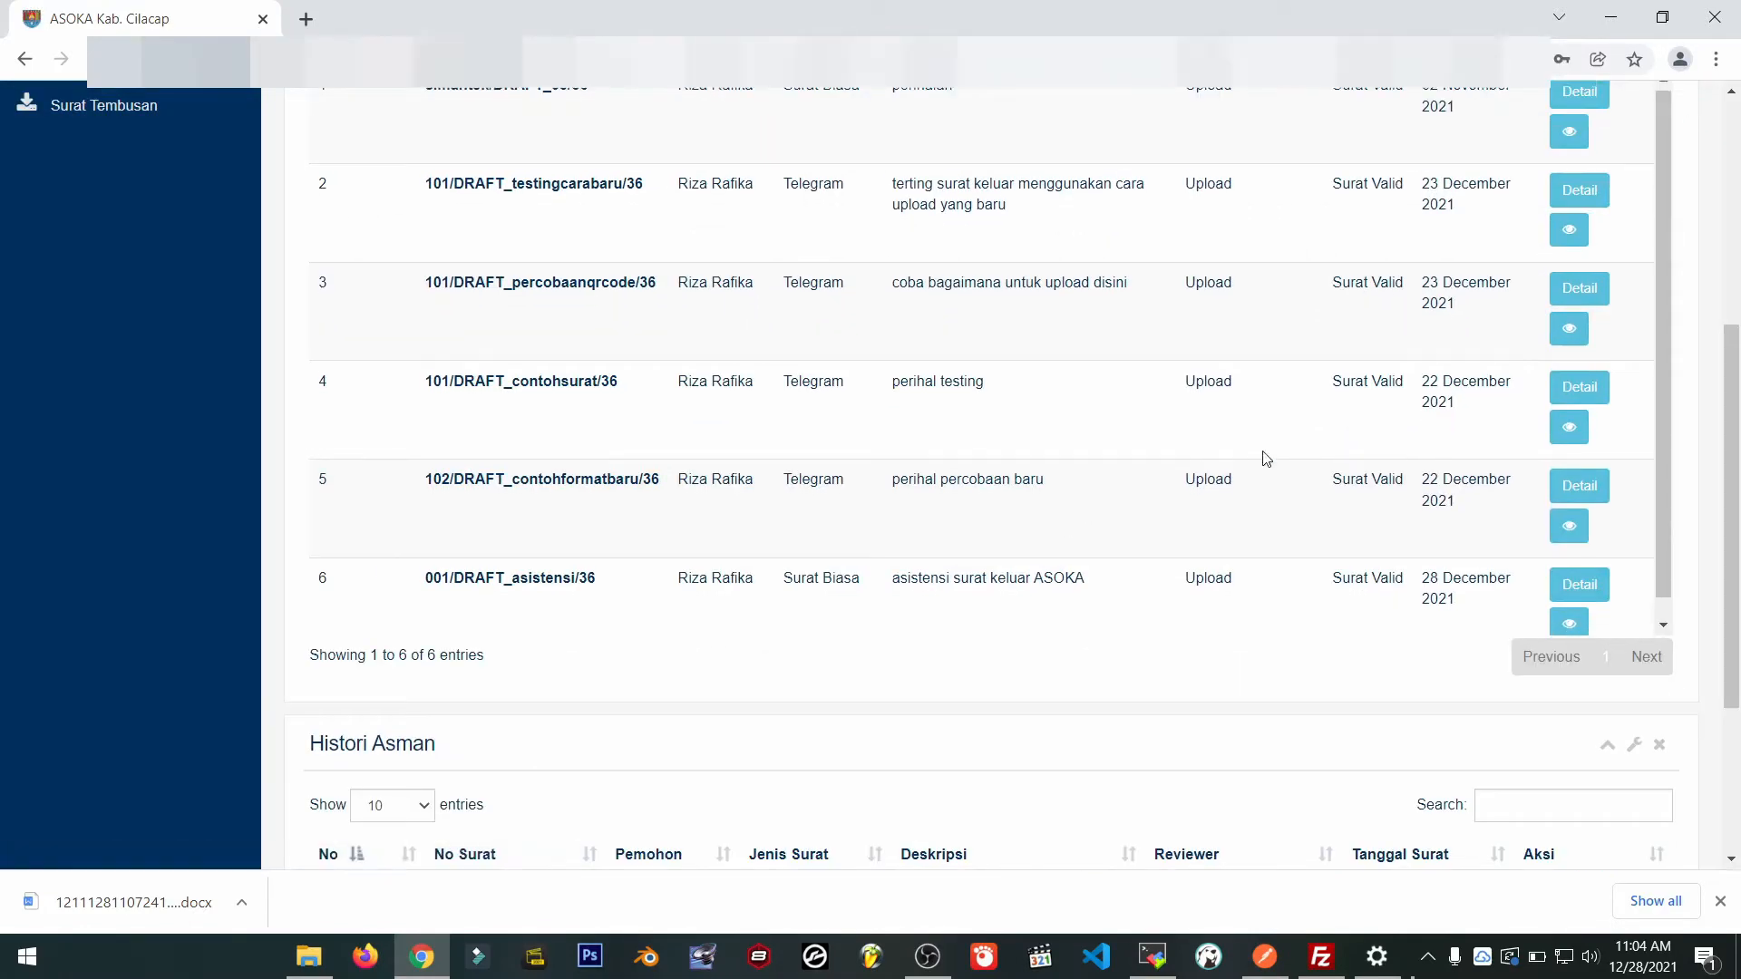
{"action": "scroll", "coordinate": [1267, 458], "scroll_direction": "down", "scroll_amount": 1}
{"action": "left_click", "coordinate": [1572, 605]}
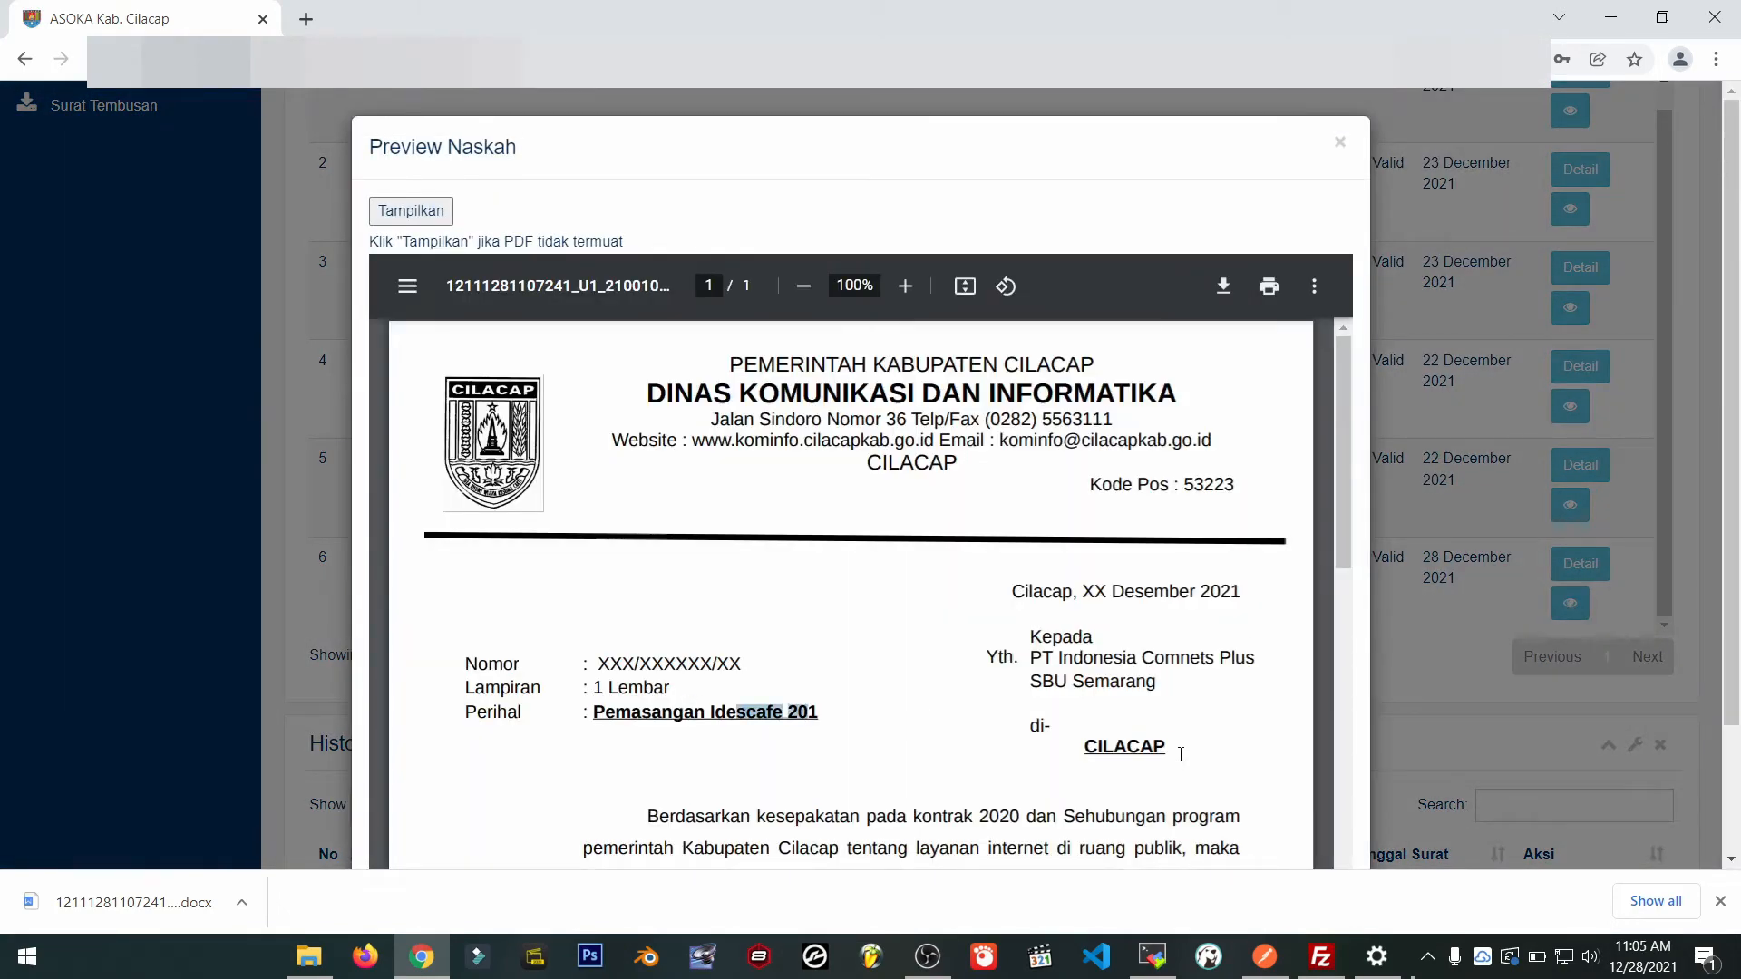
{"action": "left_click", "coordinate": [1339, 144]}
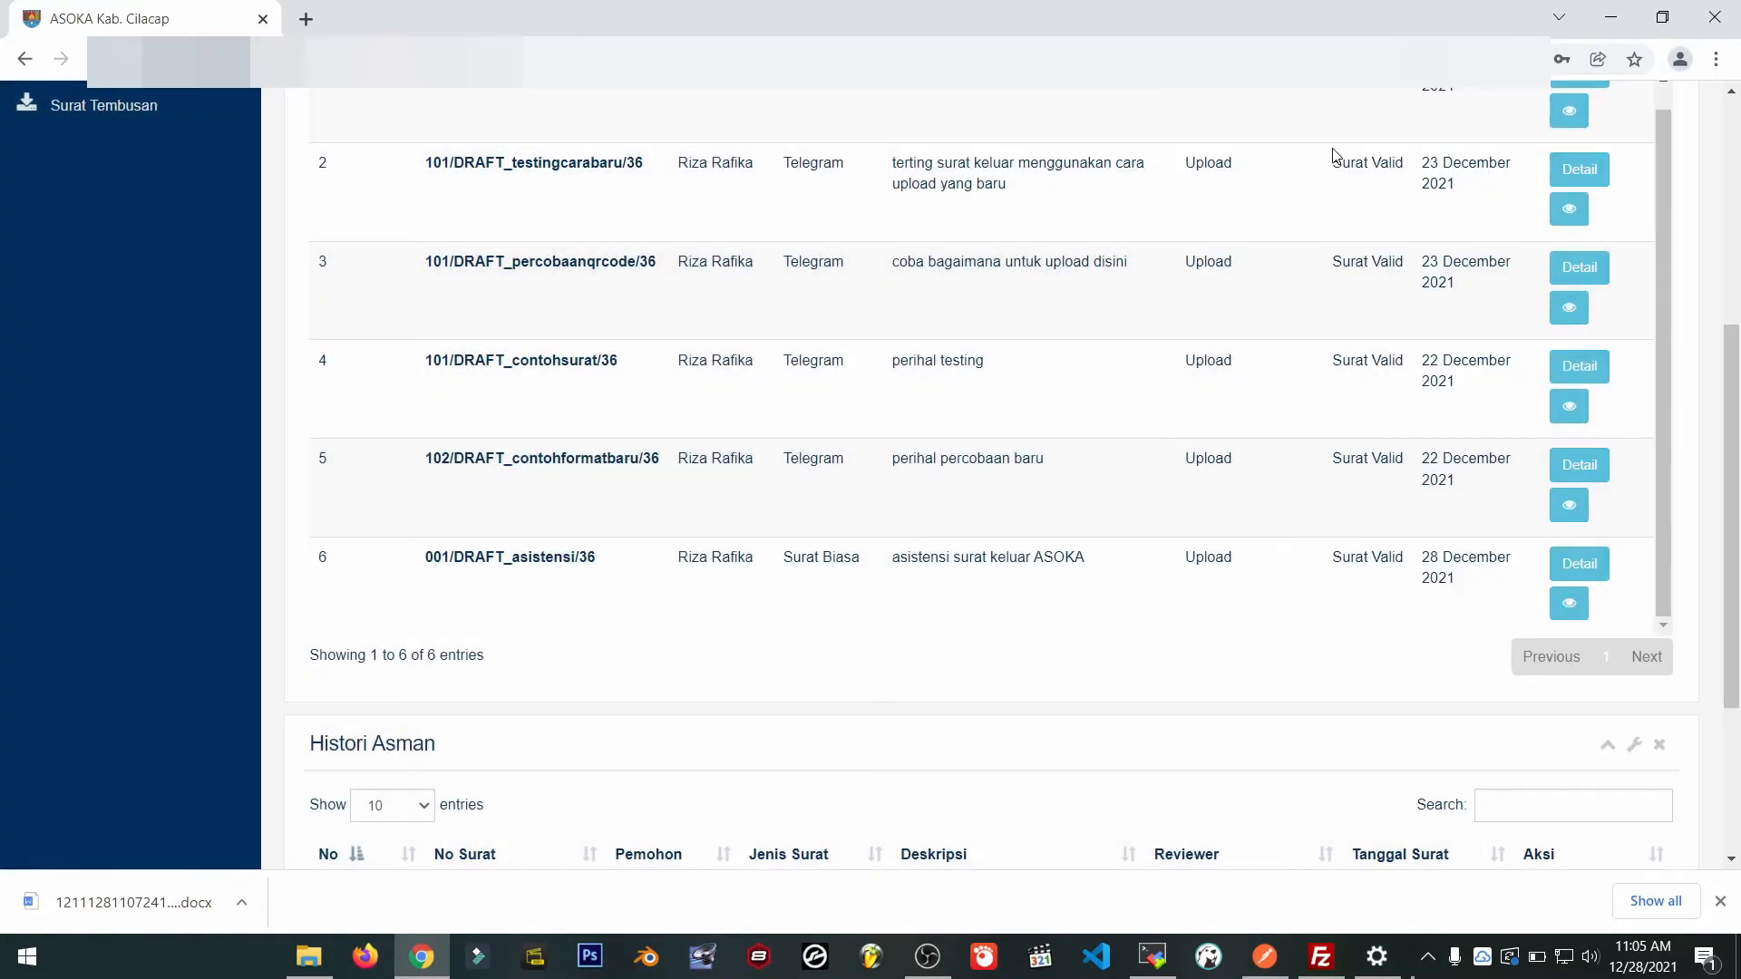
{"action": "scroll", "coordinate": [1059, 463], "scroll_direction": "down", "scroll_amount": 1}
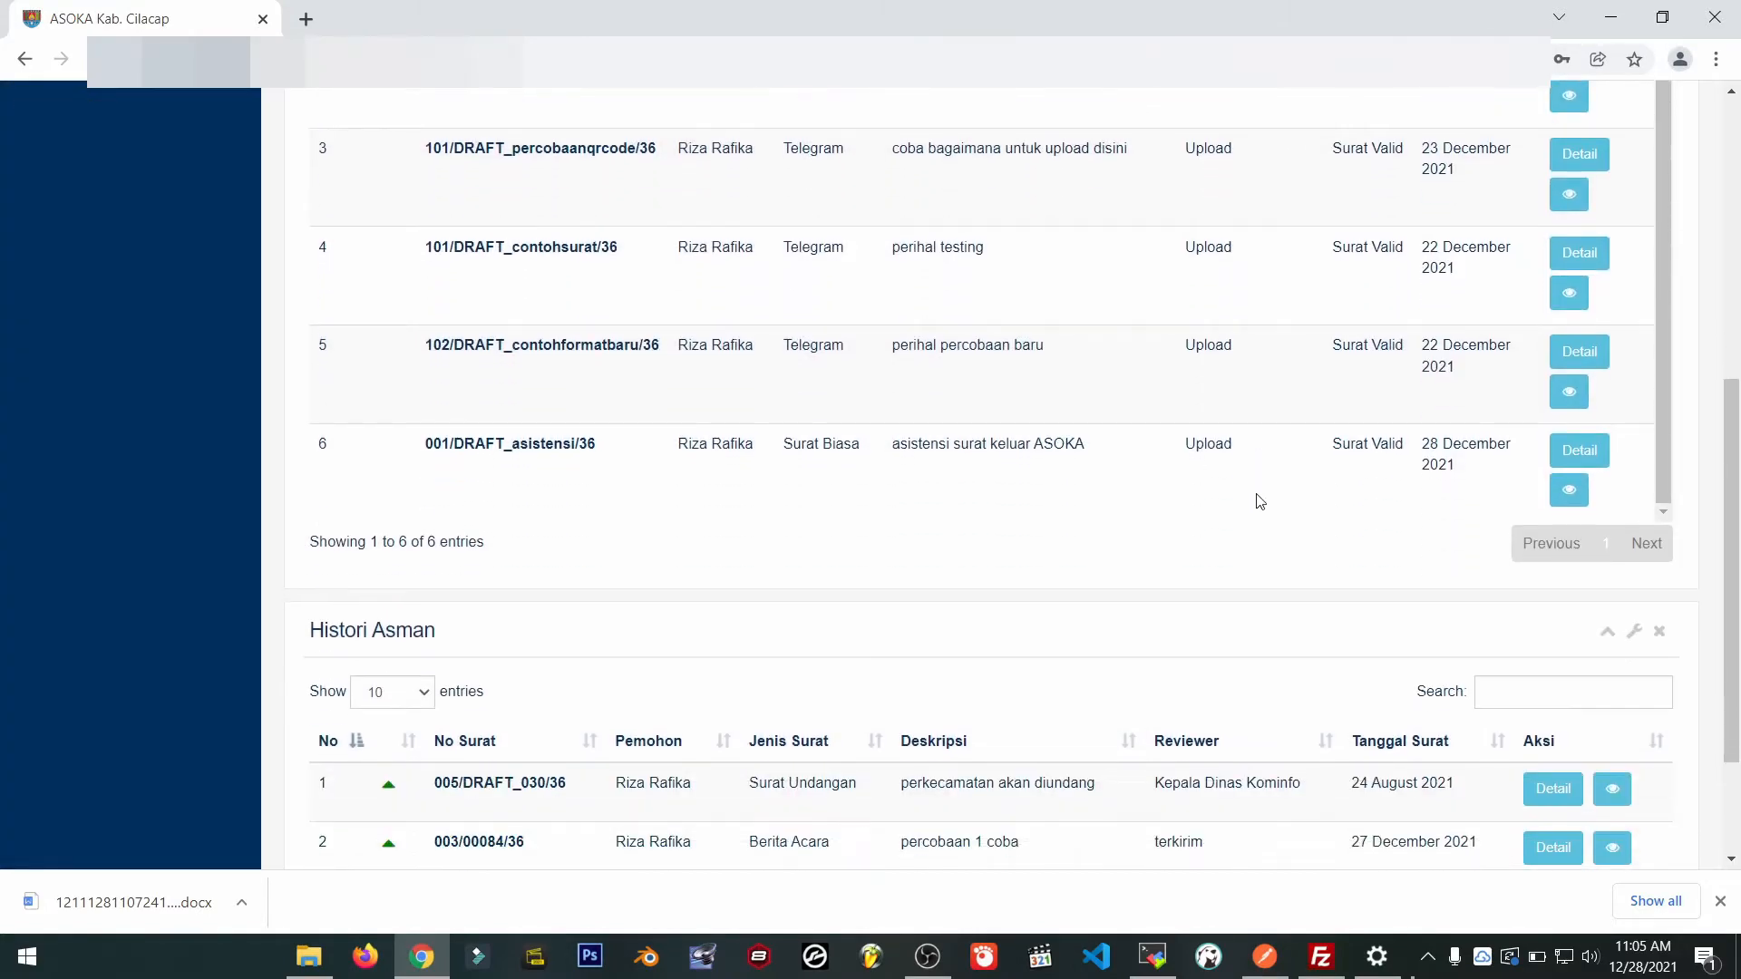
{"action": "scroll", "coordinate": [1261, 502], "scroll_direction": "up", "scroll_amount": 1}
{"action": "scroll", "coordinate": [362, 377], "scroll_direction": "down", "scroll_amount": 2}
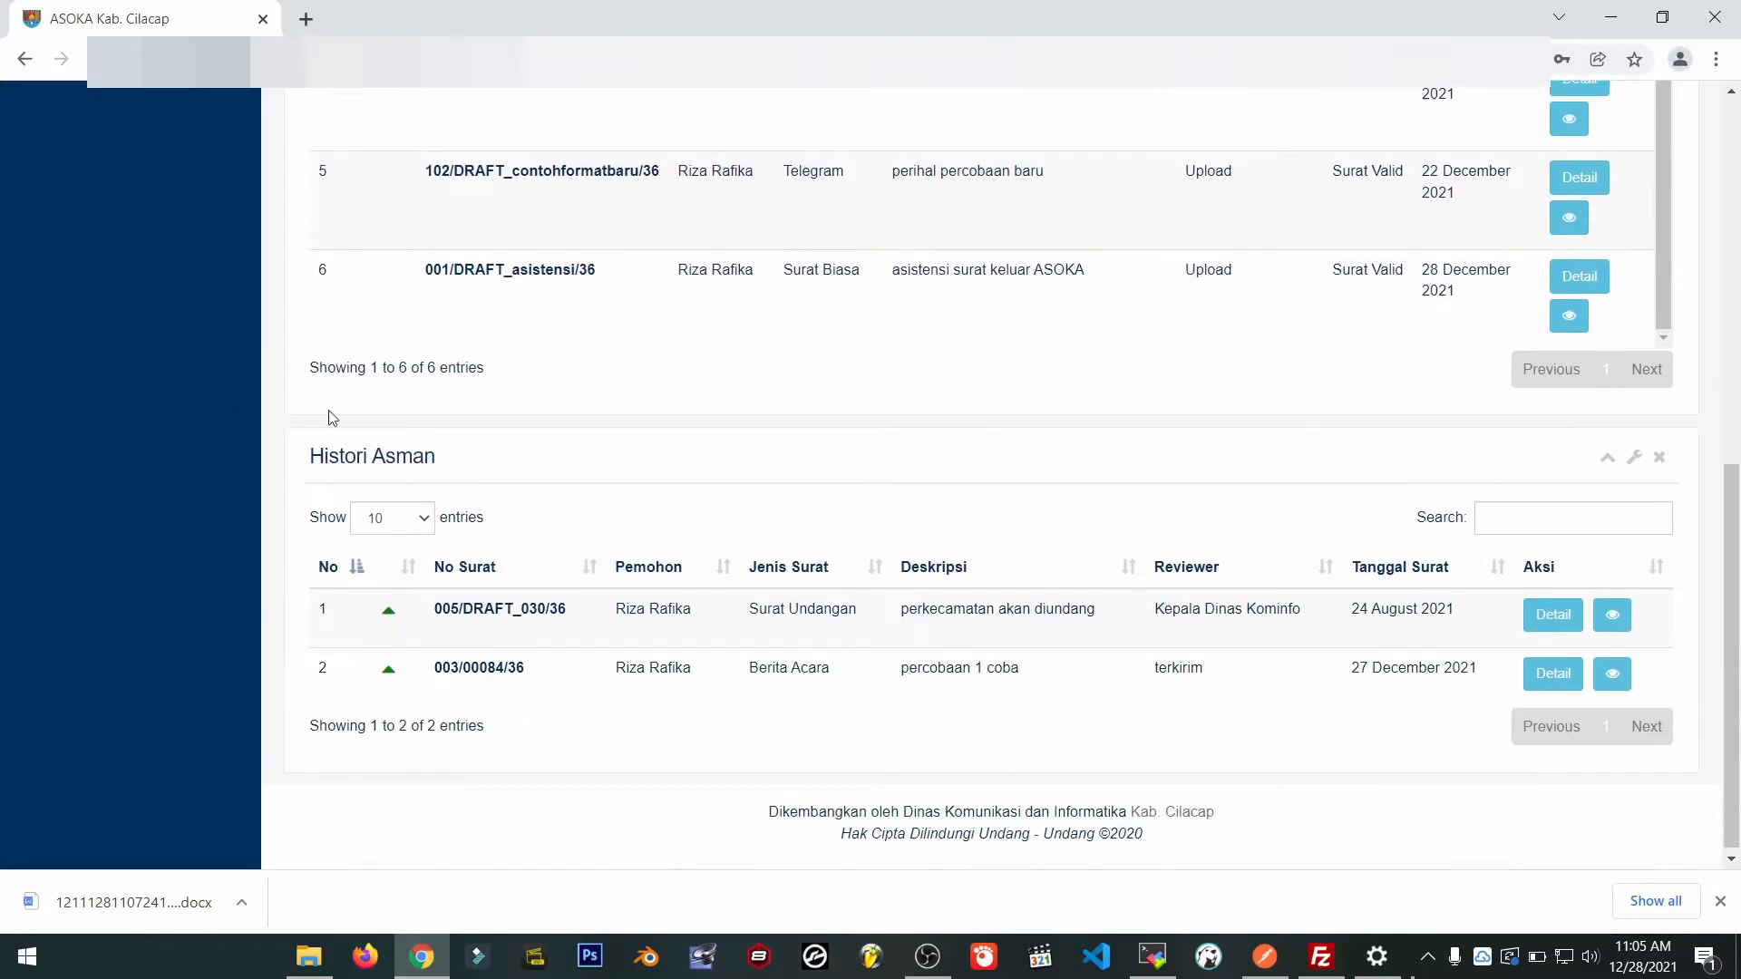
{"action": "scroll", "coordinate": [309, 299], "scroll_direction": "up", "scroll_amount": 5}
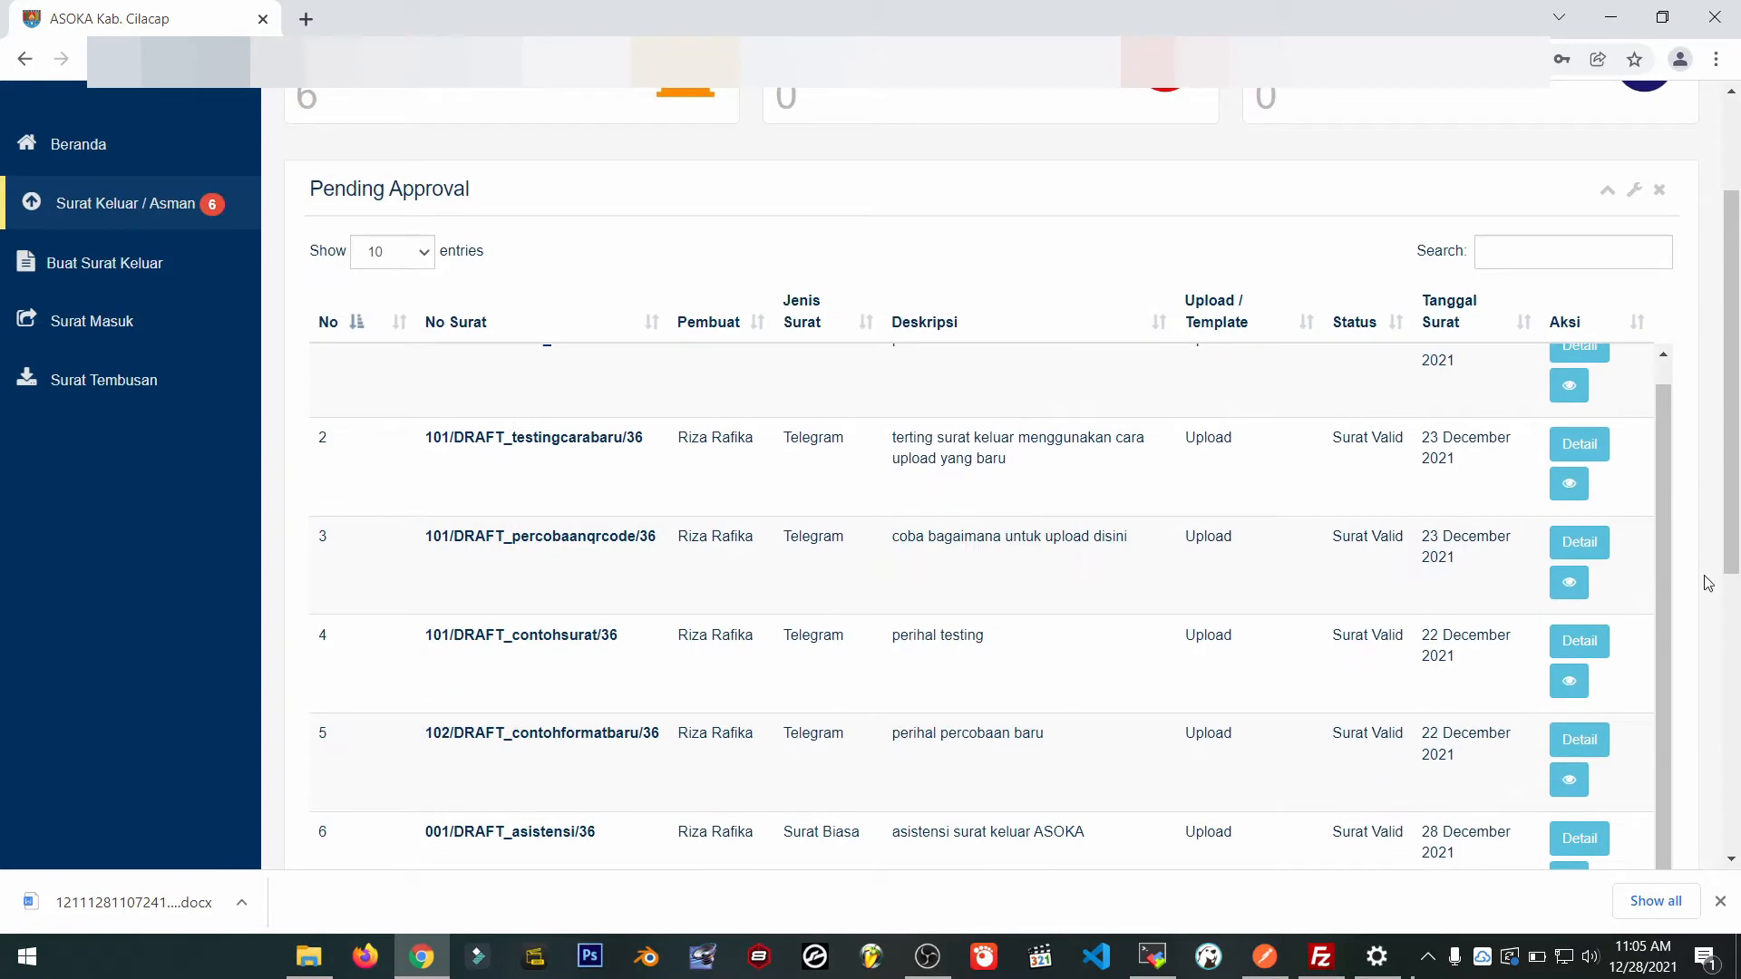
{"action": "scroll", "coordinate": [1703, 583], "scroll_direction": "down", "scroll_amount": 2}
Review the asistensi surat keluar ASOKA letter's details (Produk: Kepala Dinas Kominfo) and begin rejecting it.
{"action": "left_click", "coordinate": [1578, 616]}
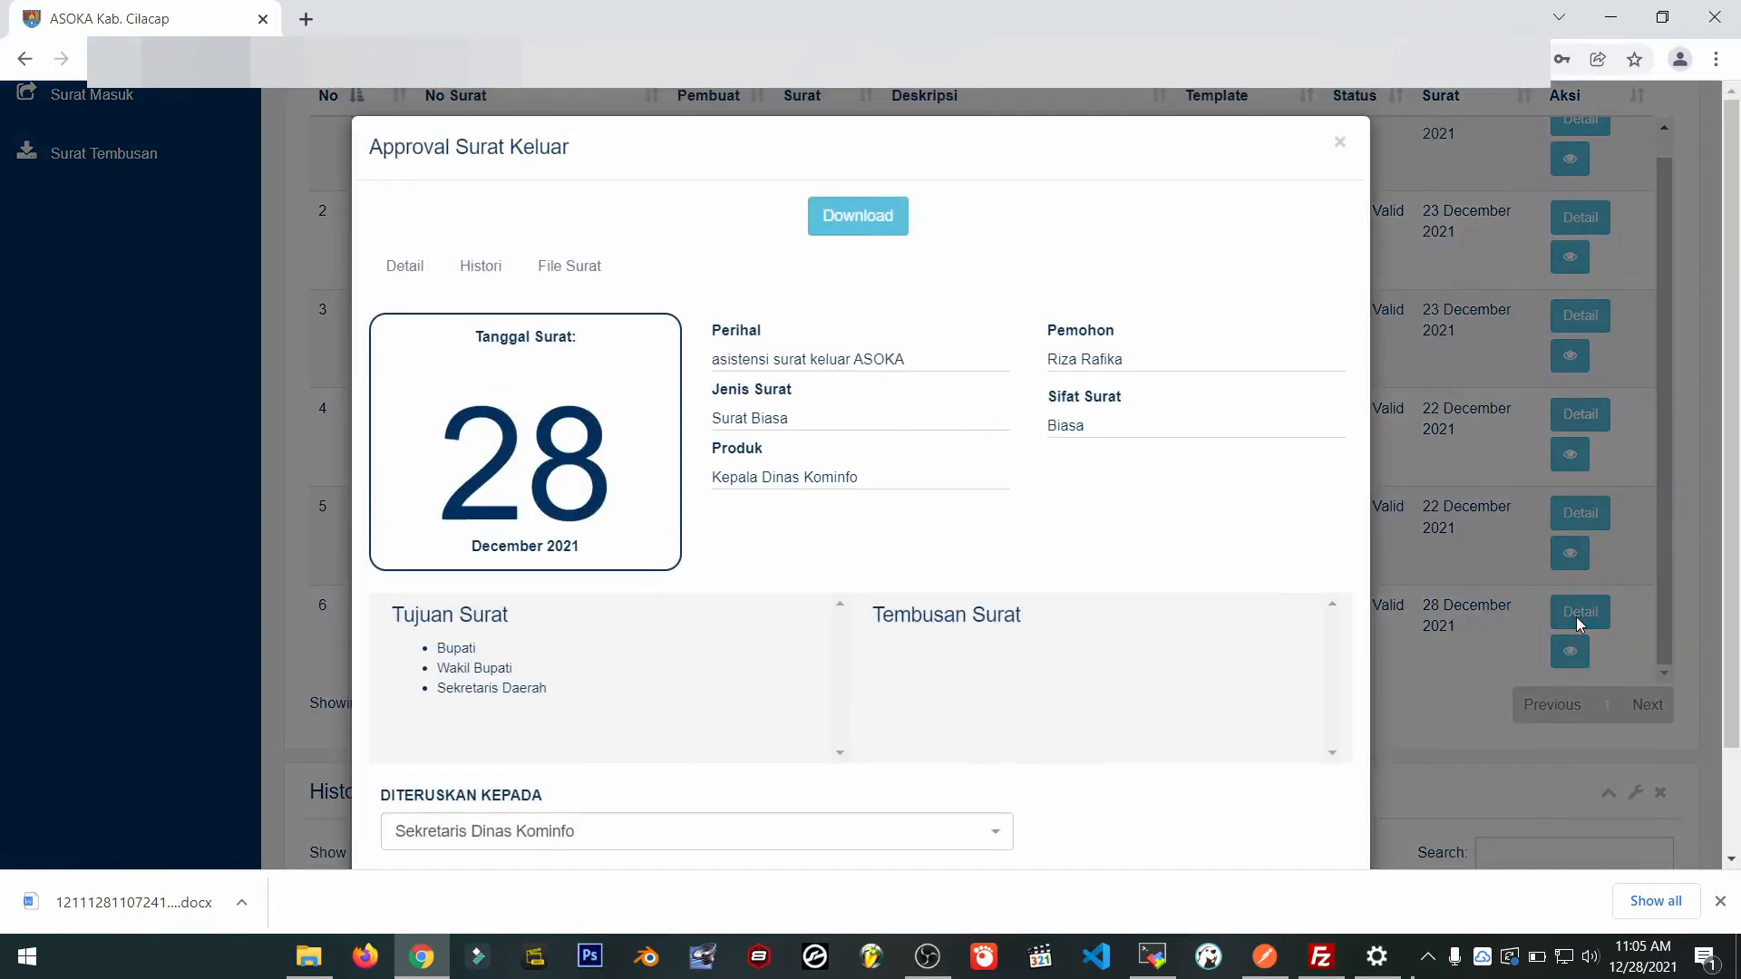
{"action": "scroll", "coordinate": [1226, 486], "scroll_direction": "down", "scroll_amount": 1}
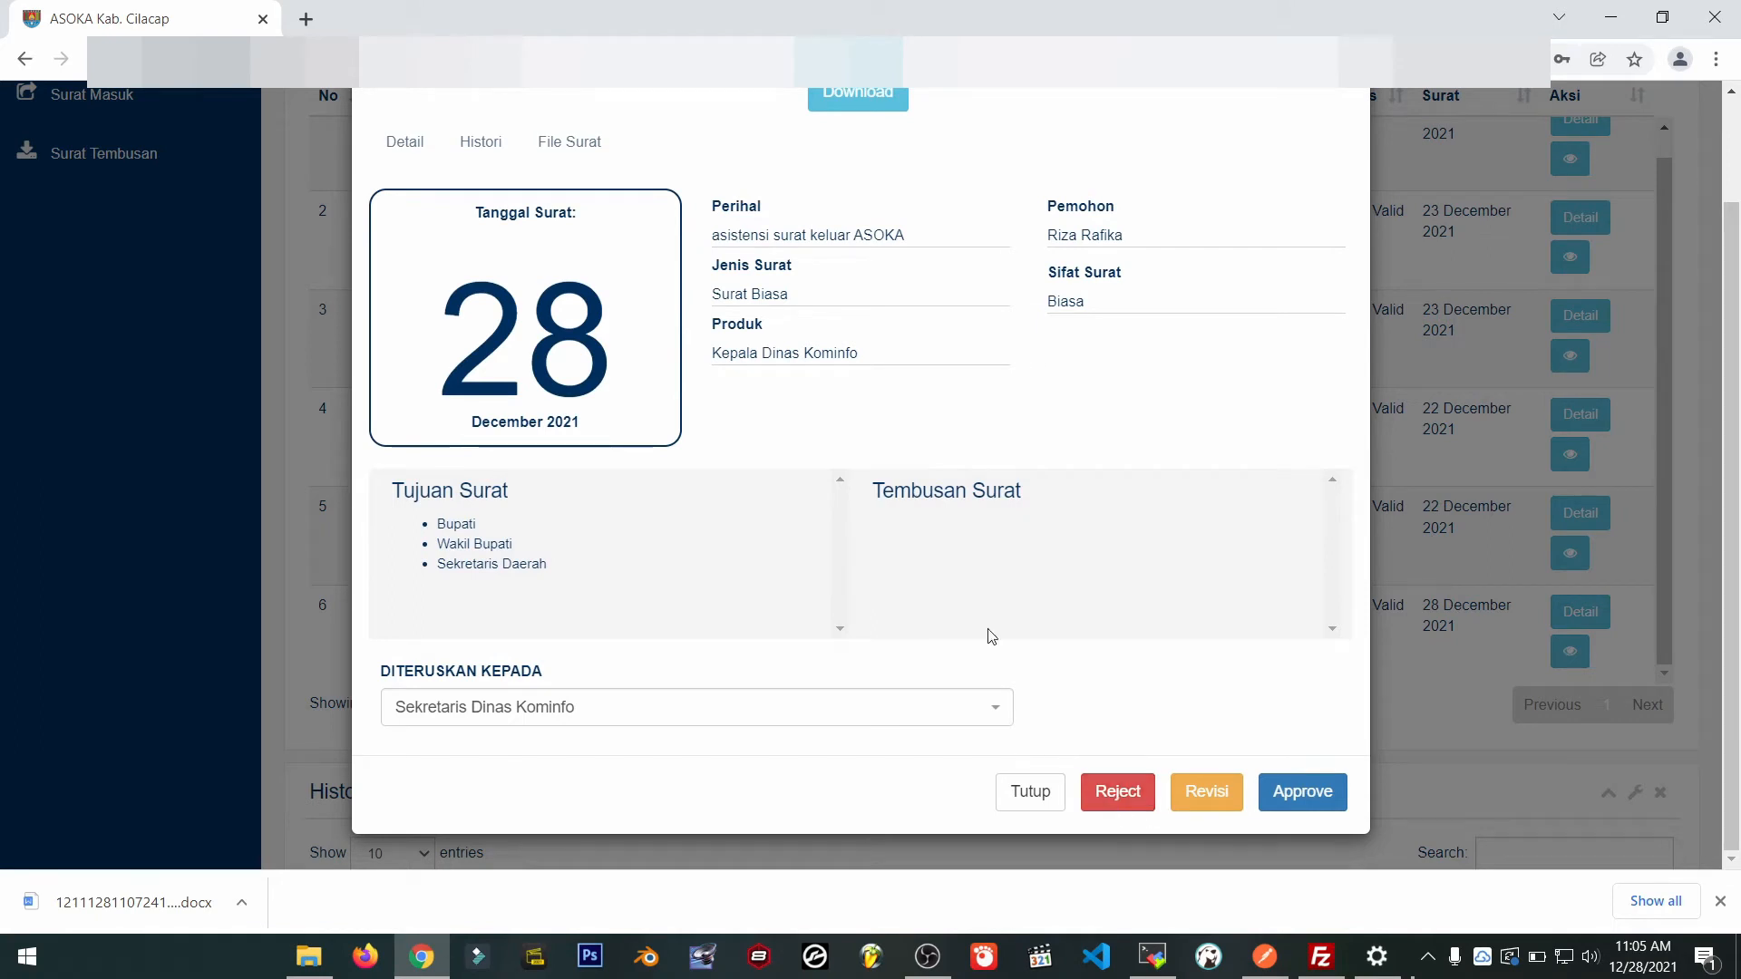
{"action": "left_click_drag", "start_coordinate": [713, 356], "coordinate": [851, 351]}
{"action": "left_click", "coordinate": [943, 361]}
{"action": "left_click", "coordinate": [1124, 798]}
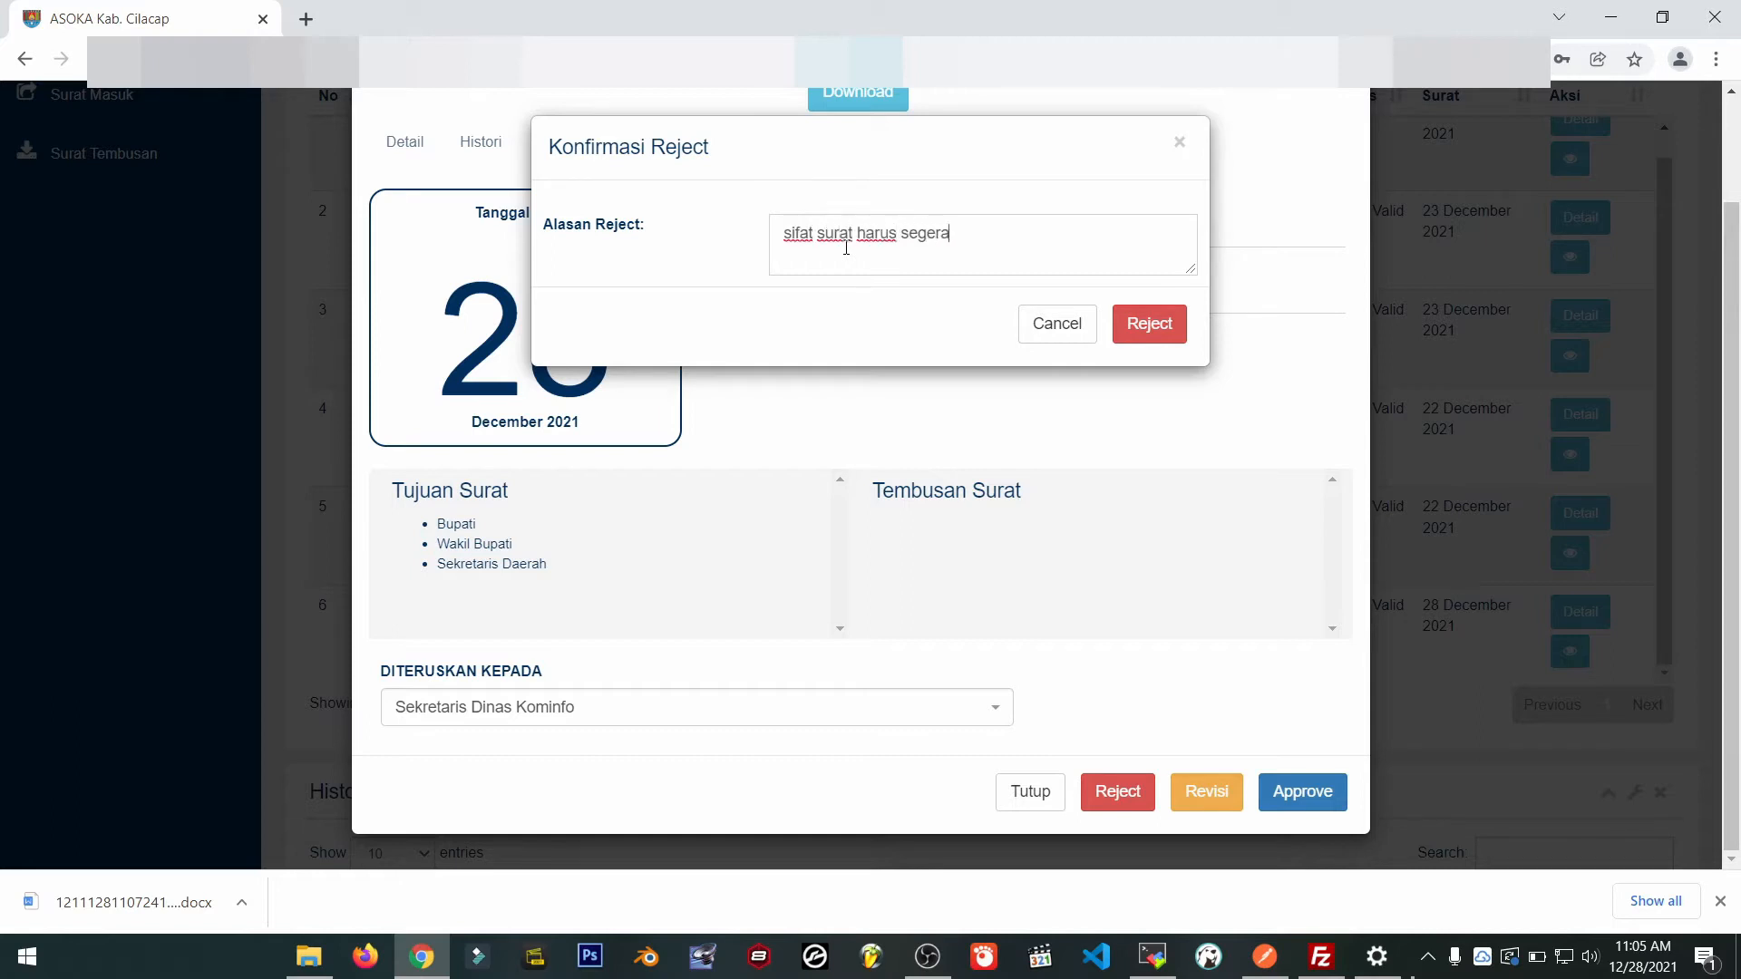
Confirm the rejection with the reason 'sifat surat harus segera'.
{"action": "left_click", "coordinate": [1149, 326]}
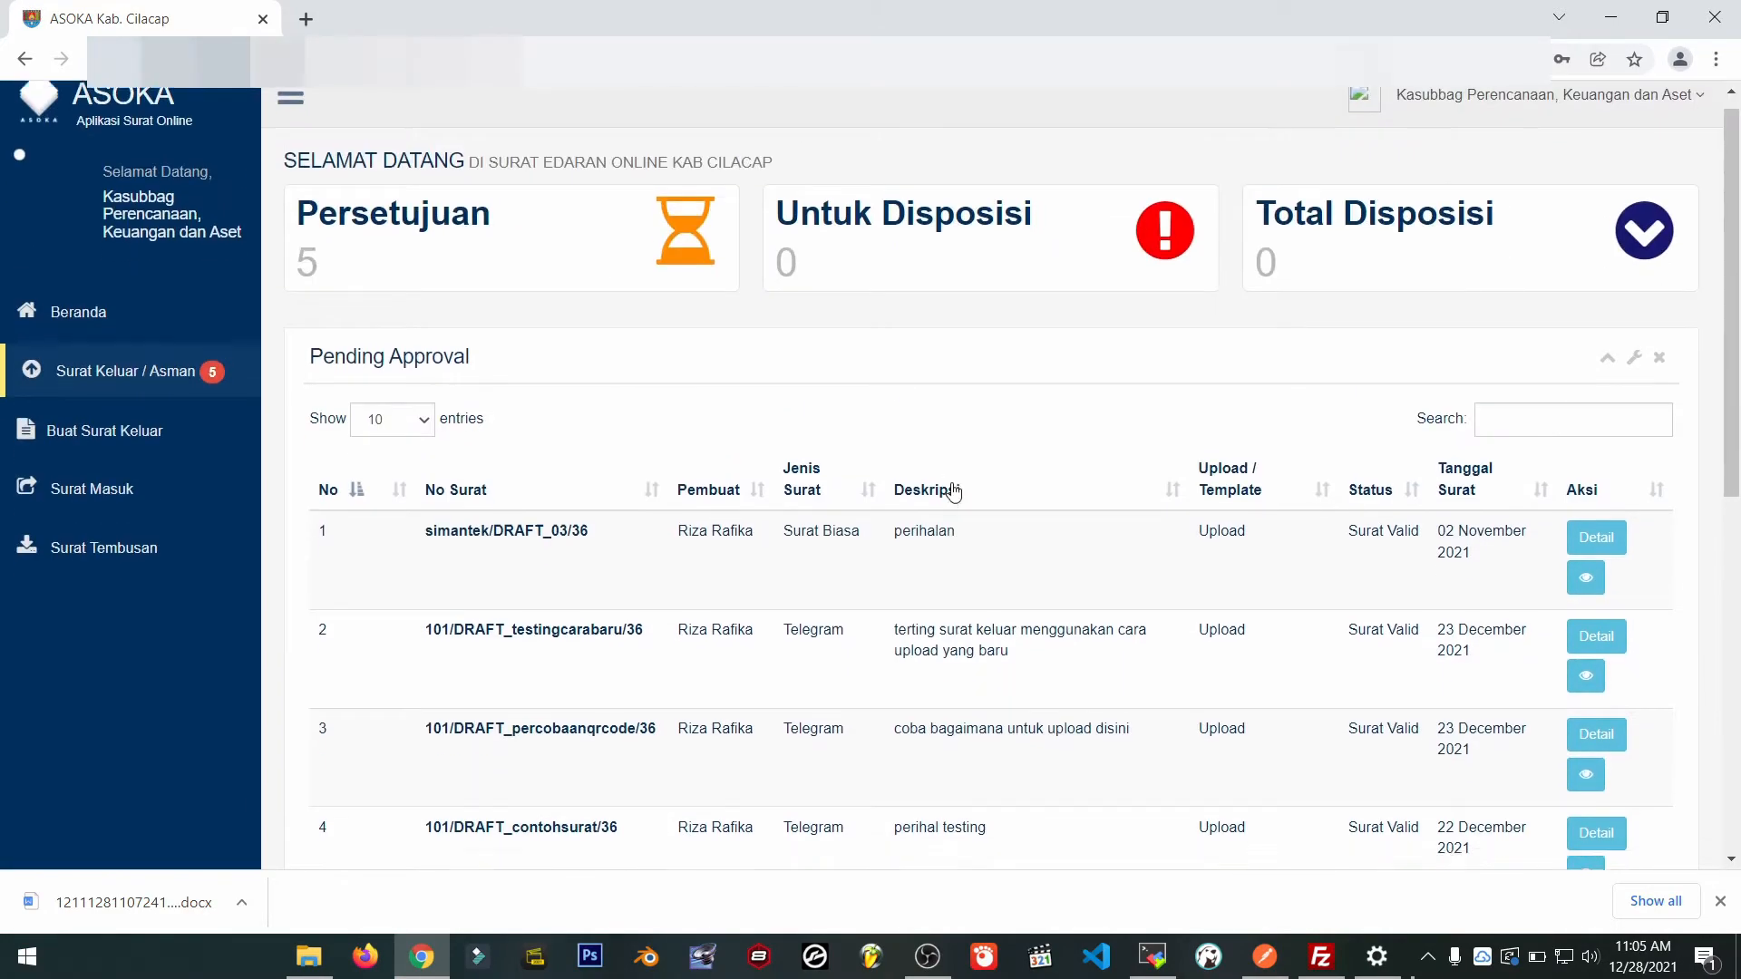
Inspect the rejected asistensi letter's file and history in Histori Asman.
{"action": "scroll", "coordinate": [948, 493], "scroll_direction": "down", "scroll_amount": 8}
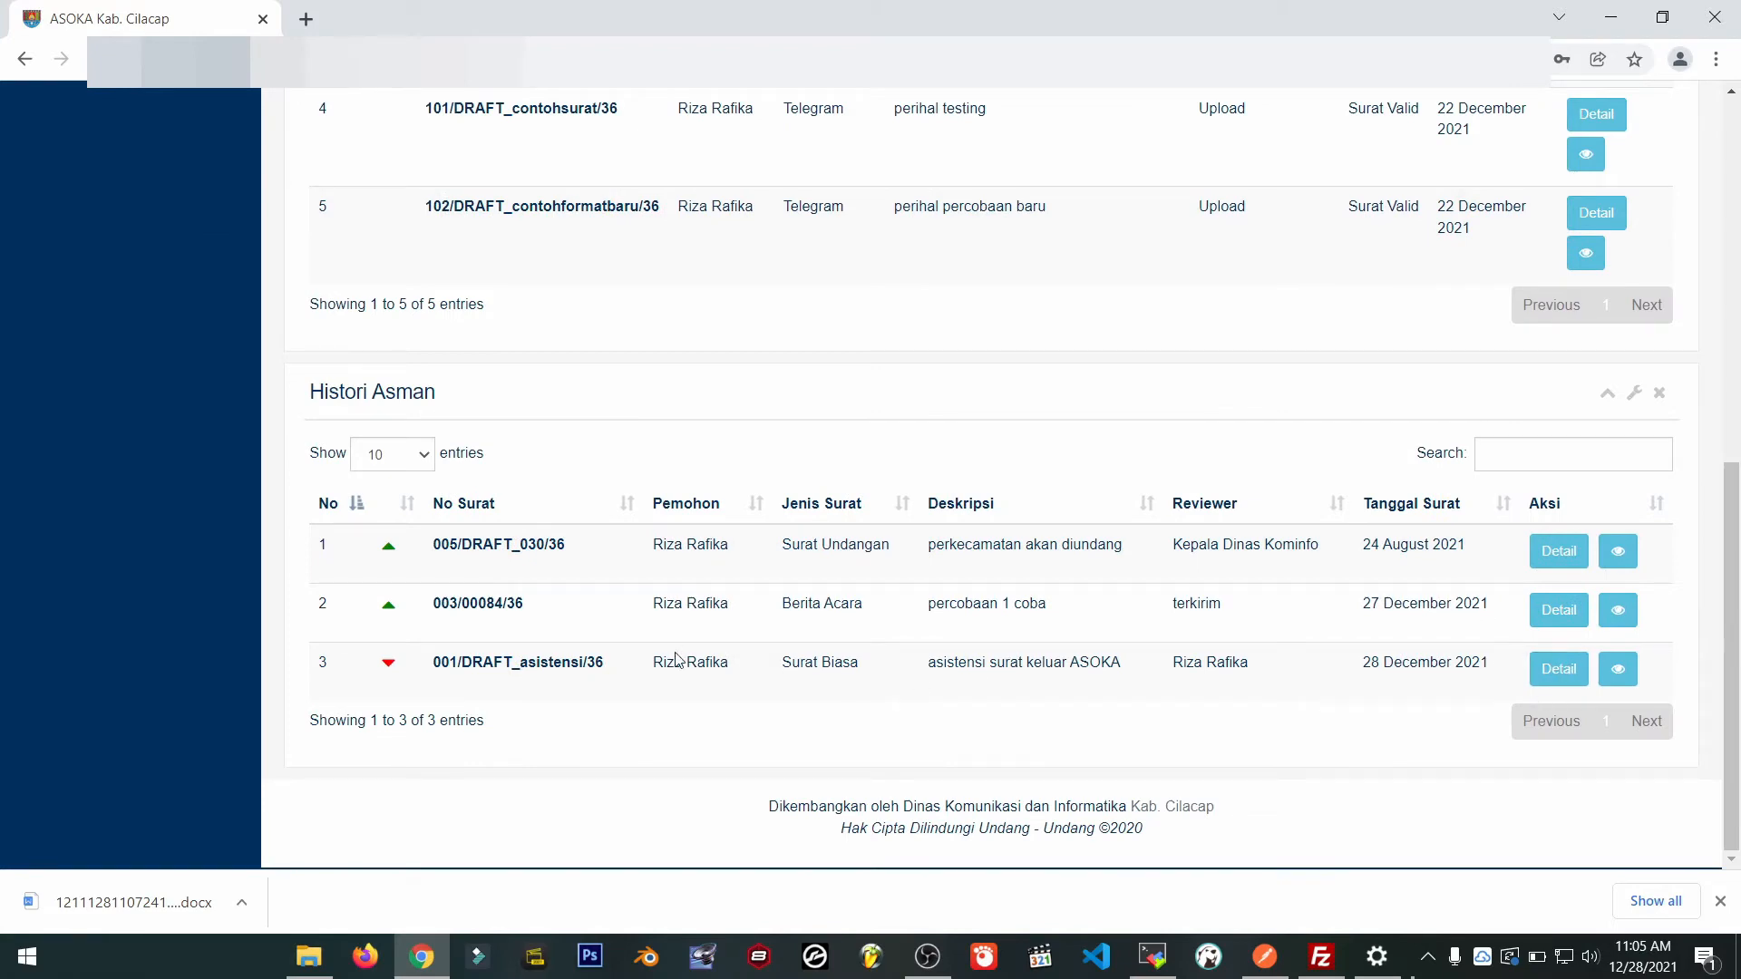
{"action": "left_click", "coordinate": [1558, 670]}
{"action": "left_click", "coordinate": [594, 225]}
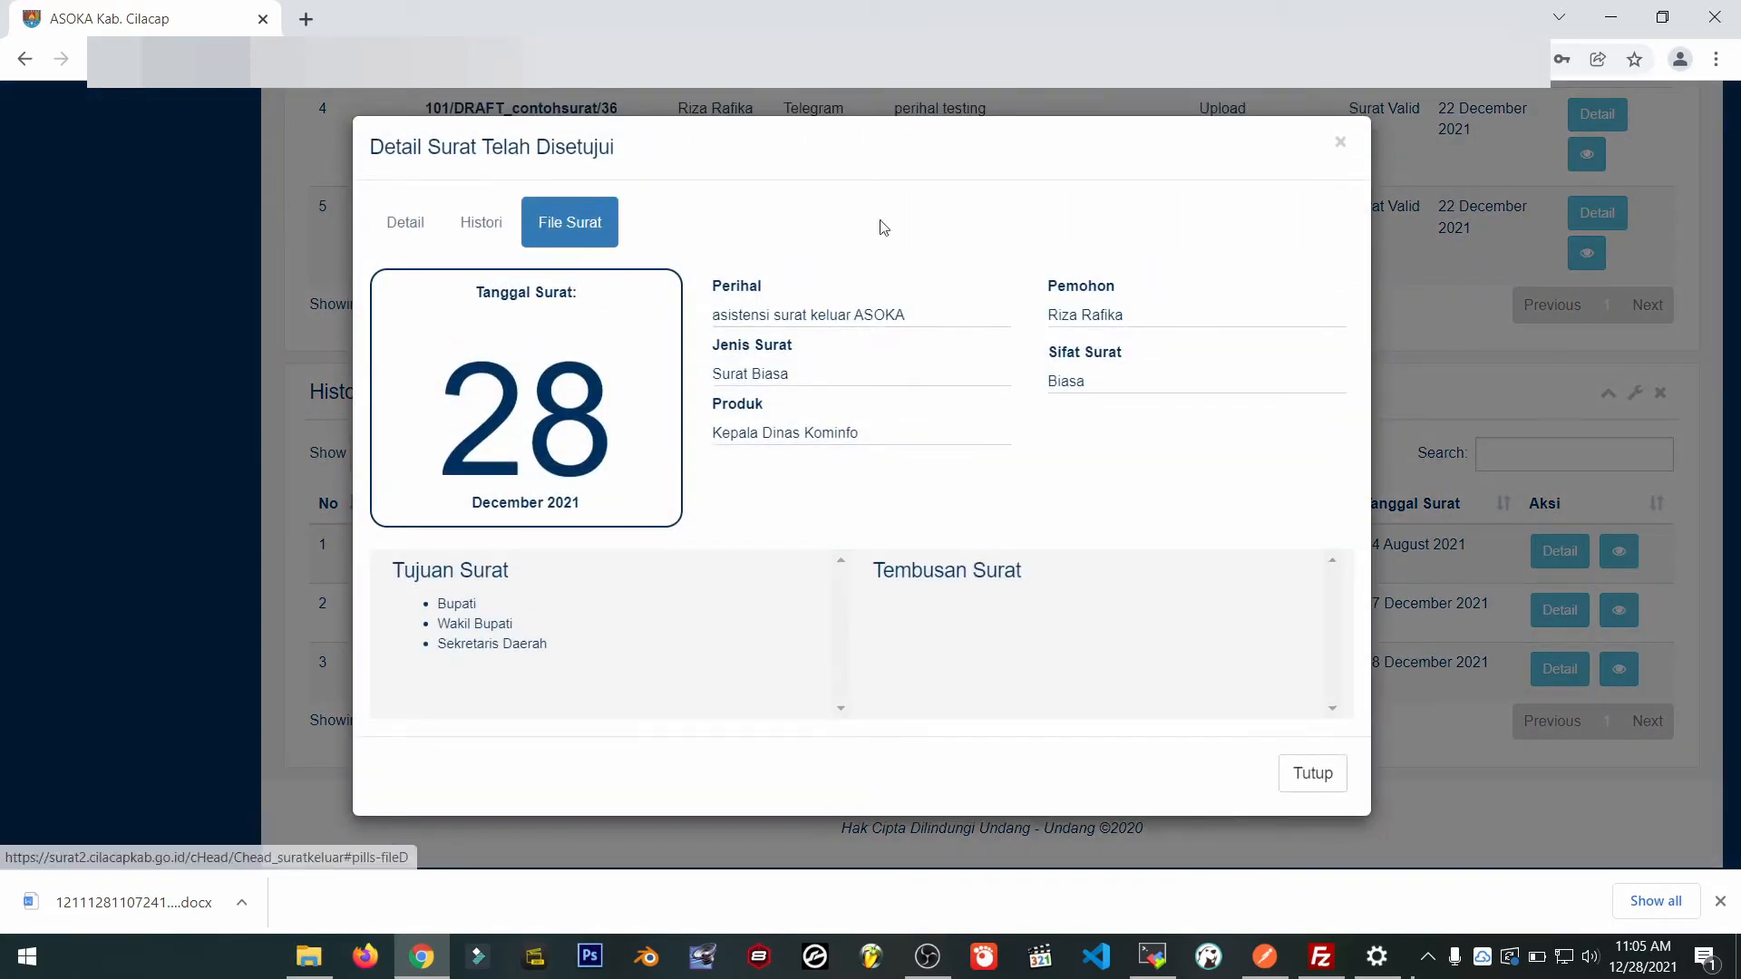
{"action": "left_click", "coordinate": [468, 227]}
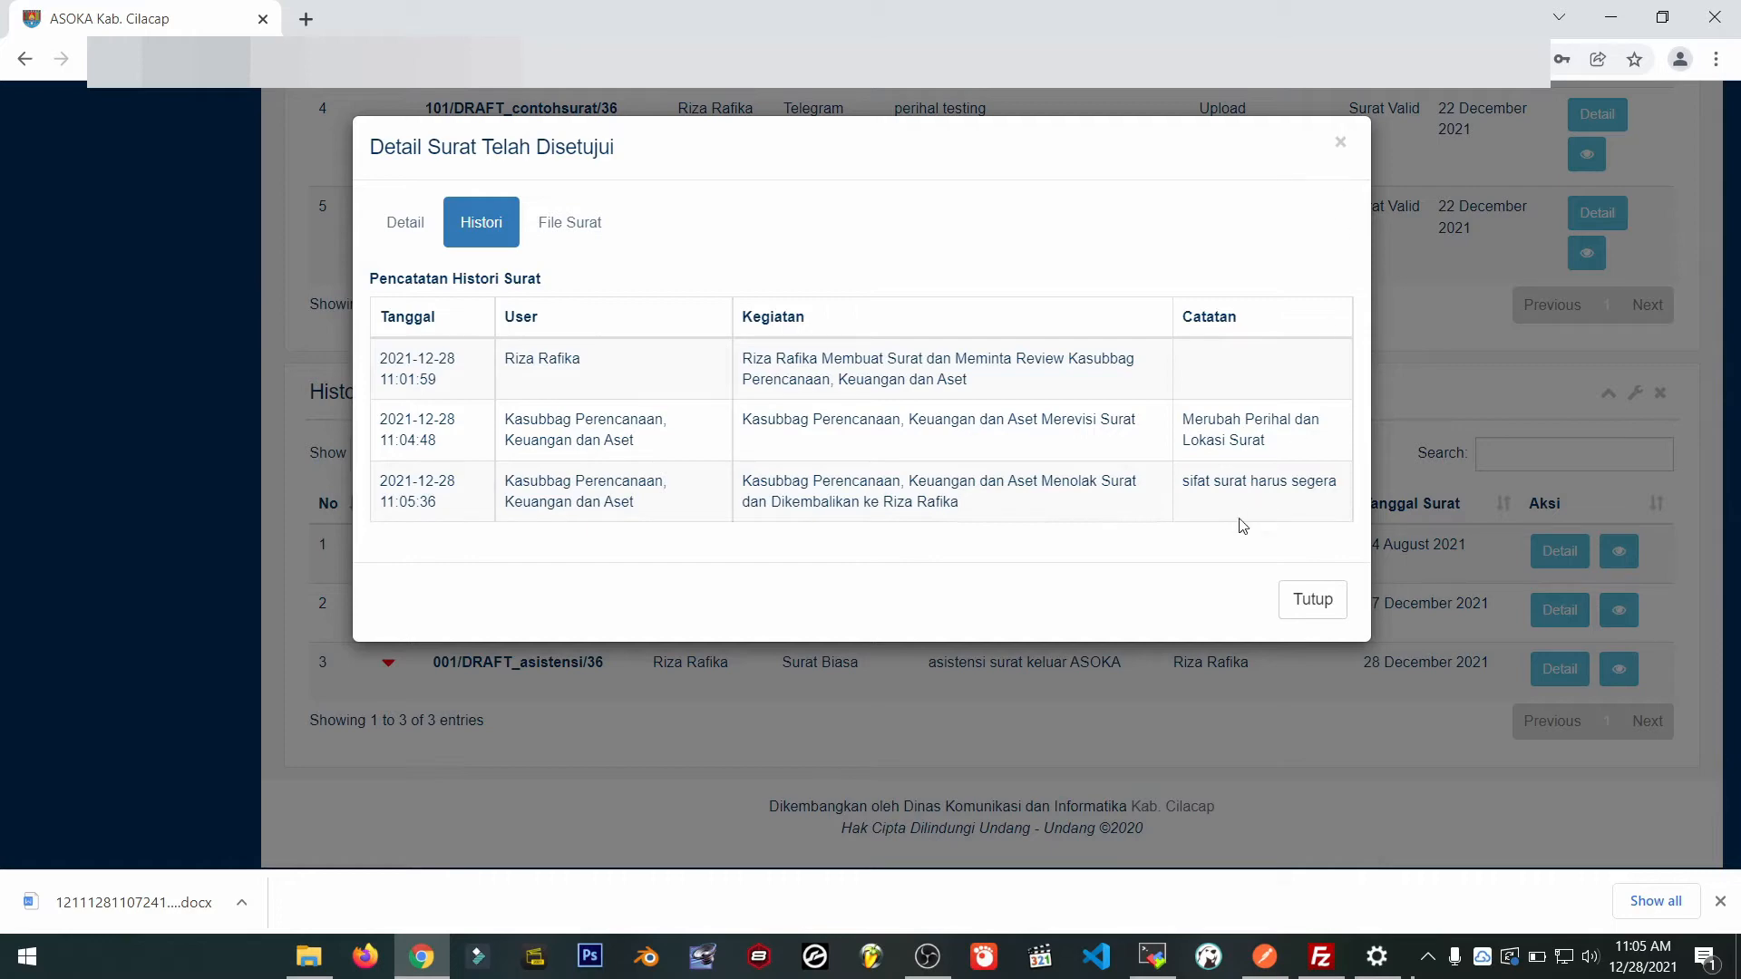
{"action": "left_click", "coordinate": [1340, 143]}
Log out of the Kasubbag Perencanaan, Keuangan dan Aset account.
{"action": "scroll", "coordinate": [1239, 420], "scroll_direction": "up", "scroll_amount": 10}
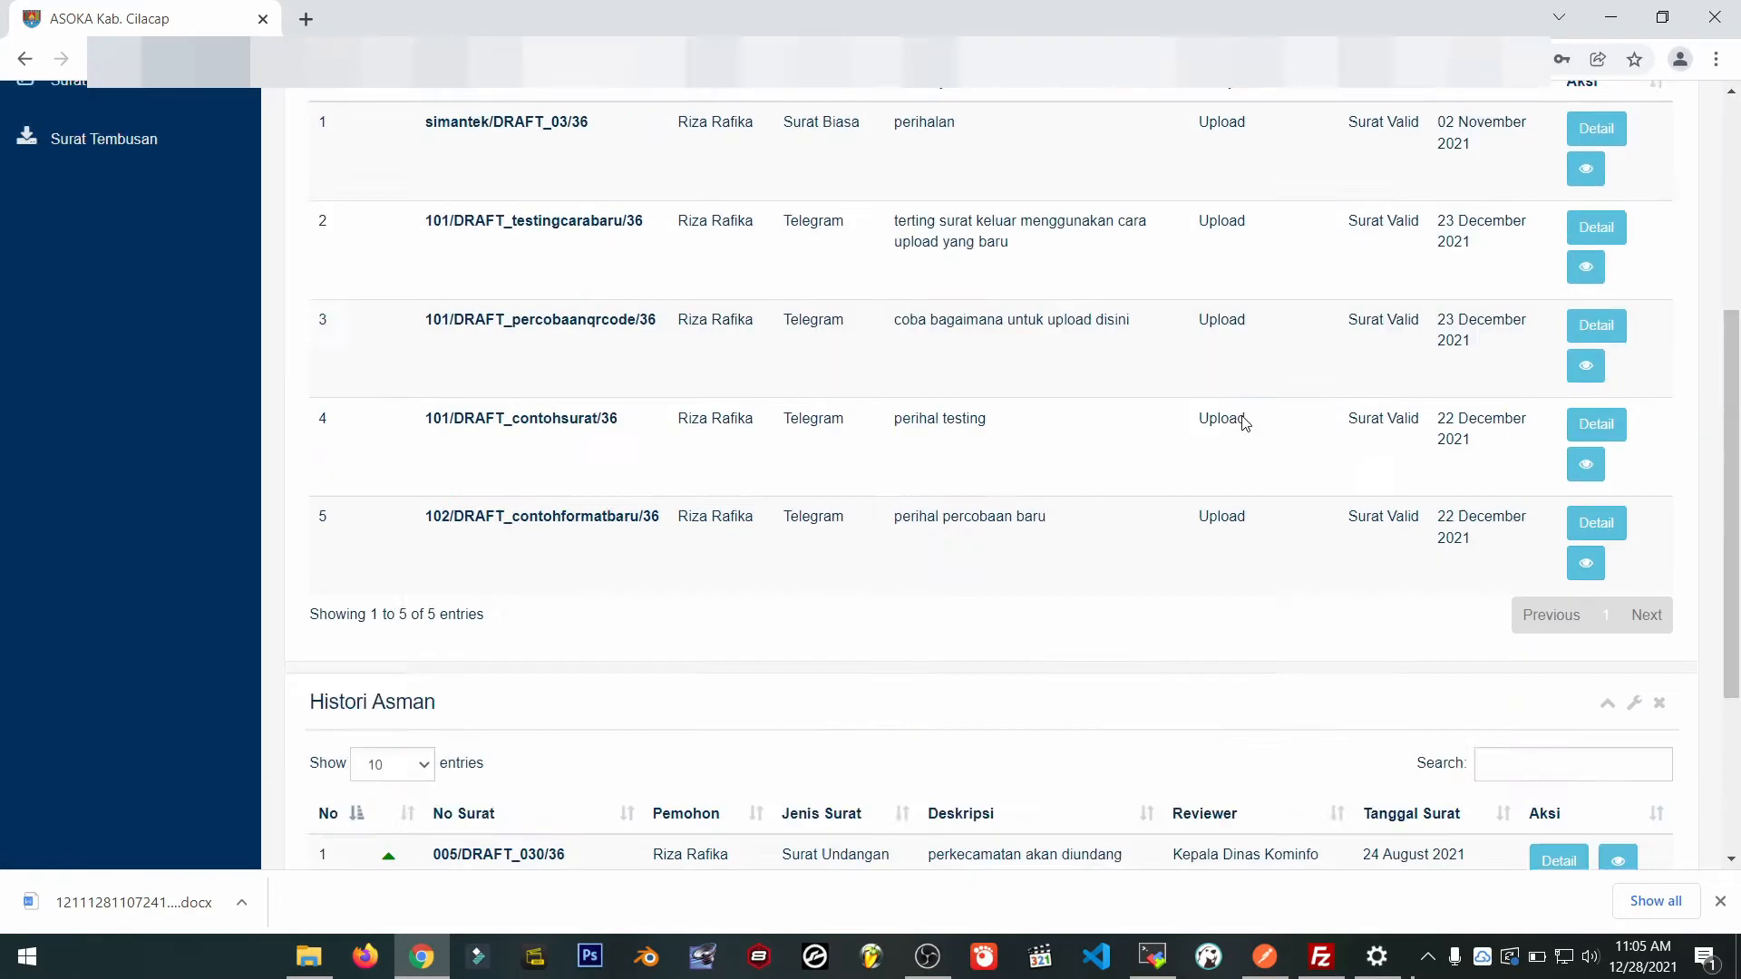
{"action": "left_click", "coordinate": [1470, 109]}
{"action": "left_click", "coordinate": [1530, 263]}
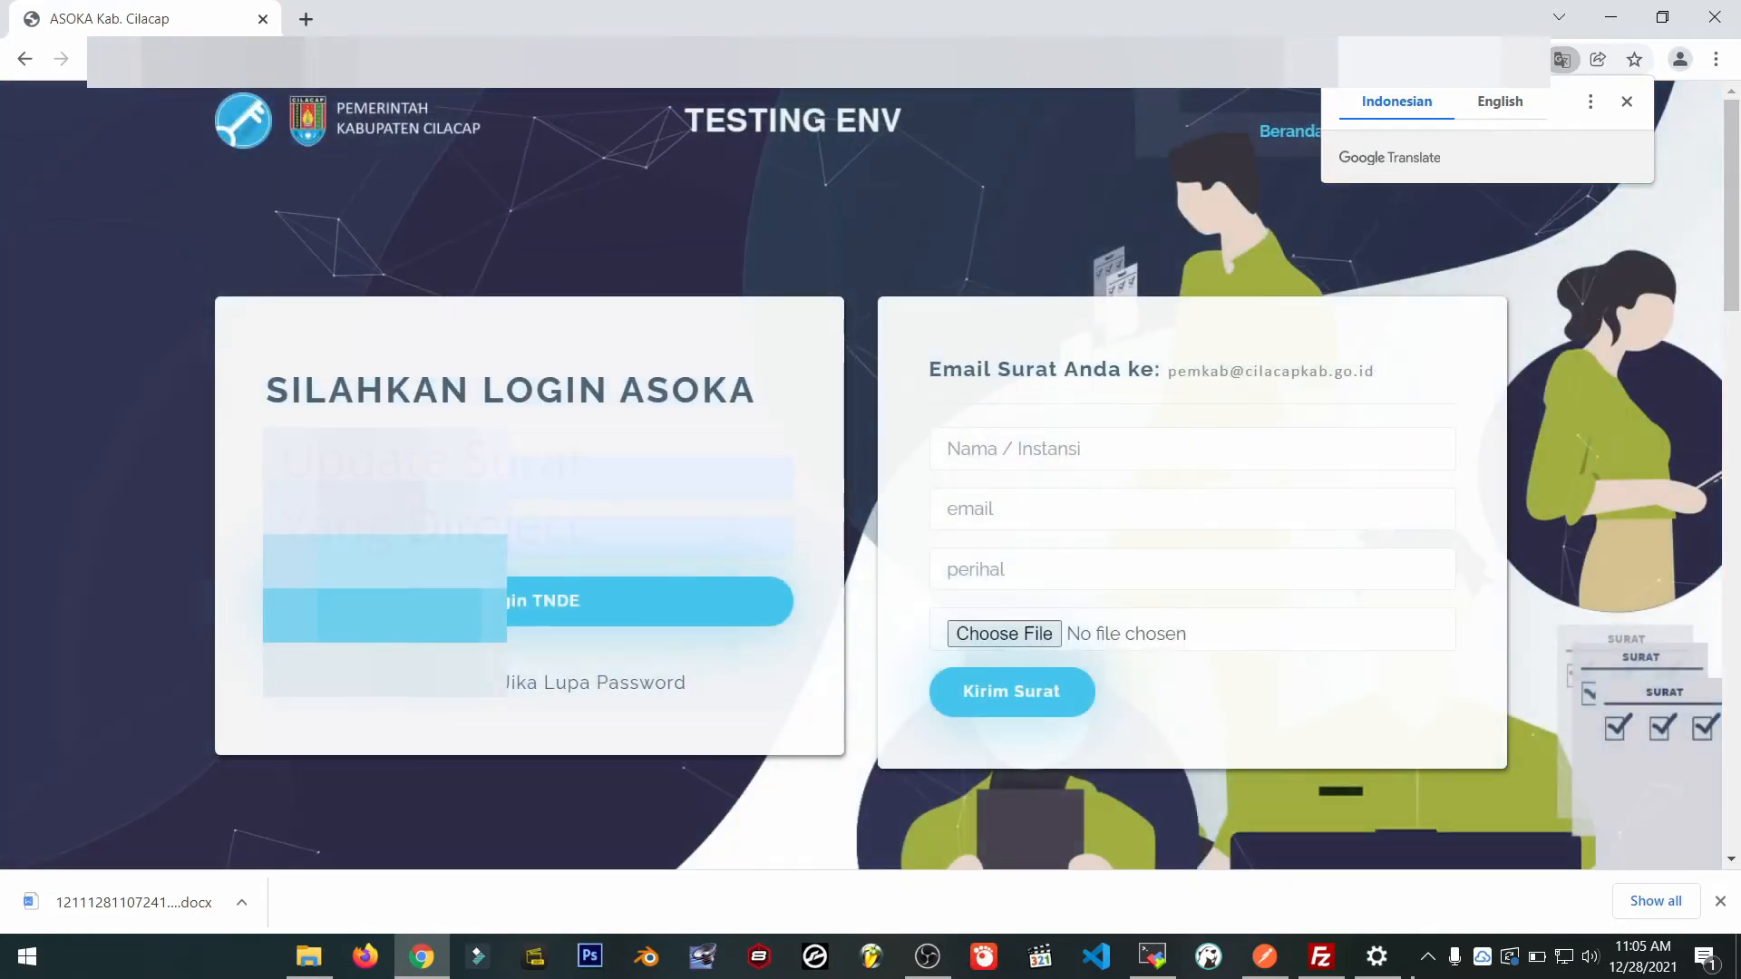
Log back in and locate the rejected draft 001/DRAFT_asistensi/36 with comment 'sifat surat harus segera'.
{"action": "left_click", "coordinate": [414, 478]}
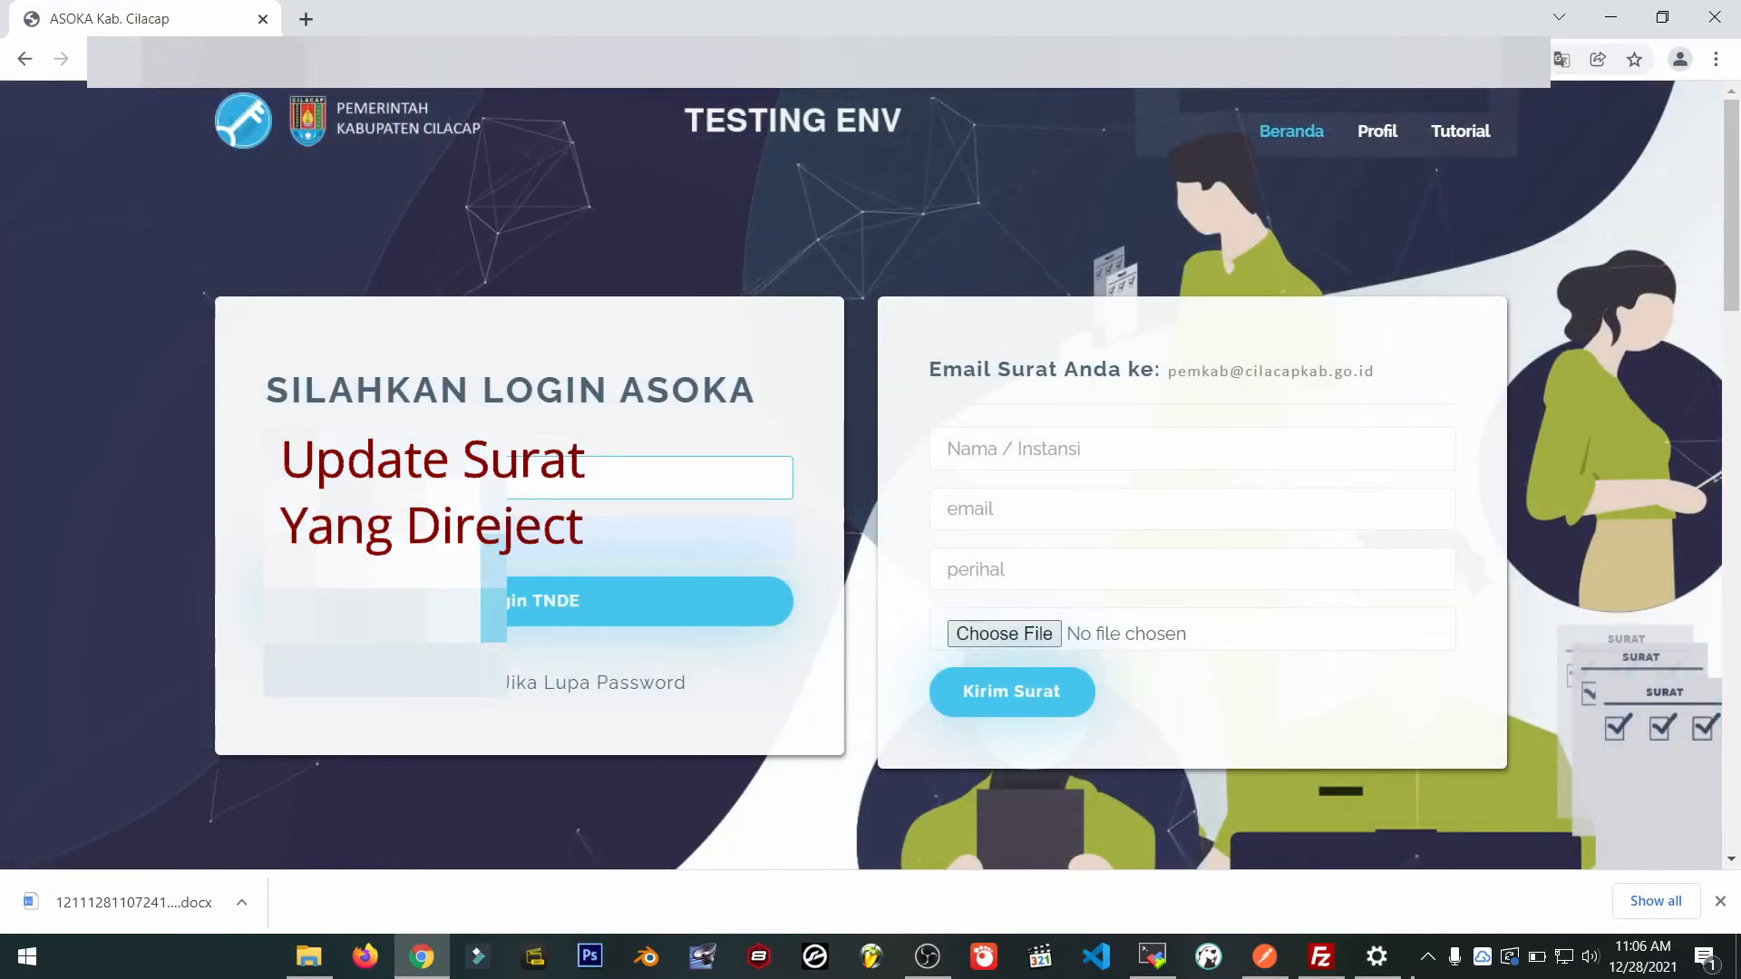
{"action": "left_click", "coordinate": [531, 613]}
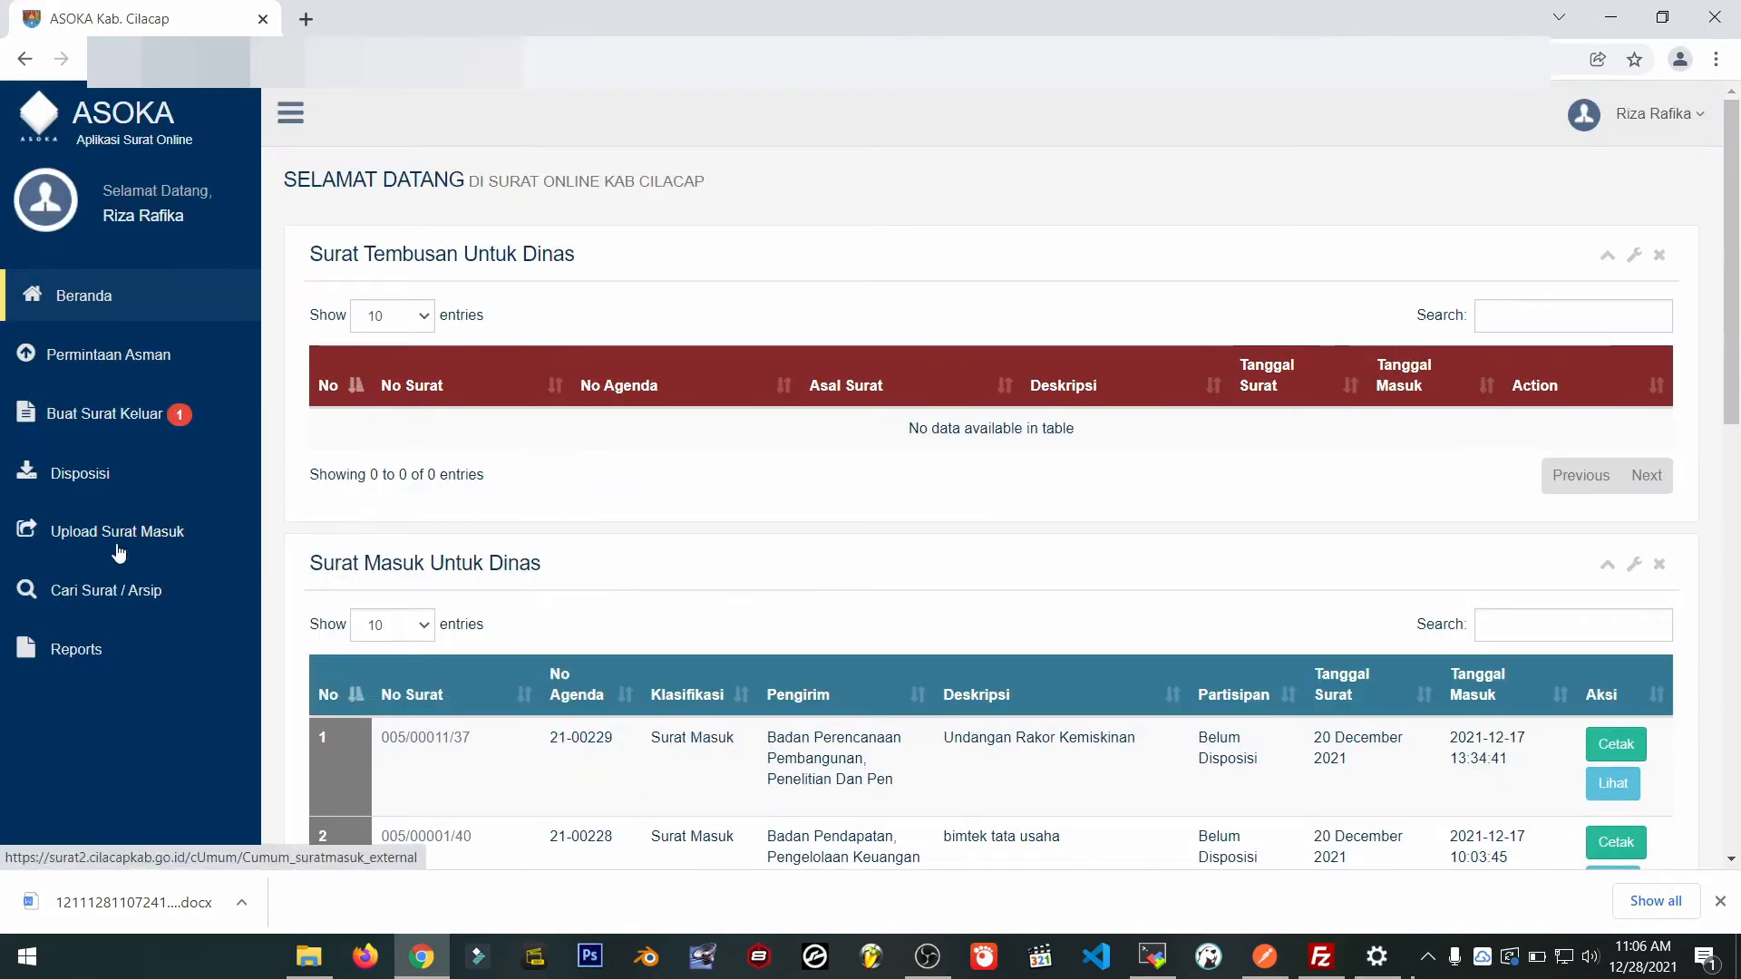
{"action": "left_click", "coordinate": [128, 415]}
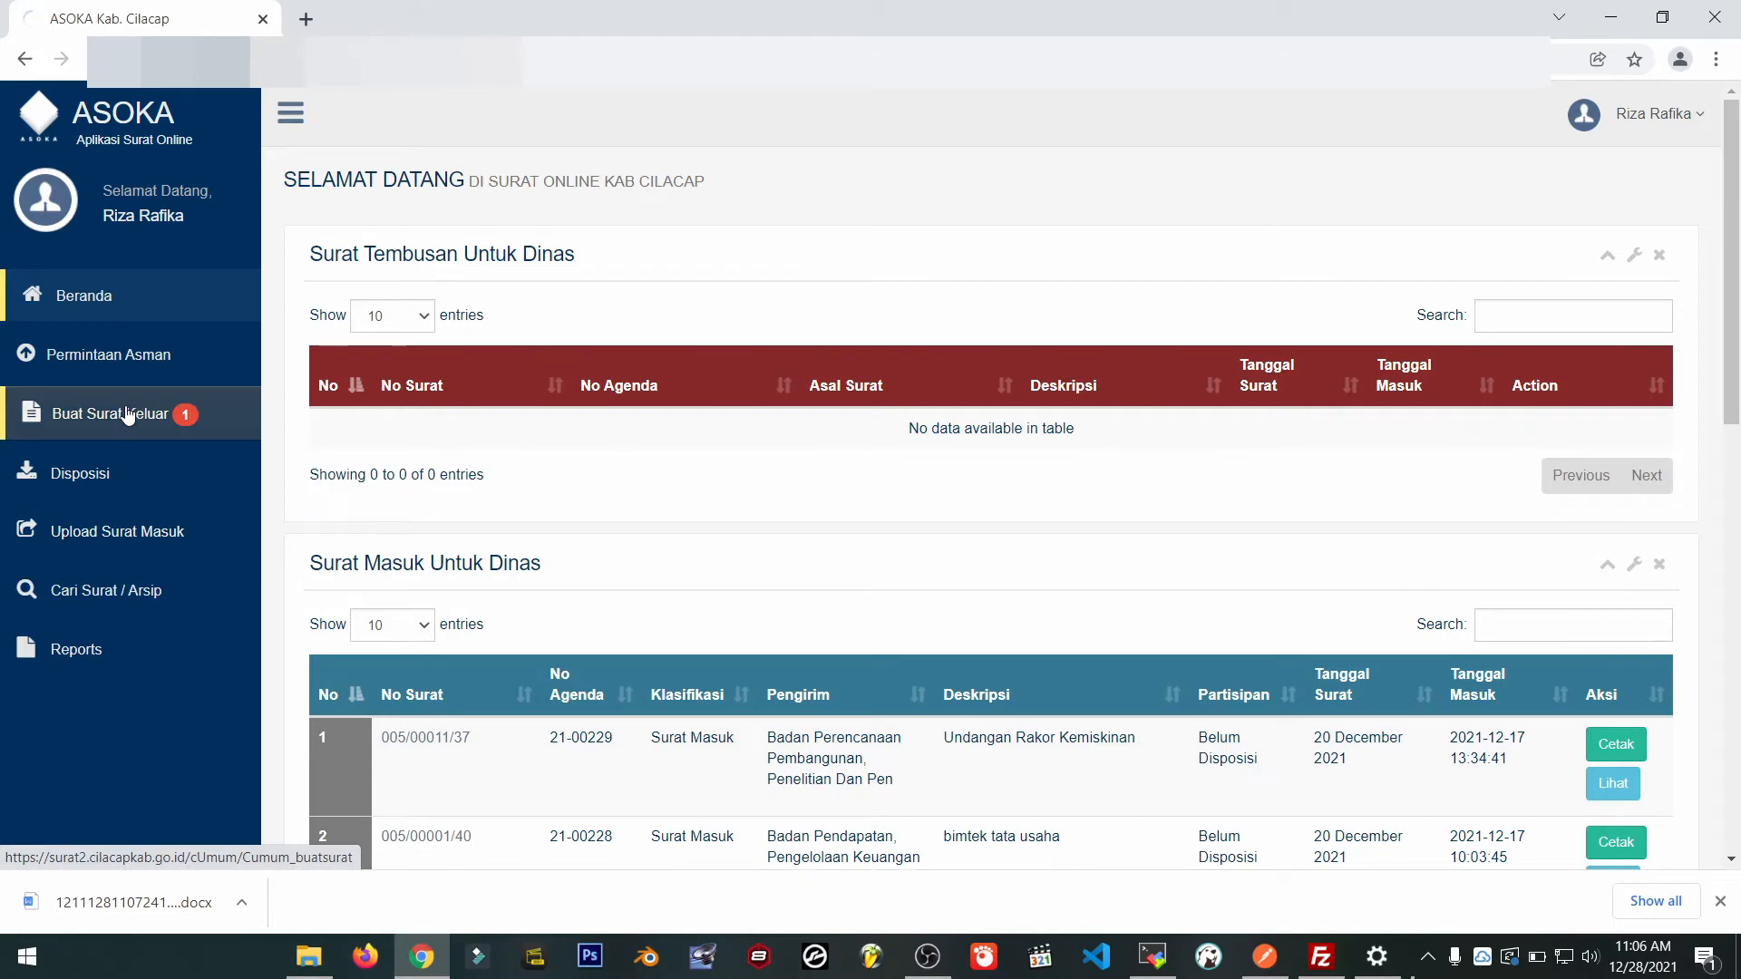
{"action": "scroll", "coordinate": [874, 488], "scroll_direction": "down", "scroll_amount": 12}
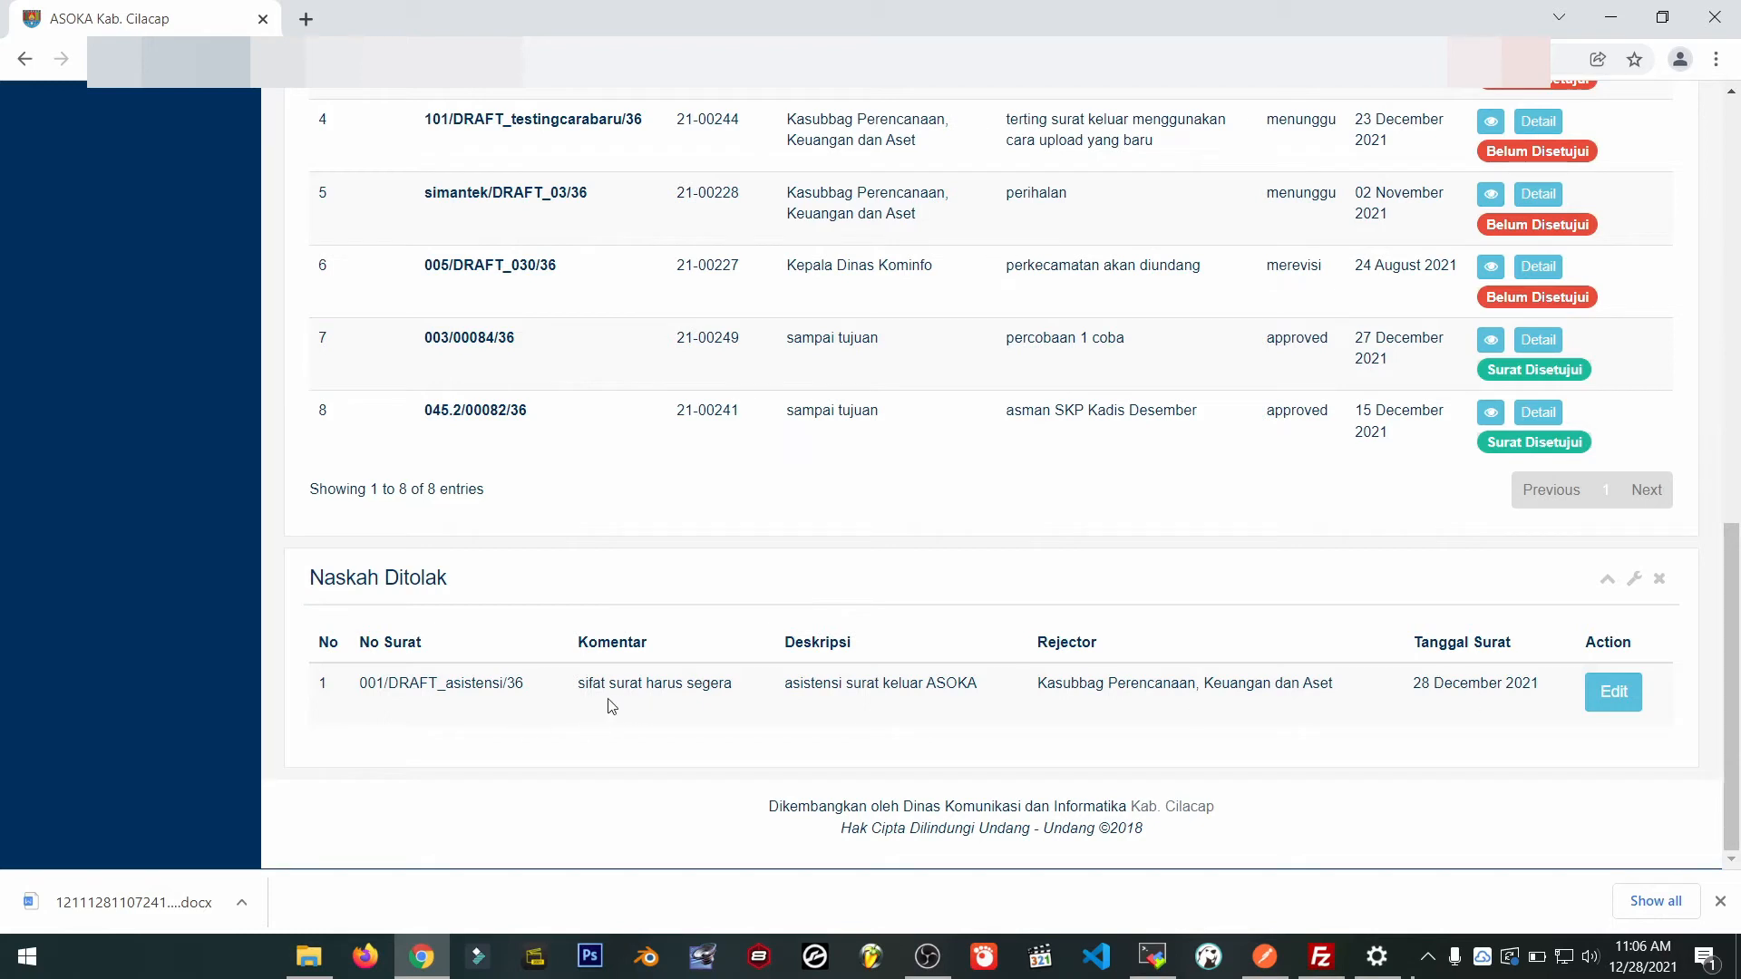
{"action": "left_click_drag", "start_coordinate": [576, 689], "coordinate": [820, 687]}
{"action": "left_click", "coordinate": [1009, 725]}
Open the rejected asistensi draft in the EDIT SURAT BIASA form.
{"action": "left_click", "coordinate": [1615, 695]}
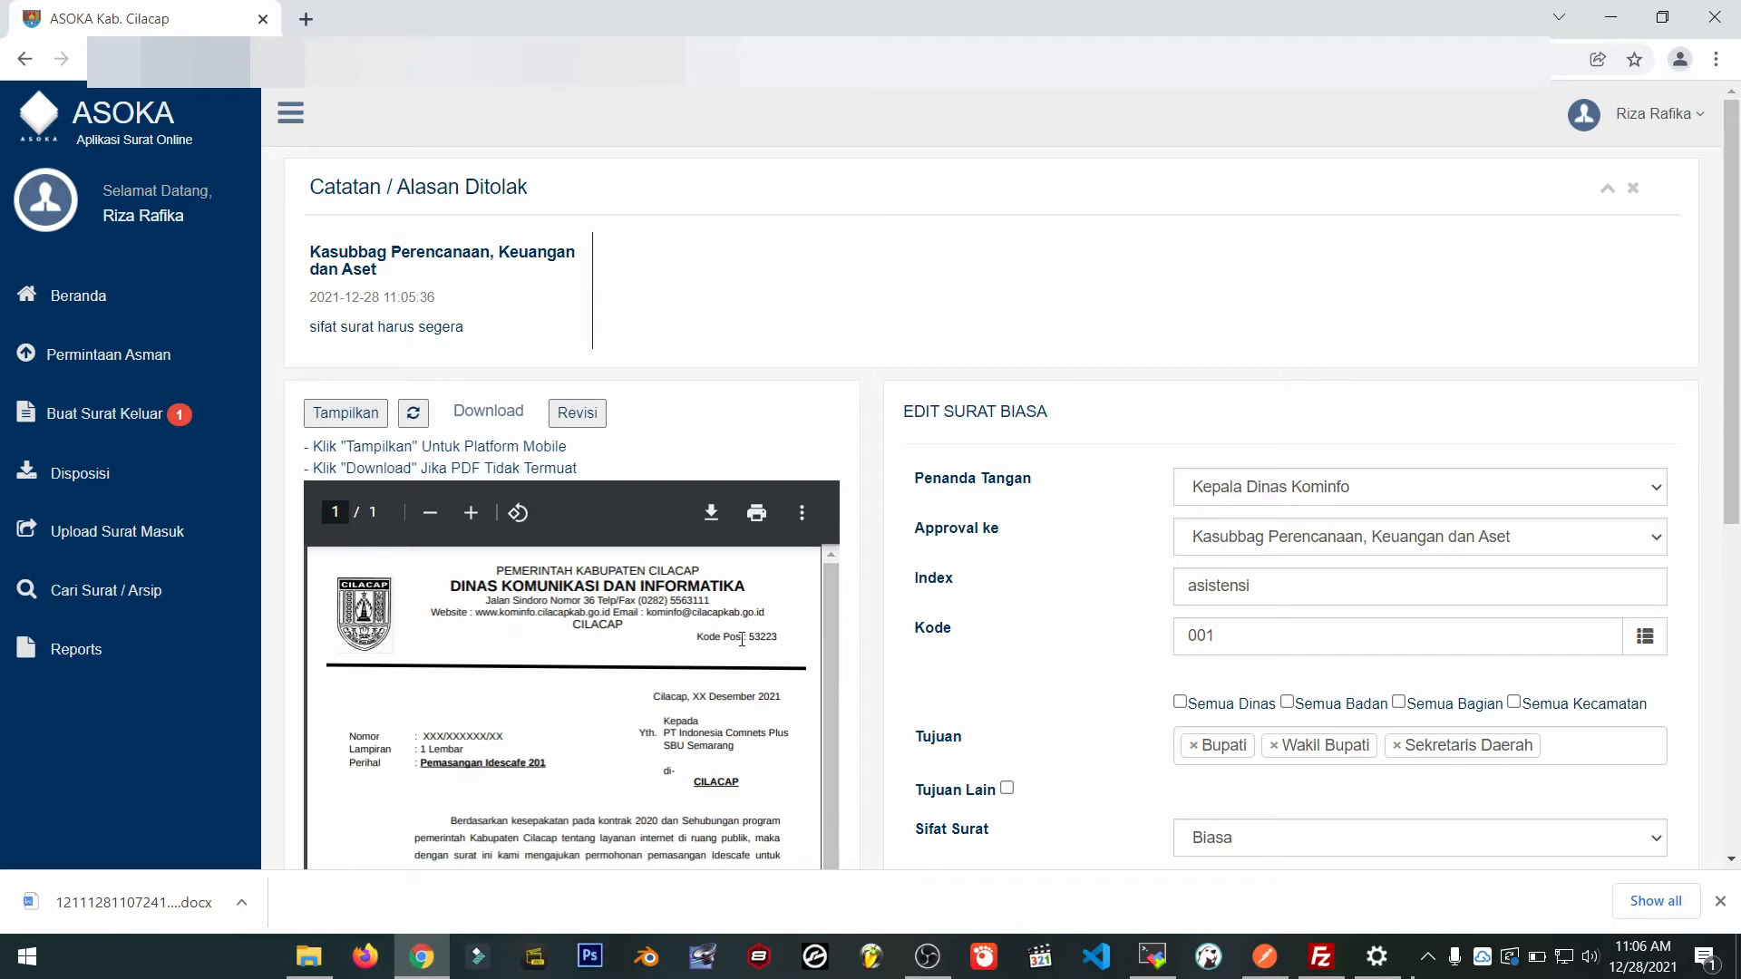
{"action": "scroll", "coordinate": [742, 640], "scroll_direction": "down", "scroll_amount": 3}
{"action": "scroll", "coordinate": [742, 639], "scroll_direction": "up", "scroll_amount": 3}
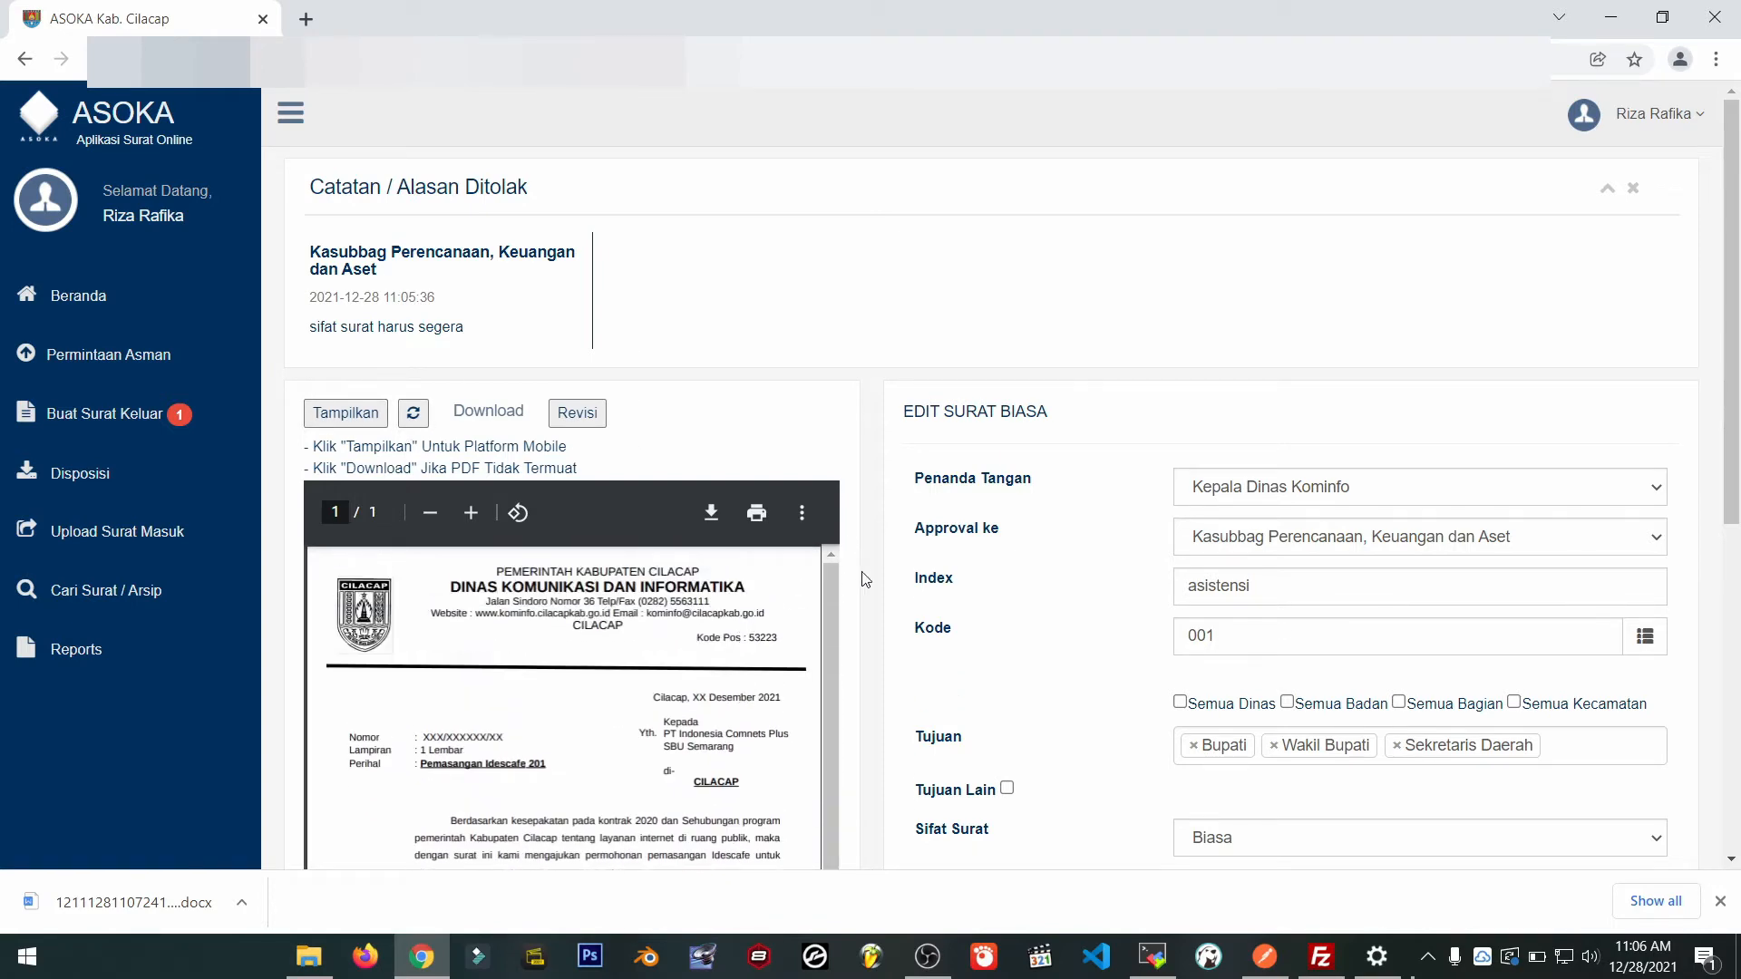
{"action": "scroll", "coordinate": [873, 583], "scroll_direction": "down", "scroll_amount": 5}
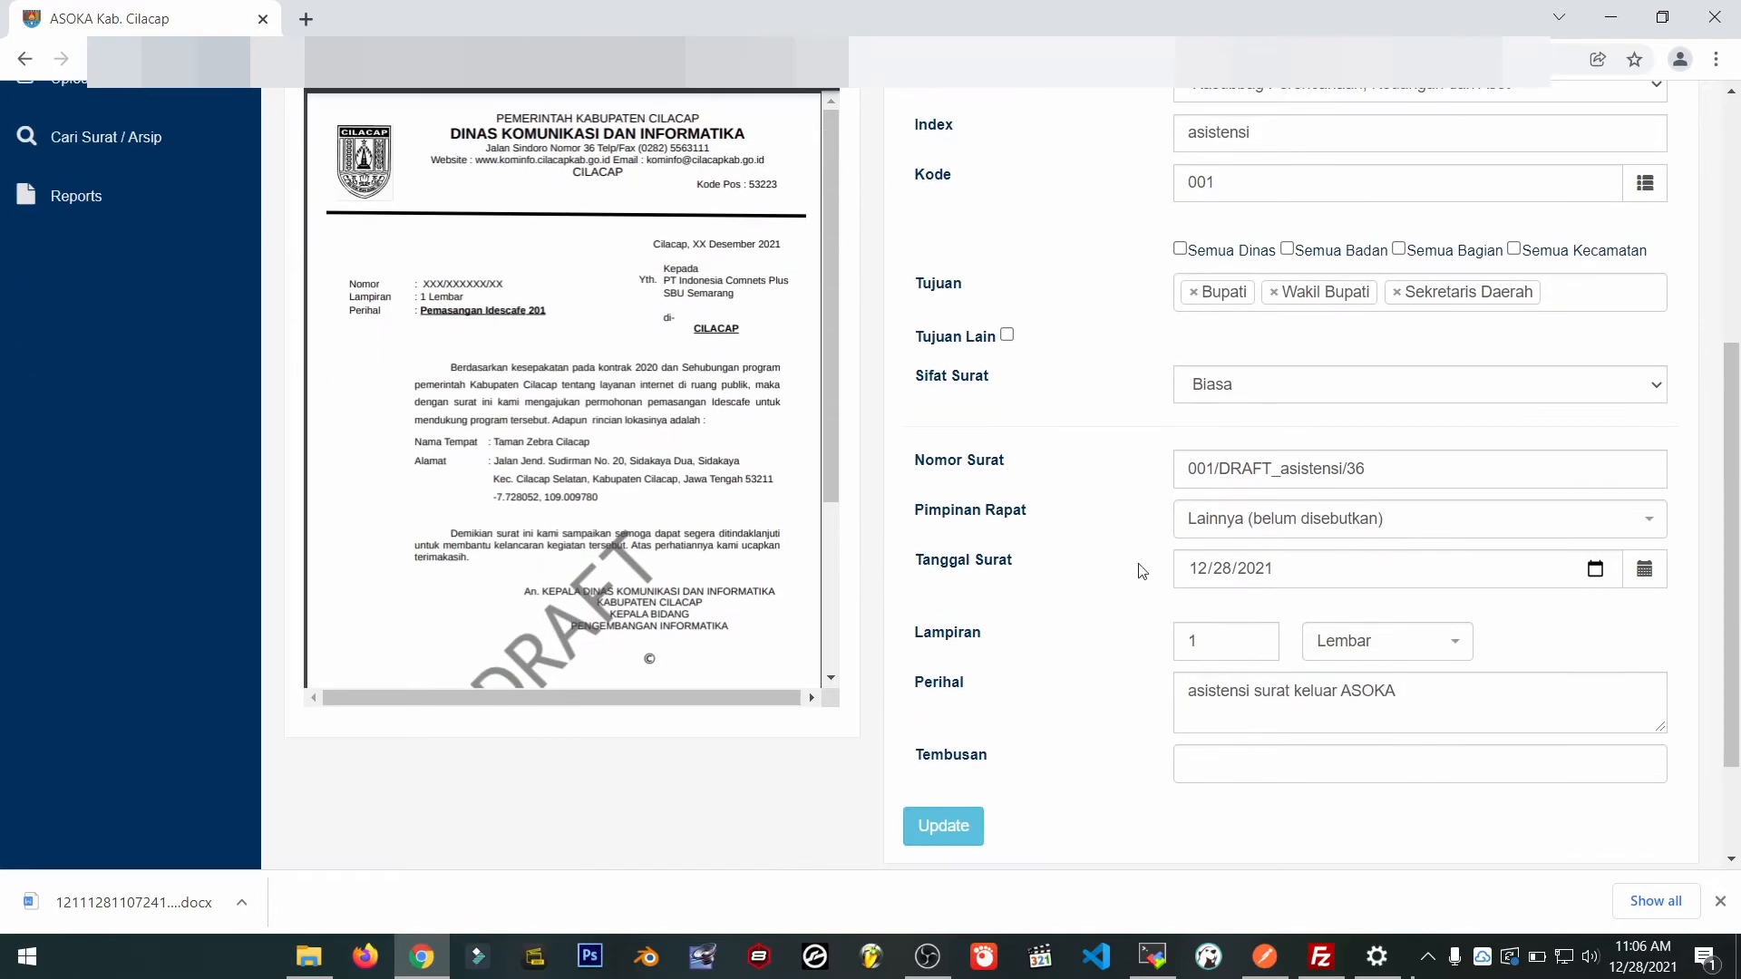
{"action": "scroll", "coordinate": [872, 489], "scroll_direction": "up", "scroll_amount": 3}
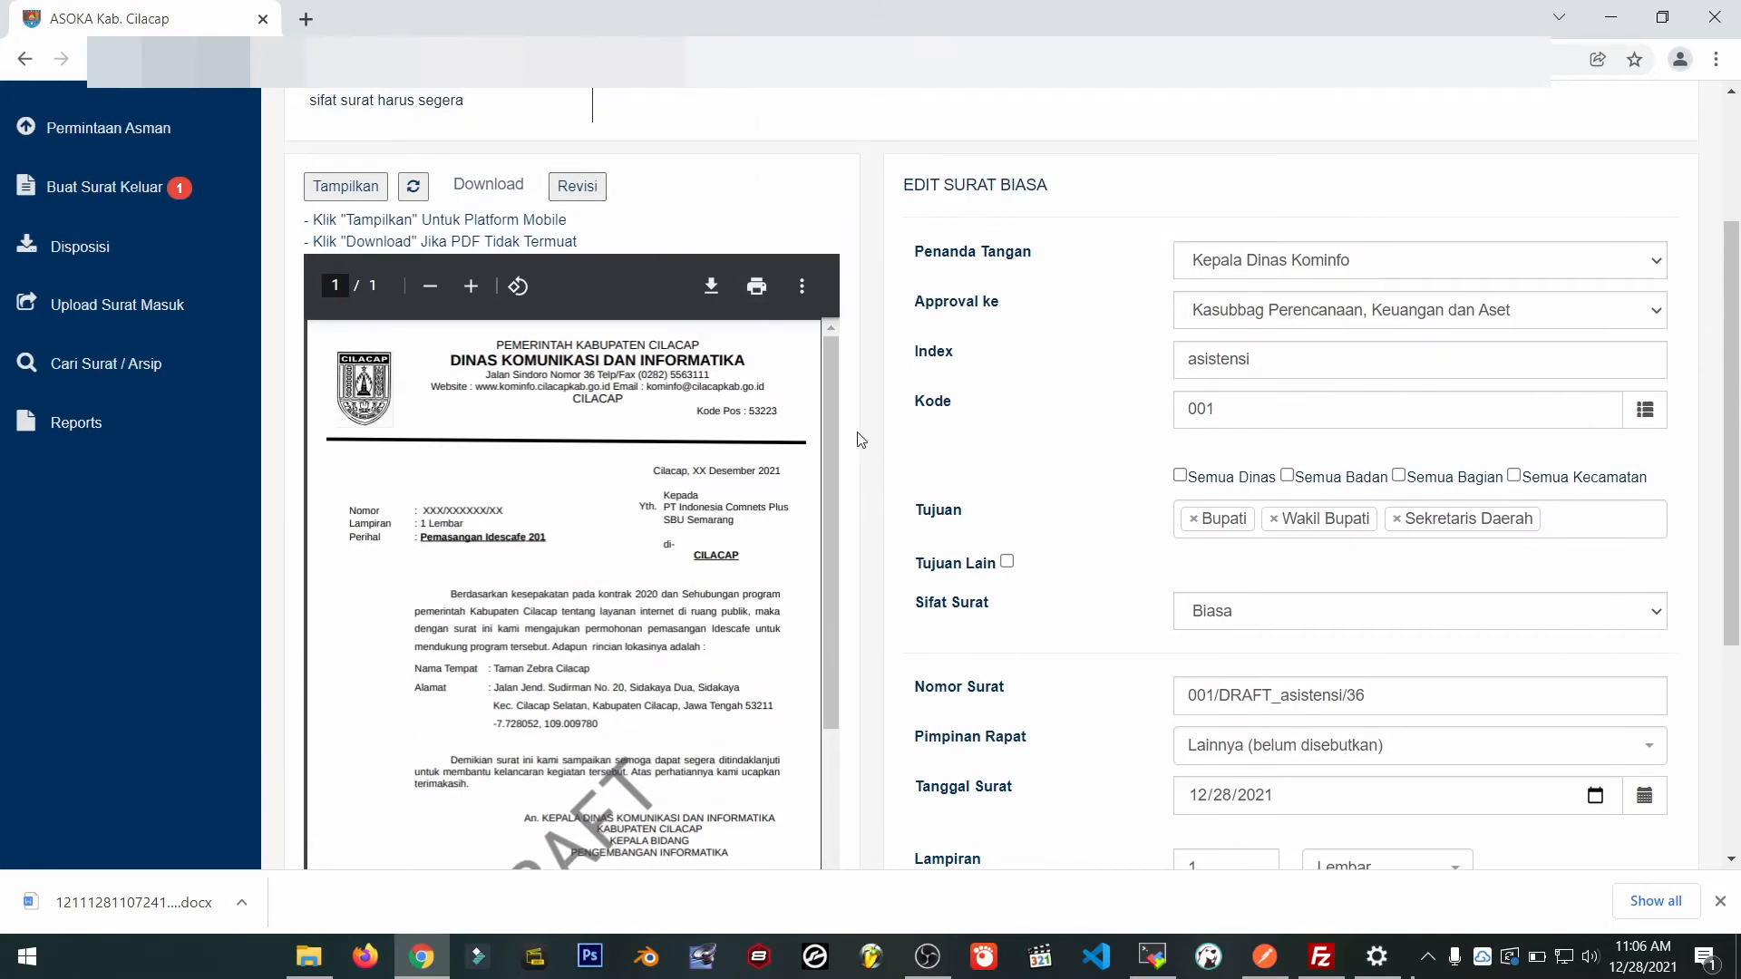
{"action": "scroll", "coordinate": [876, 440], "scroll_direction": "up", "scroll_amount": 1}
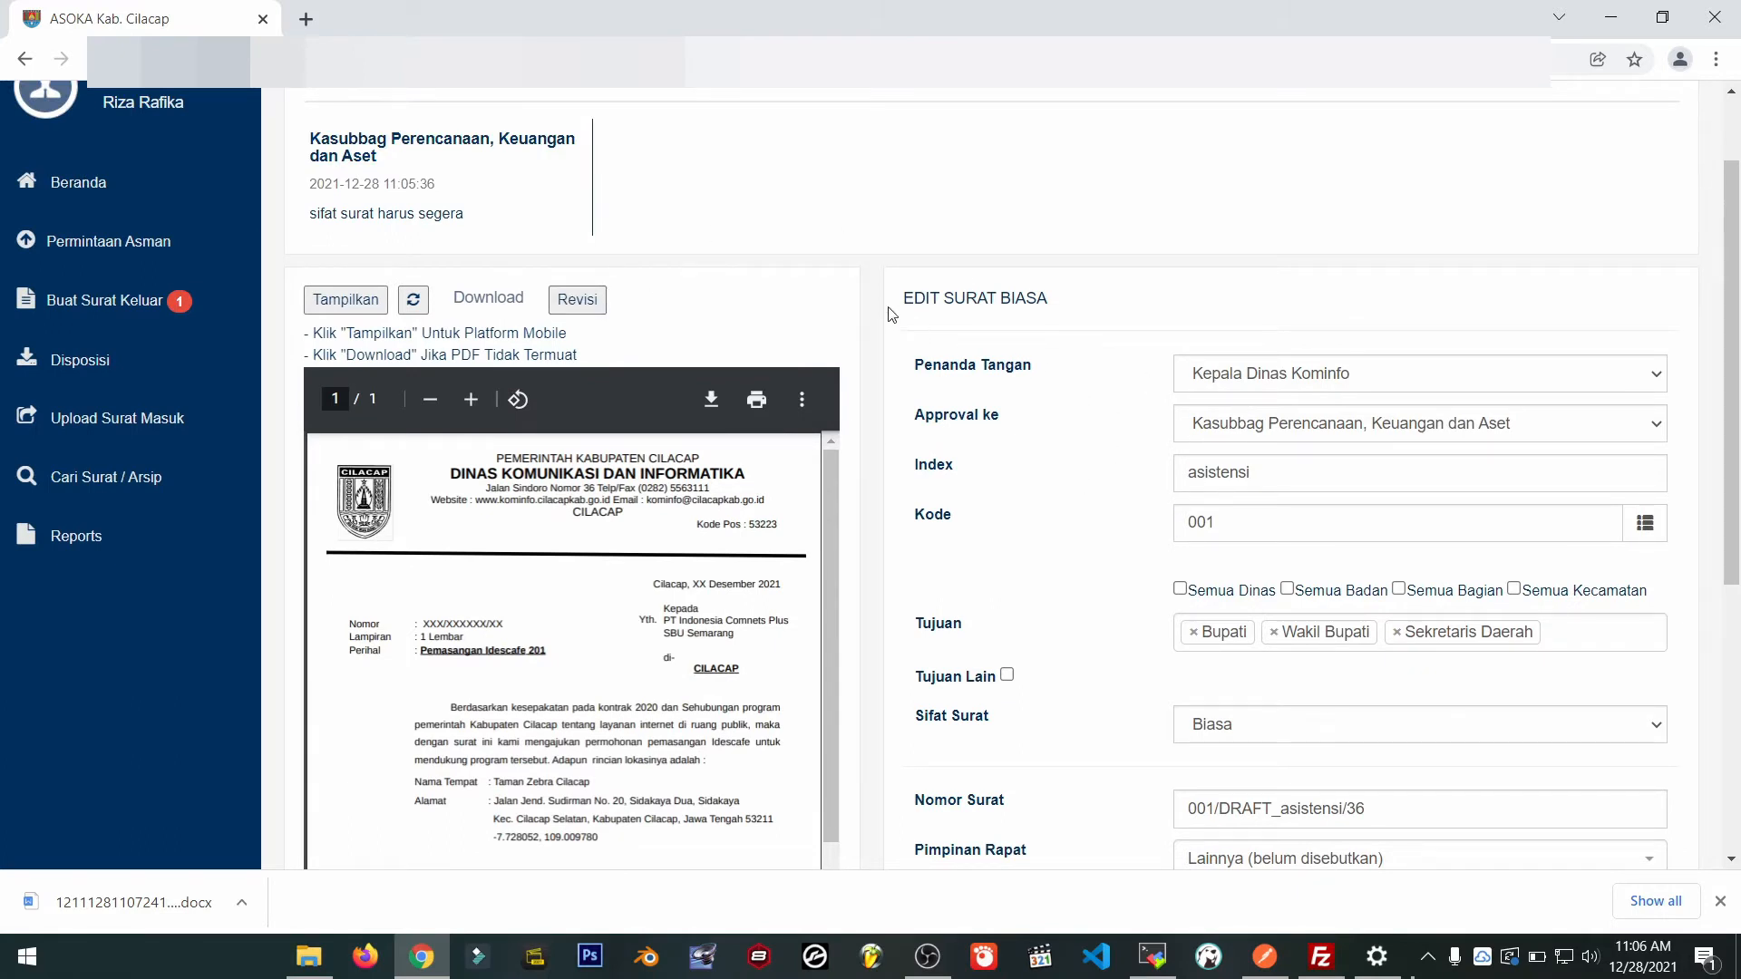
{"action": "left_click_drag", "start_coordinate": [889, 306], "coordinate": [1131, 315]}
{"action": "left_click", "coordinate": [1131, 314]}
{"action": "scroll", "coordinate": [1081, 573], "scroll_direction": "down", "scroll_amount": 2}
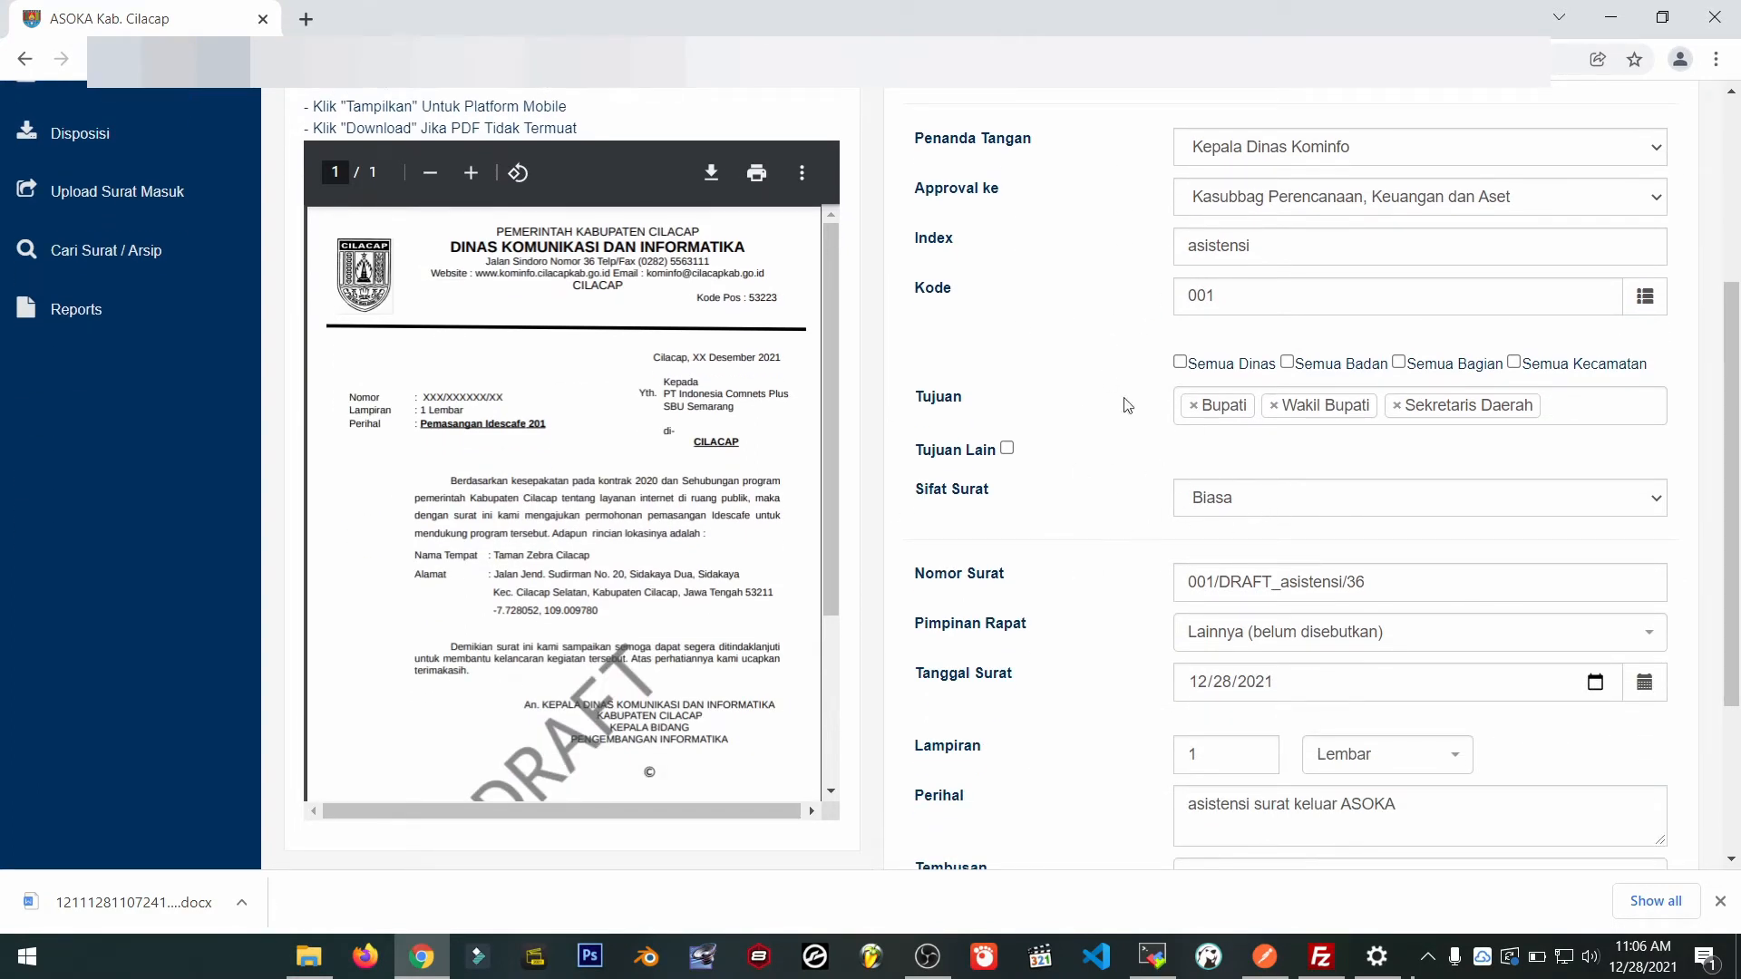
Set Sifat Surat to Segera and start adding '(sege' to the Perihal.
{"action": "left_click", "coordinate": [1232, 500]}
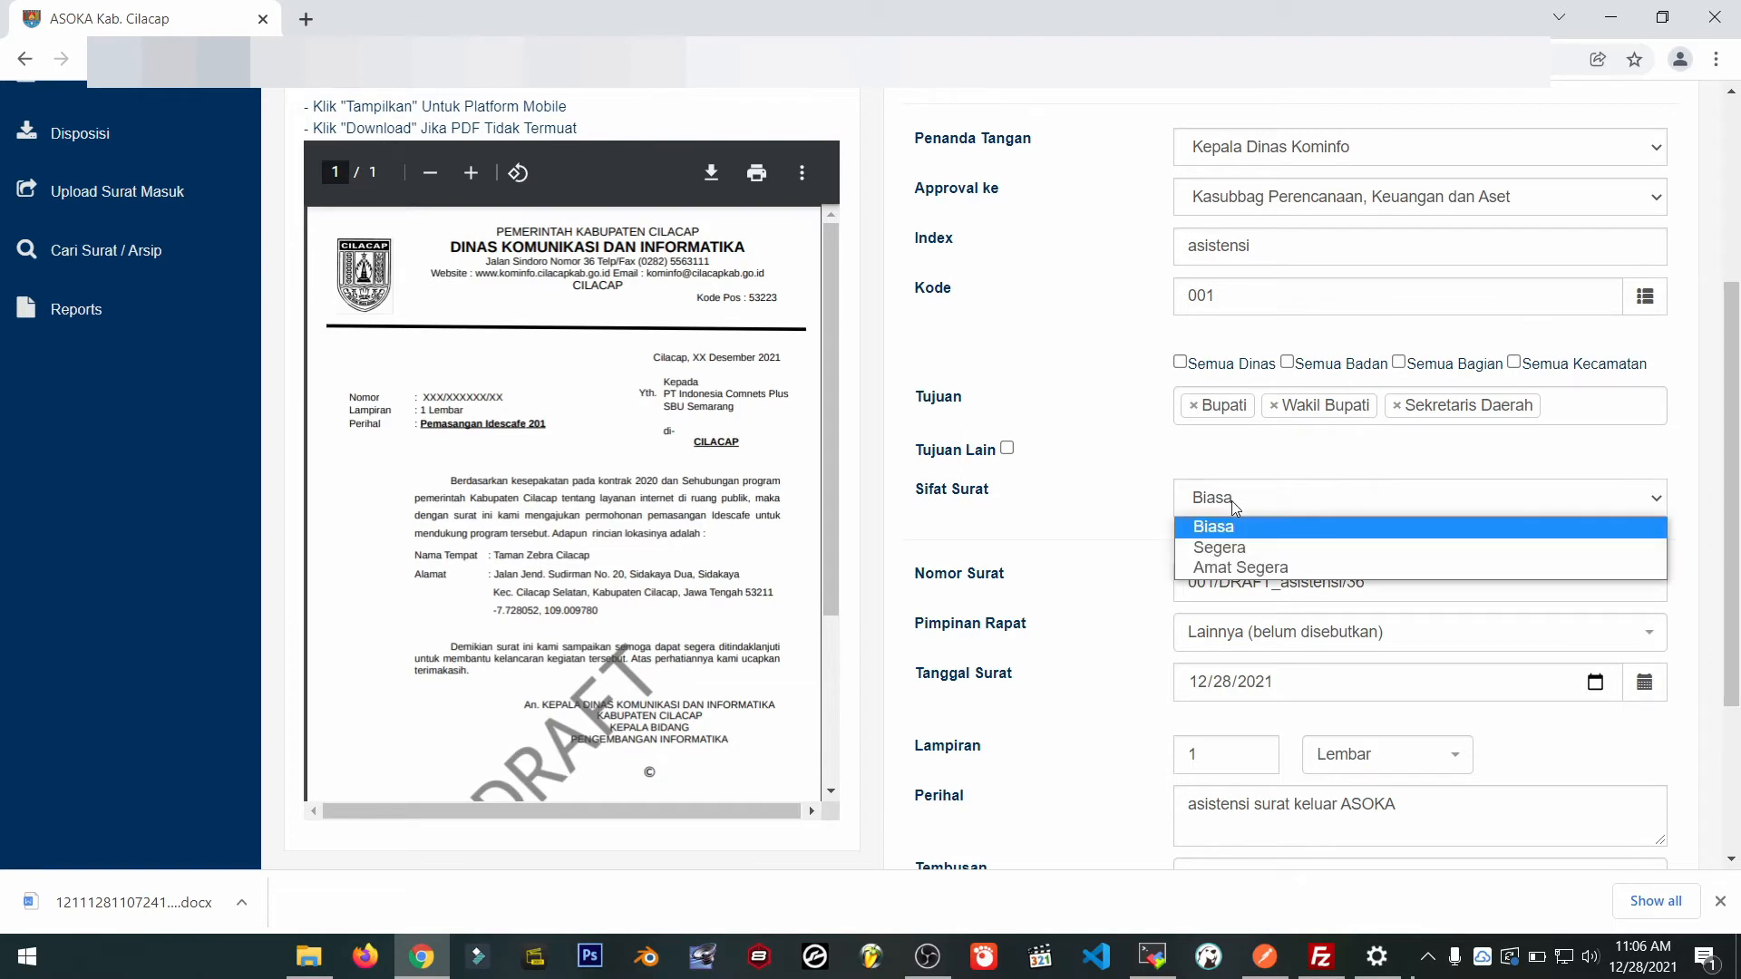
{"action": "left_click", "coordinate": [1243, 549]}
{"action": "scroll", "coordinate": [1269, 635], "scroll_direction": "down", "scroll_amount": 2}
{"action": "left_click", "coordinate": [1439, 693]}
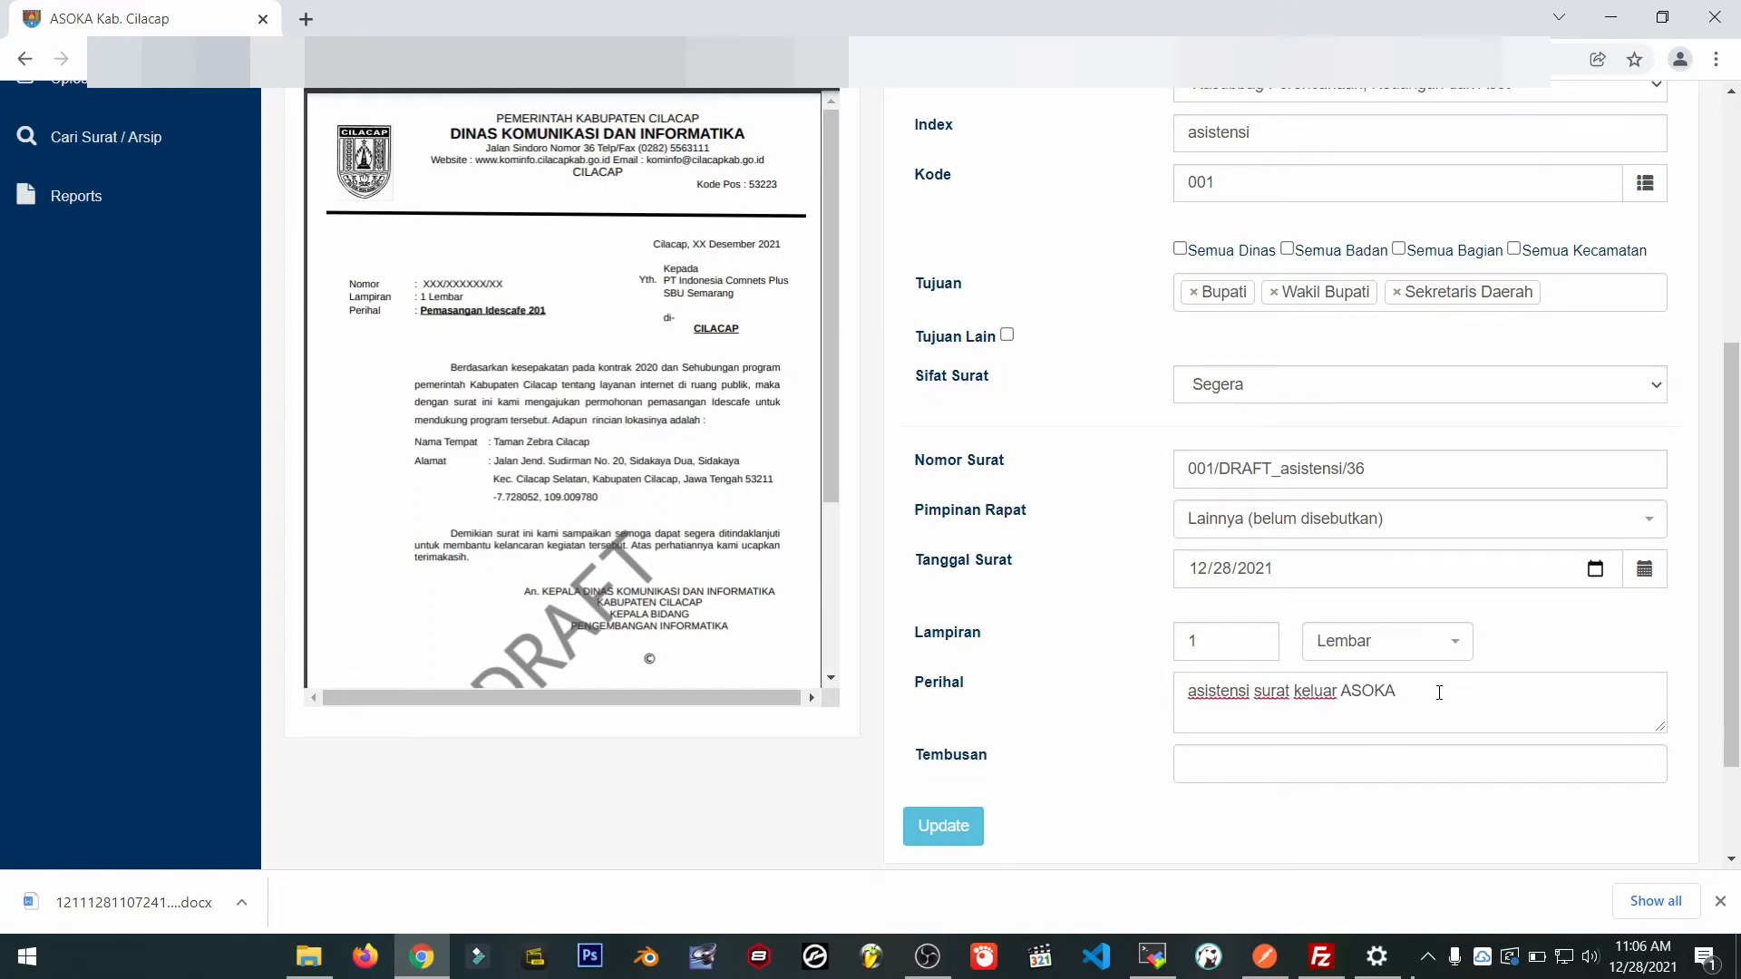
{"action": "type", "text": "(segera"}
{"action": "scroll", "coordinate": [873, 420], "scroll_direction": "up", "scroll_amount": 4}
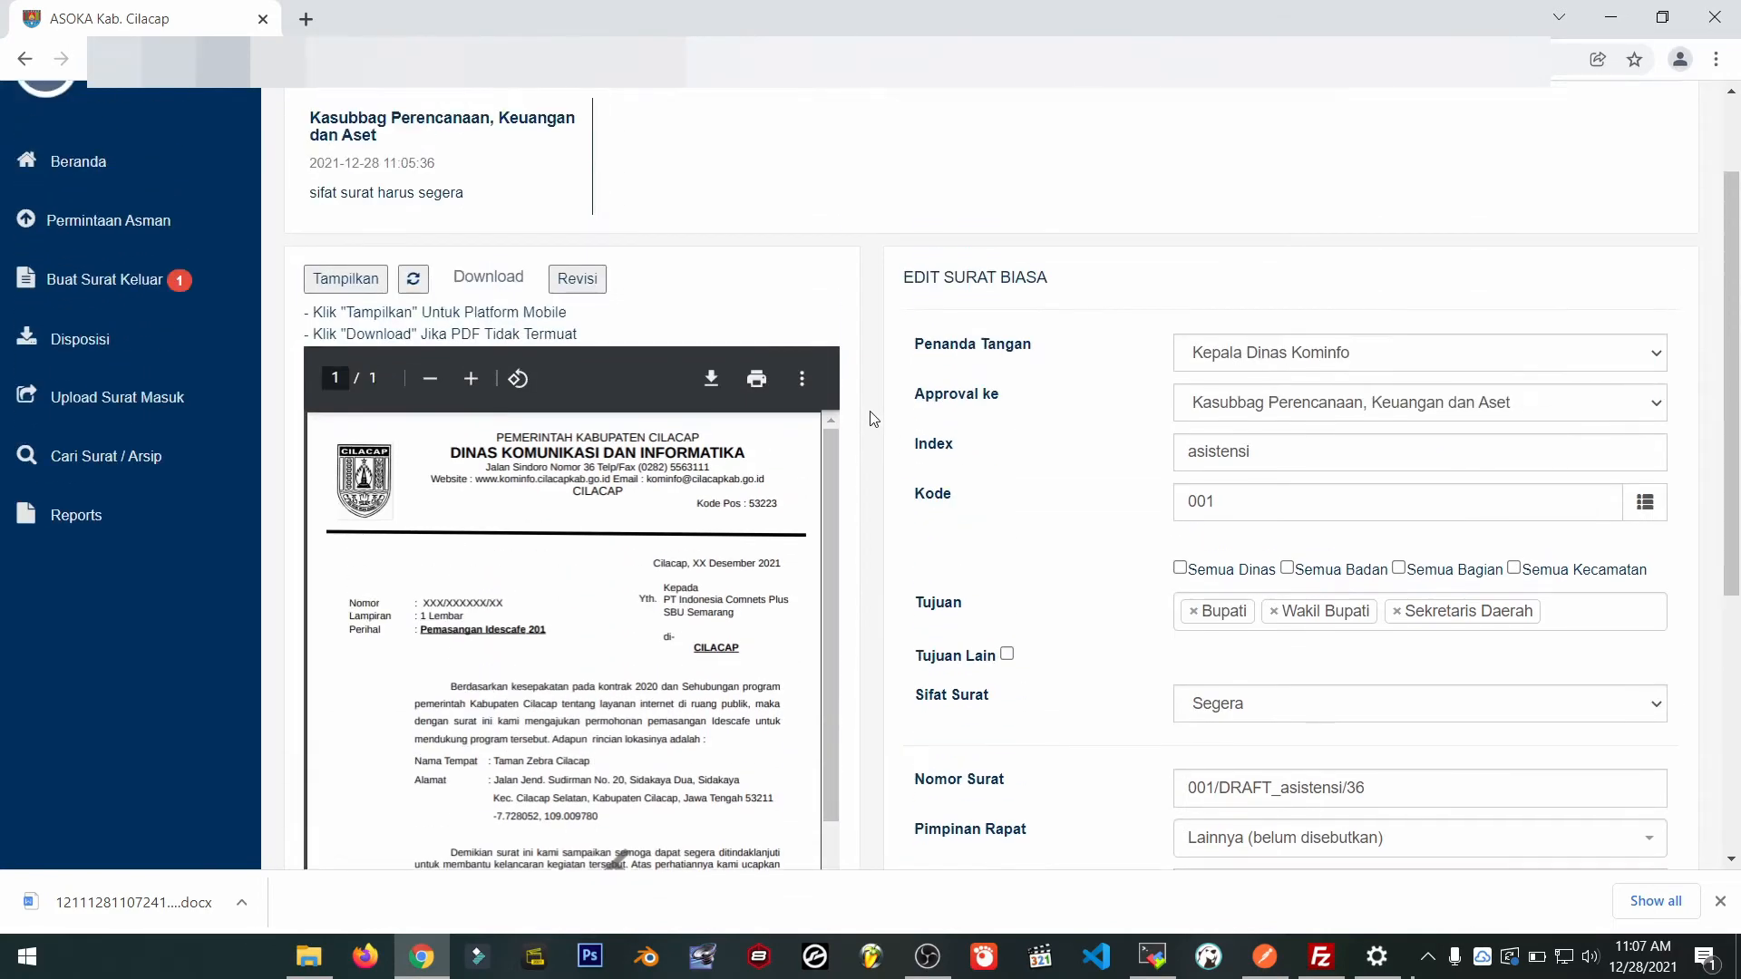
Download the letter's DOCX from Proses Validasi Surat and open it in WPS Office.
{"action": "left_click", "coordinate": [589, 302]}
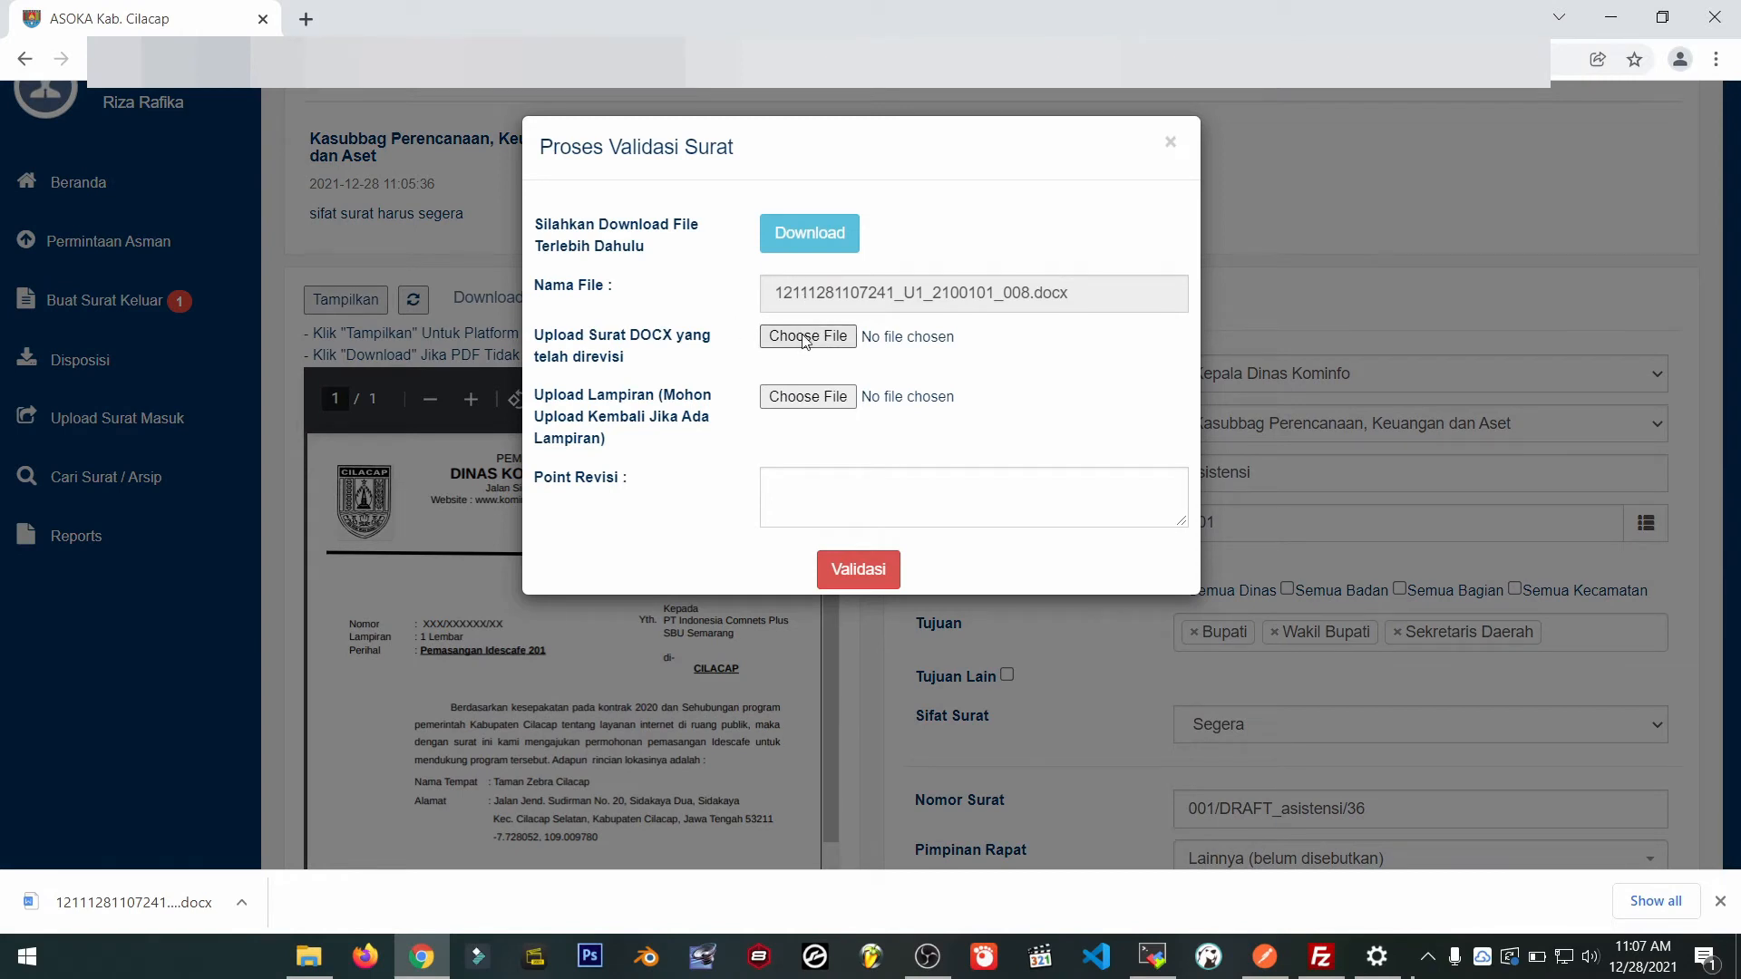
{"action": "left_click", "coordinate": [808, 245]}
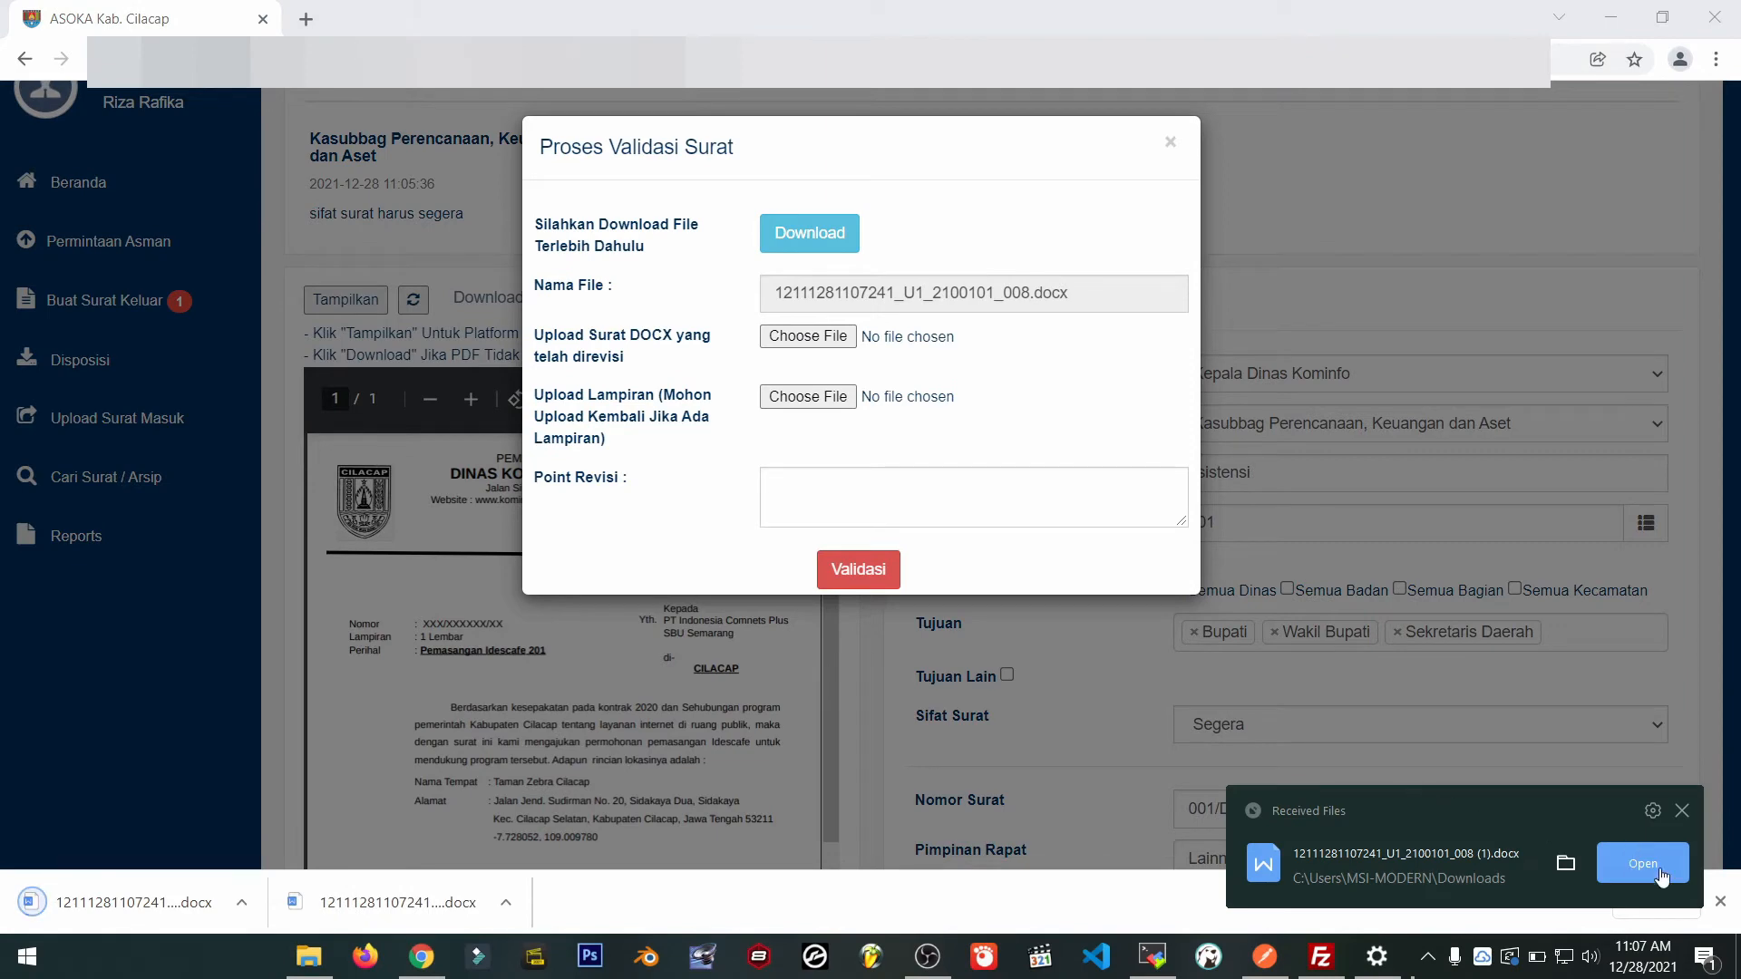
{"action": "left_click", "coordinate": [1642, 864]}
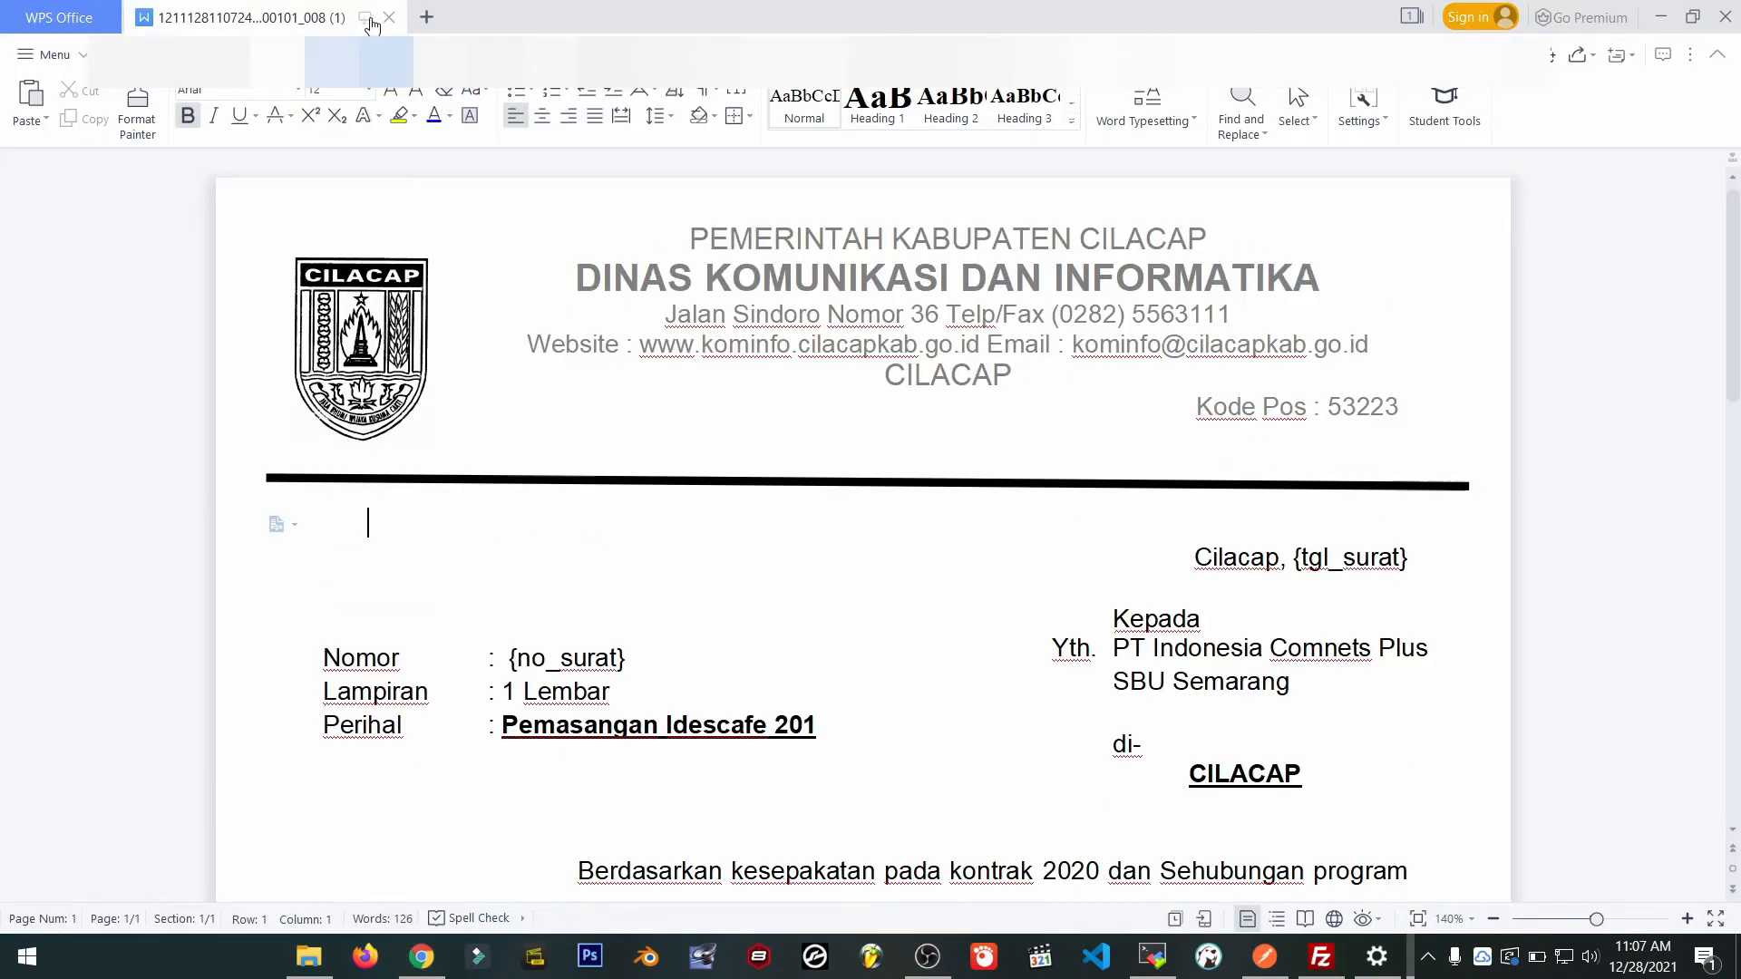
Change the subject to 'Pemasangan Idescafe 2012' and the destination to 'CILACAP SELATAN'.
{"action": "mouse_move", "coordinate": [371, 25]}
{"action": "left_click", "coordinate": [865, 728]}
{"action": "type", "text": "2"}
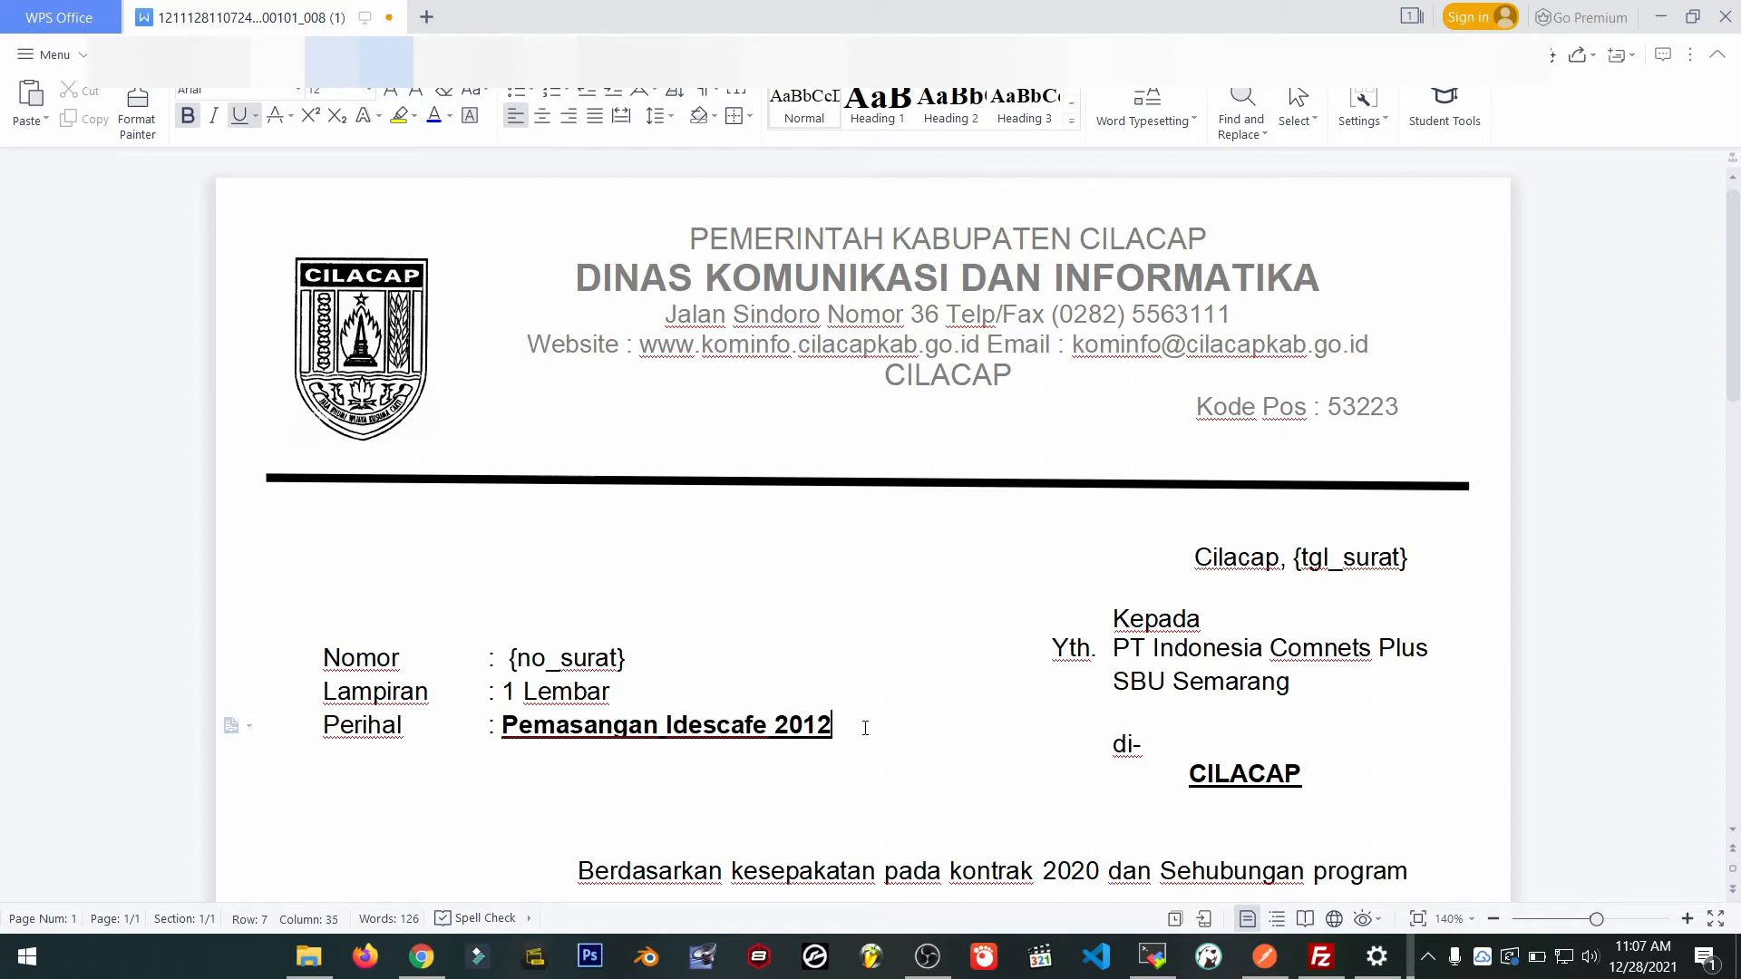
{"action": "left_click", "coordinate": [1330, 789]}
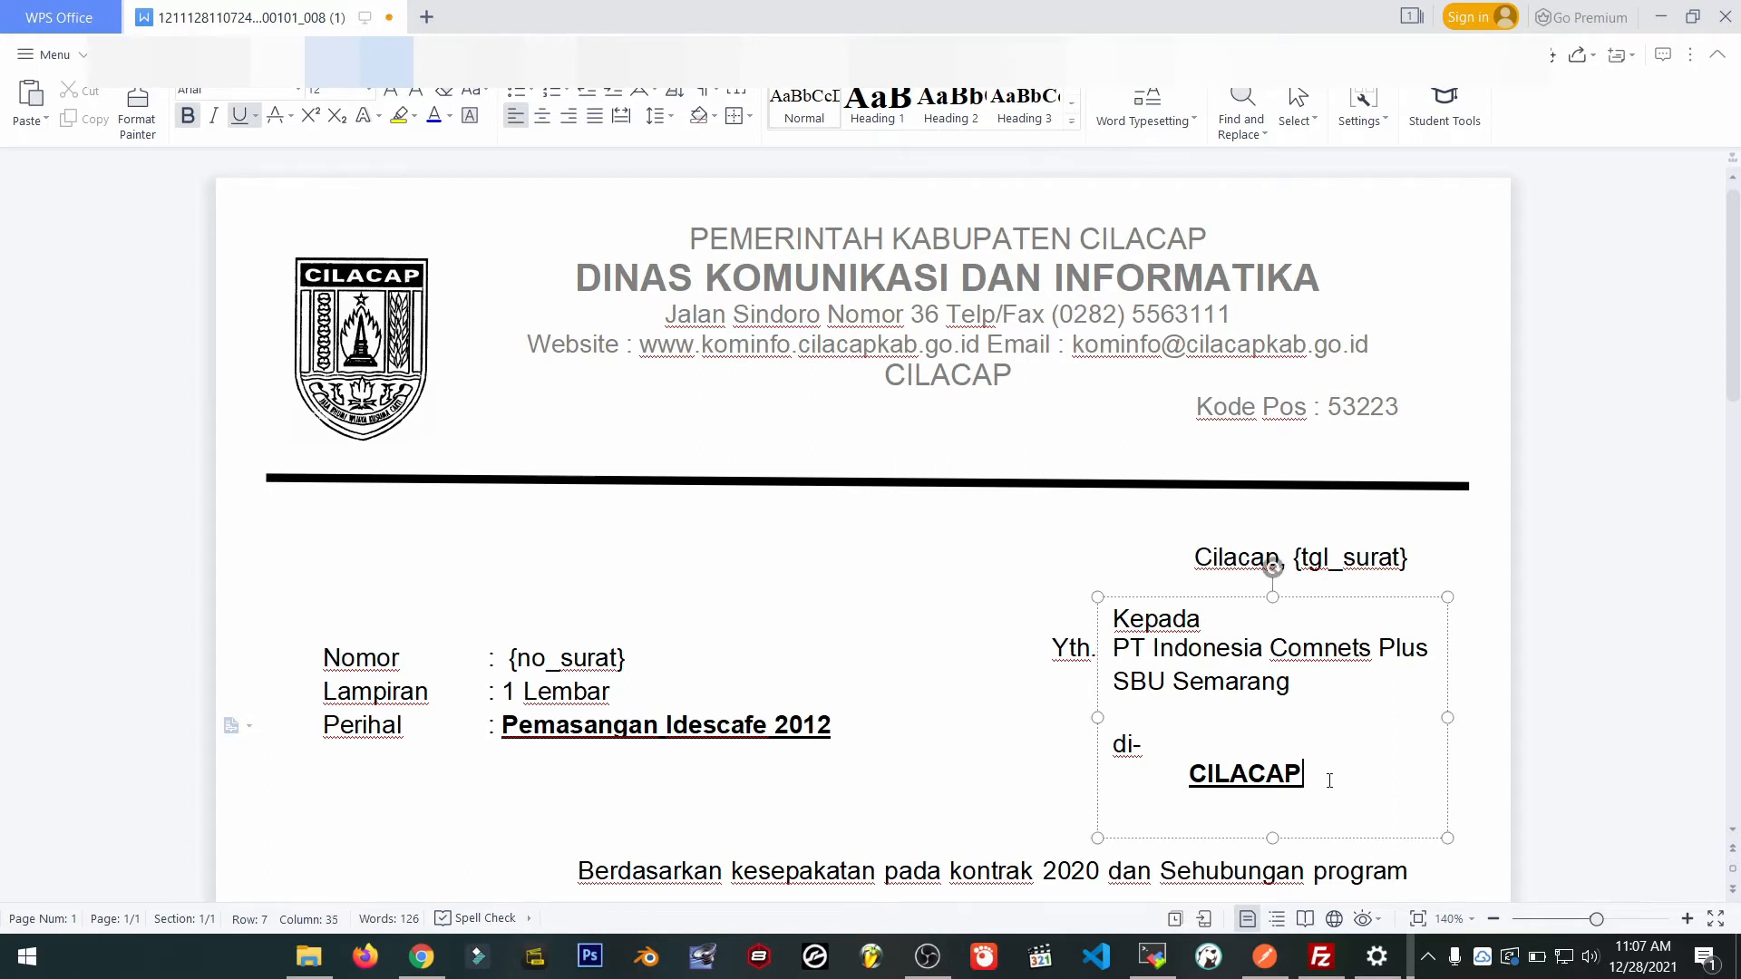
{"action": "type", "text": "SEK"}
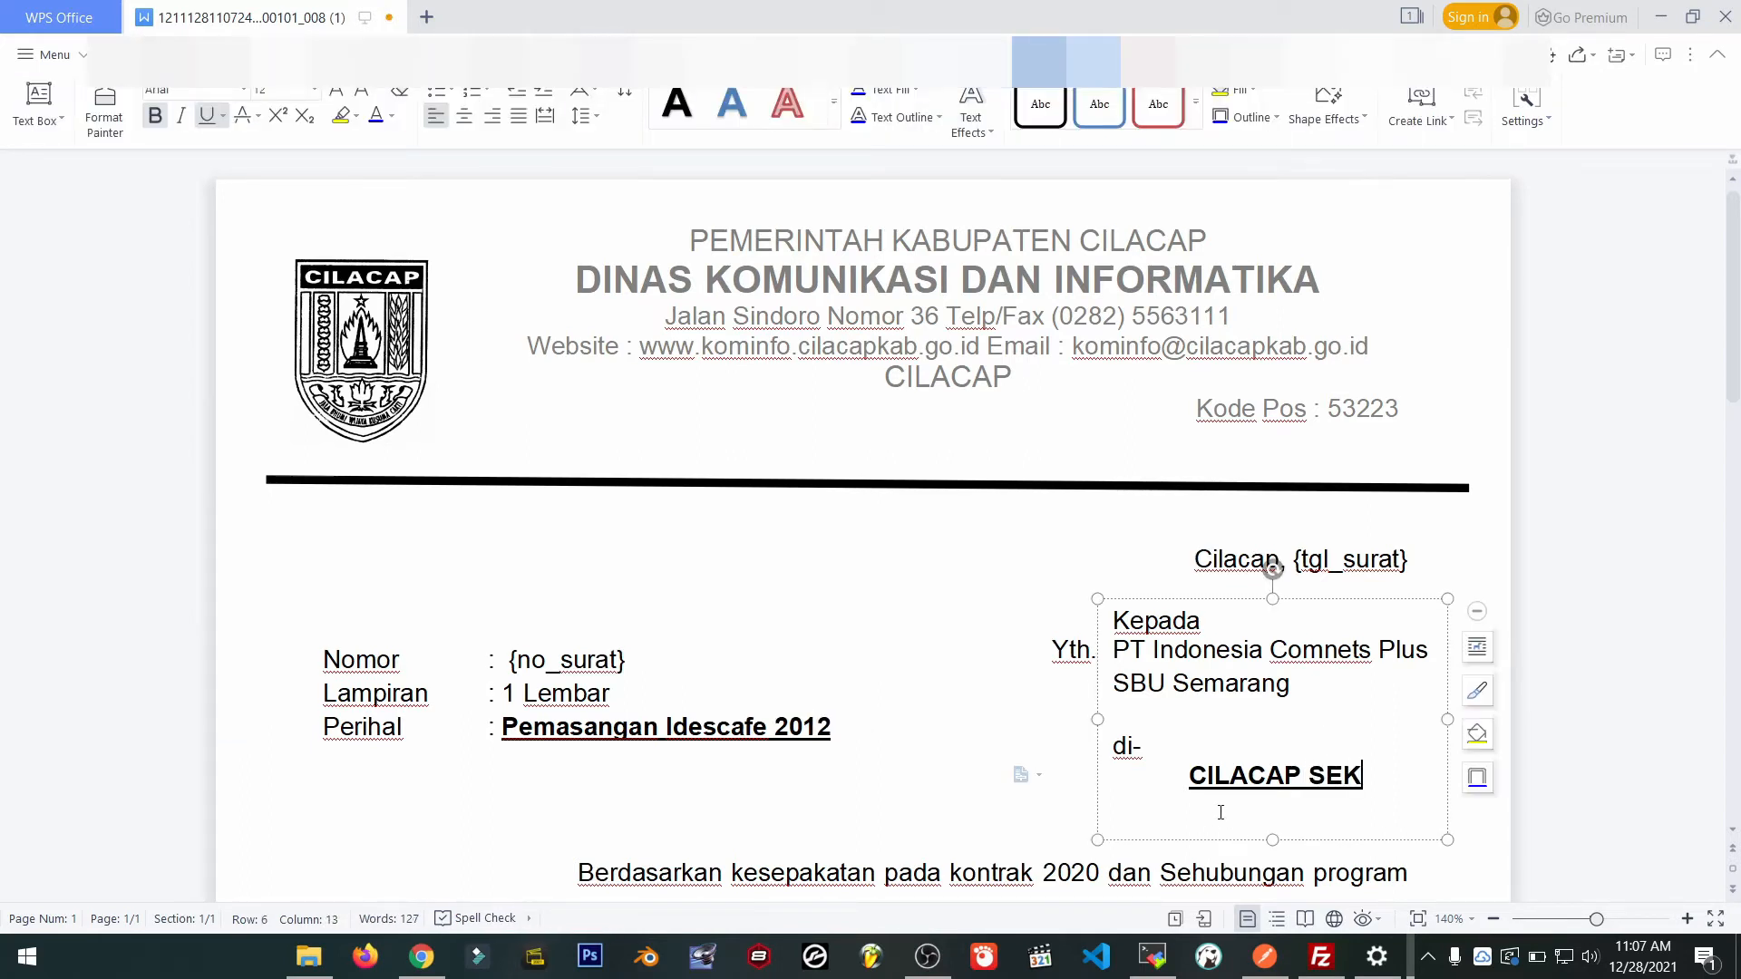
{"action": "key", "text": "BackSpace"}
{"action": "type", "text": "LATABN"}
{"action": "key", "text": "BackSpace"}
{"action": "key", "text": "BackSpace"}
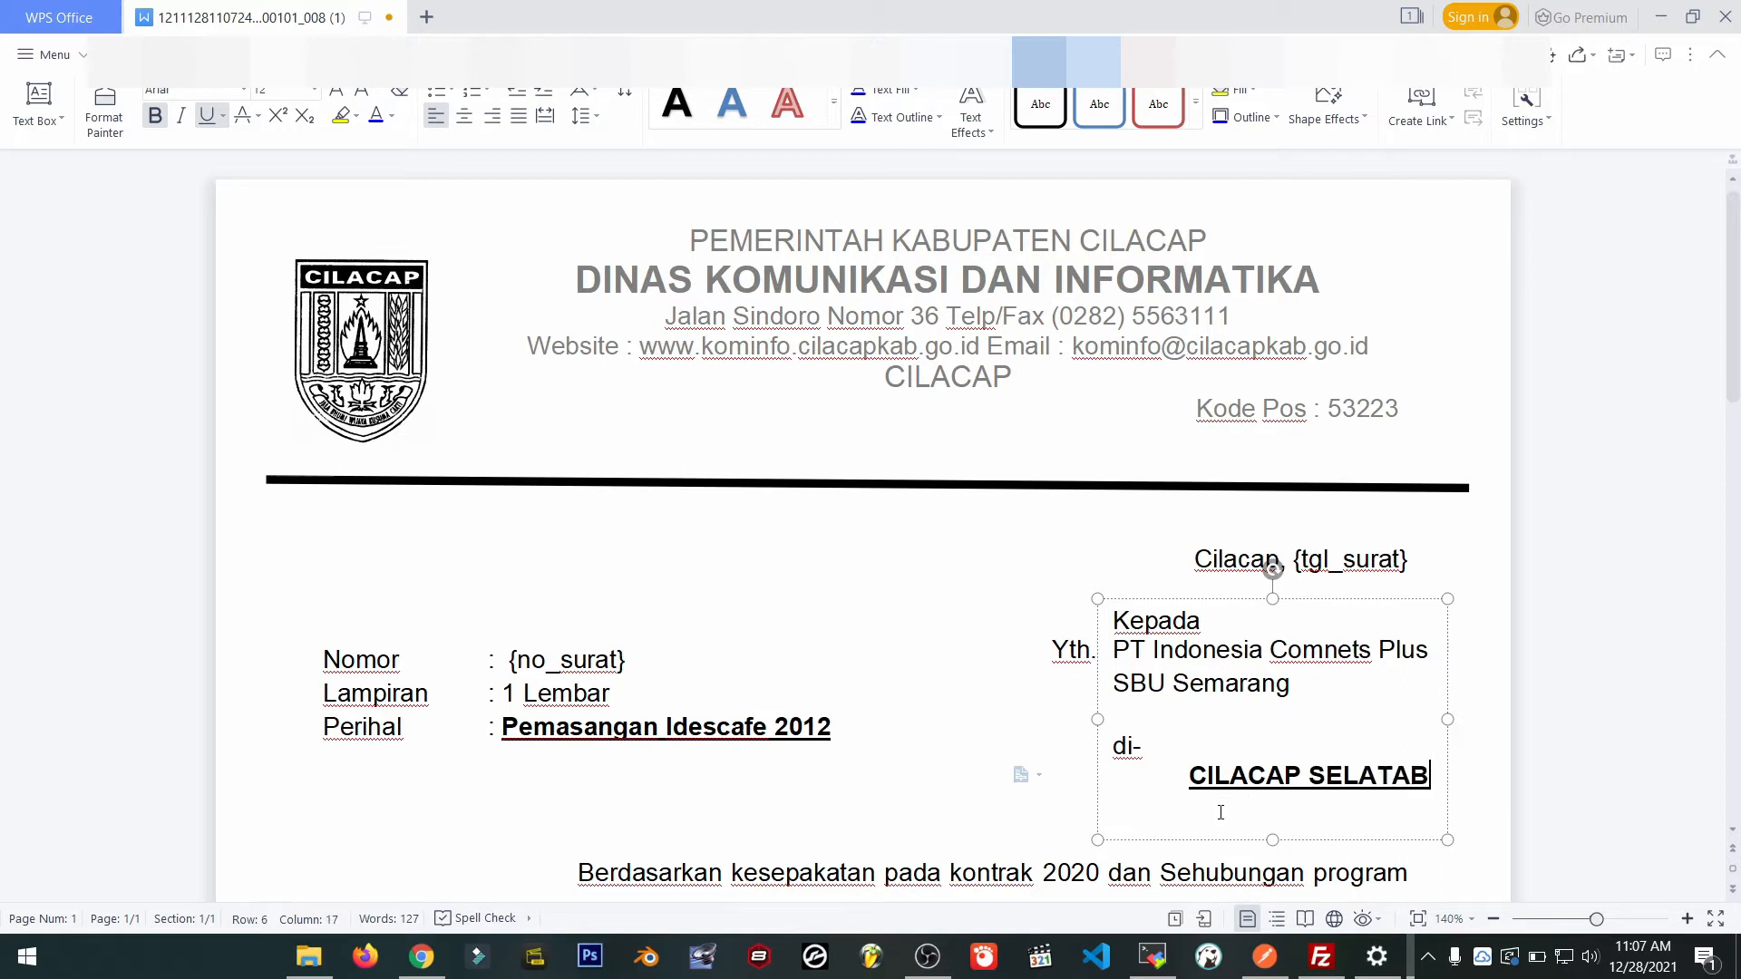
{"action": "type", "text": "N"}
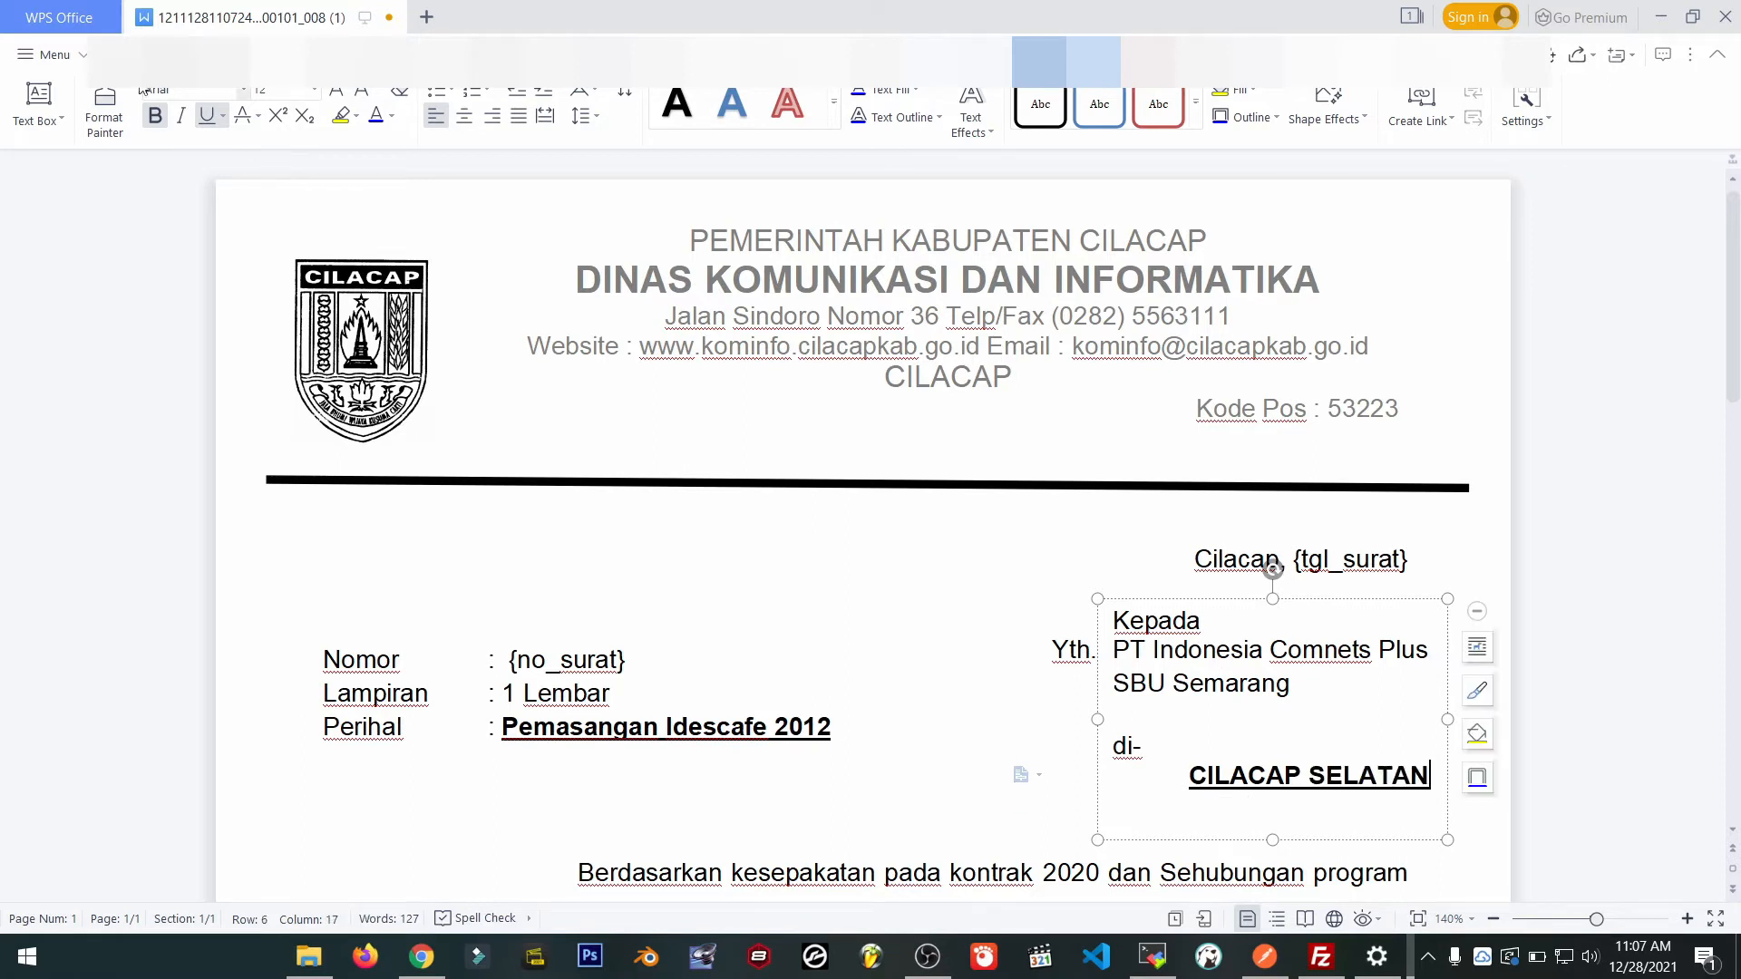
{"action": "key", "text": "ctrl+s"}
{"action": "left_click", "coordinate": [40, 58]}
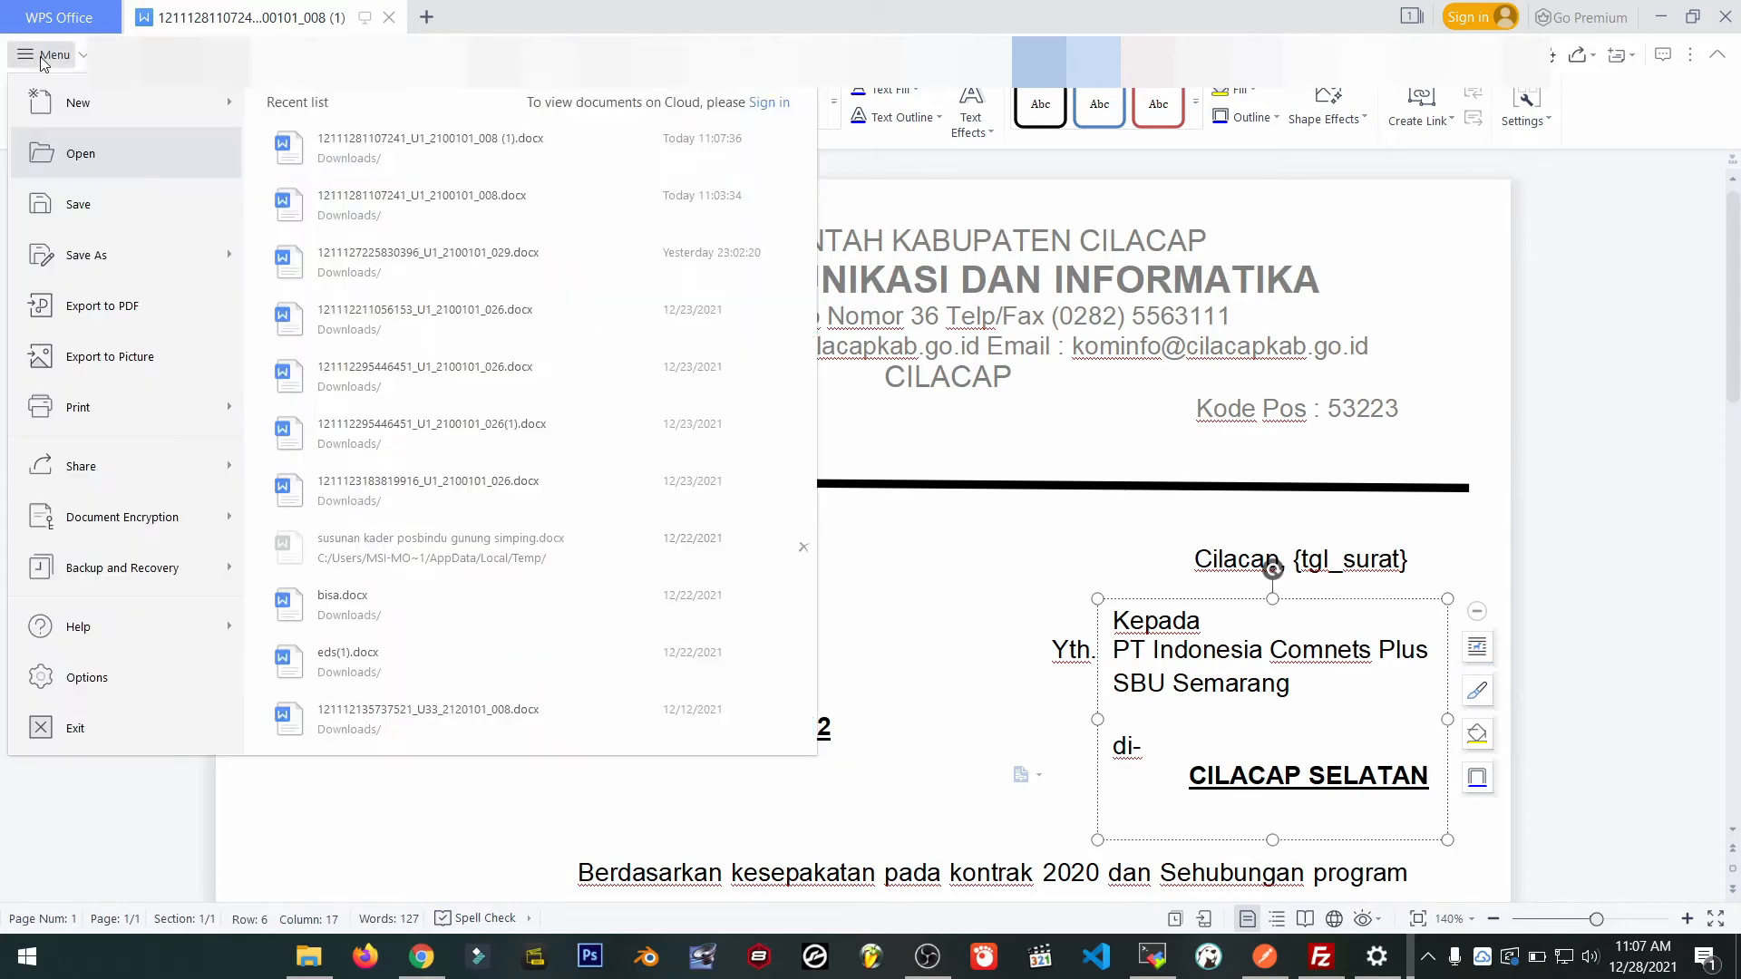
{"action": "key", "text": "Escape"}
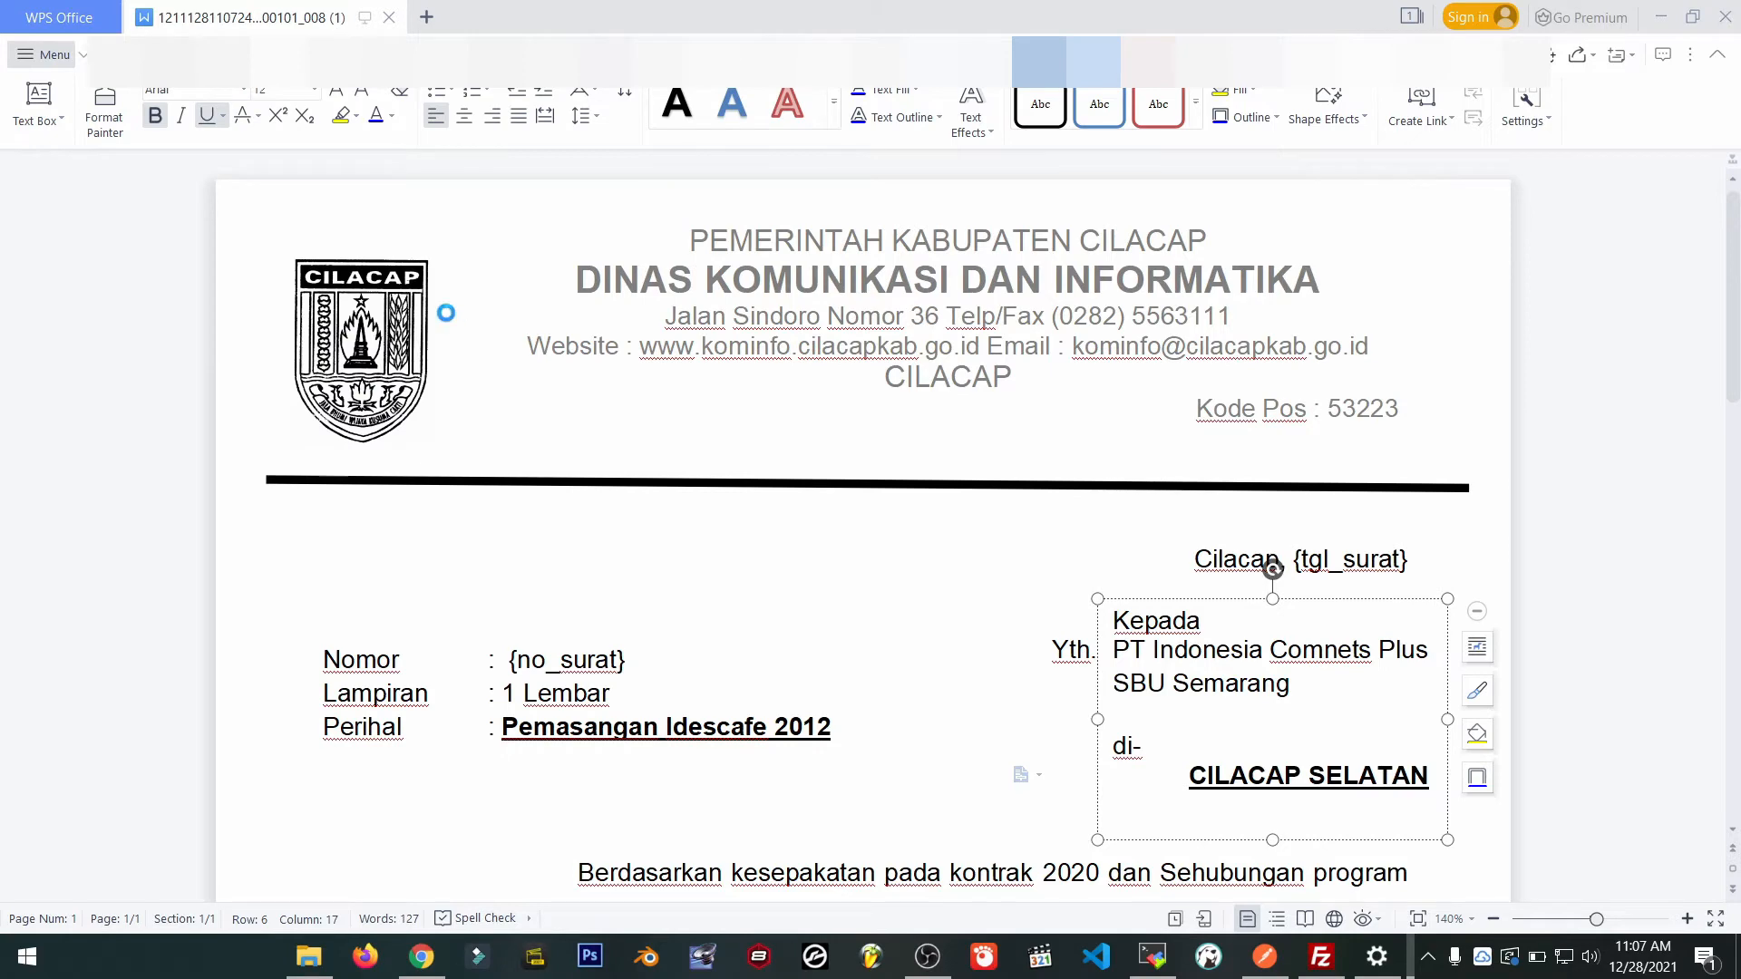
{"action": "key", "text": "F12"}
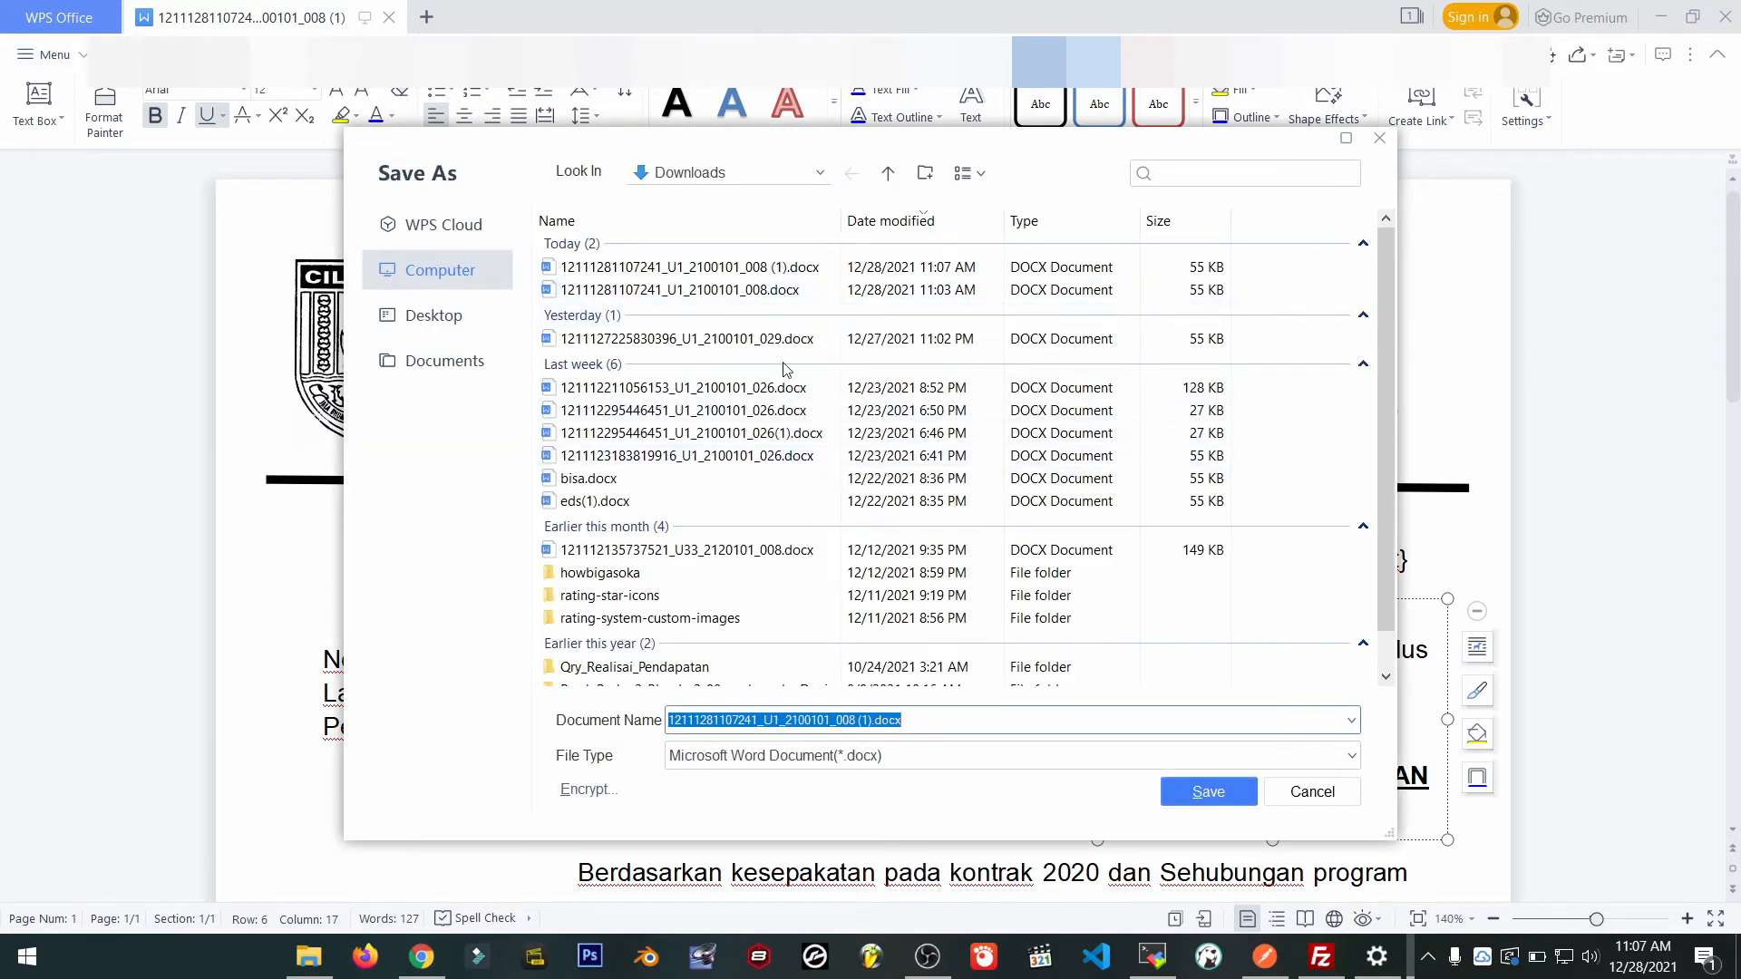
{"action": "left_click", "coordinate": [875, 721]}
{"action": "key", "text": "BackSpace"}
{"action": "key", "text": "BackSpace"}
{"action": "key", "text": "BackSpace"}
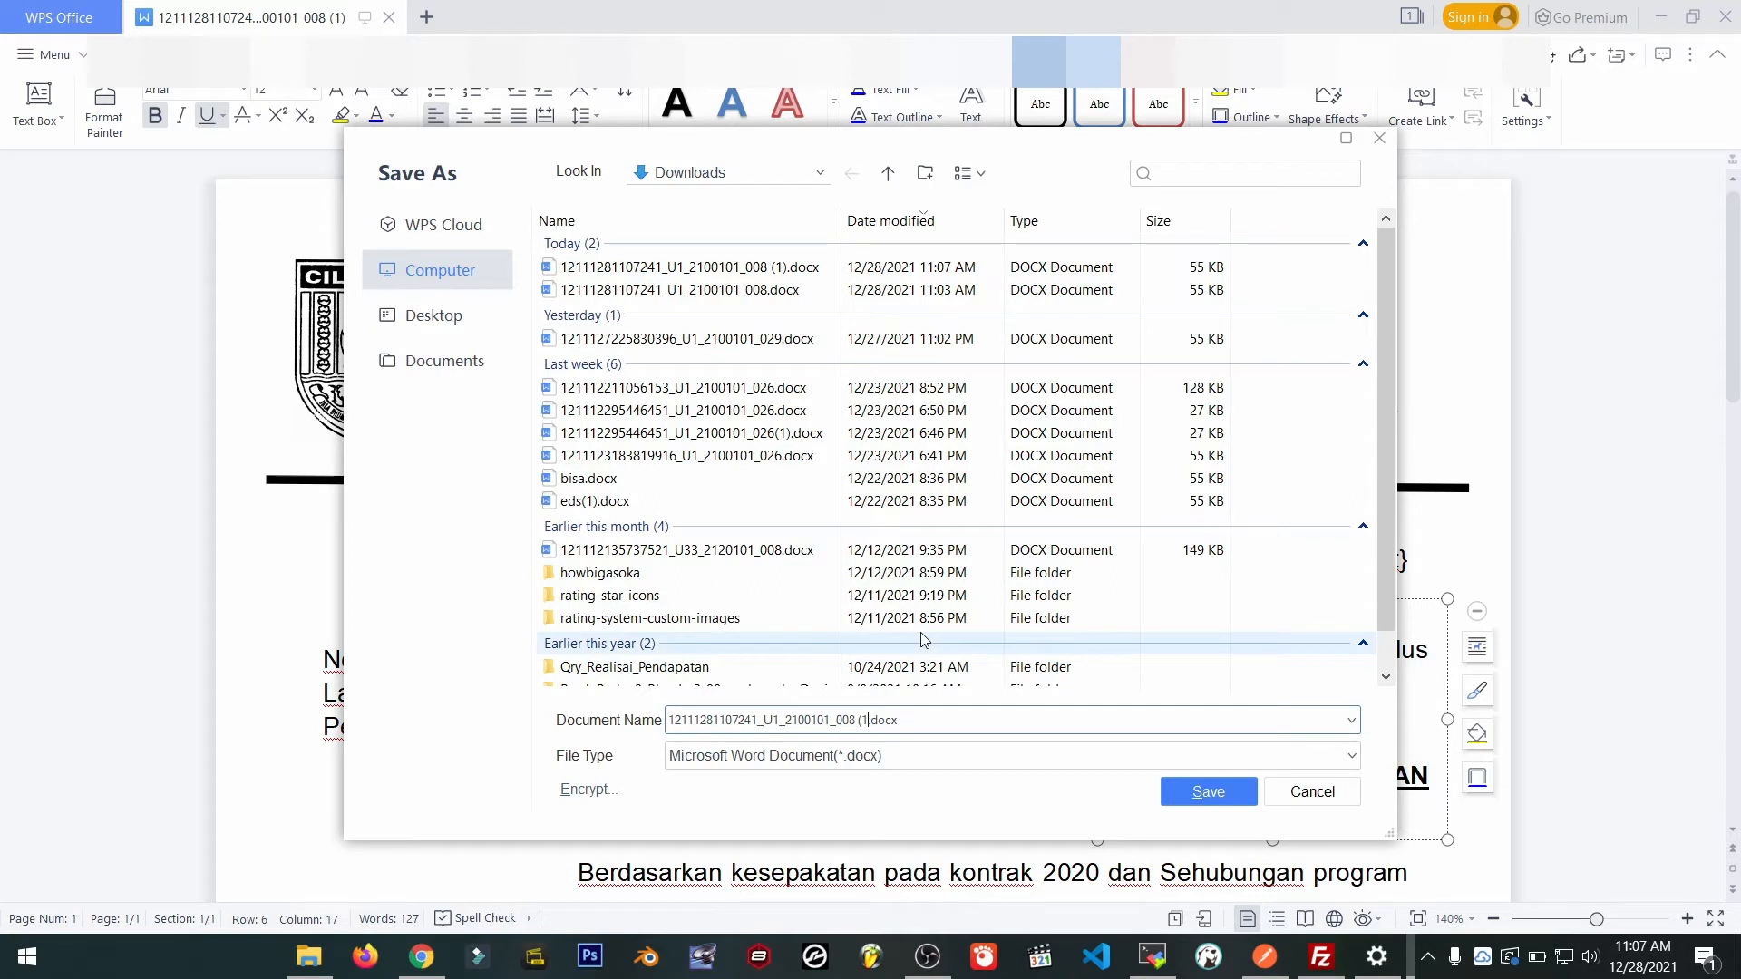
{"action": "key", "text": "Return"}
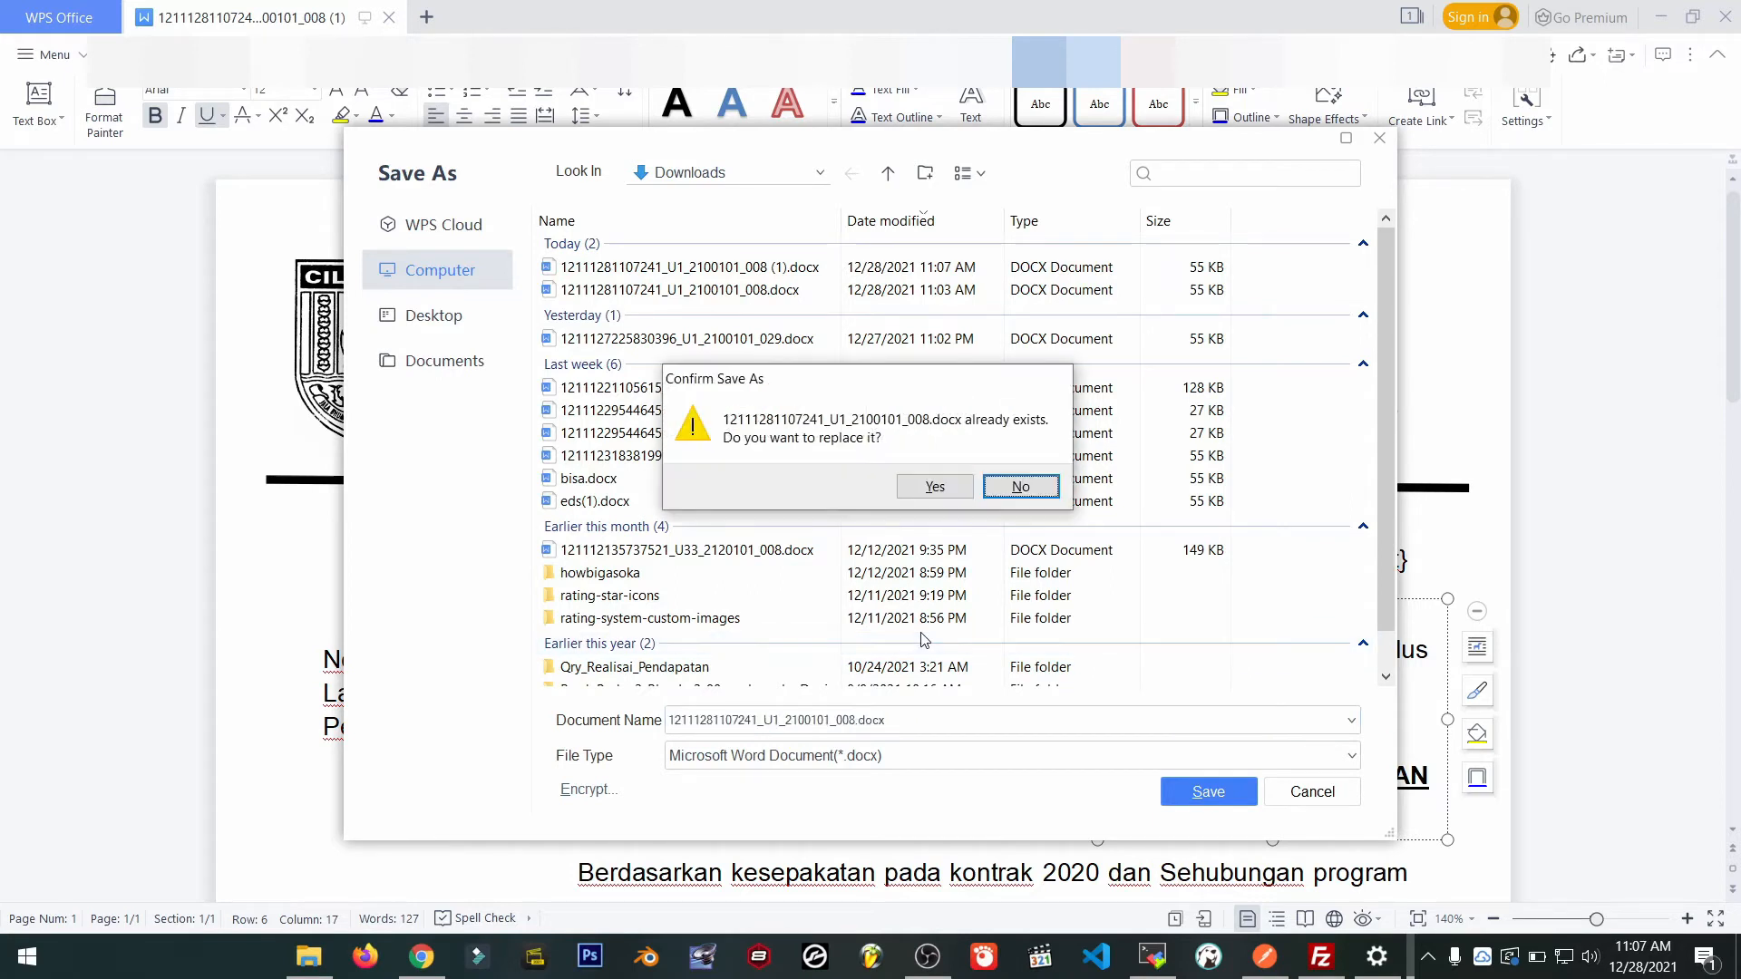
{"action": "left_click", "coordinate": [935, 486]}
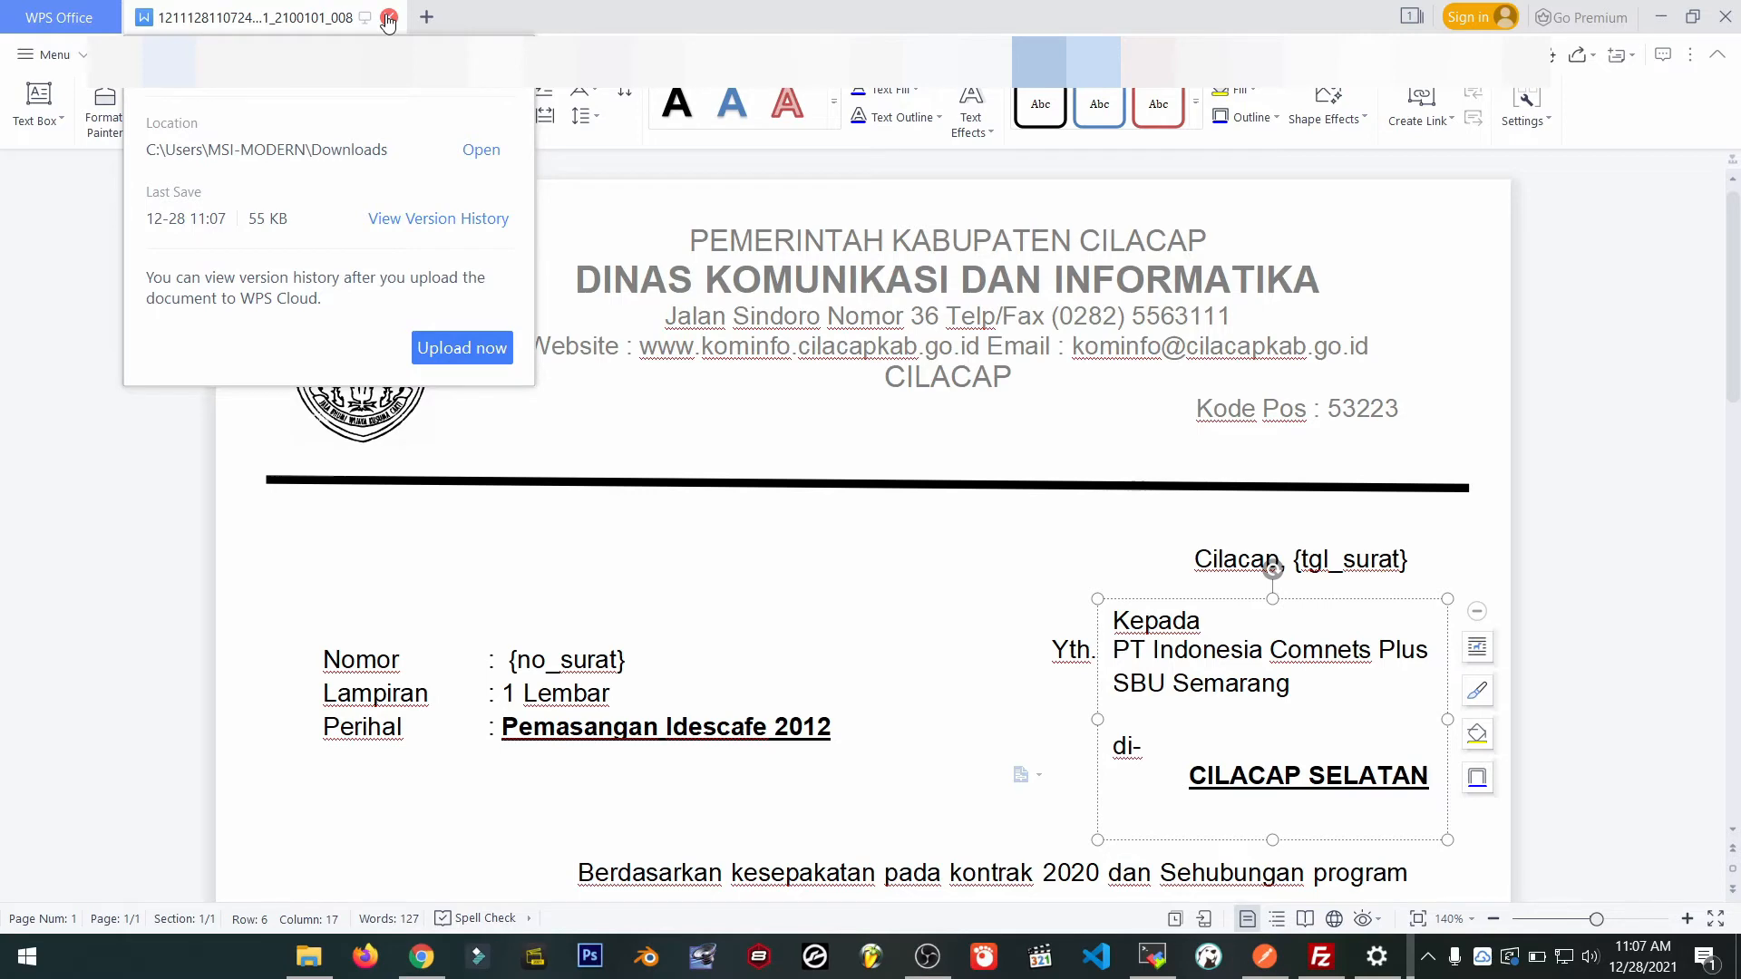
{"action": "left_click", "coordinate": [388, 20]}
{"action": "key", "text": "alt+Tab"}
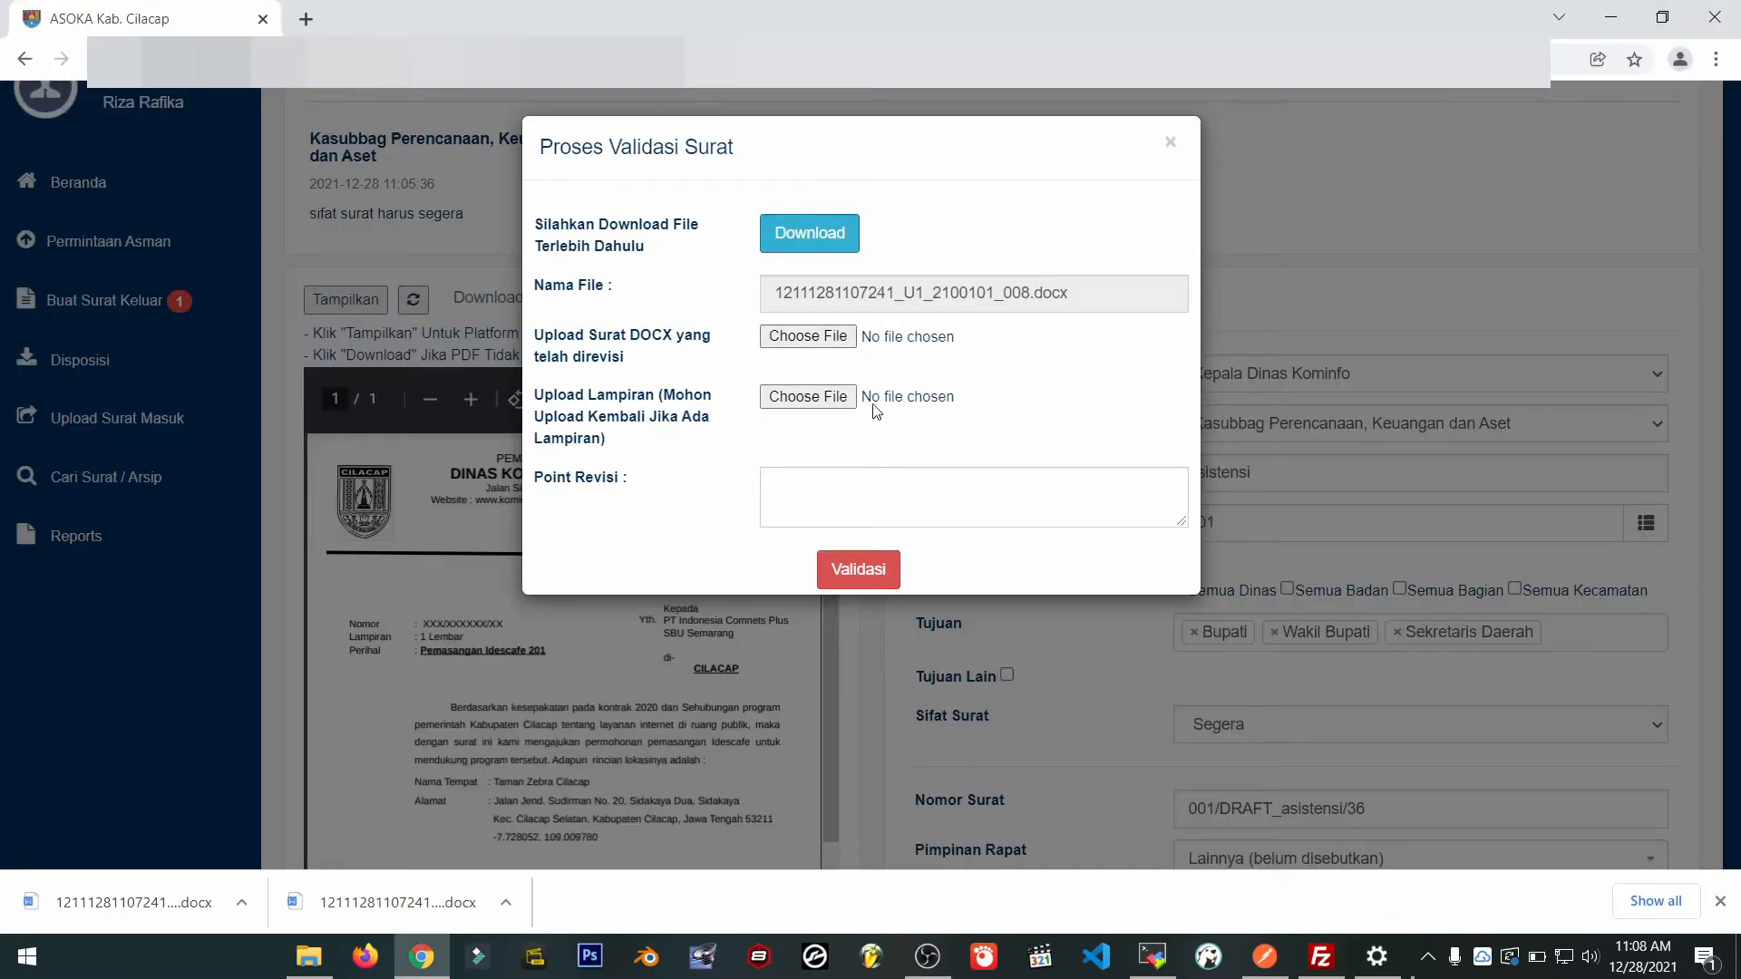
Attach the revised 008 DOCX, note 'Merubah Perihal dan Lokasi Tujuan', and validate it.
{"action": "left_click", "coordinate": [827, 337]}
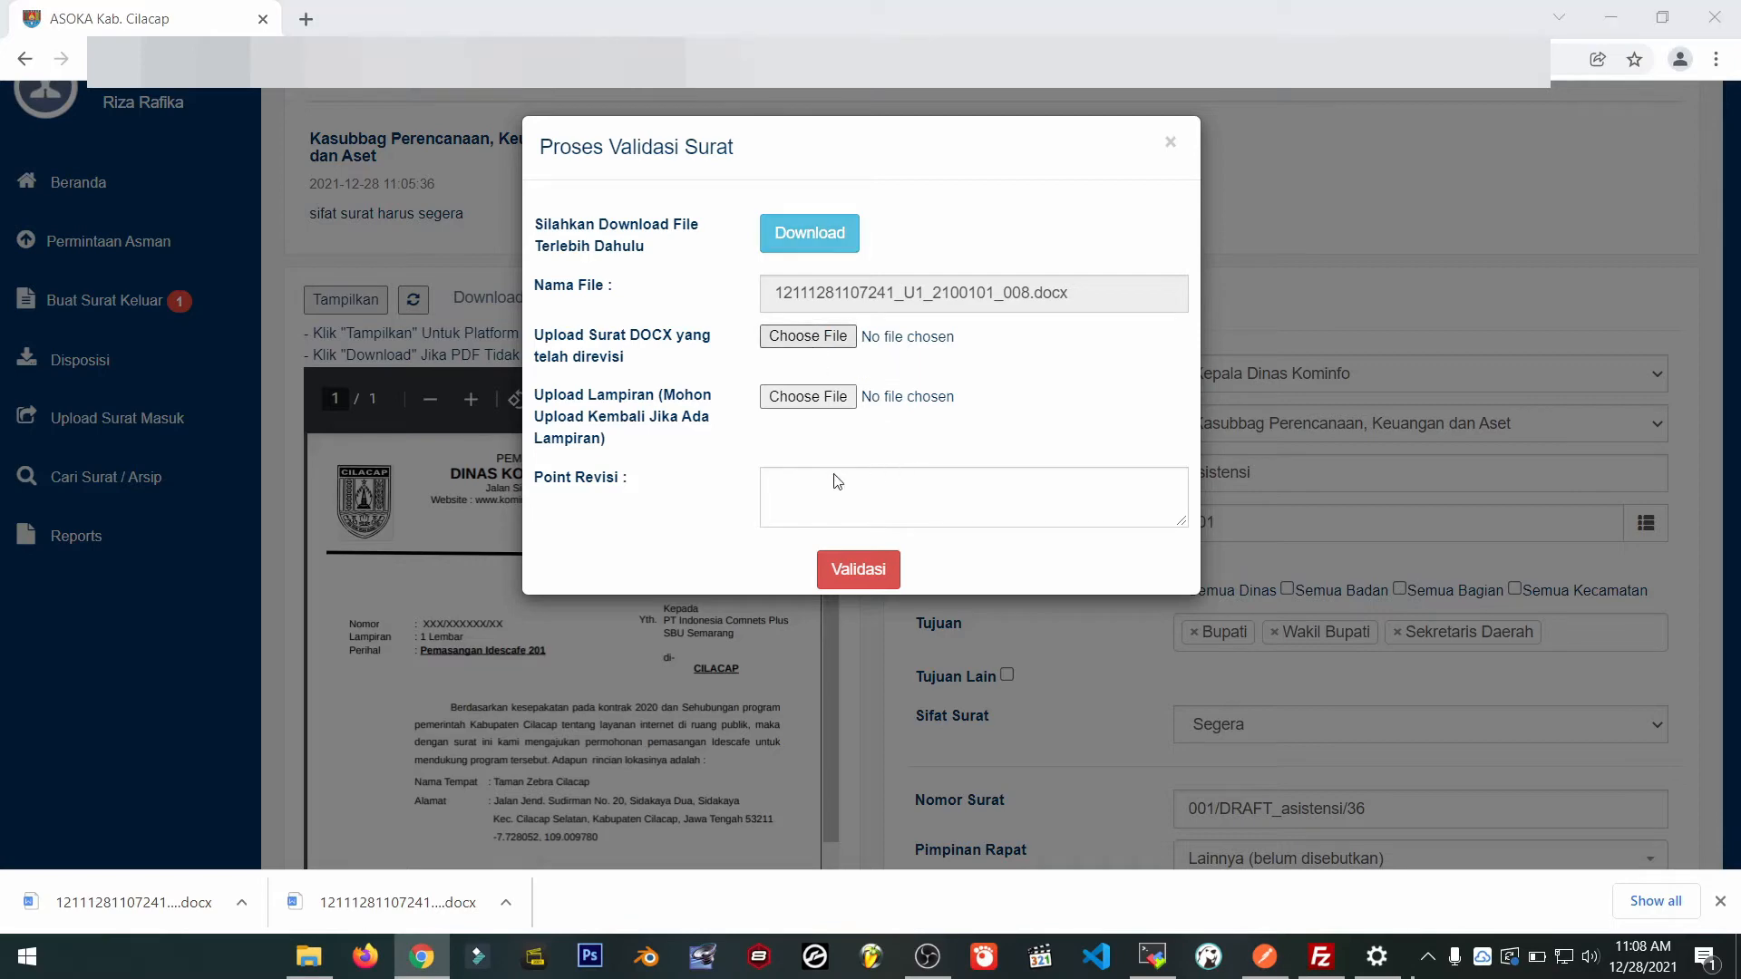
{"action": "double_click", "coordinate": [381, 193]}
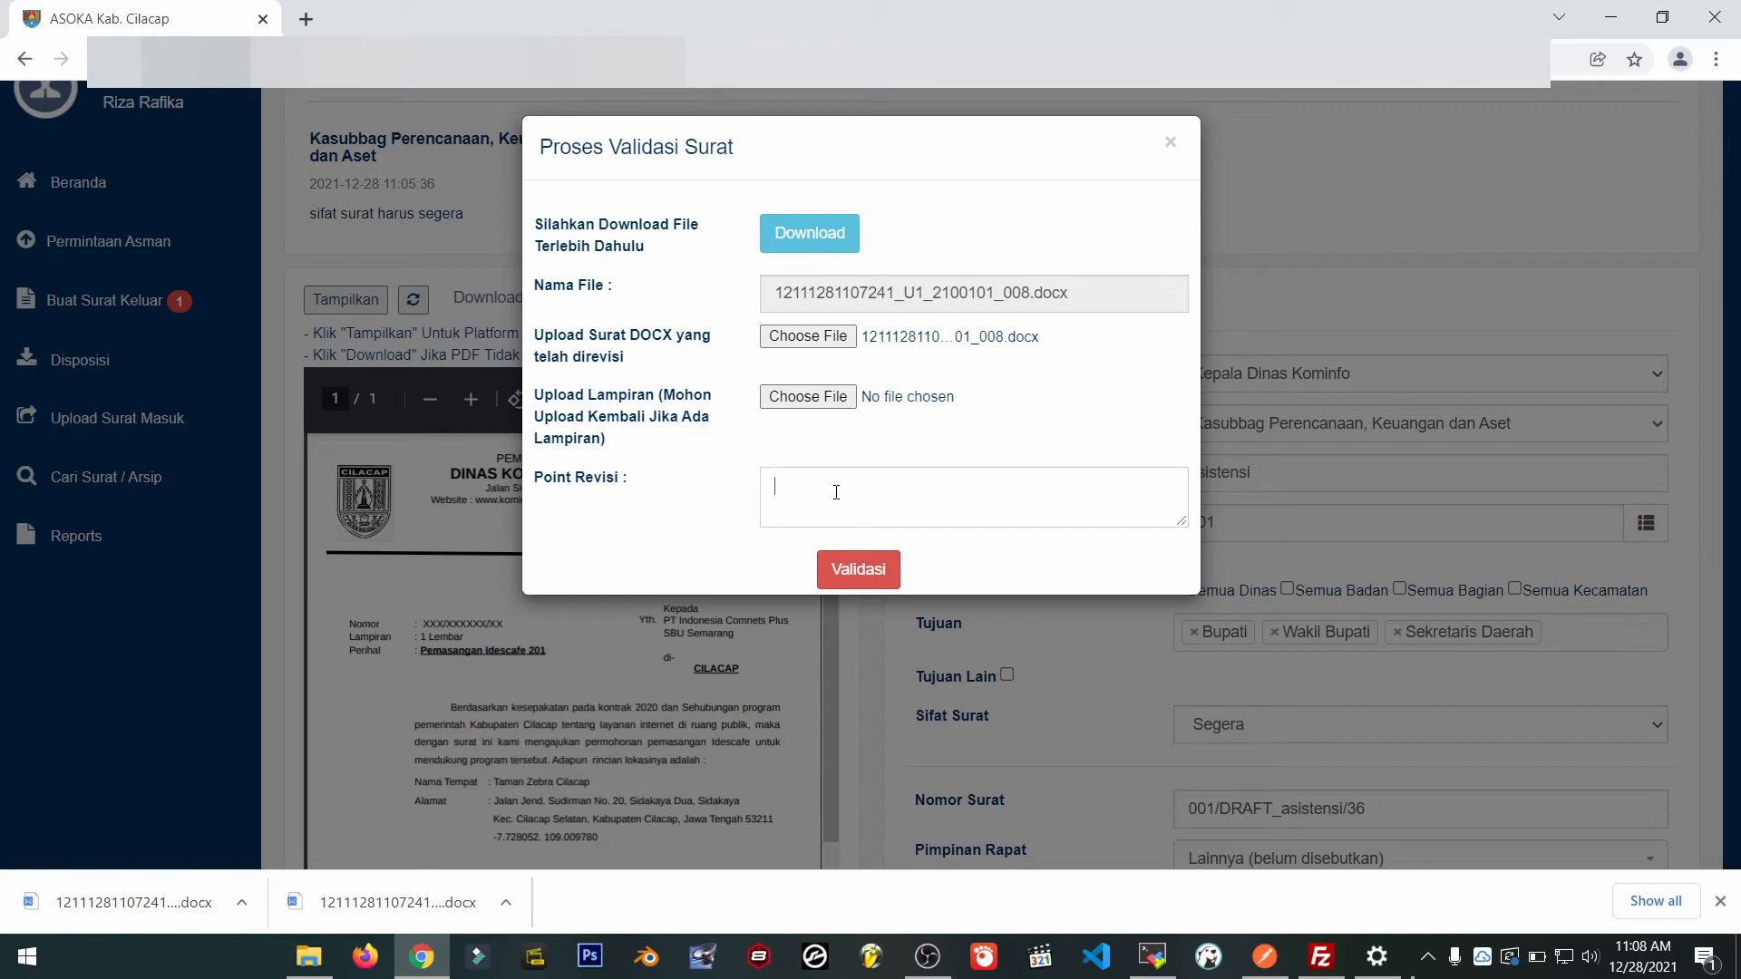
{"action": "type", "text": "Merubah Perihal dan Lokasi Tuju"}
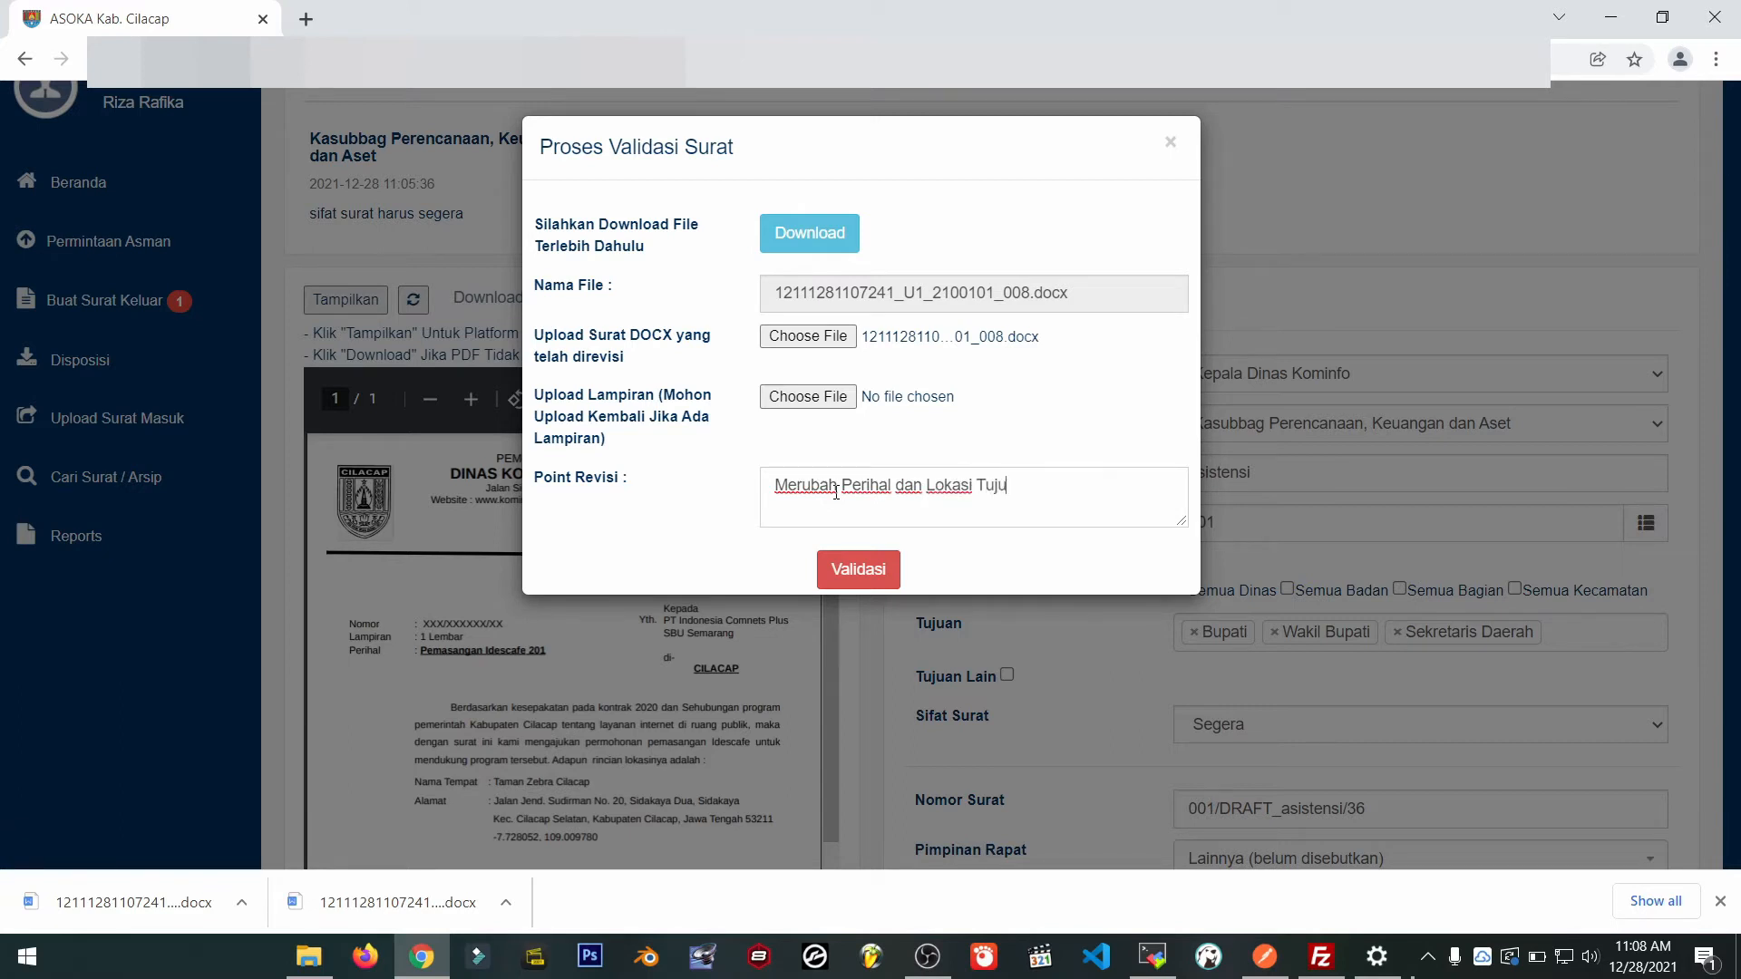
{"action": "type", "text": "an Surat"}
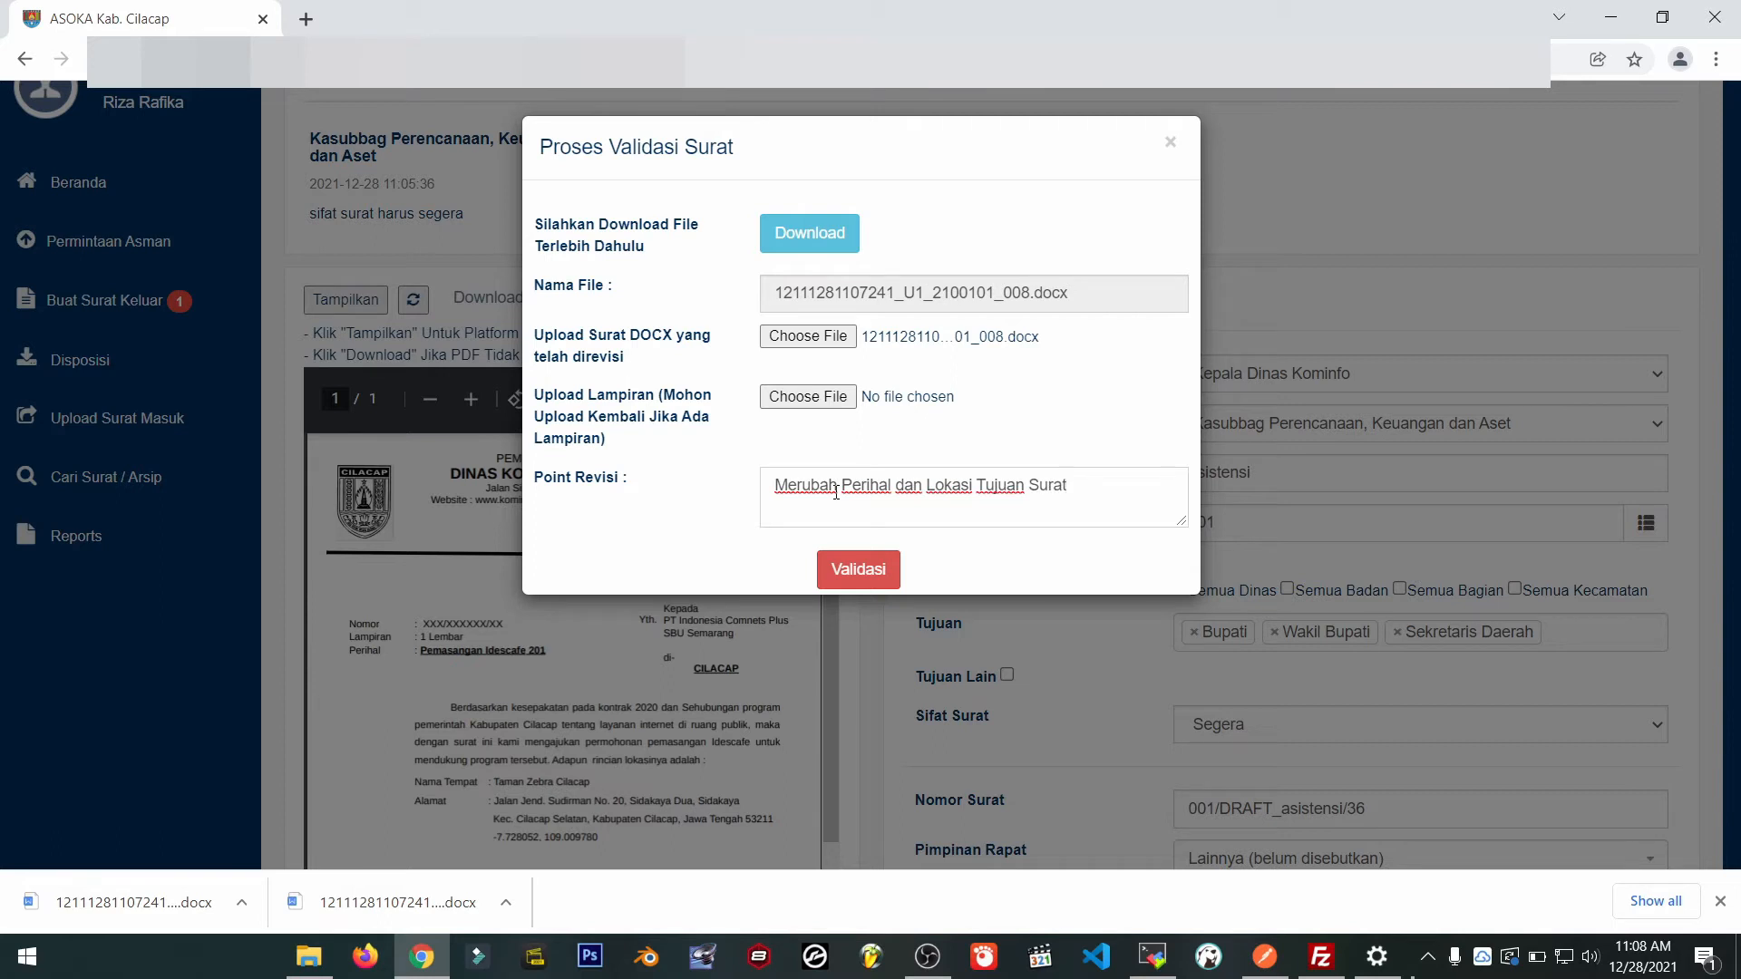
{"action": "left_click", "coordinate": [862, 569]}
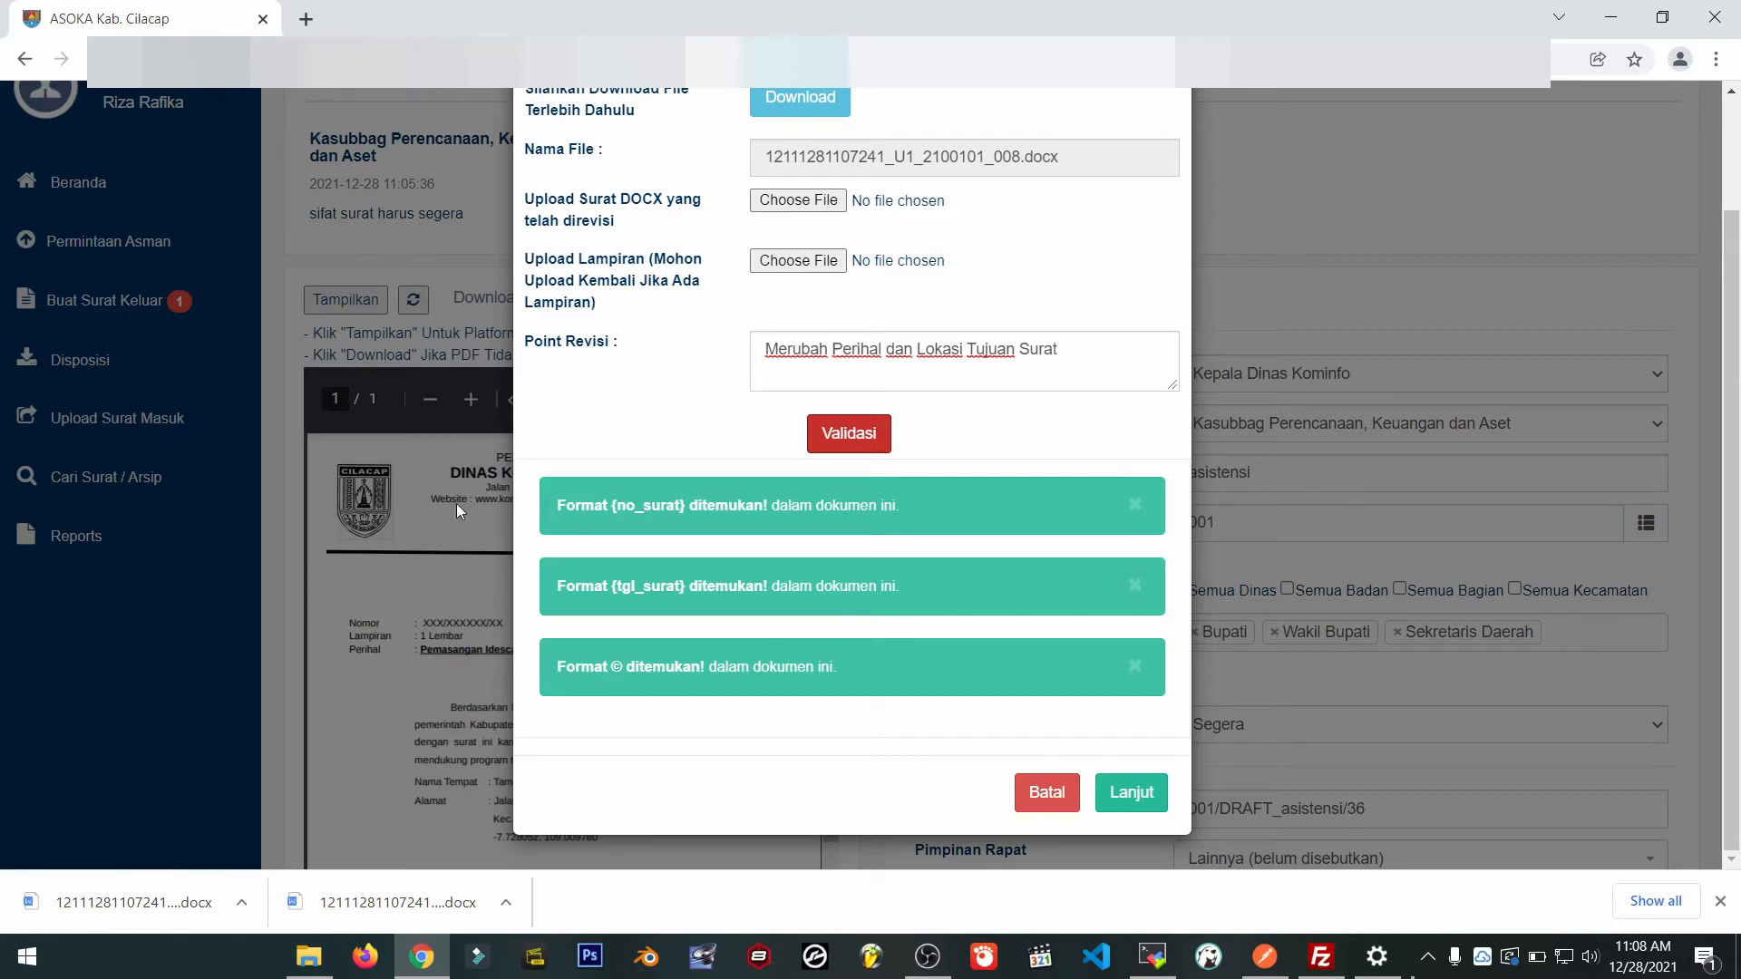
Continue to the Edit Surat Biasa form and update the revised letter's details.
{"action": "left_click", "coordinate": [1138, 798]}
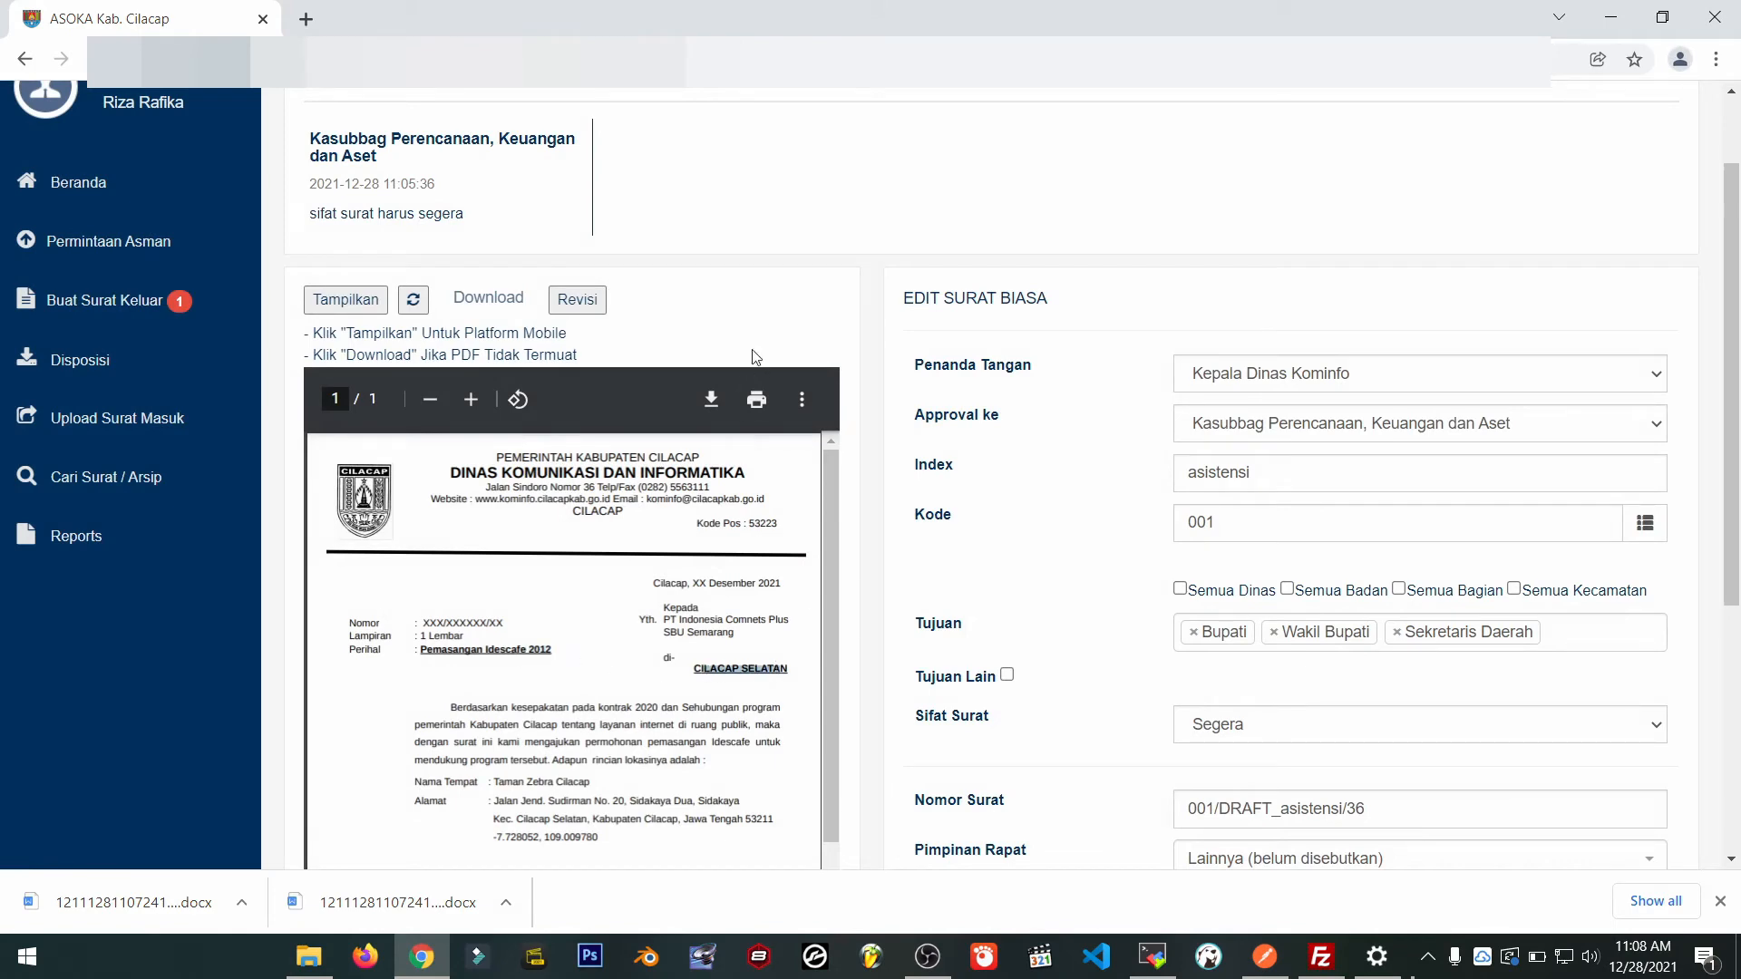
{"action": "scroll", "coordinate": [1070, 607], "scroll_direction": "down", "scroll_amount": 5}
{"action": "scroll", "coordinate": [1231, 634], "scroll_direction": "up", "scroll_amount": 3}
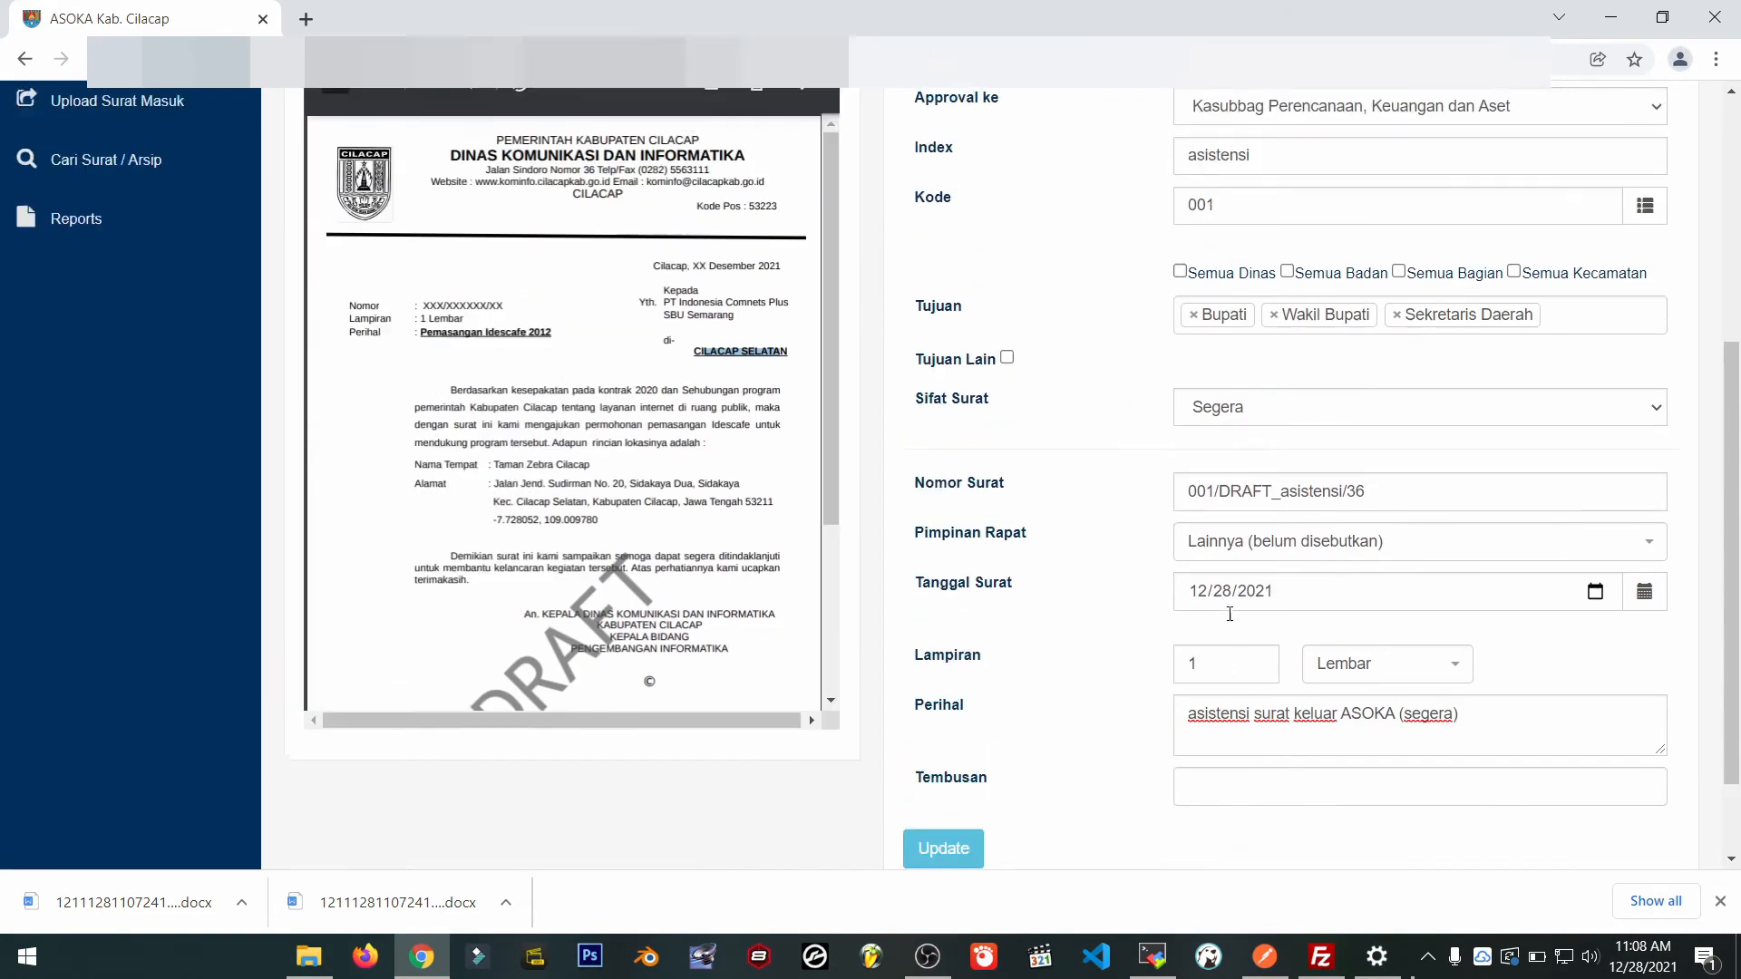
{"action": "scroll", "coordinate": [1006, 680], "scroll_direction": "down", "scroll_amount": 3}
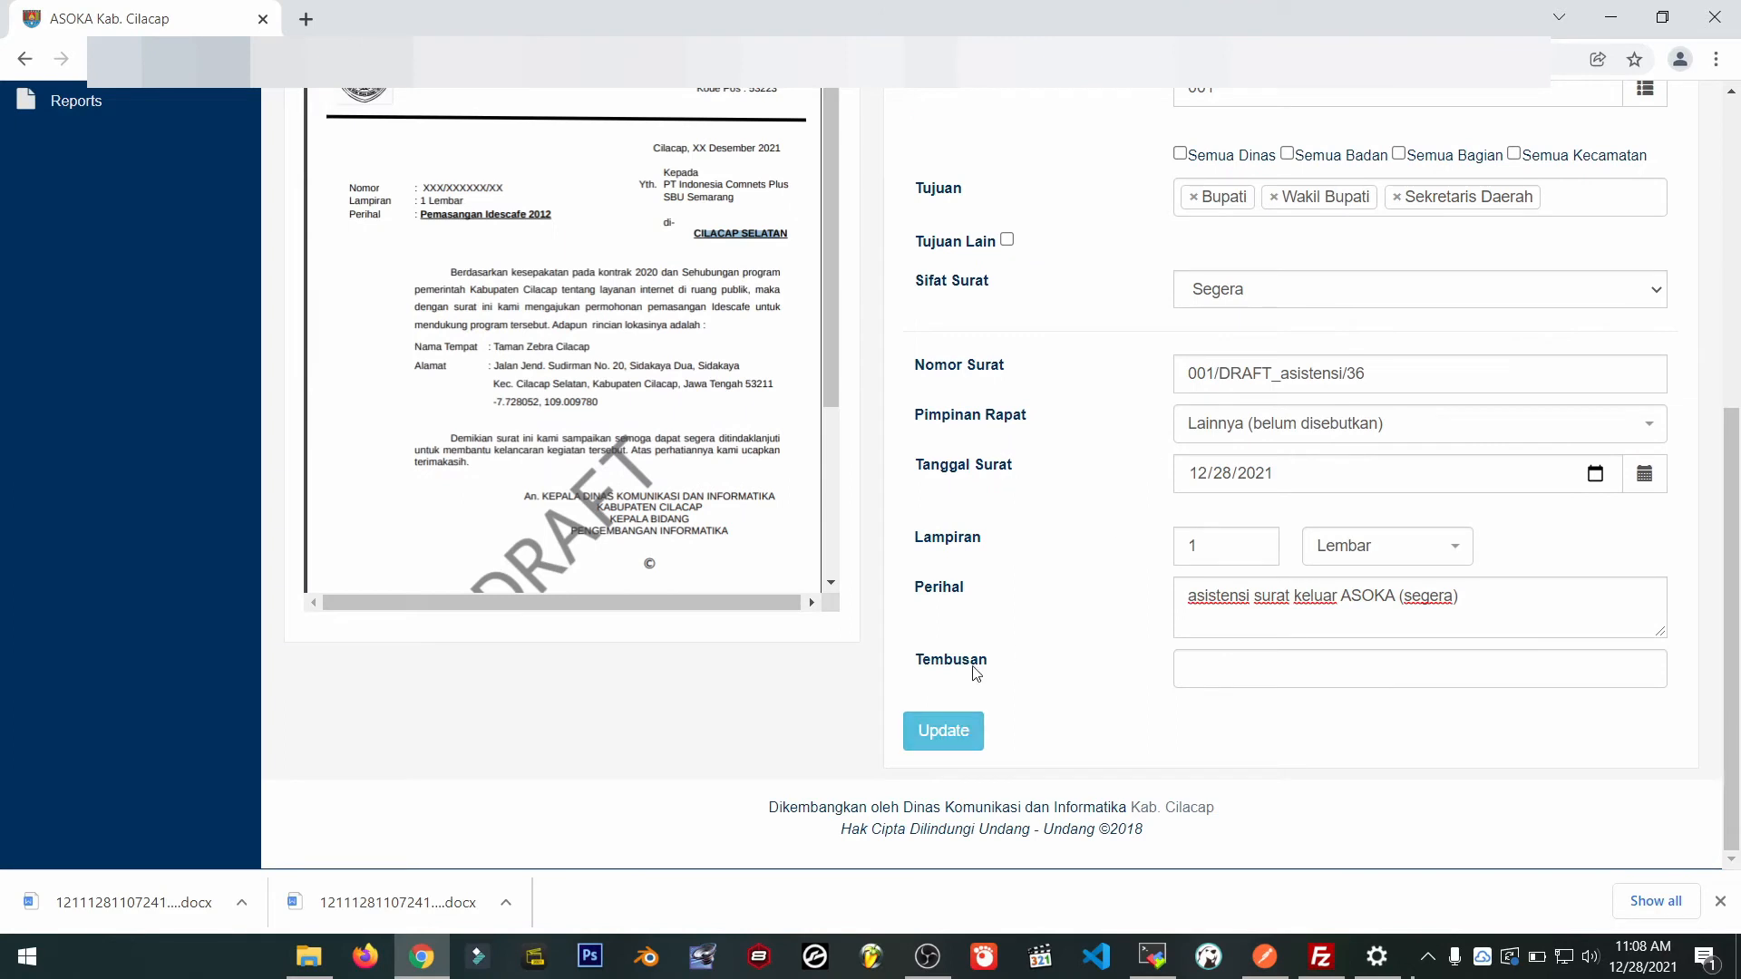
{"action": "left_click", "coordinate": [952, 747]}
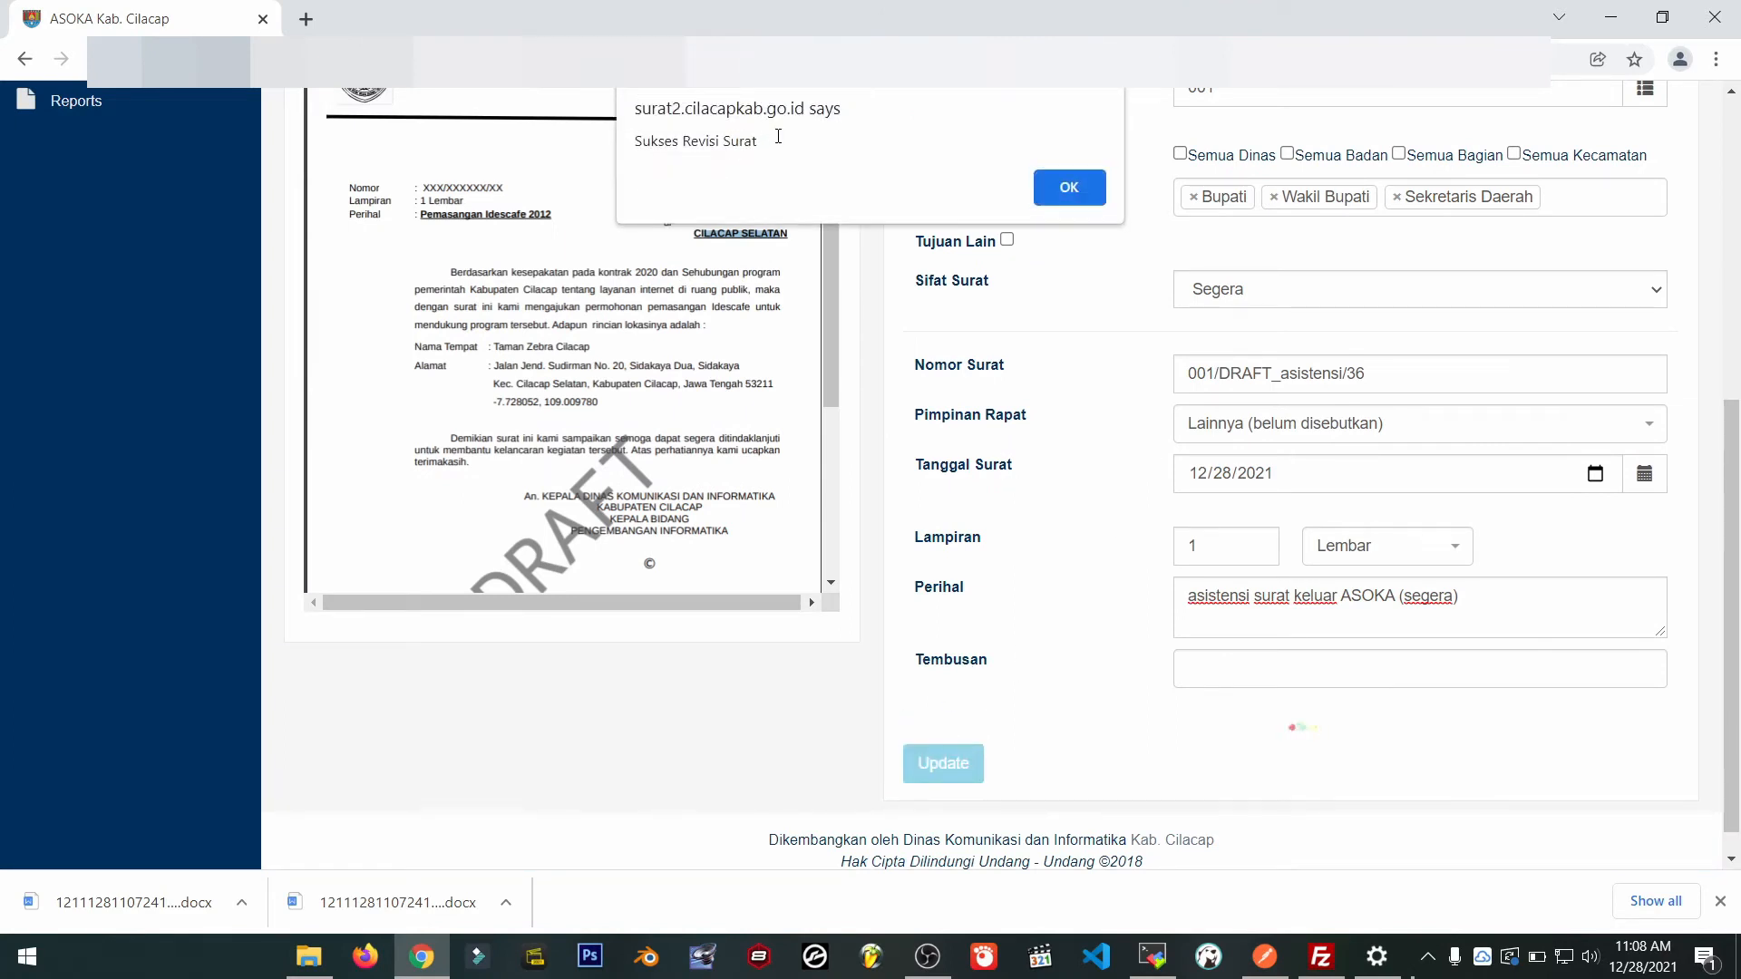
Dismiss the 'Sukses Revisi Surat' alert and review the dashboard's letter table.
{"action": "triple_click", "coordinate": [773, 141]}
{"action": "left_click", "coordinate": [1064, 196]}
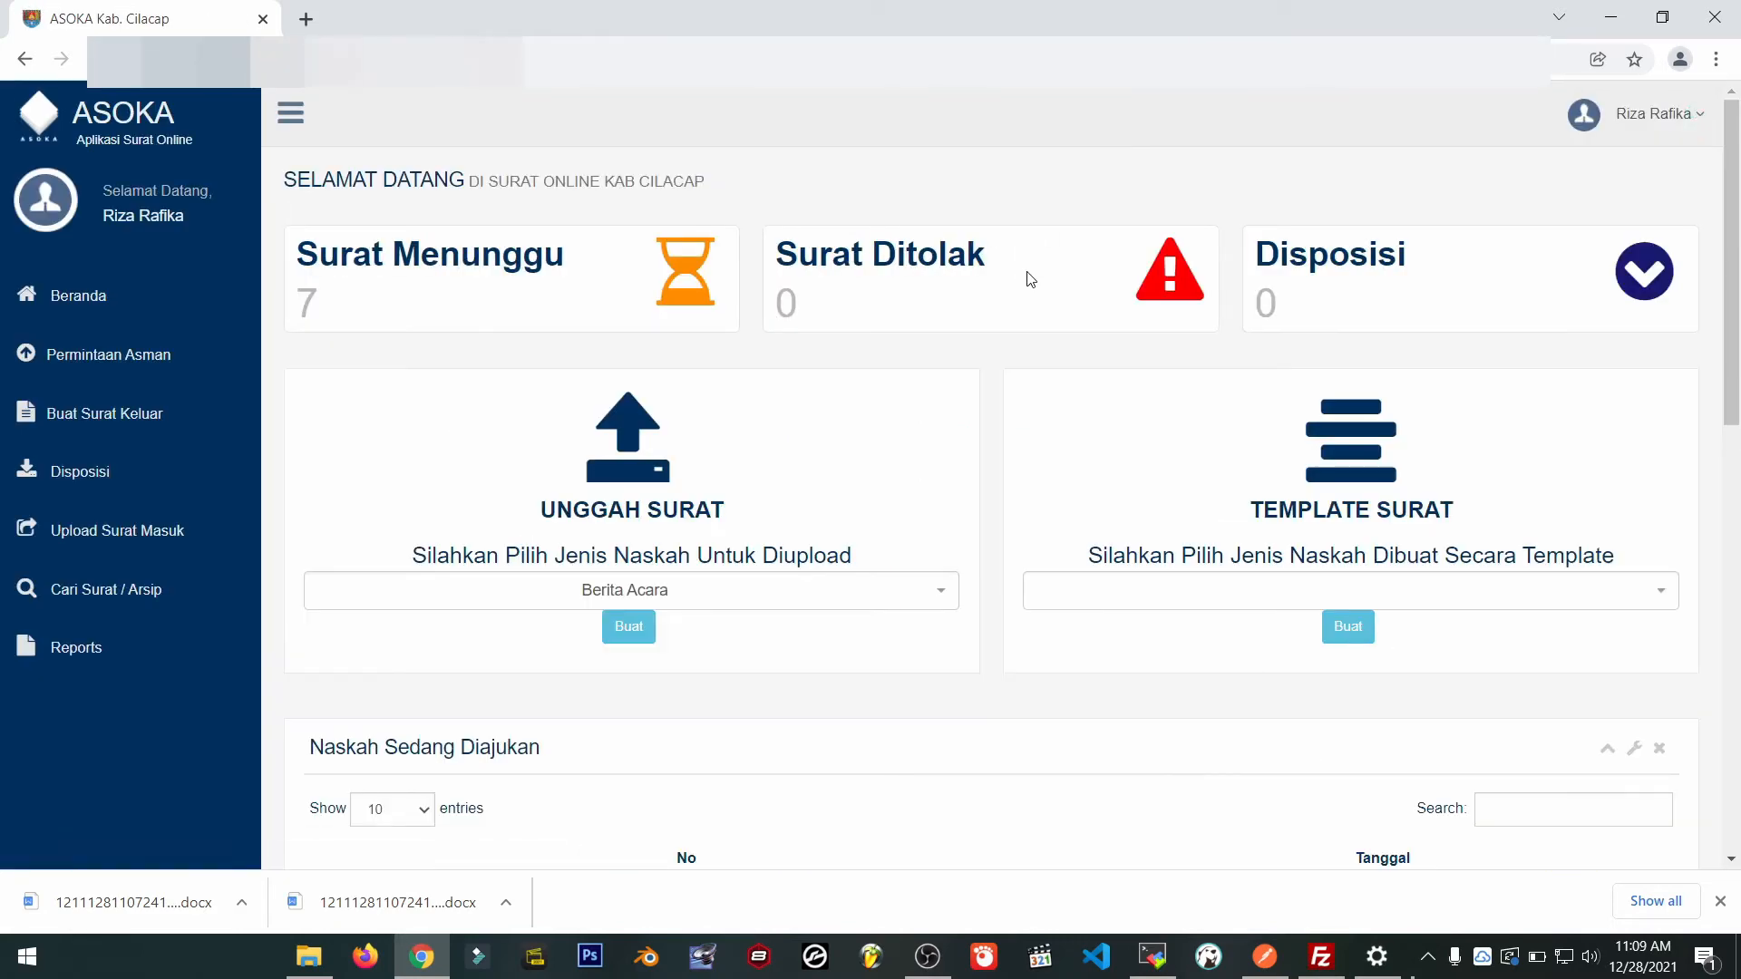
{"action": "scroll", "coordinate": [1031, 280], "scroll_direction": "down", "scroll_amount": 3}
{"action": "scroll", "coordinate": [1031, 279], "scroll_direction": "down", "scroll_amount": 2}
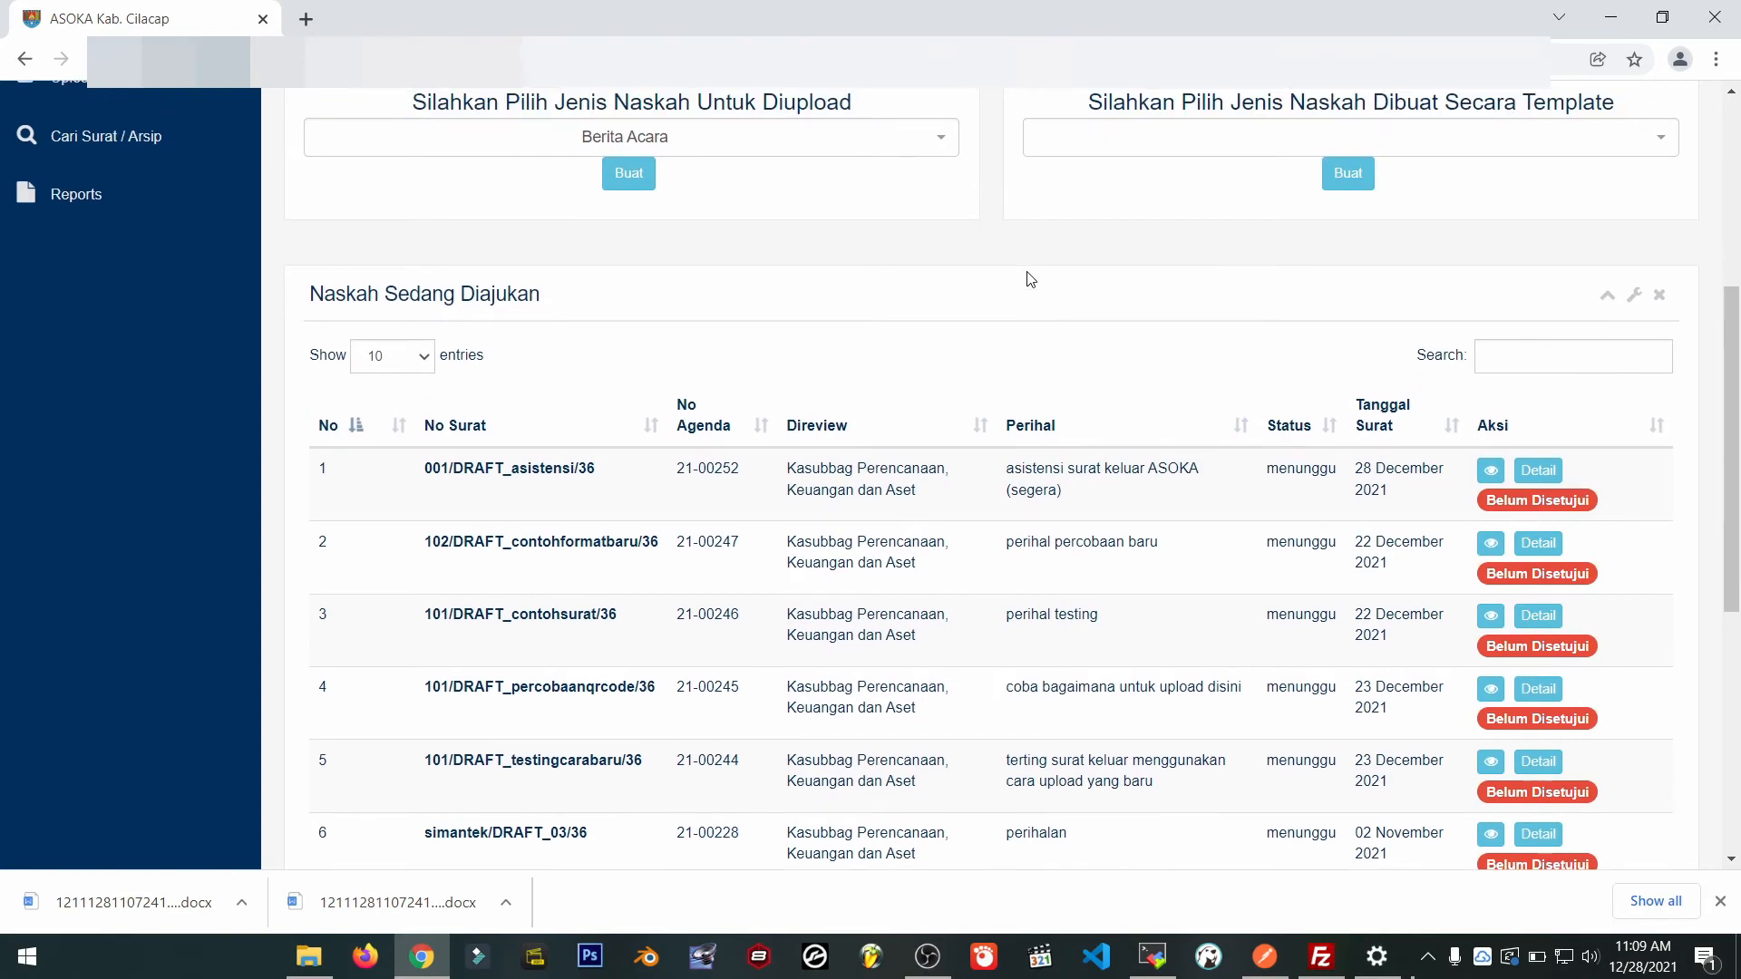
{"action": "scroll", "coordinate": [1031, 280], "scroll_direction": "down", "scroll_amount": 6}
{"action": "scroll", "coordinate": [1031, 279], "scroll_direction": "up", "scroll_amount": 5}
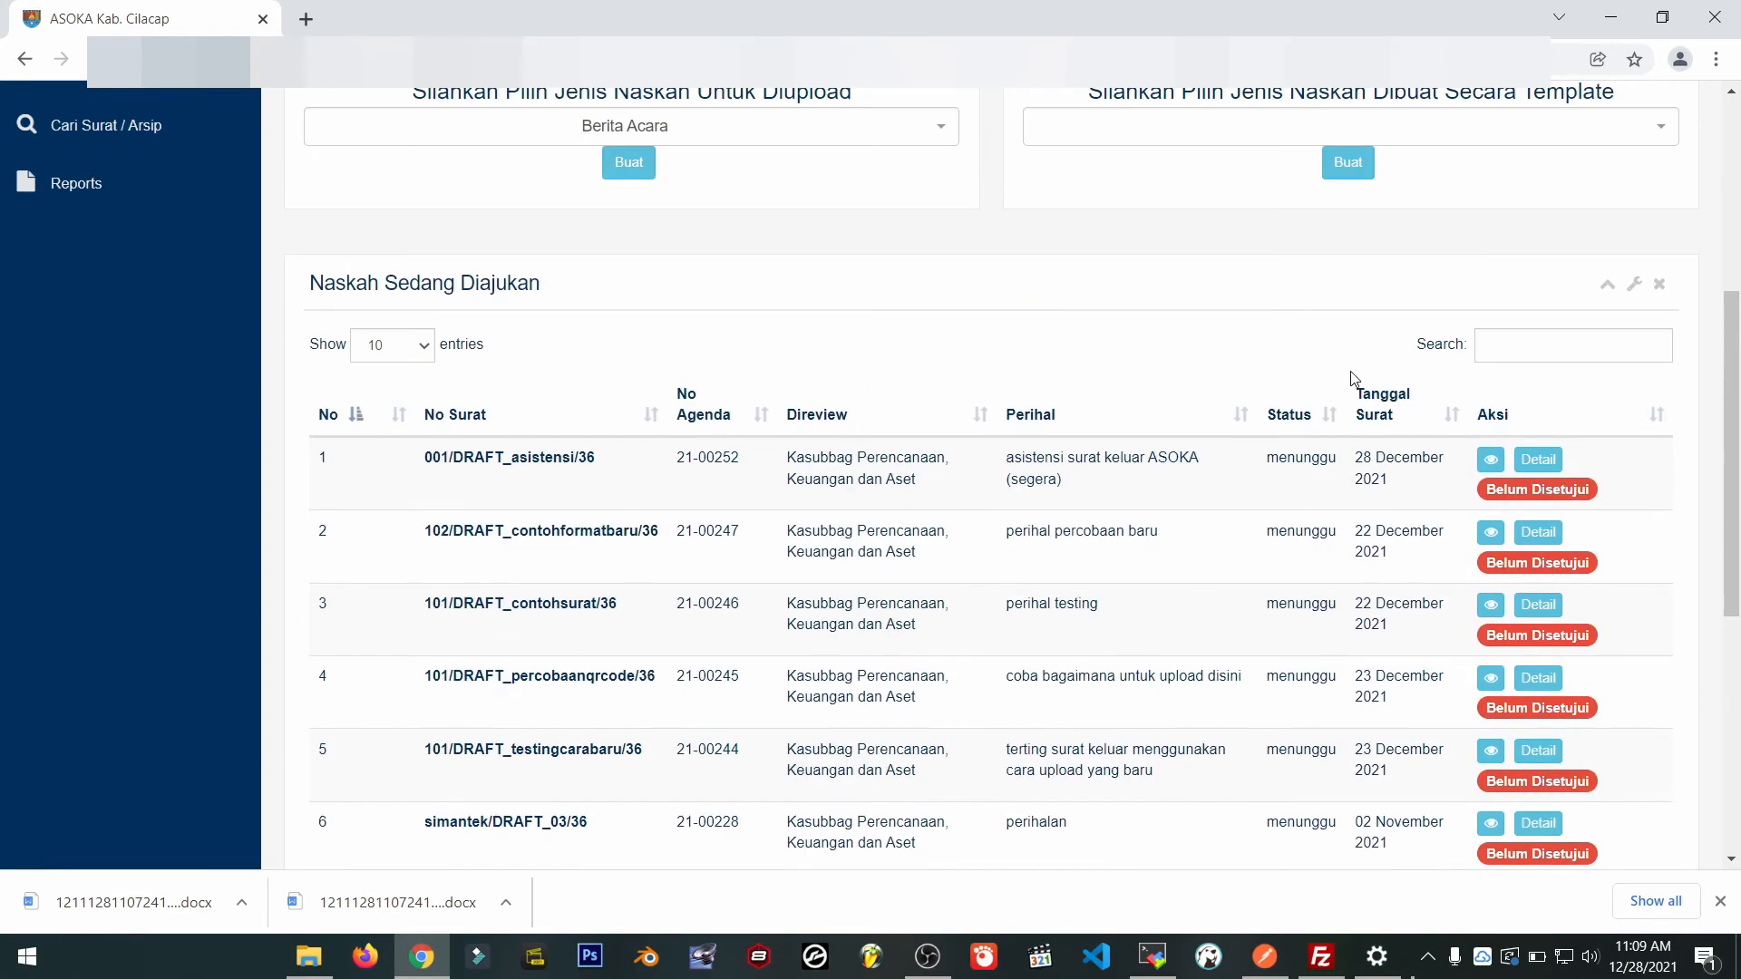
Preview the resubmitted 001/DRAFT_asistensi/36 letter, then close the preview.
{"action": "left_click", "coordinate": [1492, 464]}
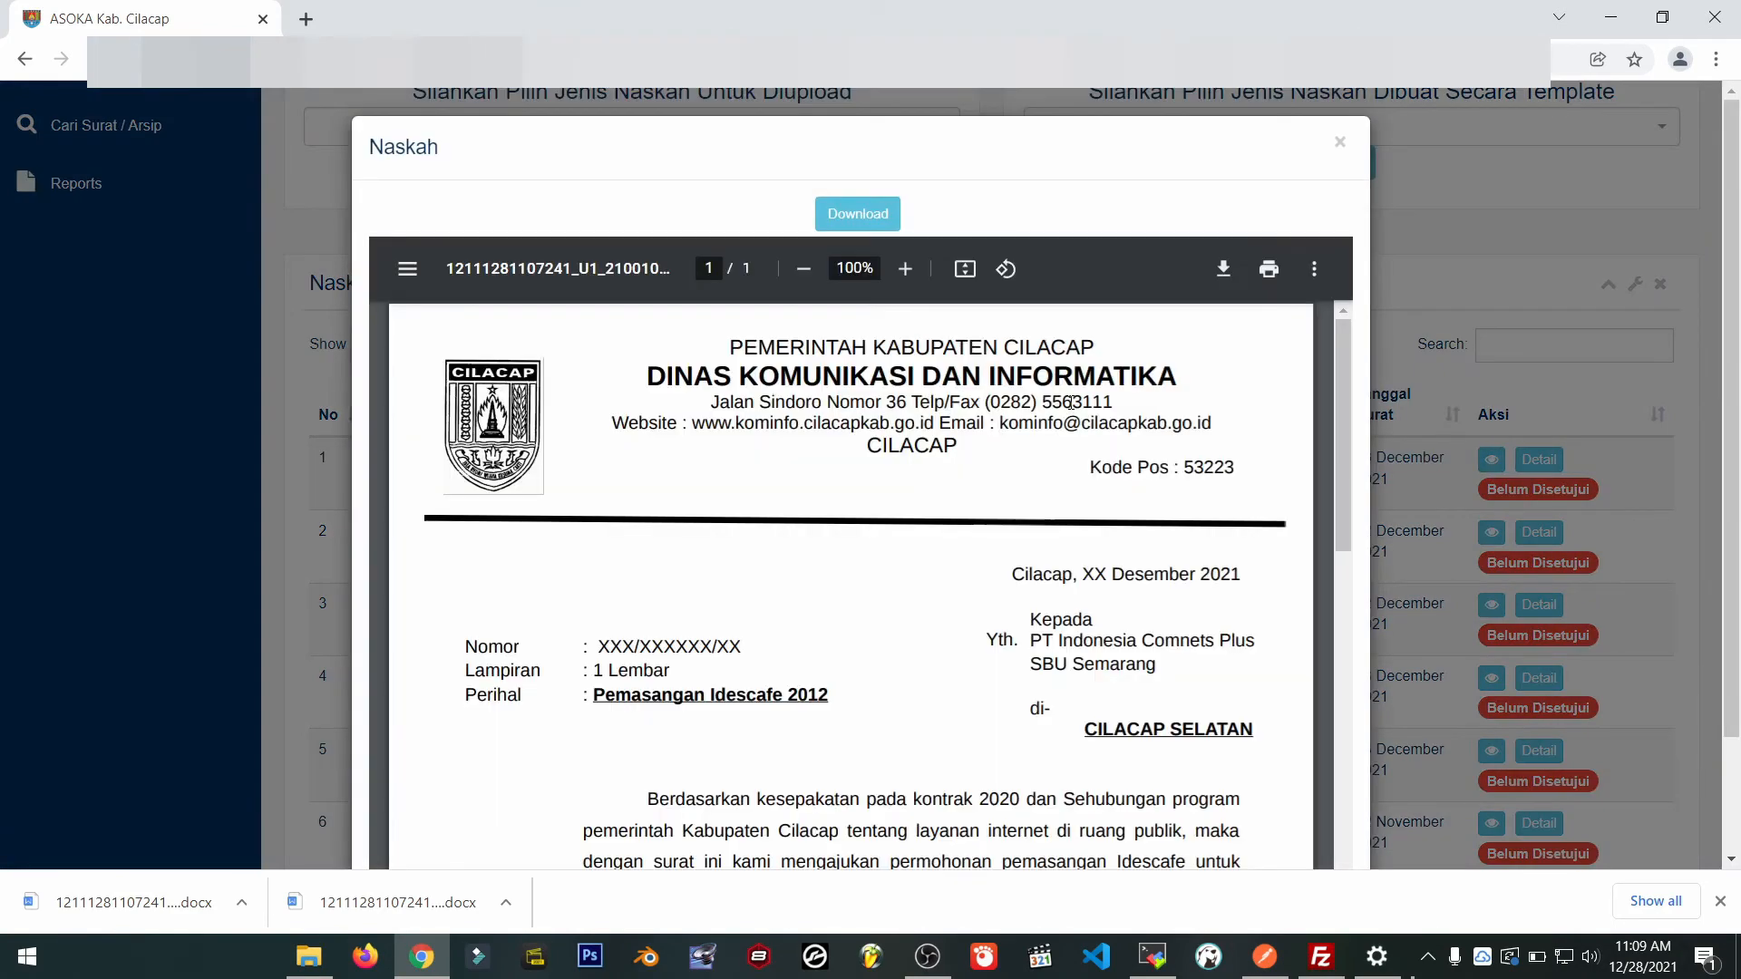
{"action": "scroll", "coordinate": [1065, 692], "scroll_direction": "down", "scroll_amount": 5}
{"action": "scroll", "coordinate": [819, 533], "scroll_direction": "up", "scroll_amount": 3}
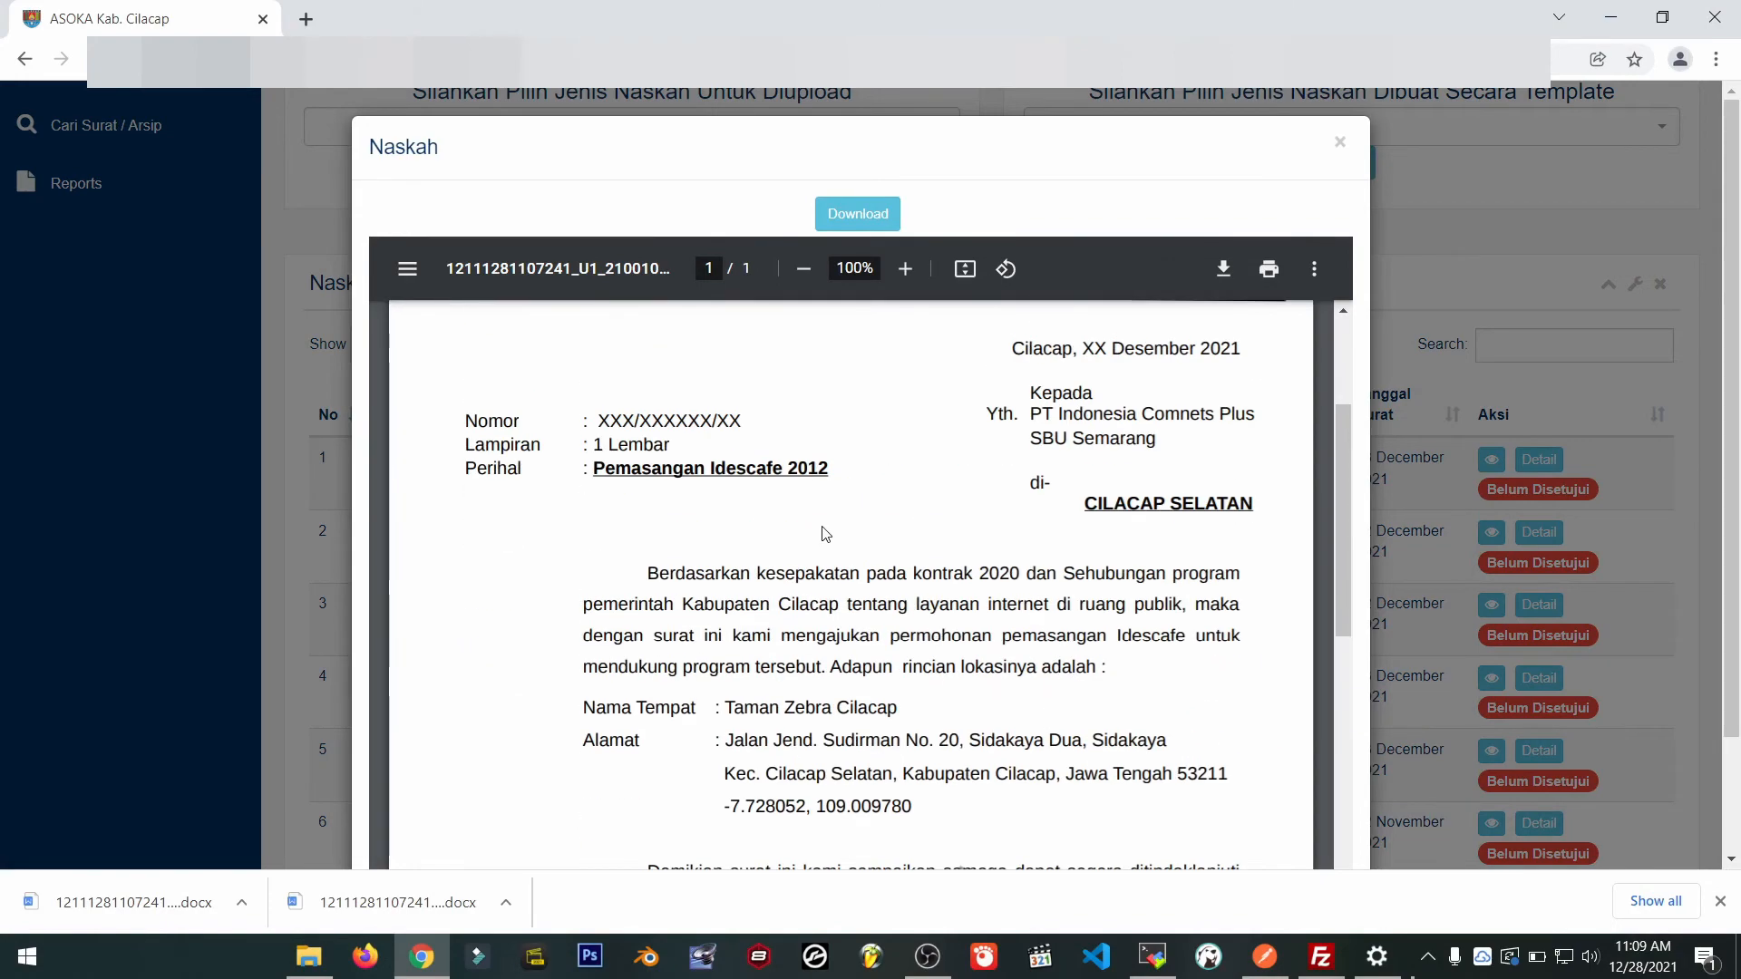
{"action": "left_click_drag", "start_coordinate": [788, 468], "coordinate": [886, 474]}
{"action": "double_click", "coordinate": [1113, 506]}
{"action": "left_click", "coordinate": [1339, 143]}
{"action": "scroll", "coordinate": [1233, 354], "scroll_direction": "up", "scroll_amount": 3}
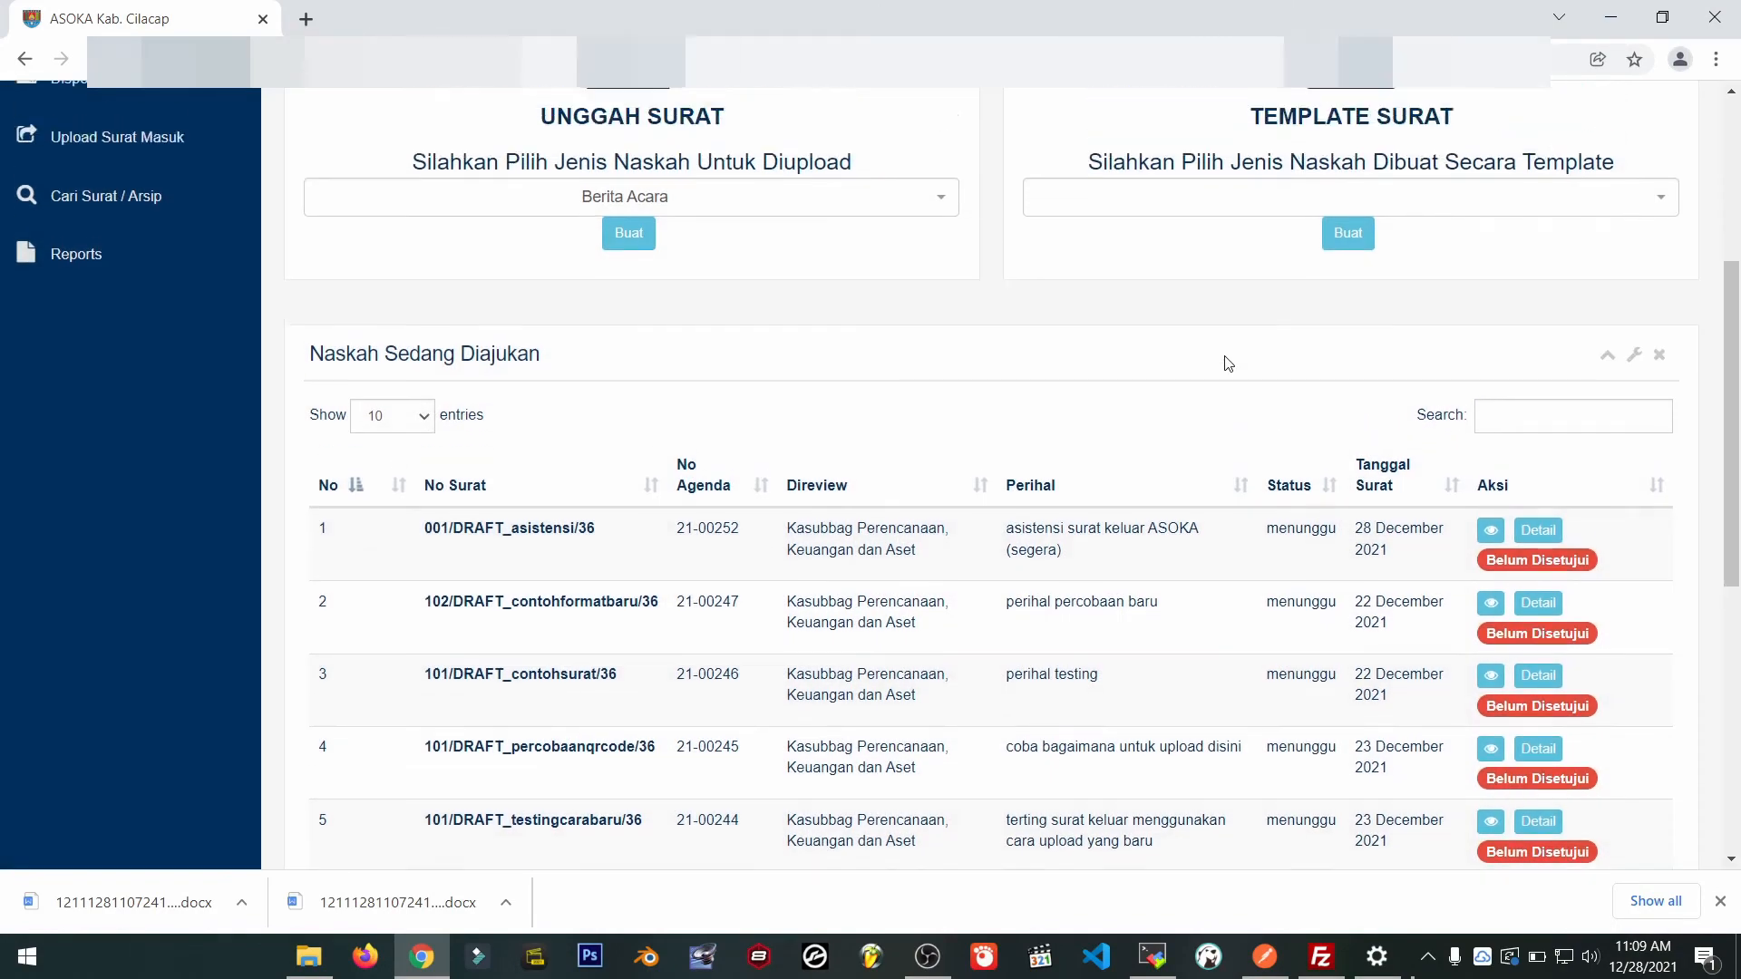
{"action": "scroll", "coordinate": [1229, 362], "scroll_direction": "up", "scroll_amount": 3}
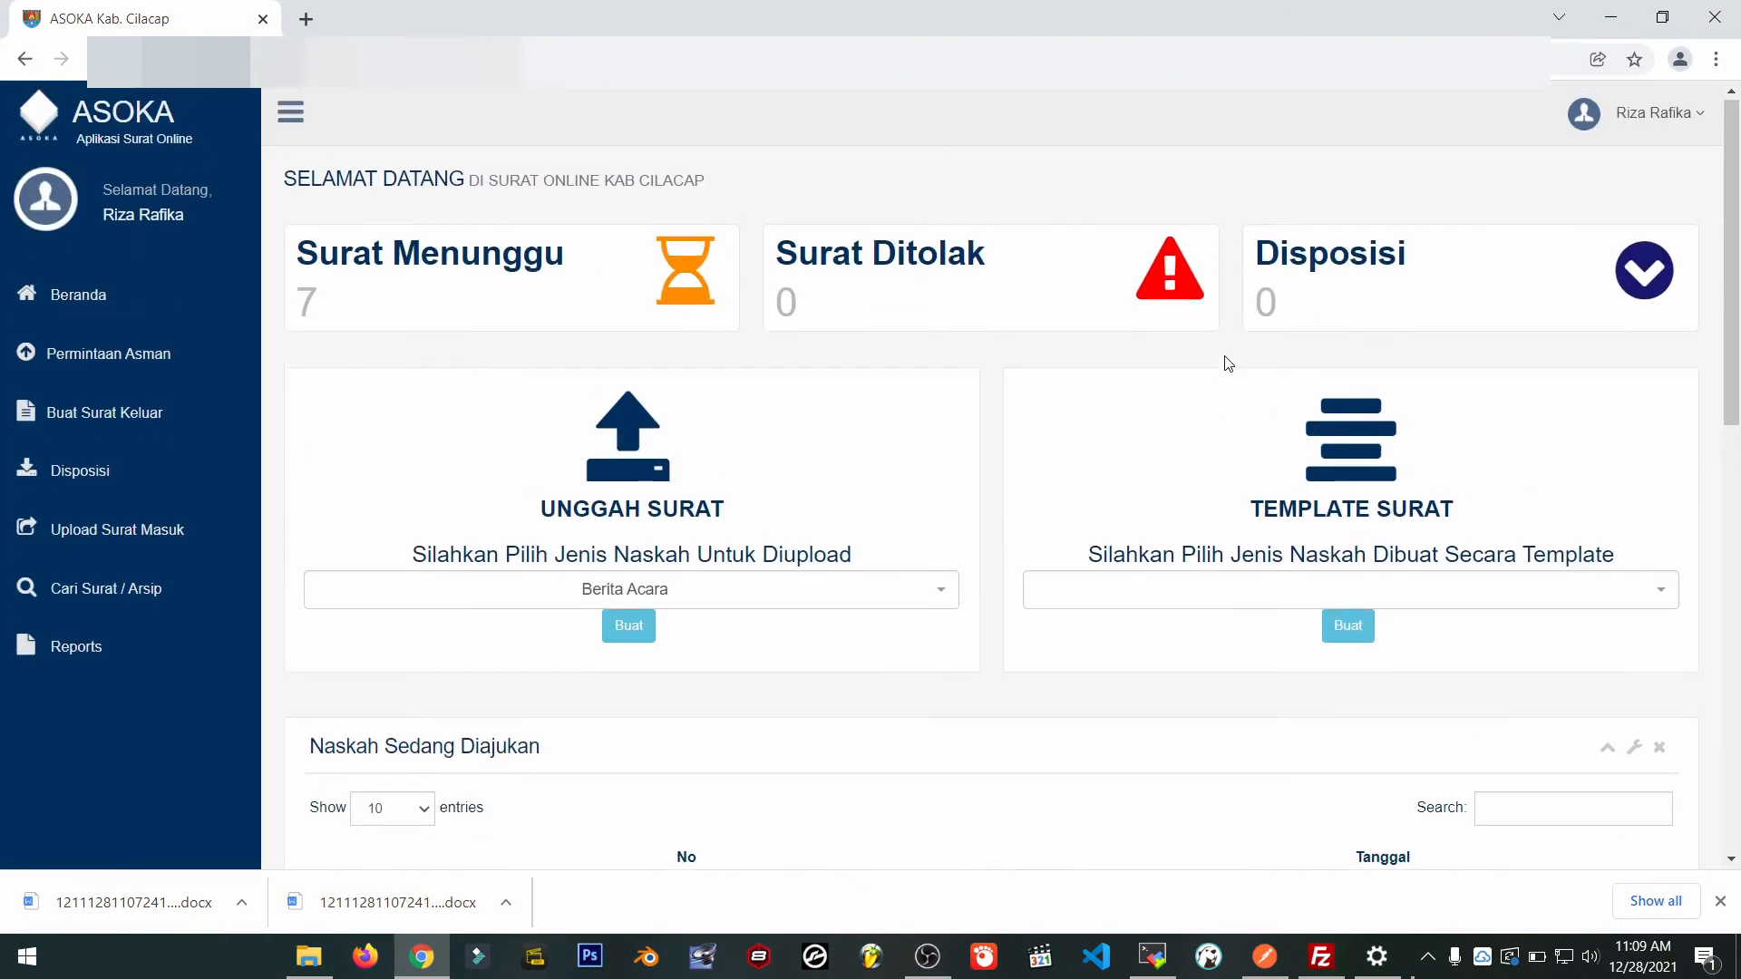
Log out and sign back in as the Kasubbag Perencanaan, Keuangan dan Aset reviewer.
{"action": "left_click", "coordinate": [1624, 114]}
{"action": "left_click", "coordinate": [1601, 263]}
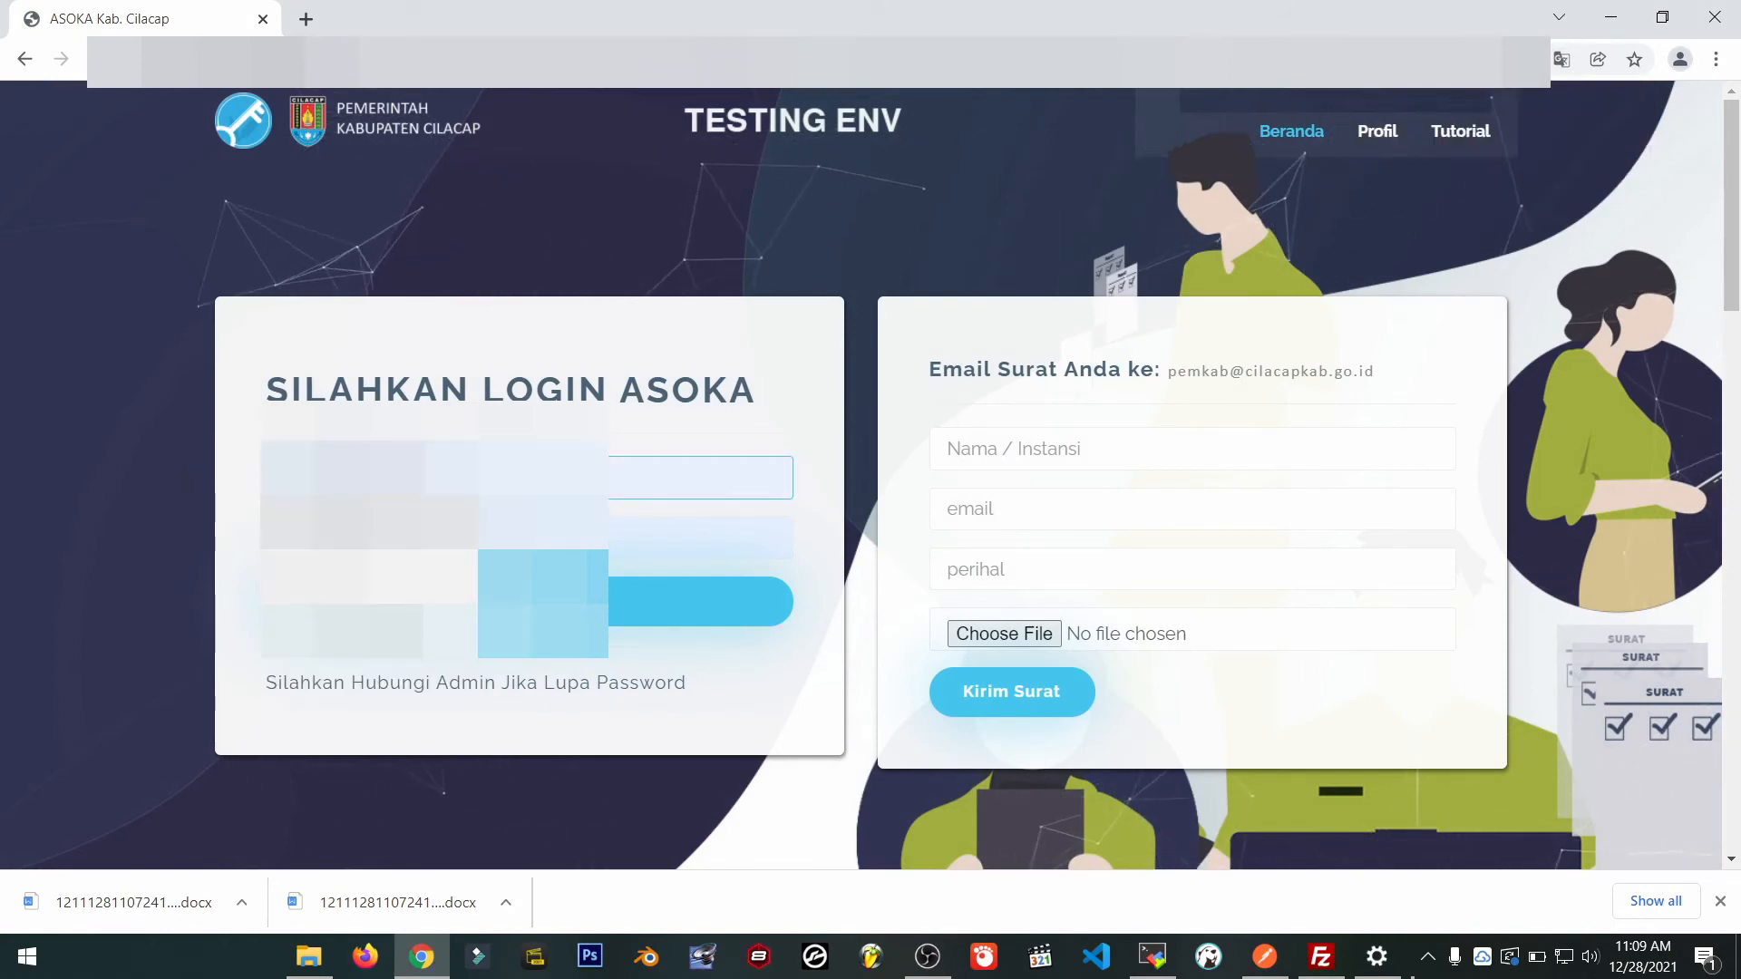
{"action": "left_click", "coordinate": [362, 535]}
{"action": "left_click", "coordinate": [553, 613]}
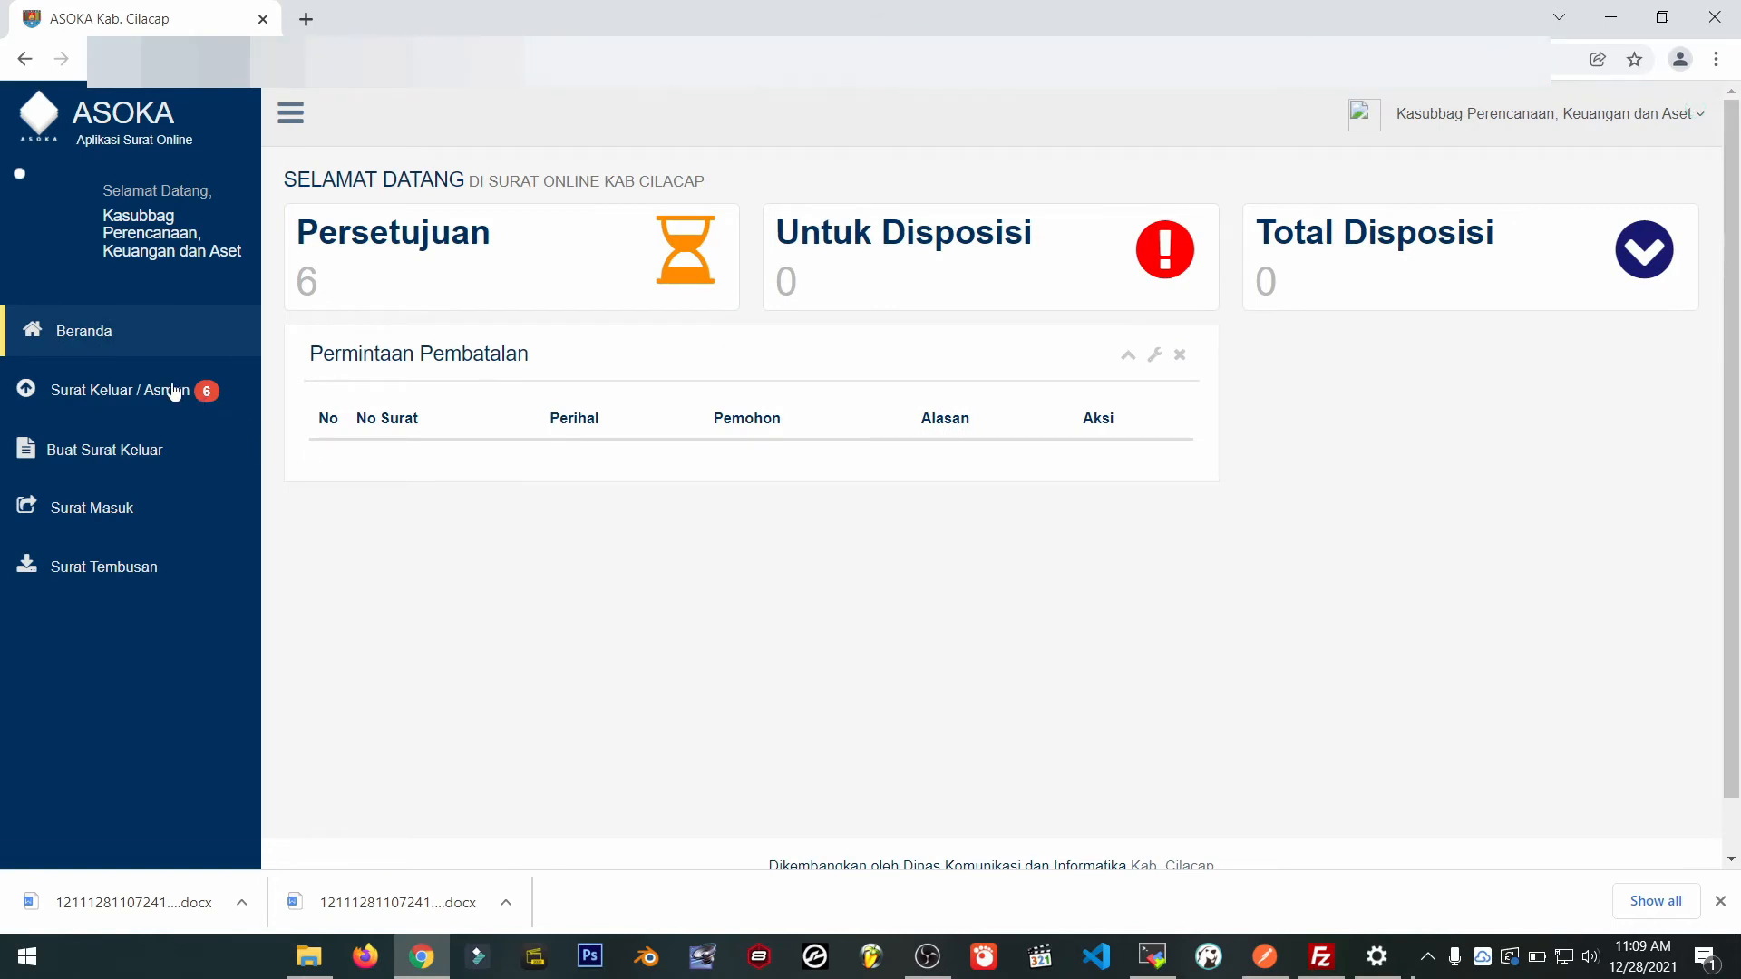
Approve the asistensi letter from Surat Keluar / Asman, forwarding it to Sekretaris Dinas Kominfo.
{"action": "left_click", "coordinate": [174, 390]}
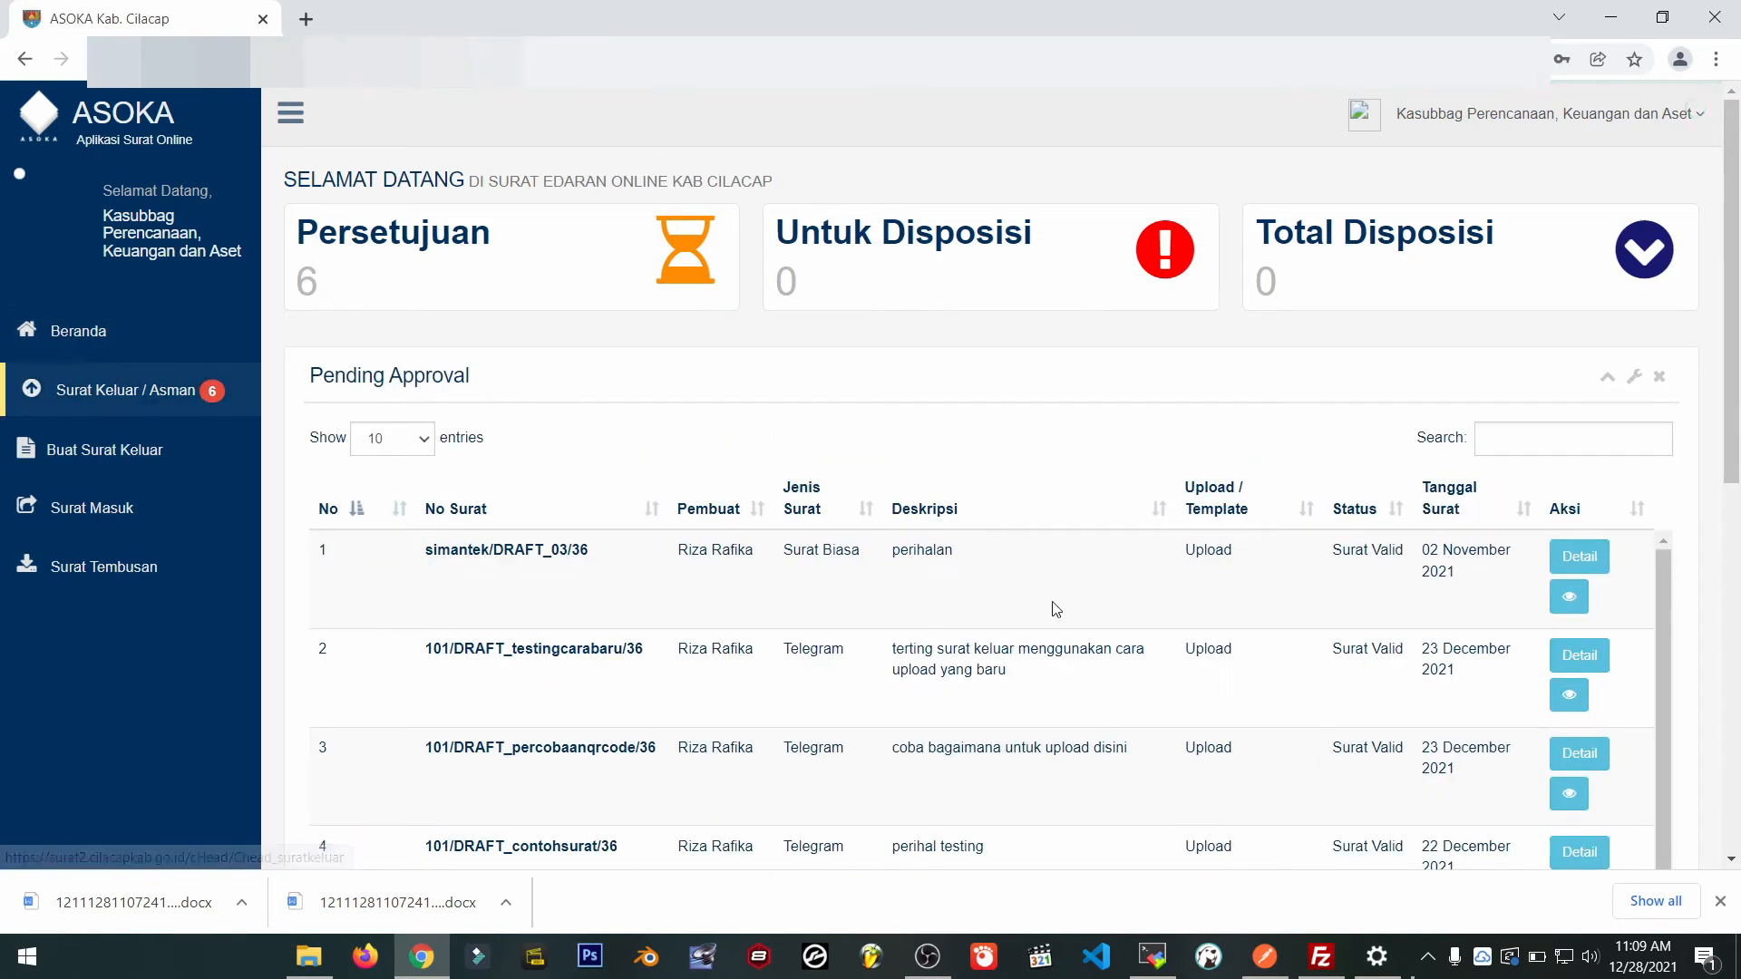
{"action": "scroll", "coordinate": [1127, 614], "scroll_direction": "down", "scroll_amount": 2}
{"action": "scroll", "coordinate": [1505, 526], "scroll_direction": "down", "scroll_amount": 2}
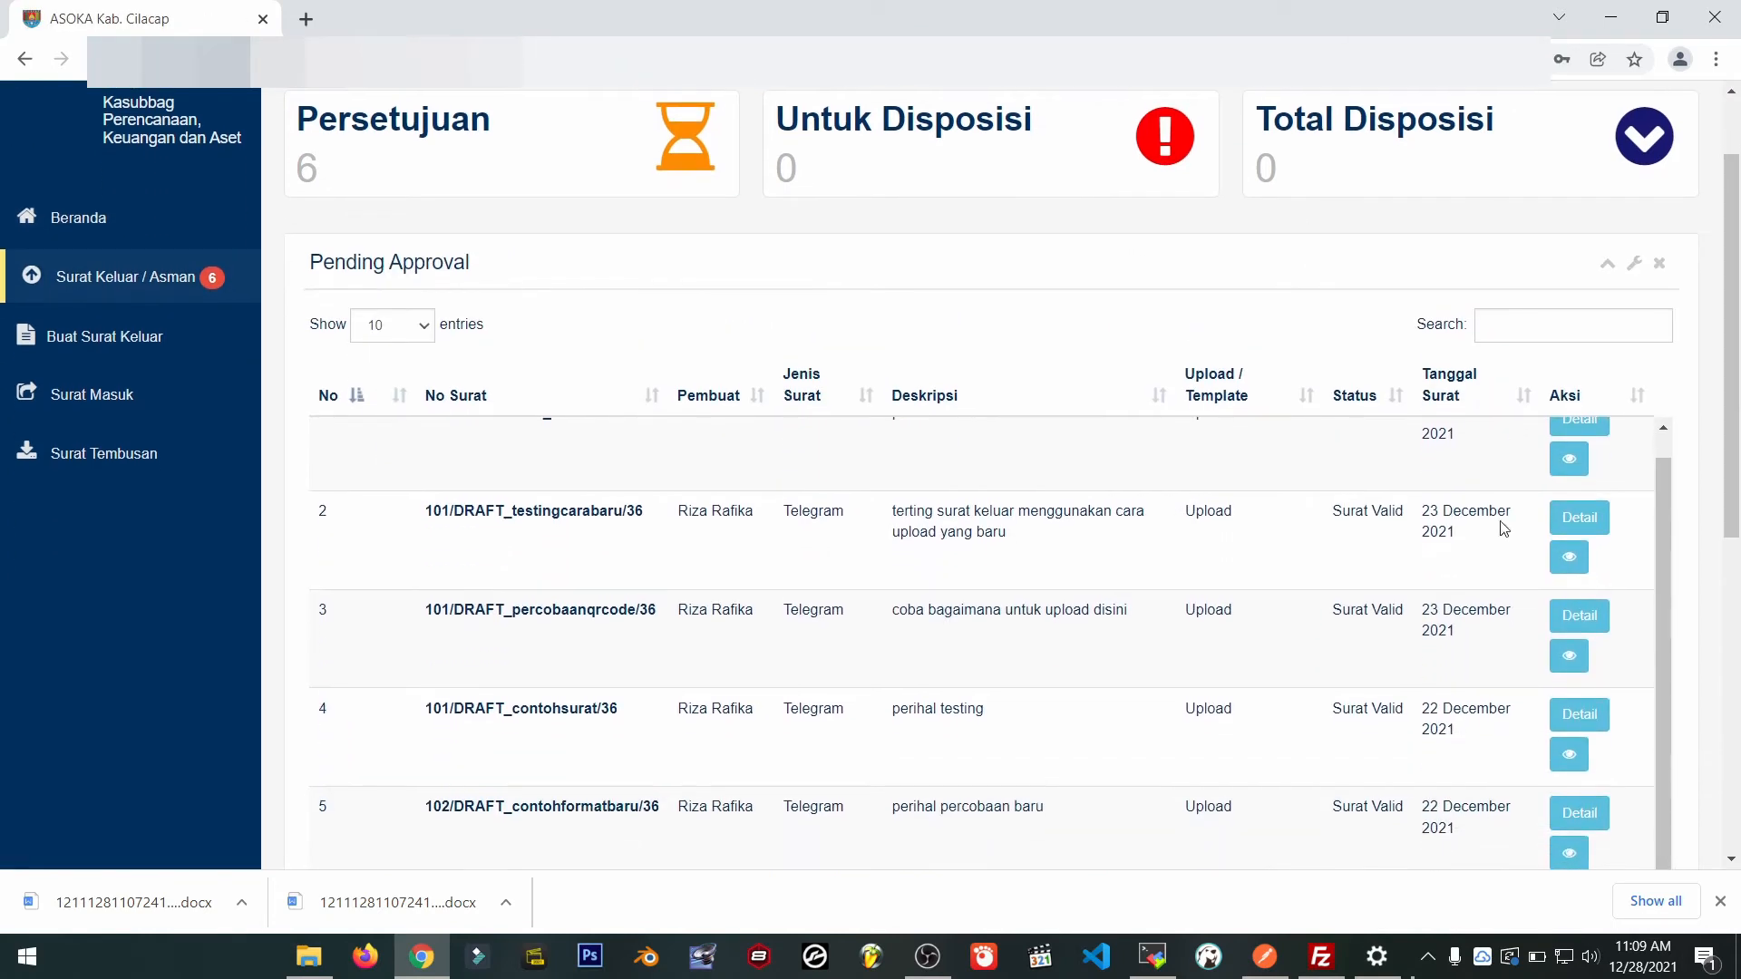
{"action": "scroll", "coordinate": [1705, 630], "scroll_direction": "down", "scroll_amount": 5}
{"action": "scroll", "coordinate": [1641, 539], "scroll_direction": "up", "scroll_amount": 4}
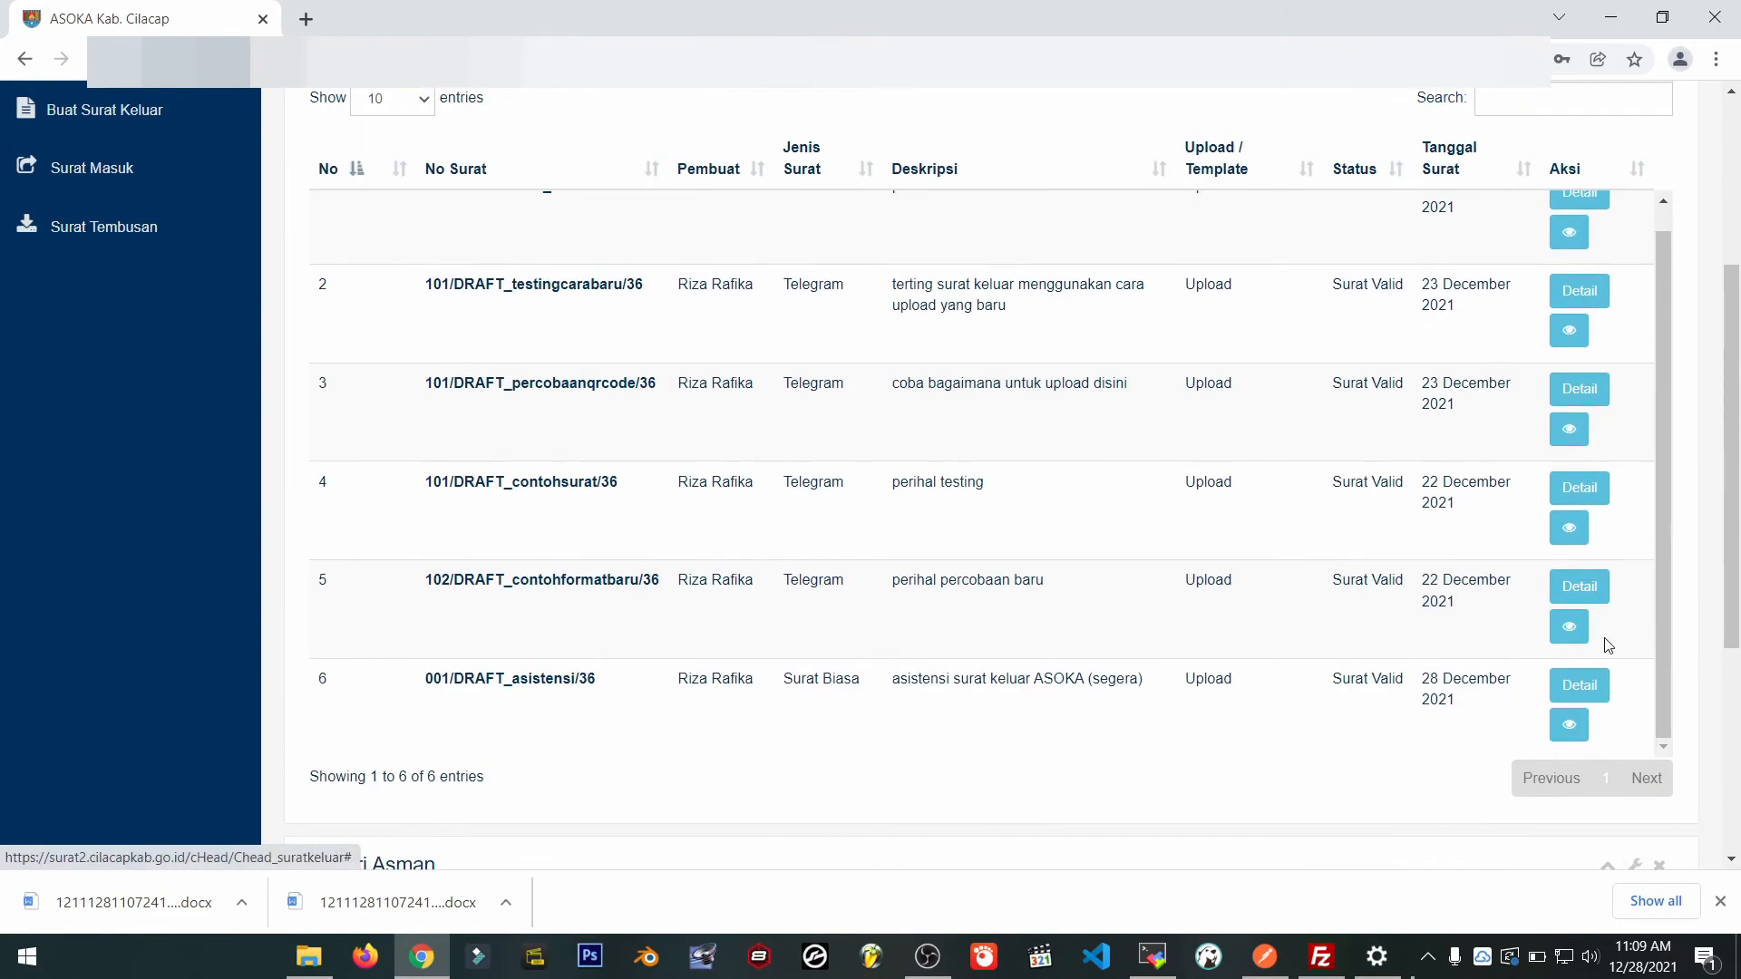
{"action": "left_click", "coordinate": [1580, 685]}
{"action": "scroll", "coordinate": [775, 435], "scroll_direction": "down", "scroll_amount": 2}
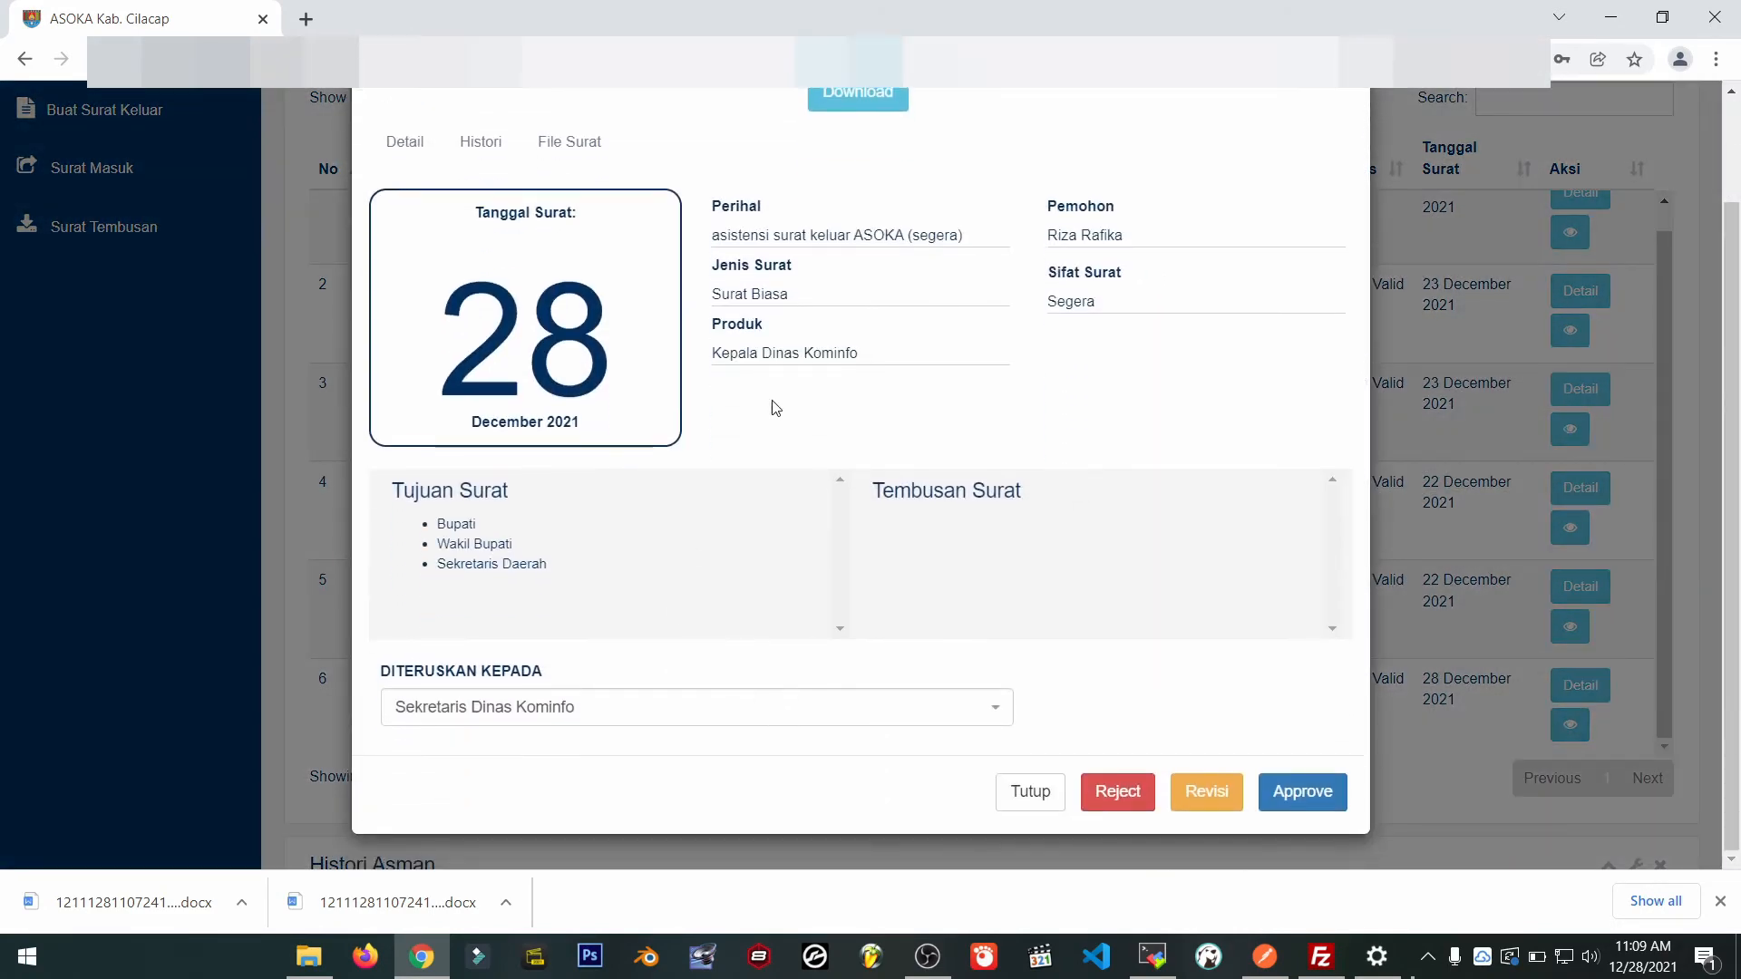
{"action": "scroll", "coordinate": [924, 508], "scroll_direction": "up", "scroll_amount": 2}
{"action": "scroll", "coordinate": [1080, 708], "scroll_direction": "down", "scroll_amount": 2}
{"action": "left_click", "coordinate": [1289, 797]}
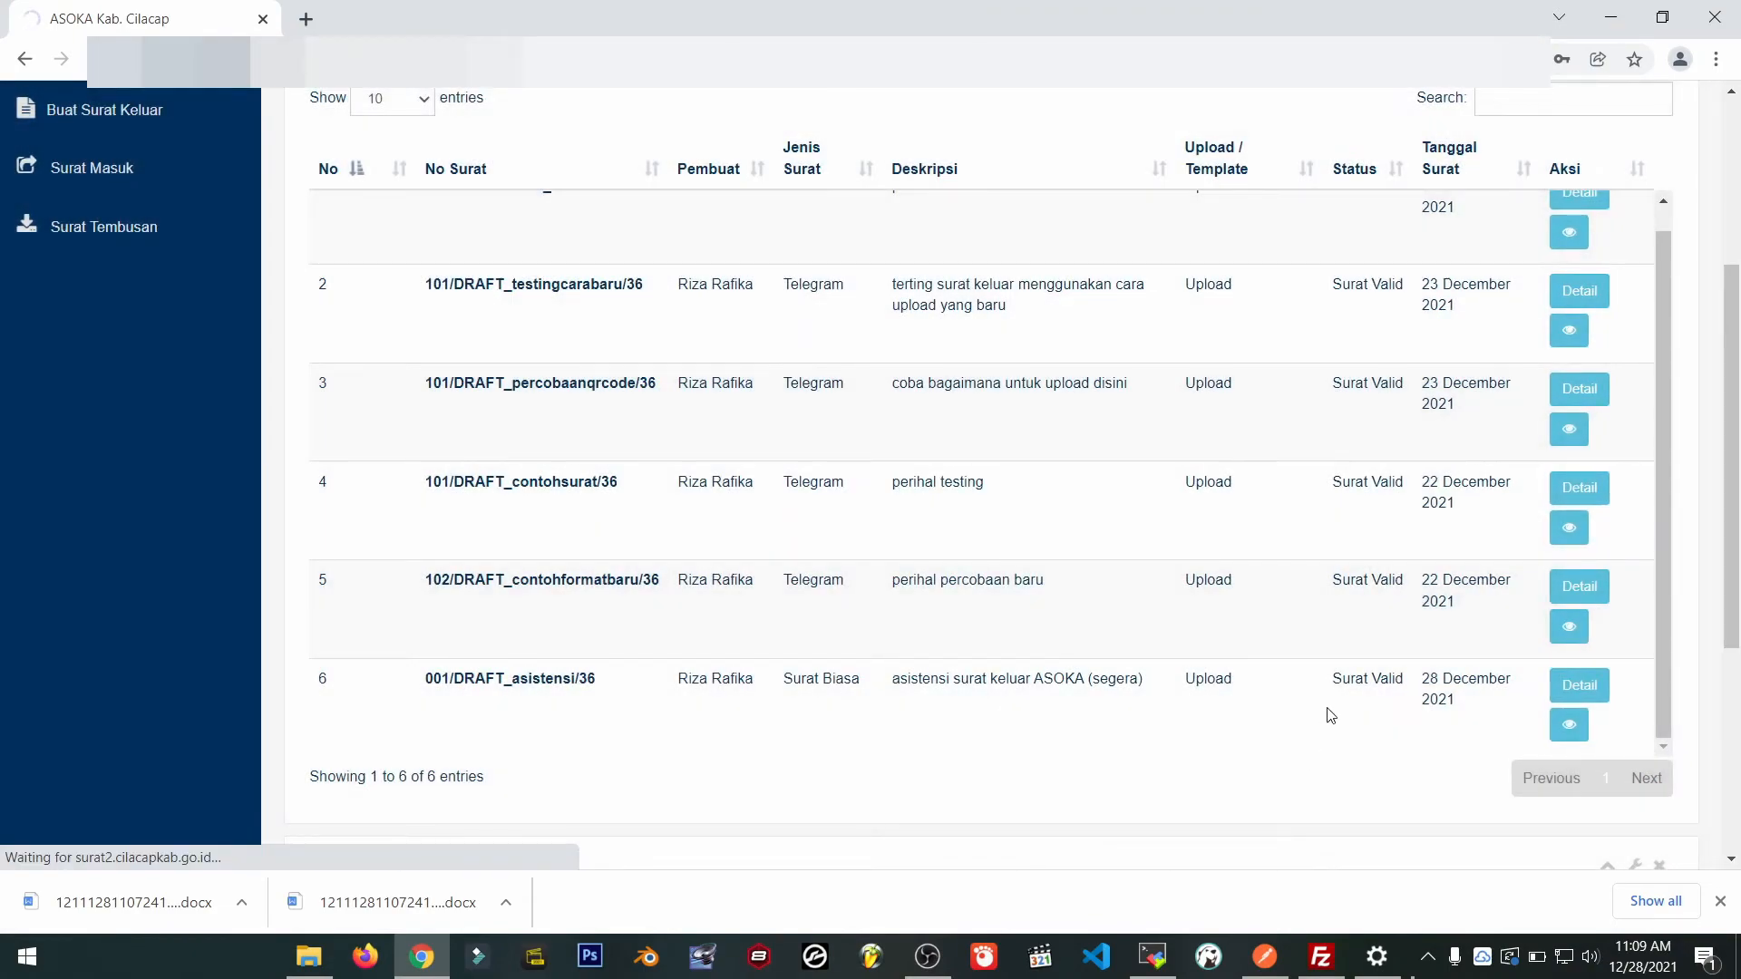
{"action": "scroll", "coordinate": [1197, 581], "scroll_direction": "down", "scroll_amount": 4}
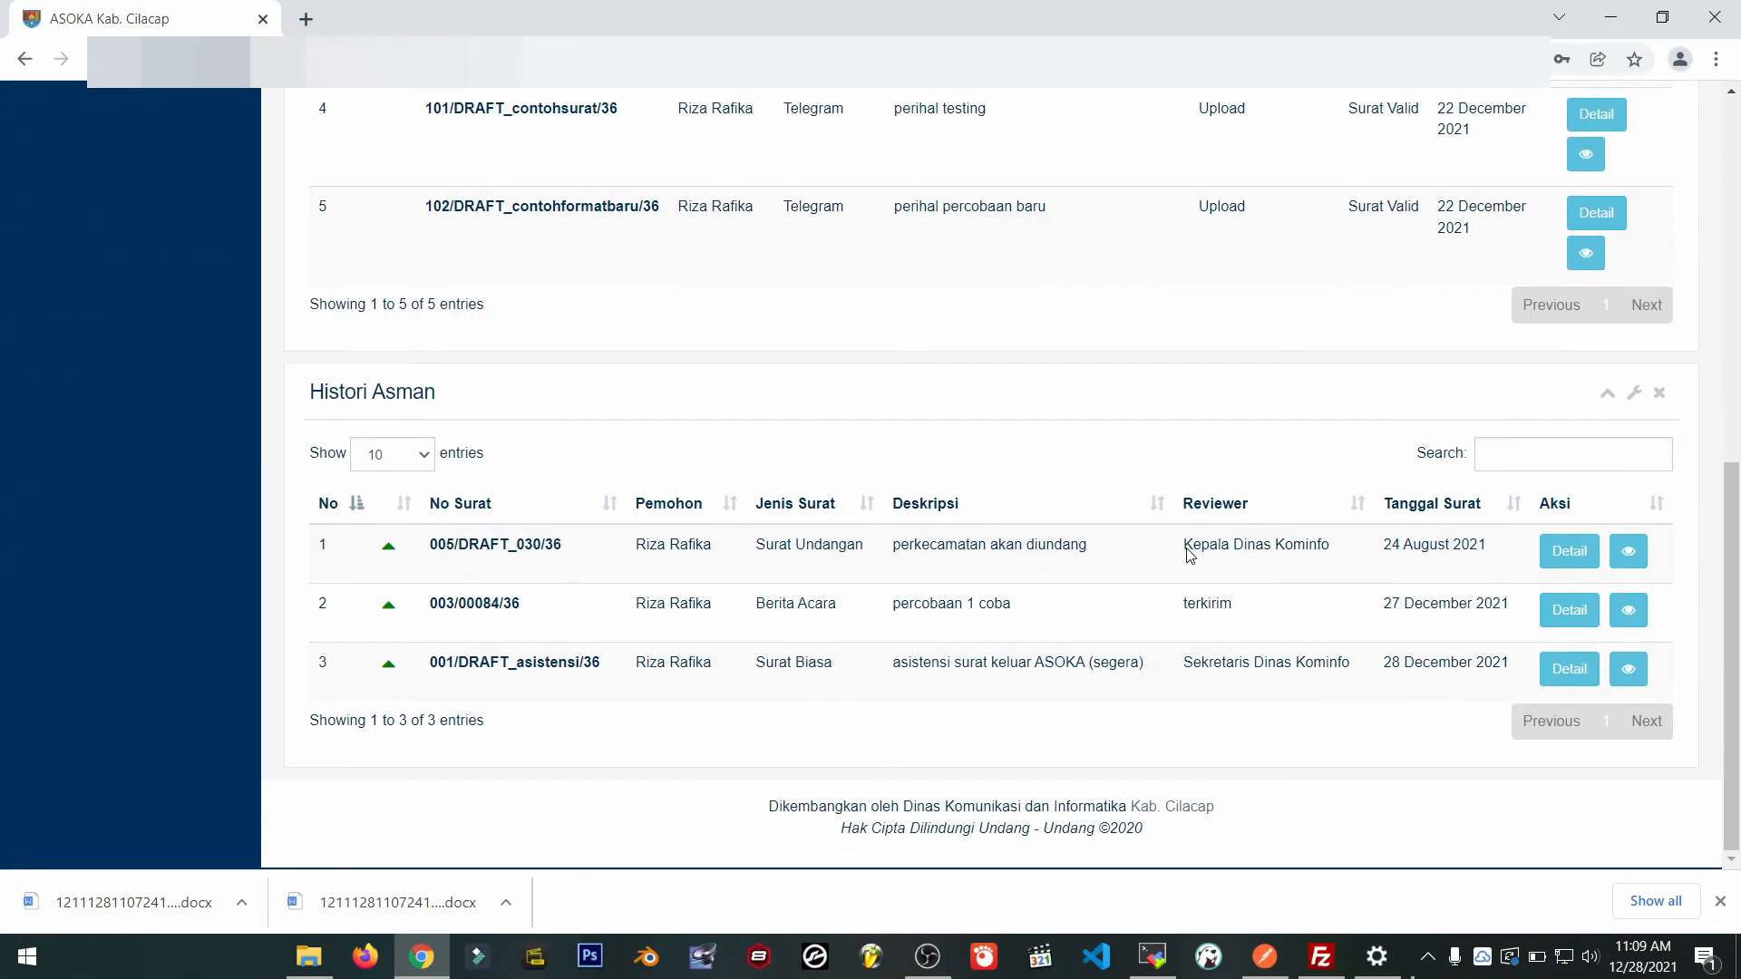
{"action": "scroll", "coordinate": [1189, 551], "scroll_direction": "up", "scroll_amount": 8}
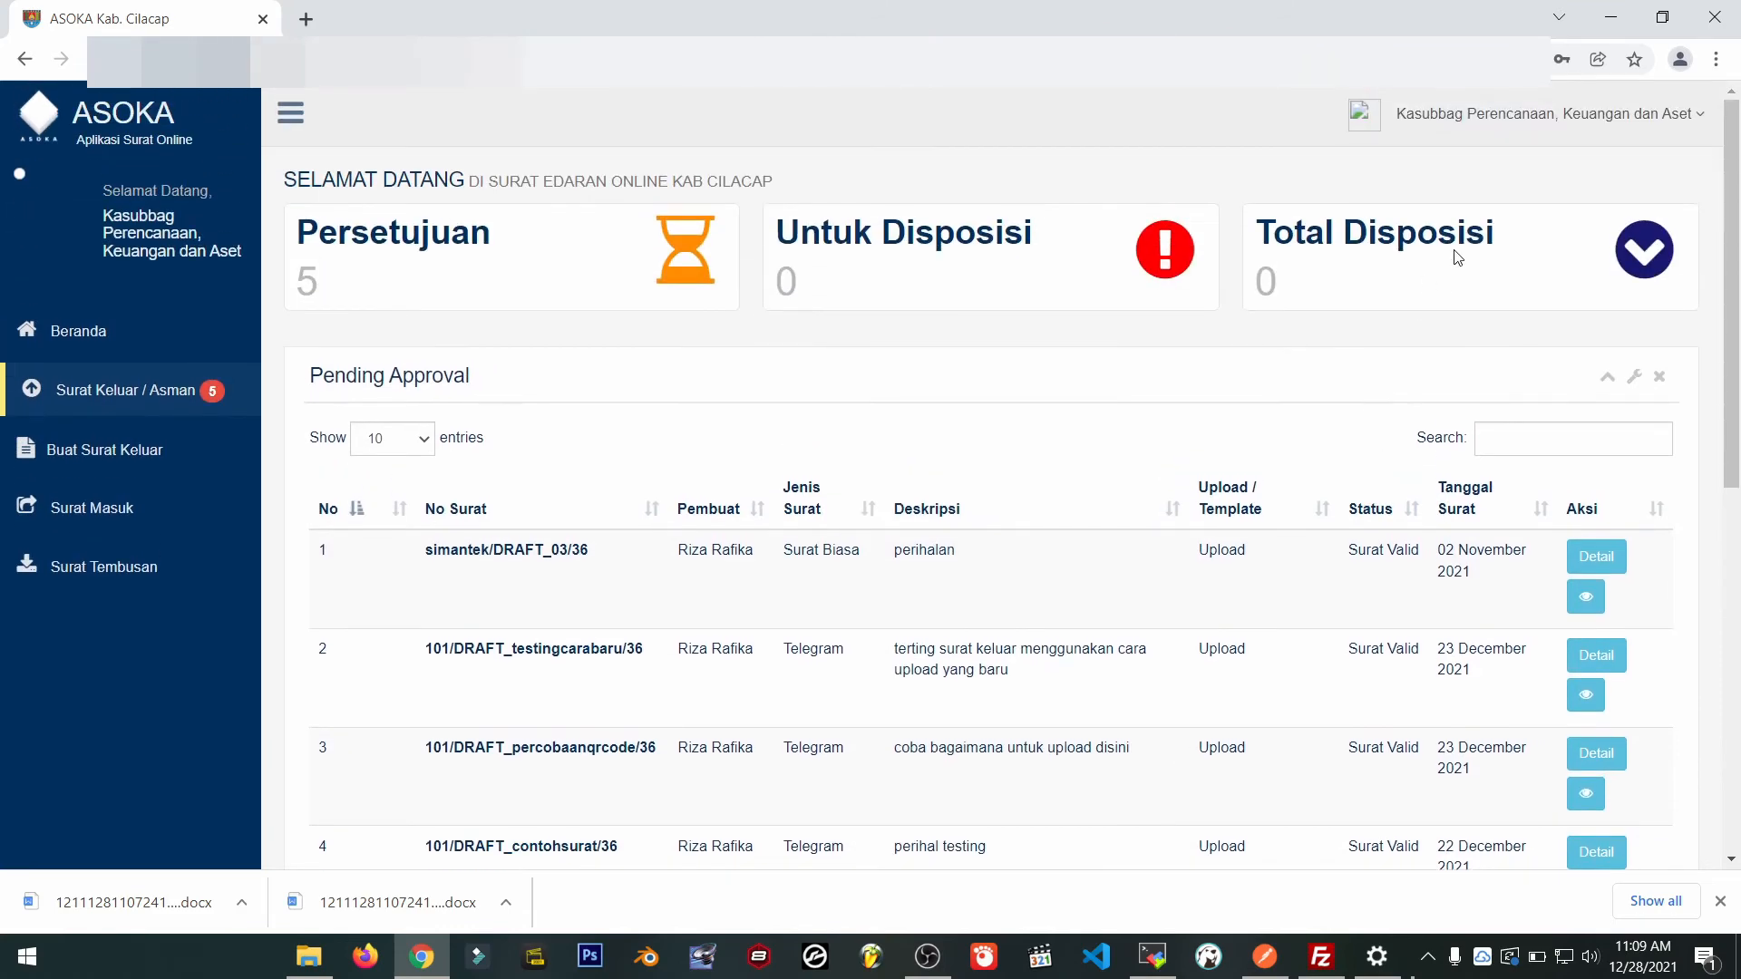
Log out and log in as the Sekretaris Dinas Kominfo account, letting the browser save it.
{"action": "left_click", "coordinate": [1533, 116]}
{"action": "left_click", "coordinate": [1683, 260]}
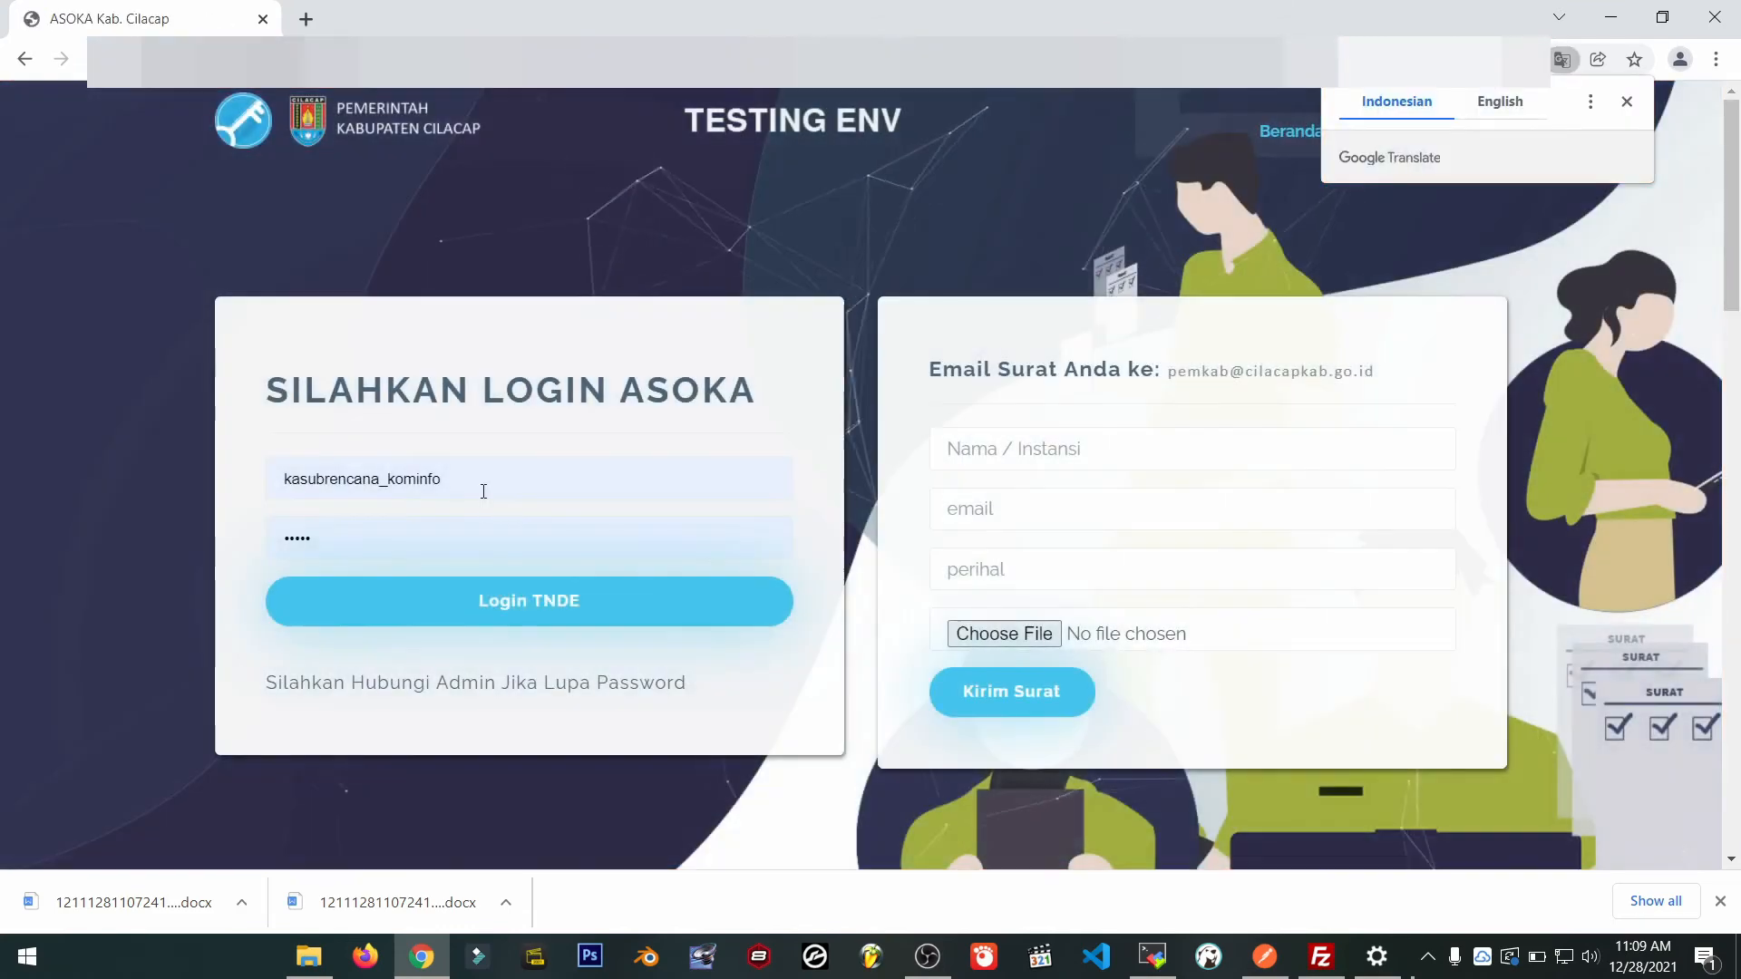
{"action": "double_click", "coordinate": [280, 474]}
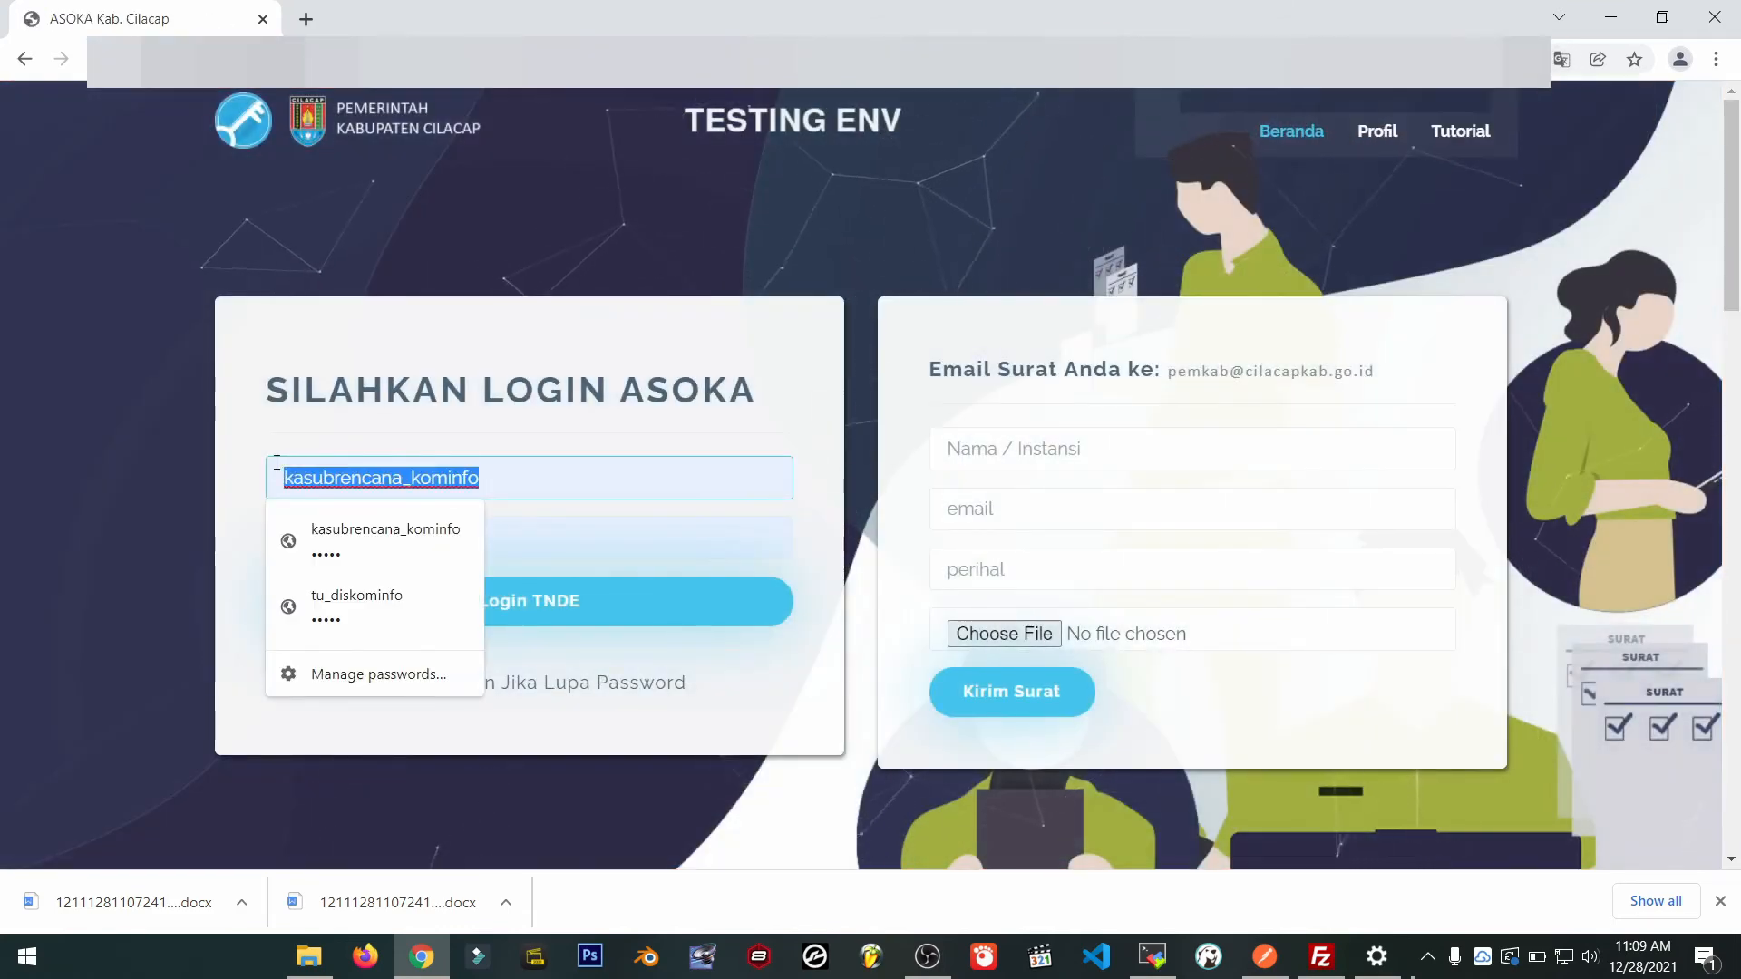
{"action": "type", "text": "sek_diskominfo"}
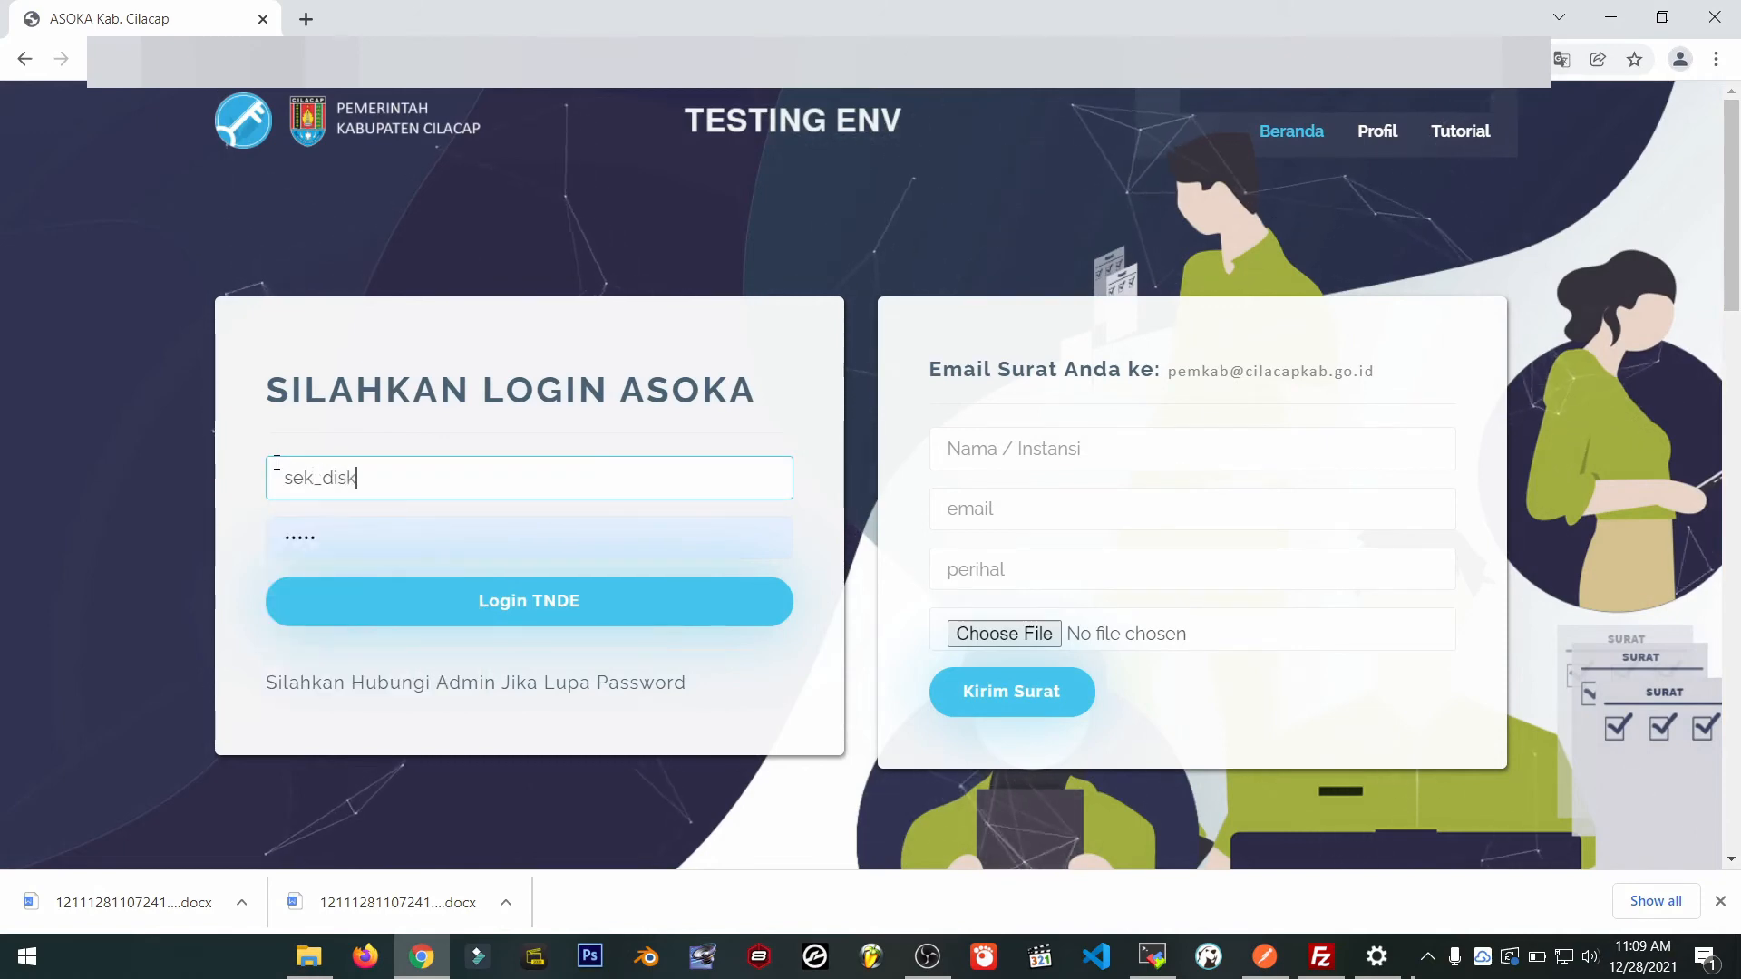
{"action": "key", "text": "Tab"}
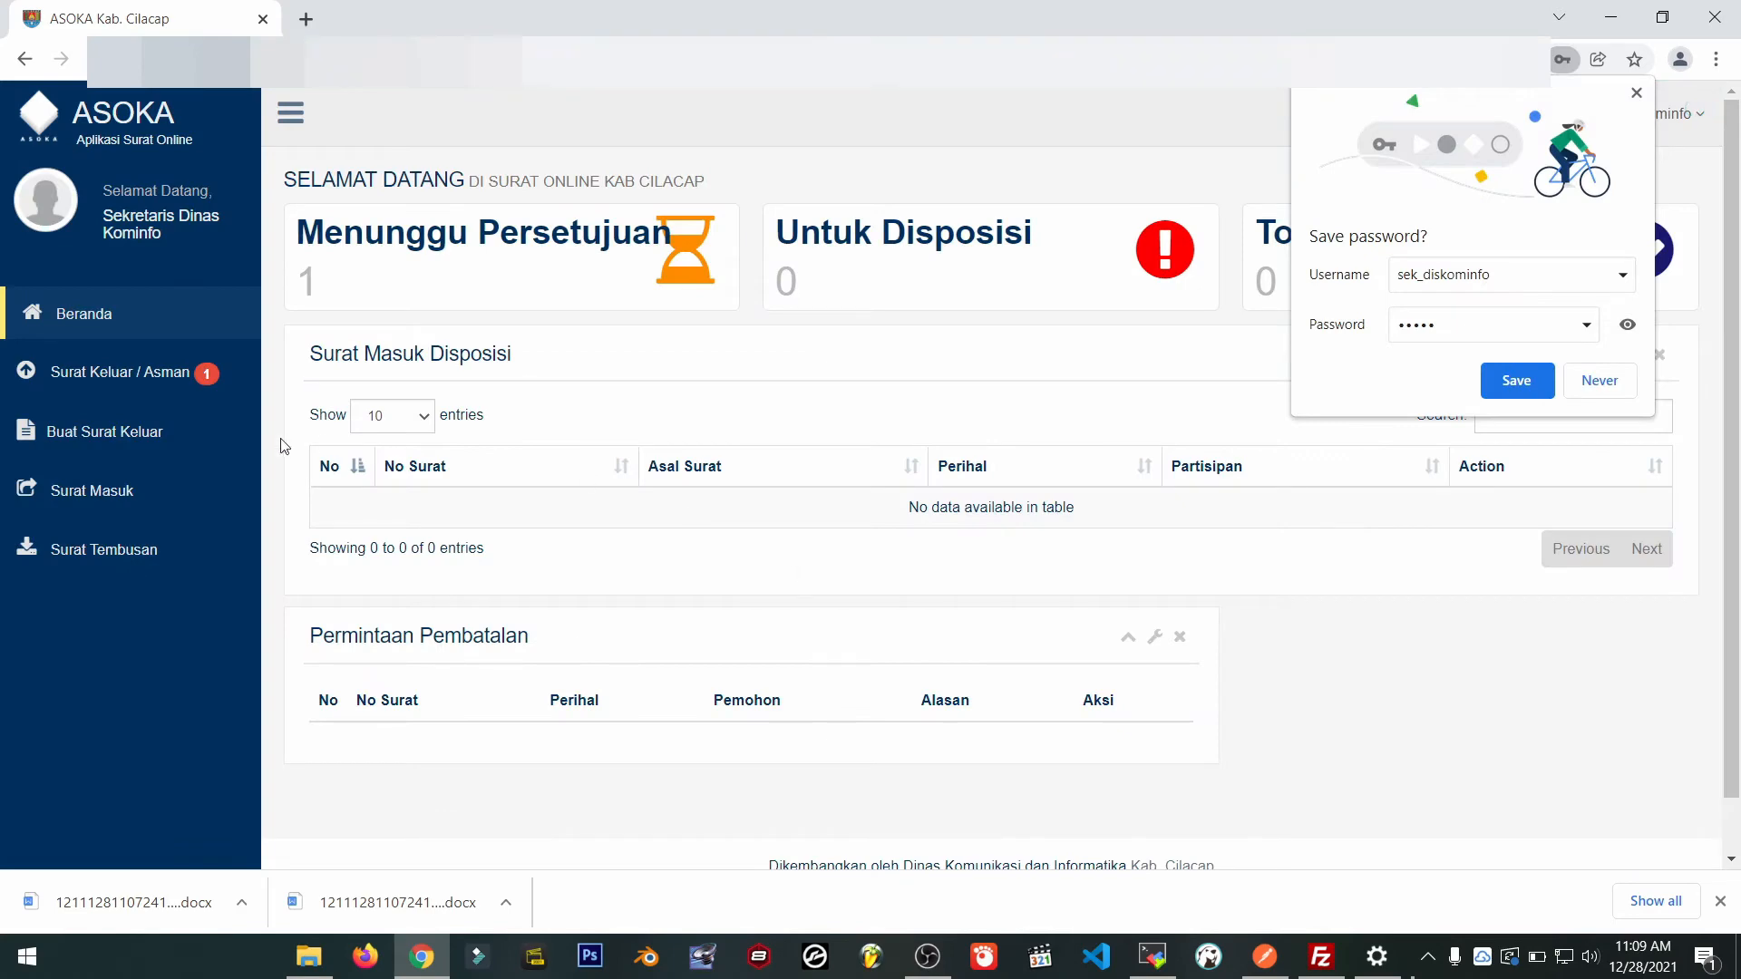
{"action": "left_click", "coordinate": [1516, 381]}
Open the asistensi letter's details in Surat Keluar / Asman and view its attached file.
{"action": "left_click", "coordinate": [100, 372]}
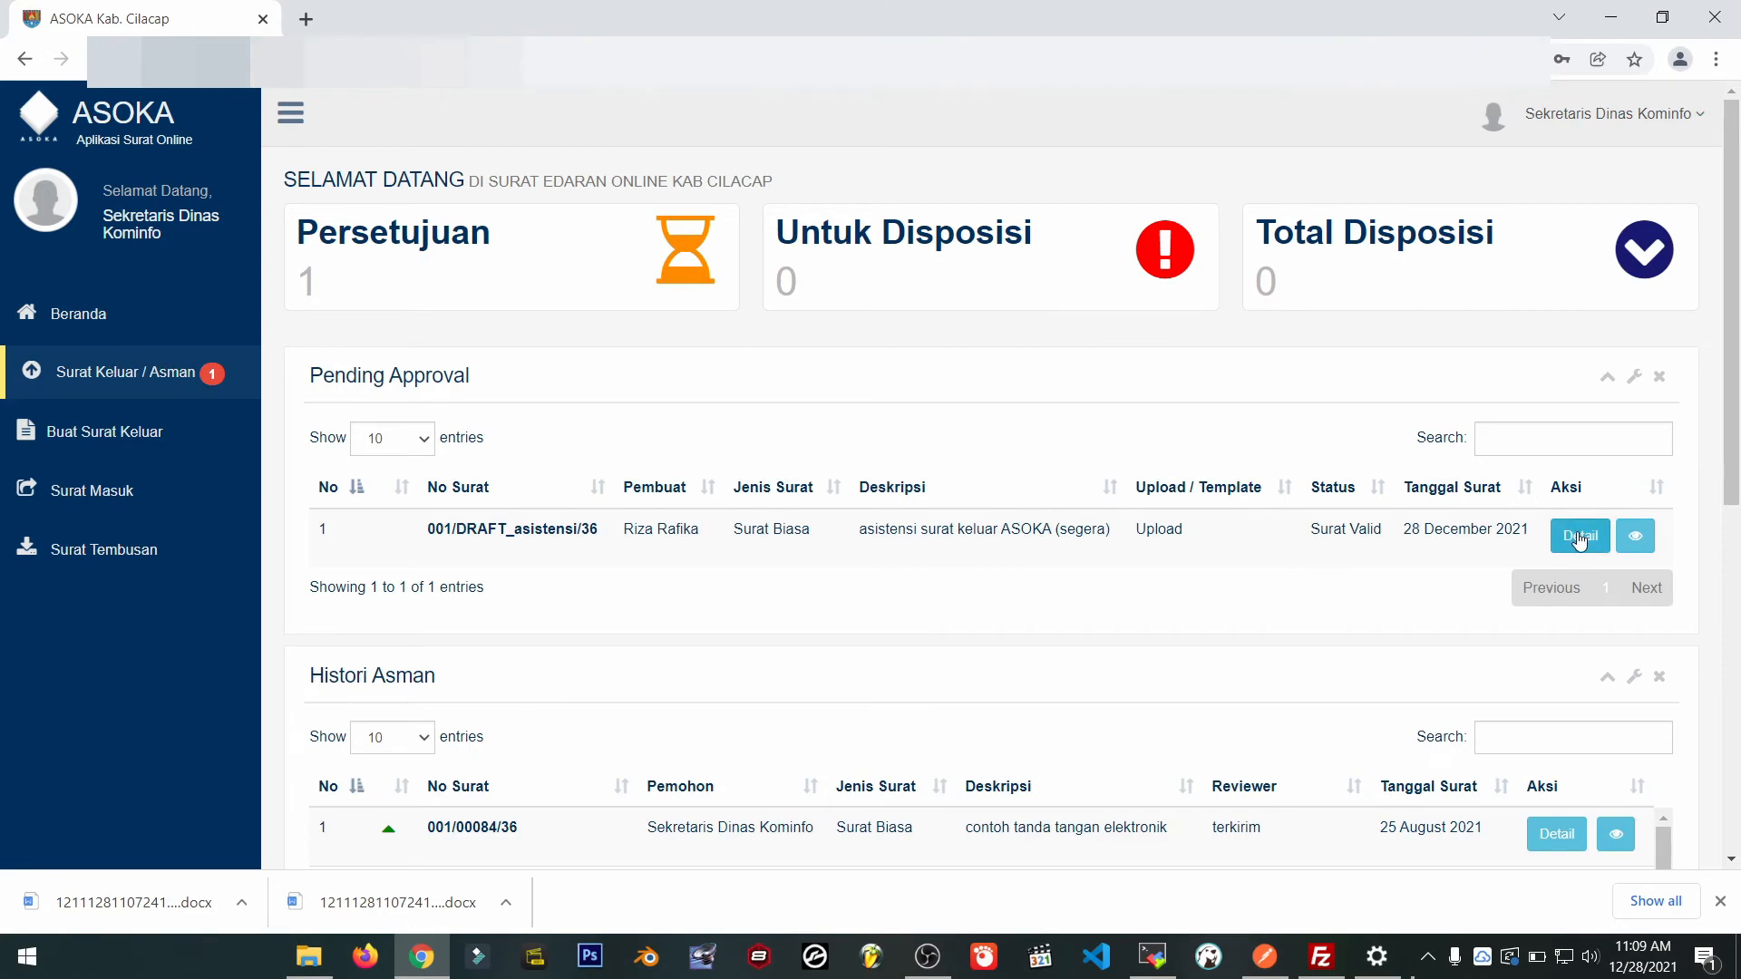
{"action": "left_click", "coordinate": [1579, 542]}
{"action": "left_click", "coordinate": [558, 263]}
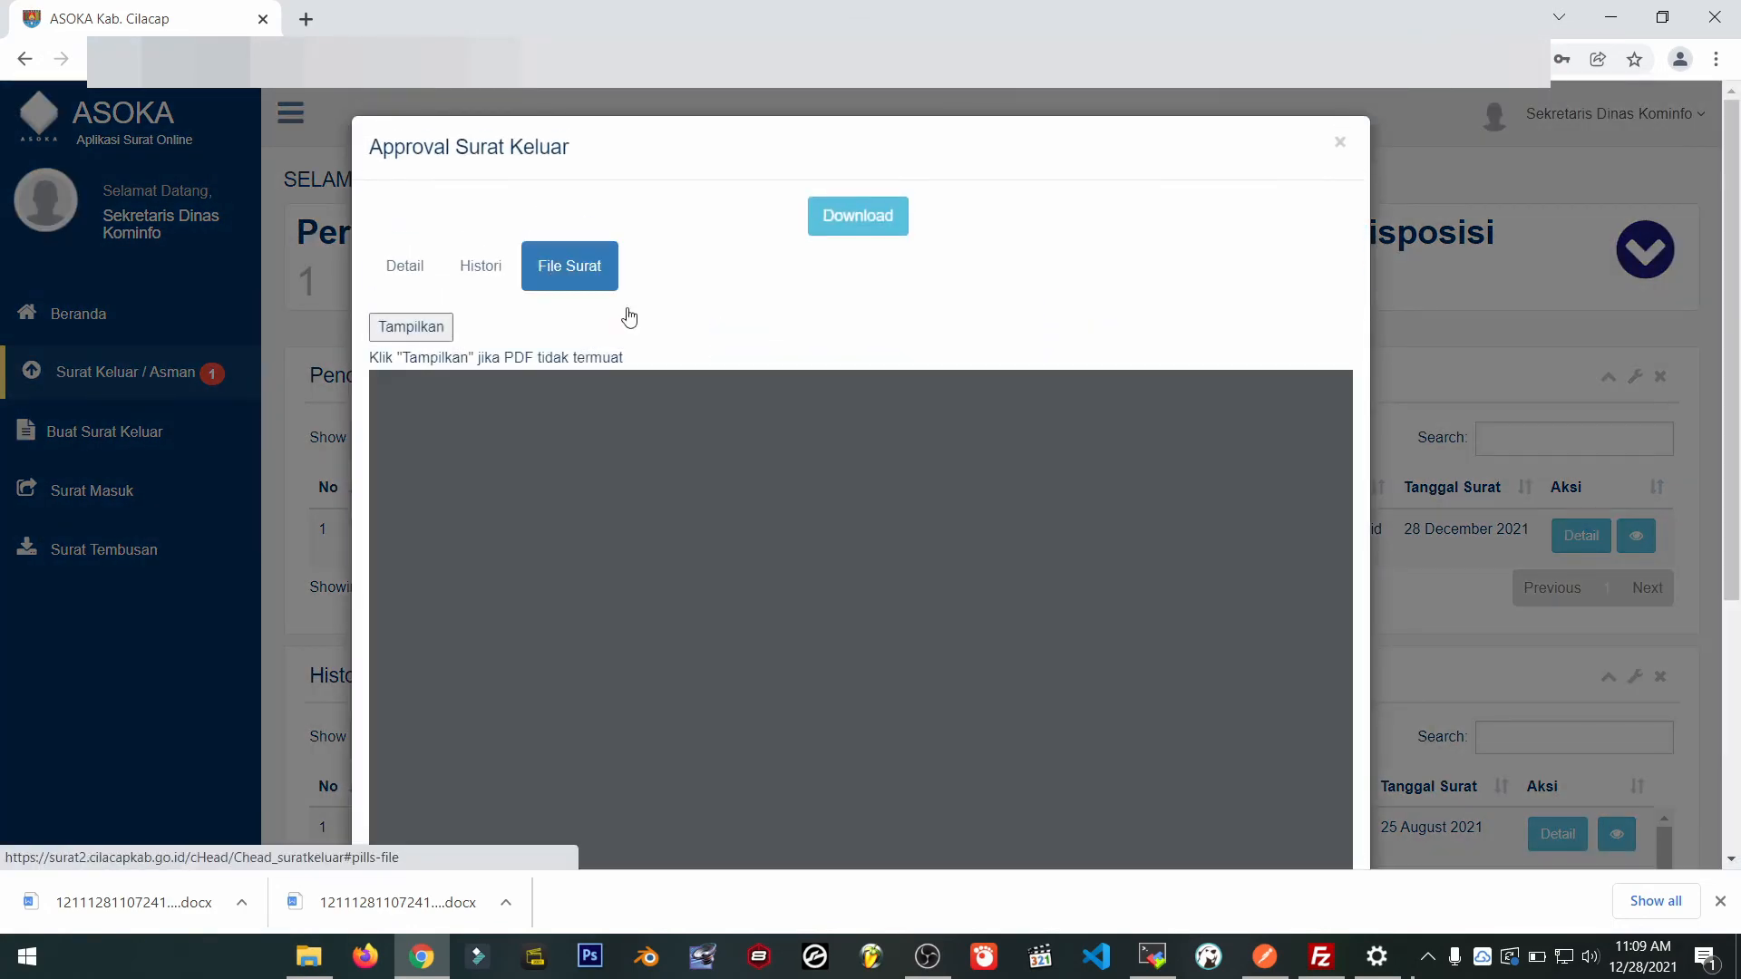
{"action": "scroll", "coordinate": [1074, 617], "scroll_direction": "down", "scroll_amount": 3}
{"action": "scroll", "coordinate": [1074, 617], "scroll_direction": "up", "scroll_amount": 1}
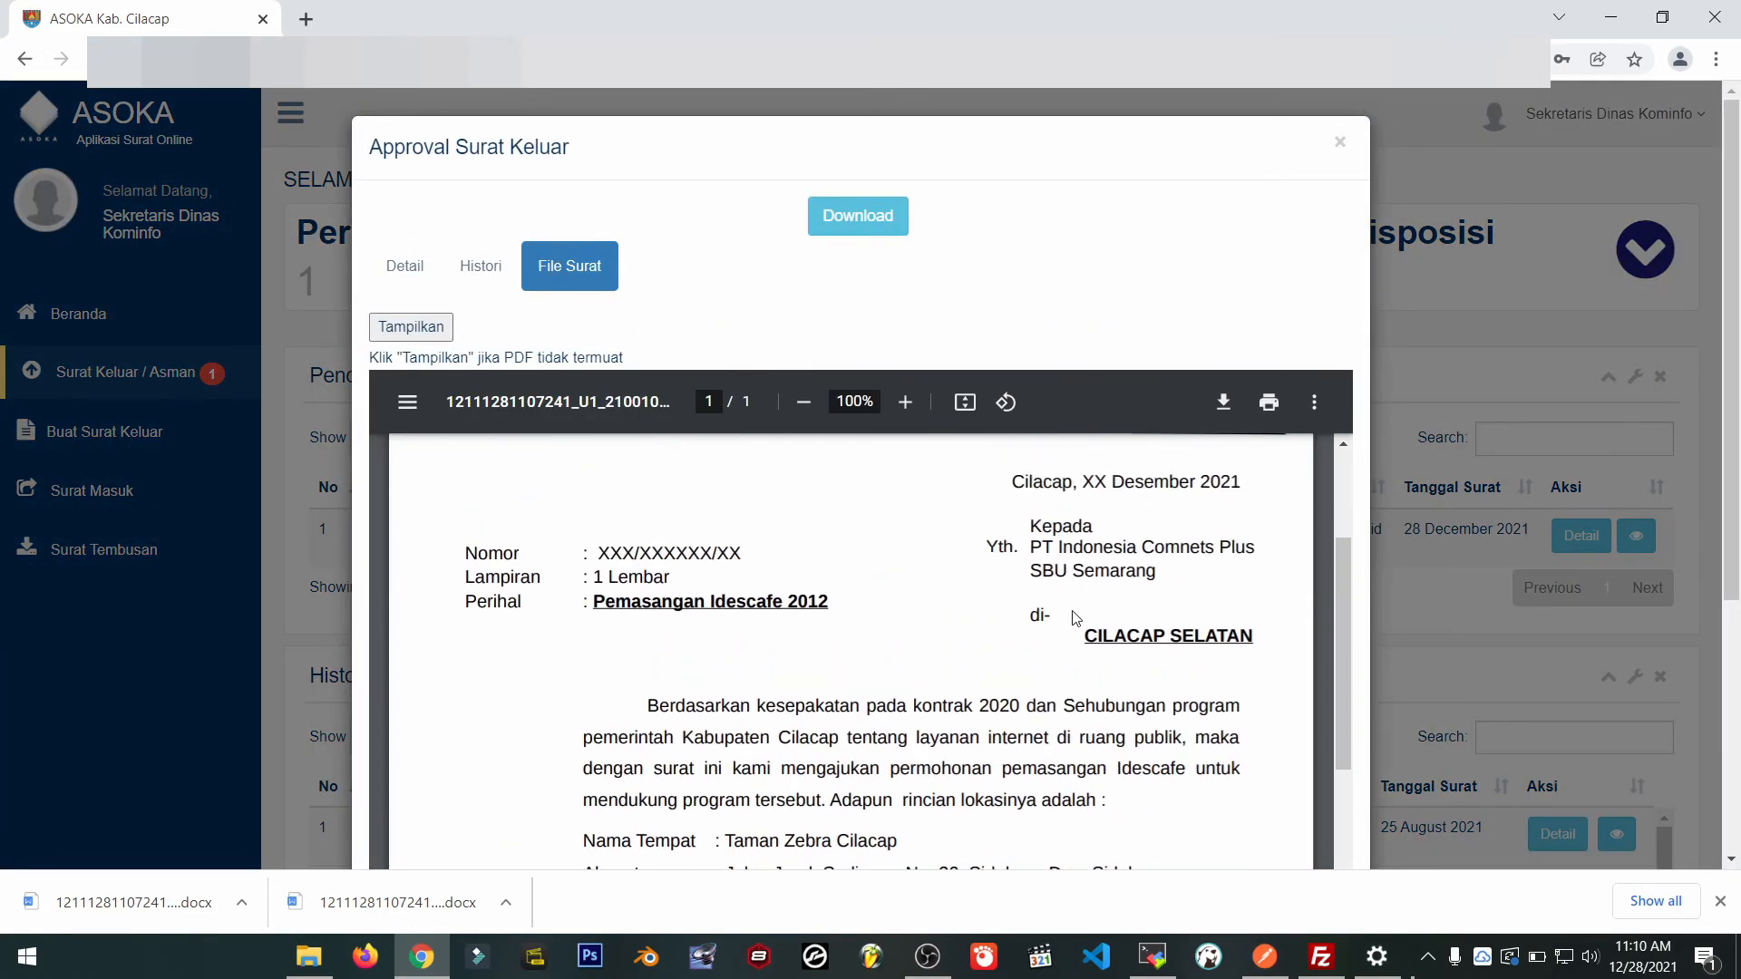
{"action": "scroll", "coordinate": [852, 635], "scroll_direction": "up", "scroll_amount": 3}
{"action": "left_click", "coordinate": [404, 266]}
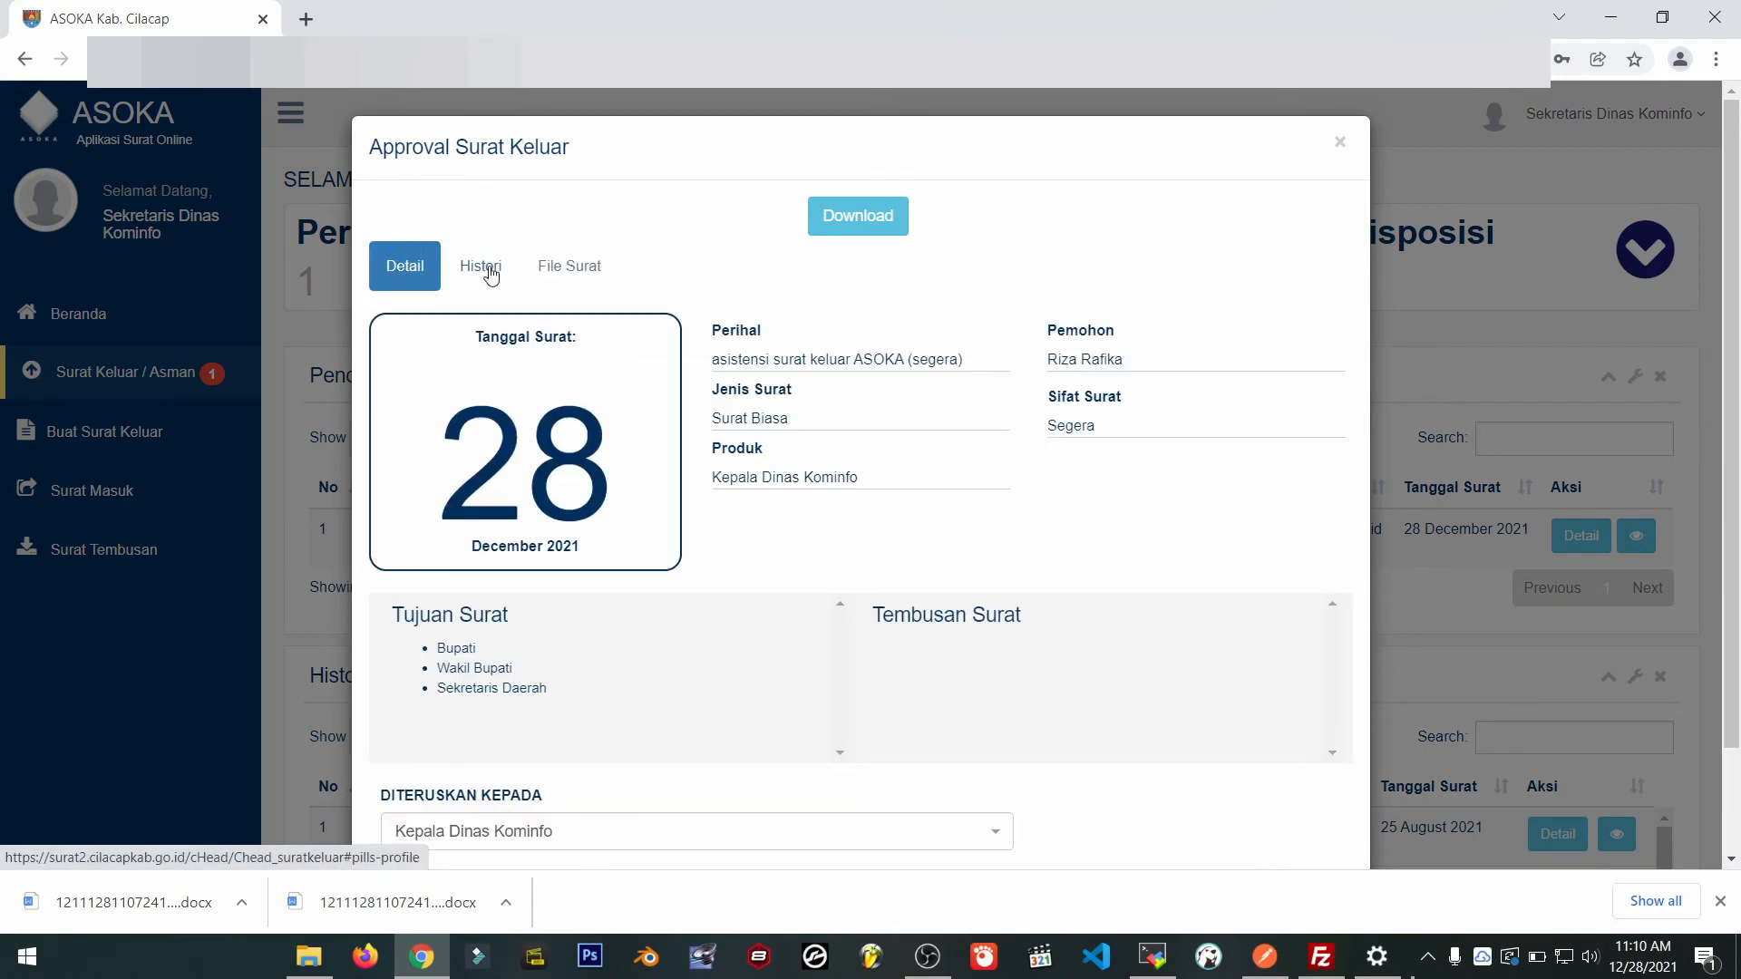
Check its approval history, then approve it, forwarding it to Kepala Dinas Kominfo.
{"action": "left_click", "coordinate": [490, 274]}
{"action": "left_click", "coordinate": [420, 263]}
{"action": "scroll", "coordinate": [1122, 617], "scroll_direction": "down", "scroll_amount": 2}
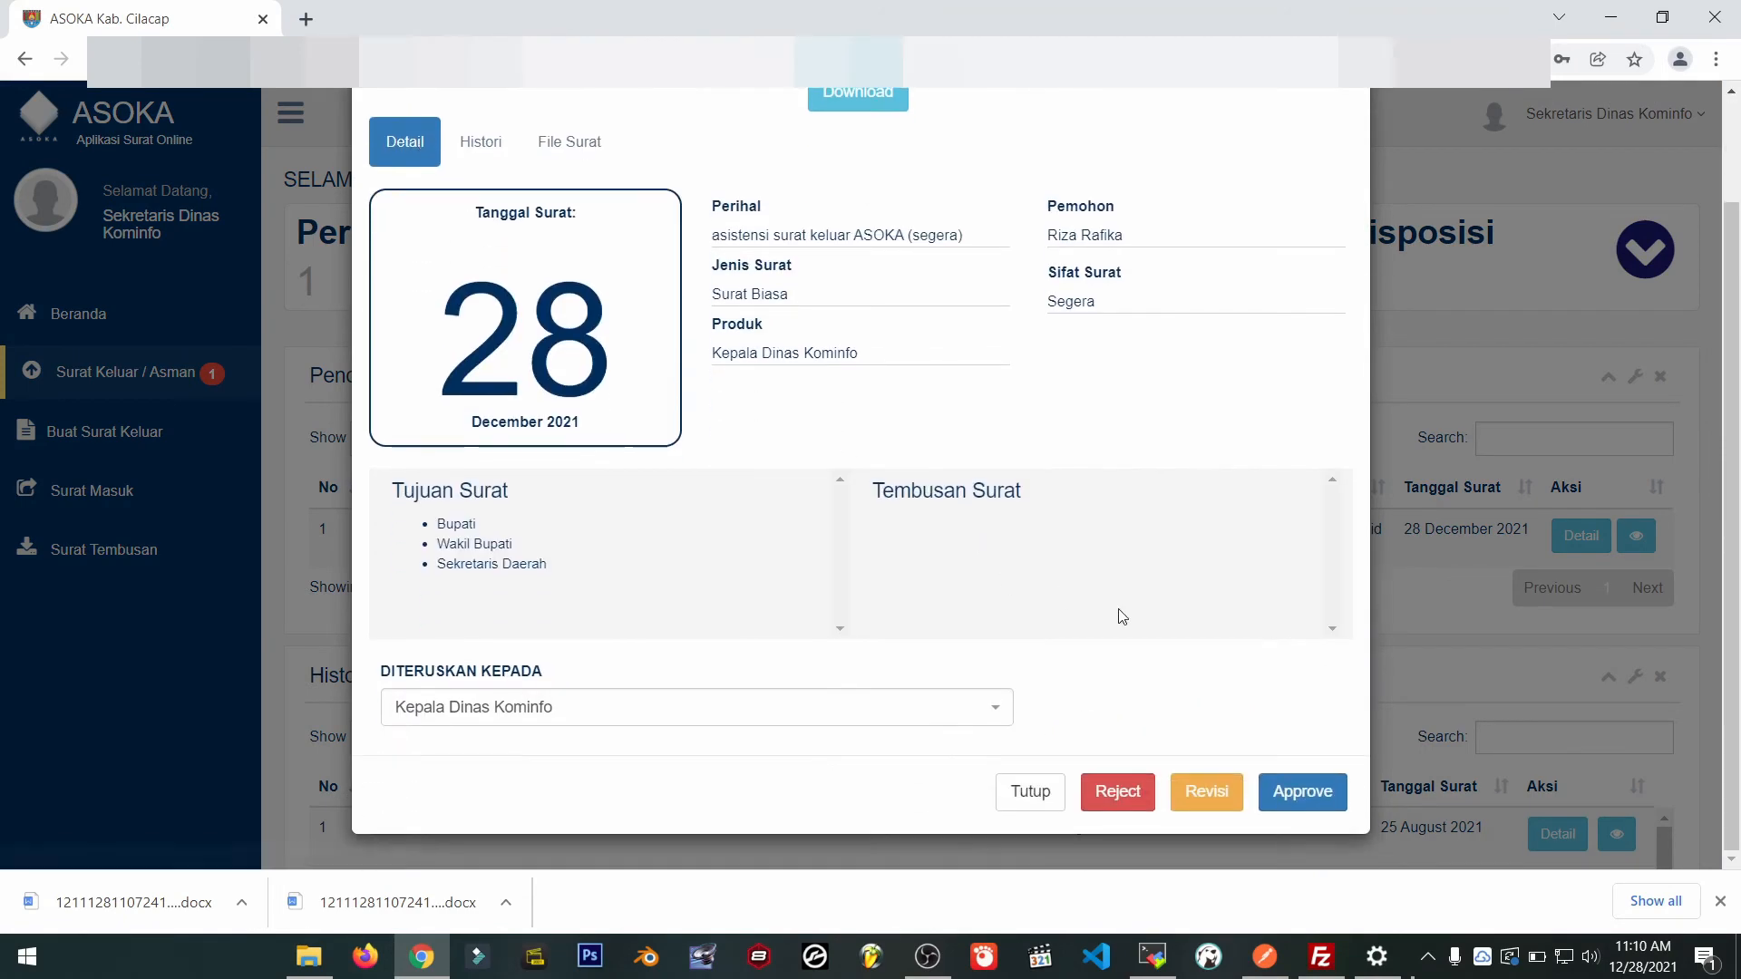
{"action": "left_click", "coordinate": [1323, 791]}
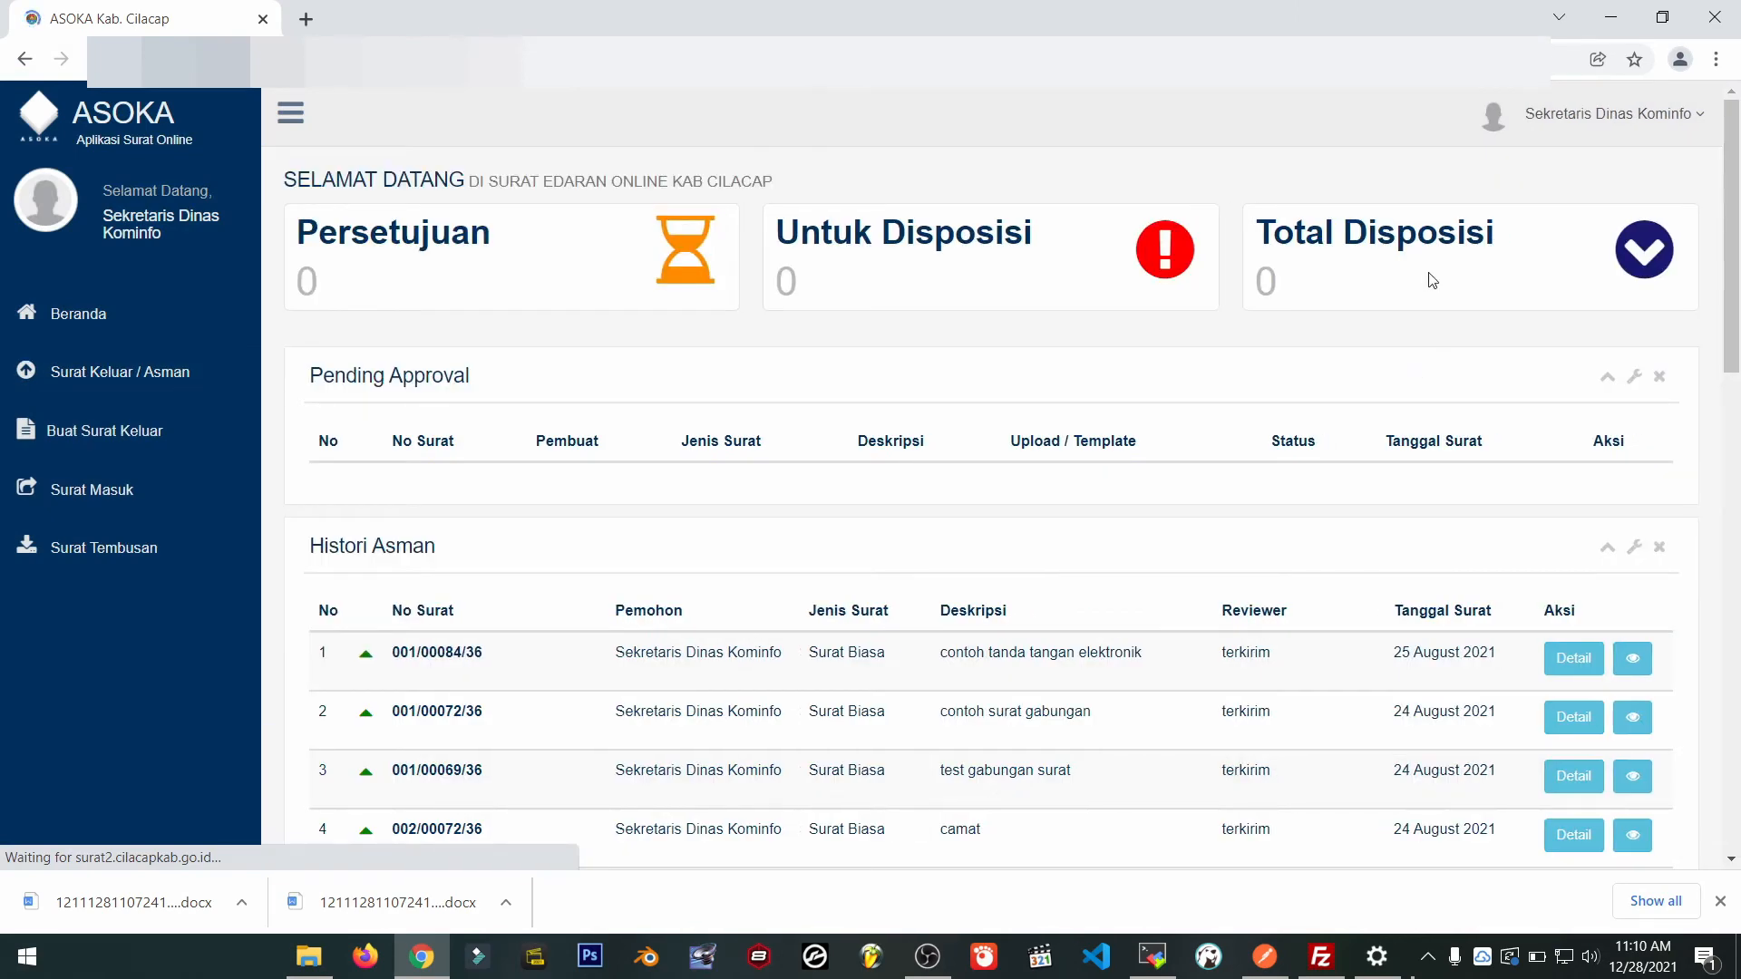
{"action": "left_click", "coordinate": [1596, 114]}
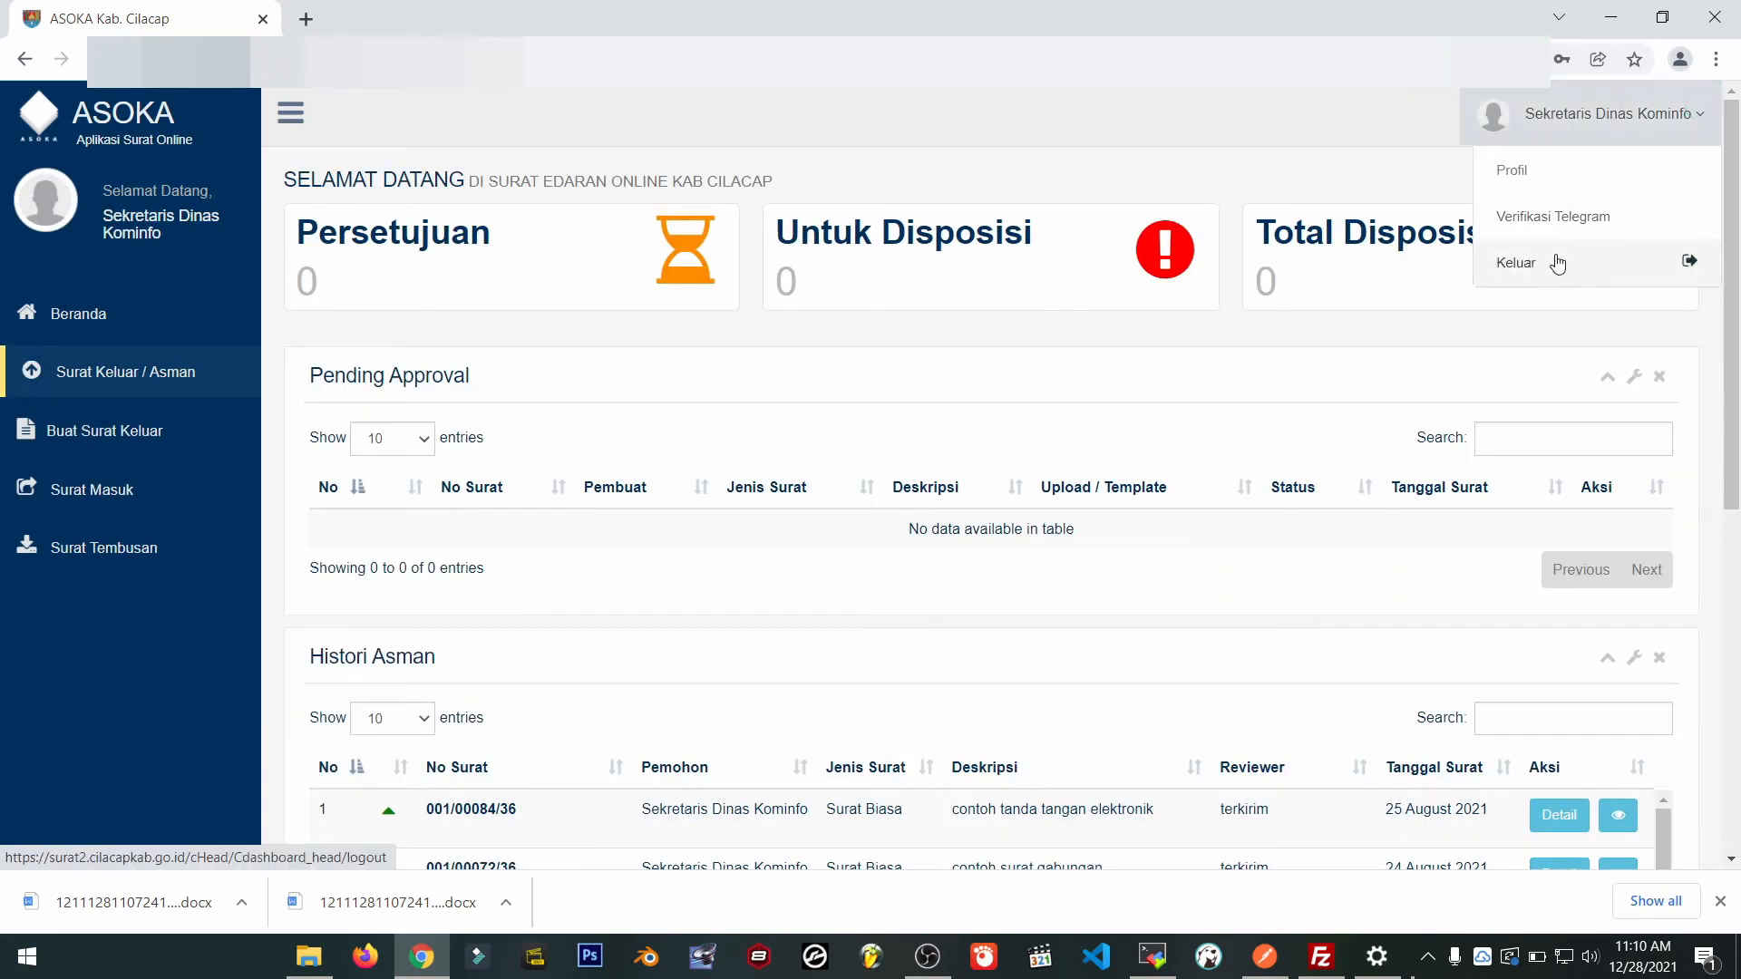
Log out and log in as Kepala Dinas, opening Surat Keluar / Asman.
{"action": "left_click", "coordinate": [1558, 264]}
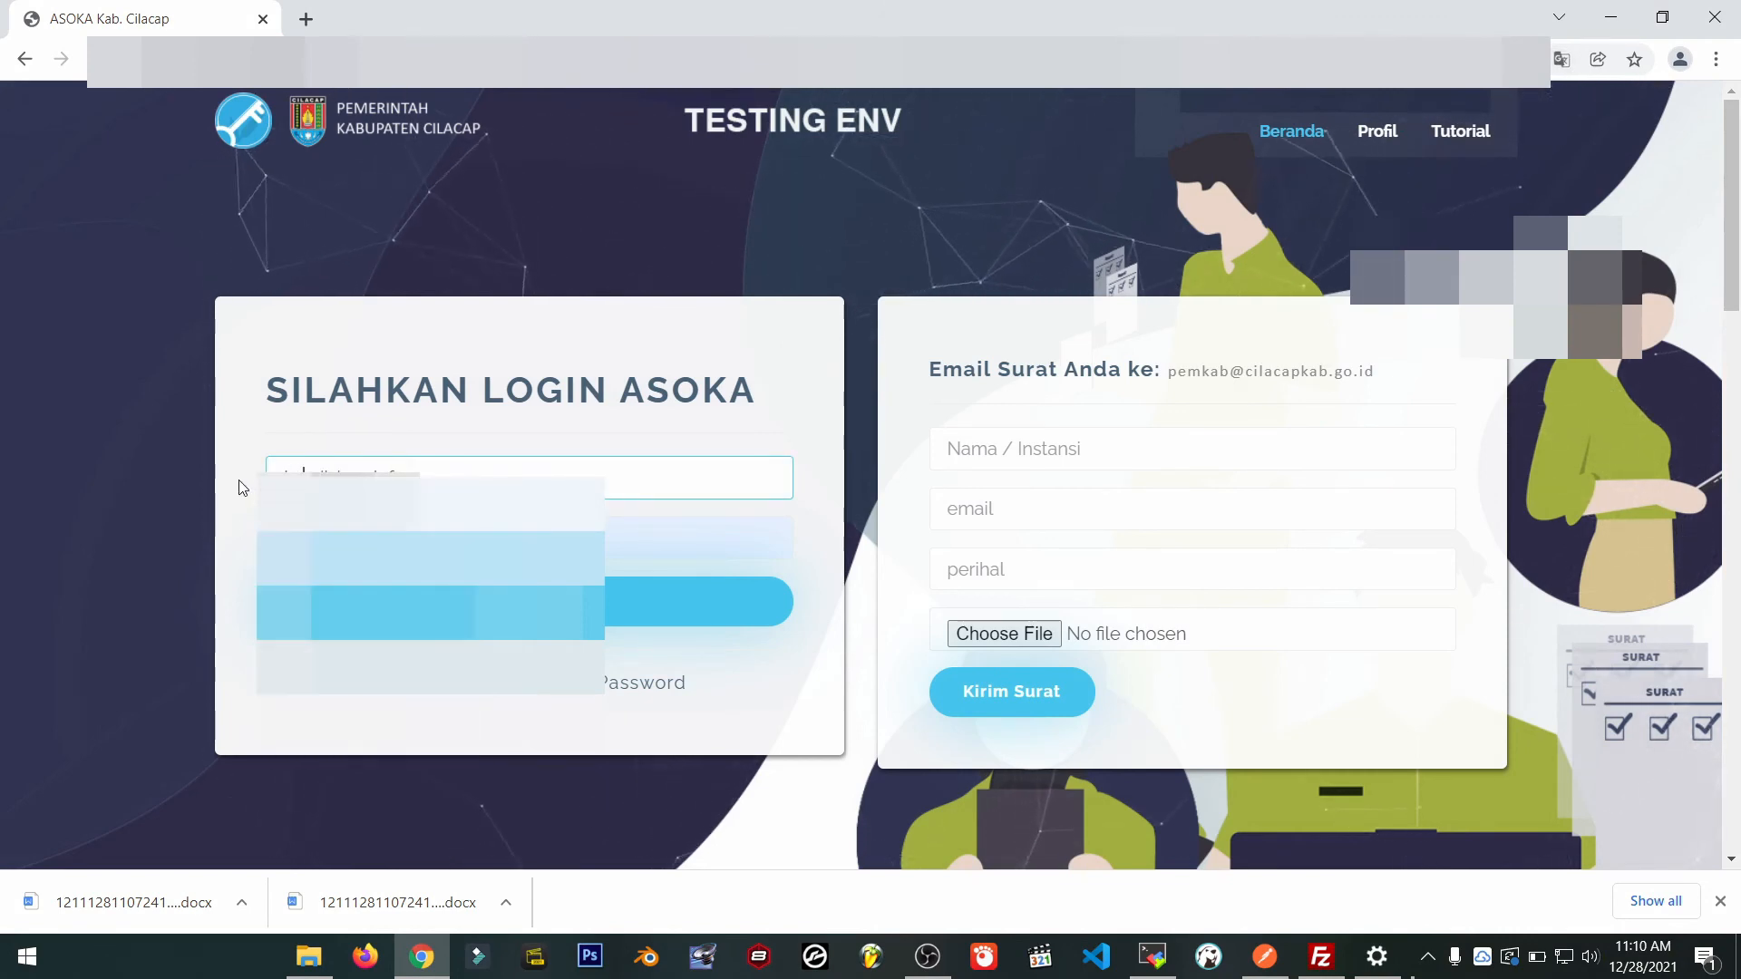
{"action": "left_click", "coordinate": [408, 602]}
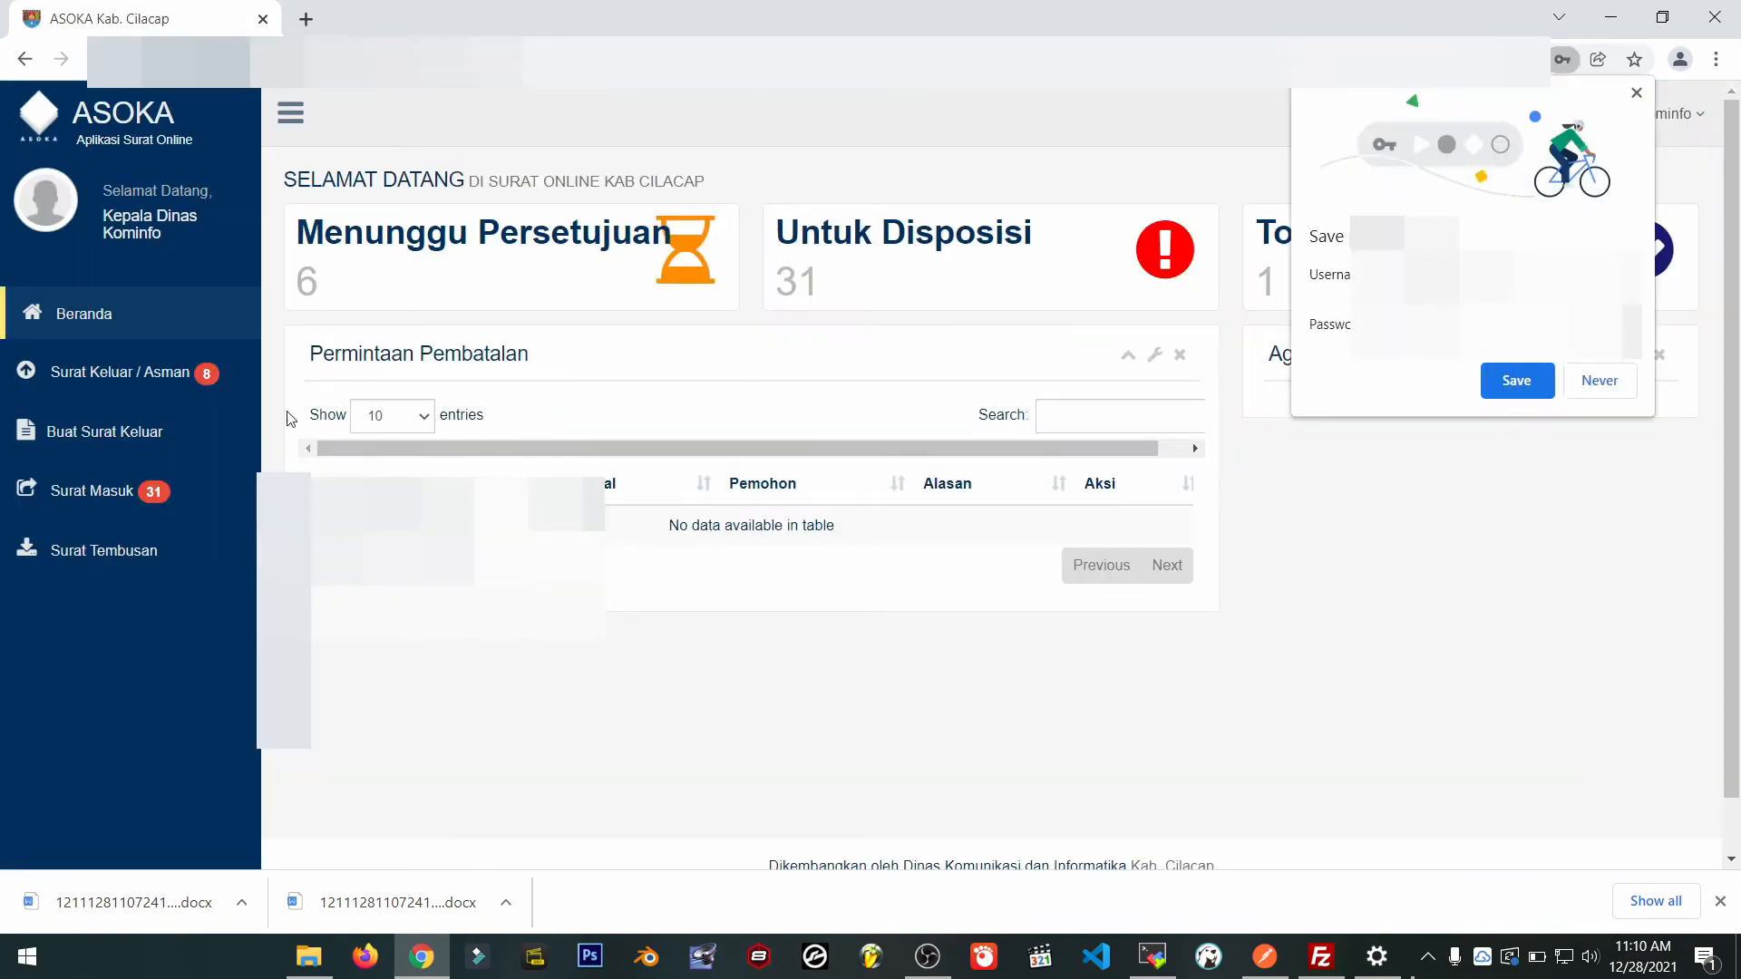
{"action": "left_click", "coordinate": [75, 371]}
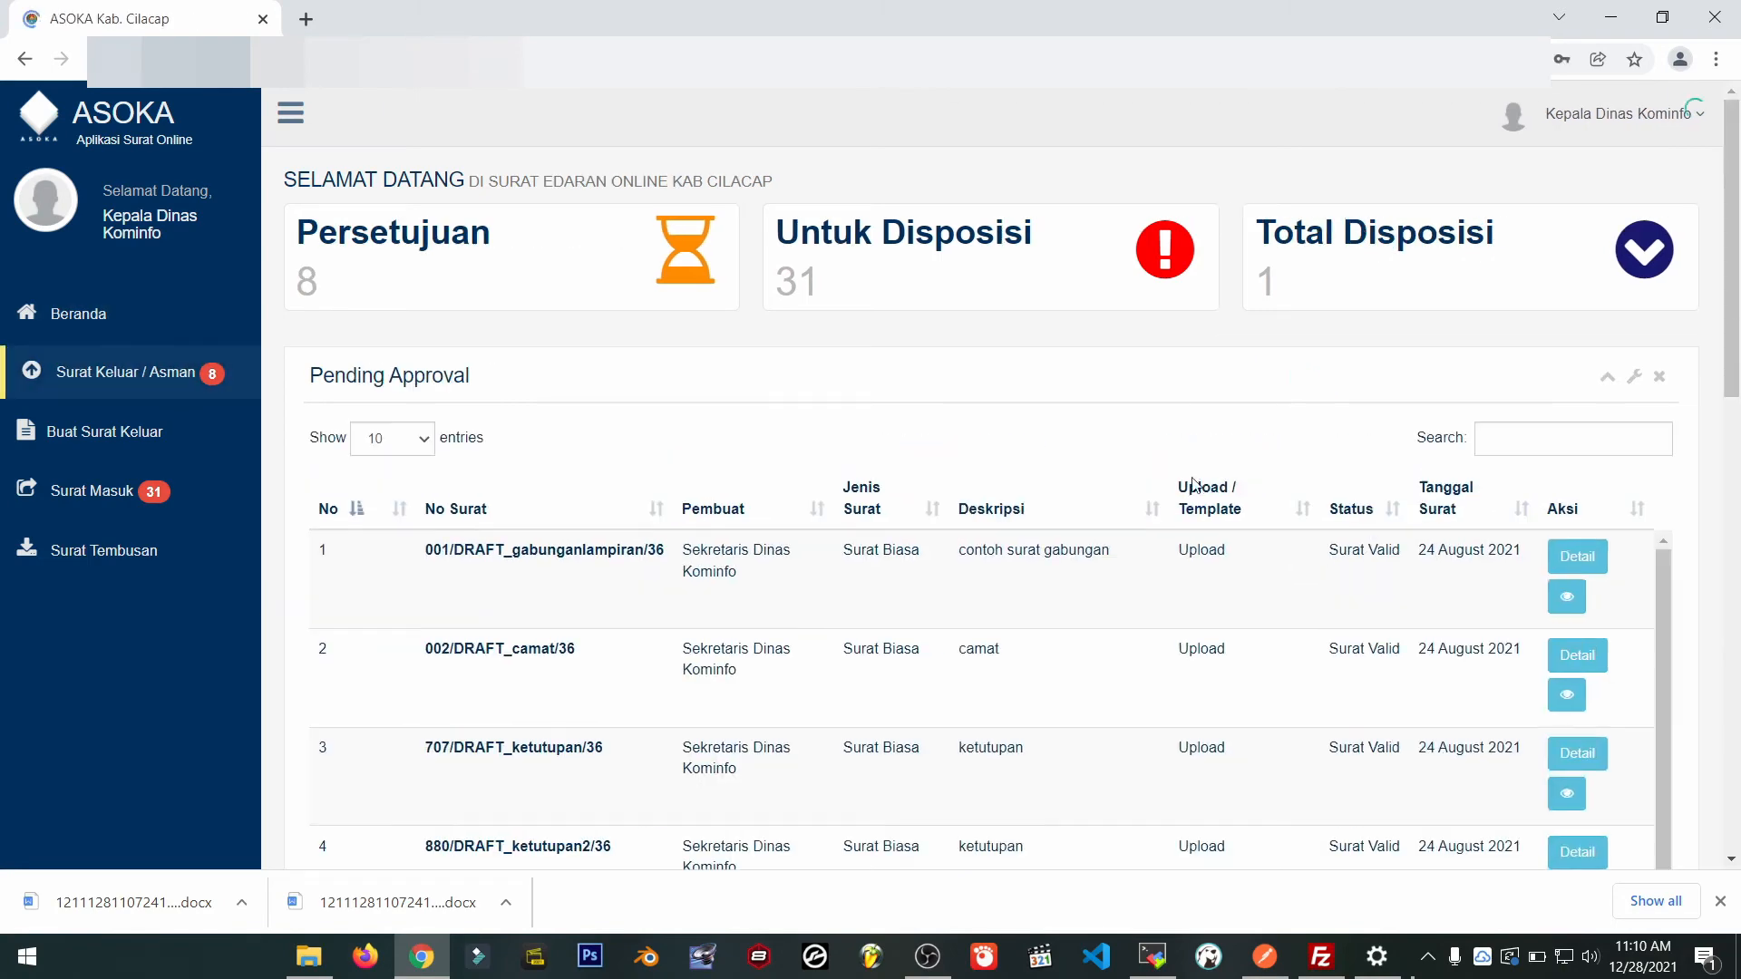
Sign and approve the asistensi letter with the passphrase, acknowledging 'Approval Sukses'.
{"action": "scroll", "coordinate": [1586, 627], "scroll_direction": "down", "scroll_amount": 6}
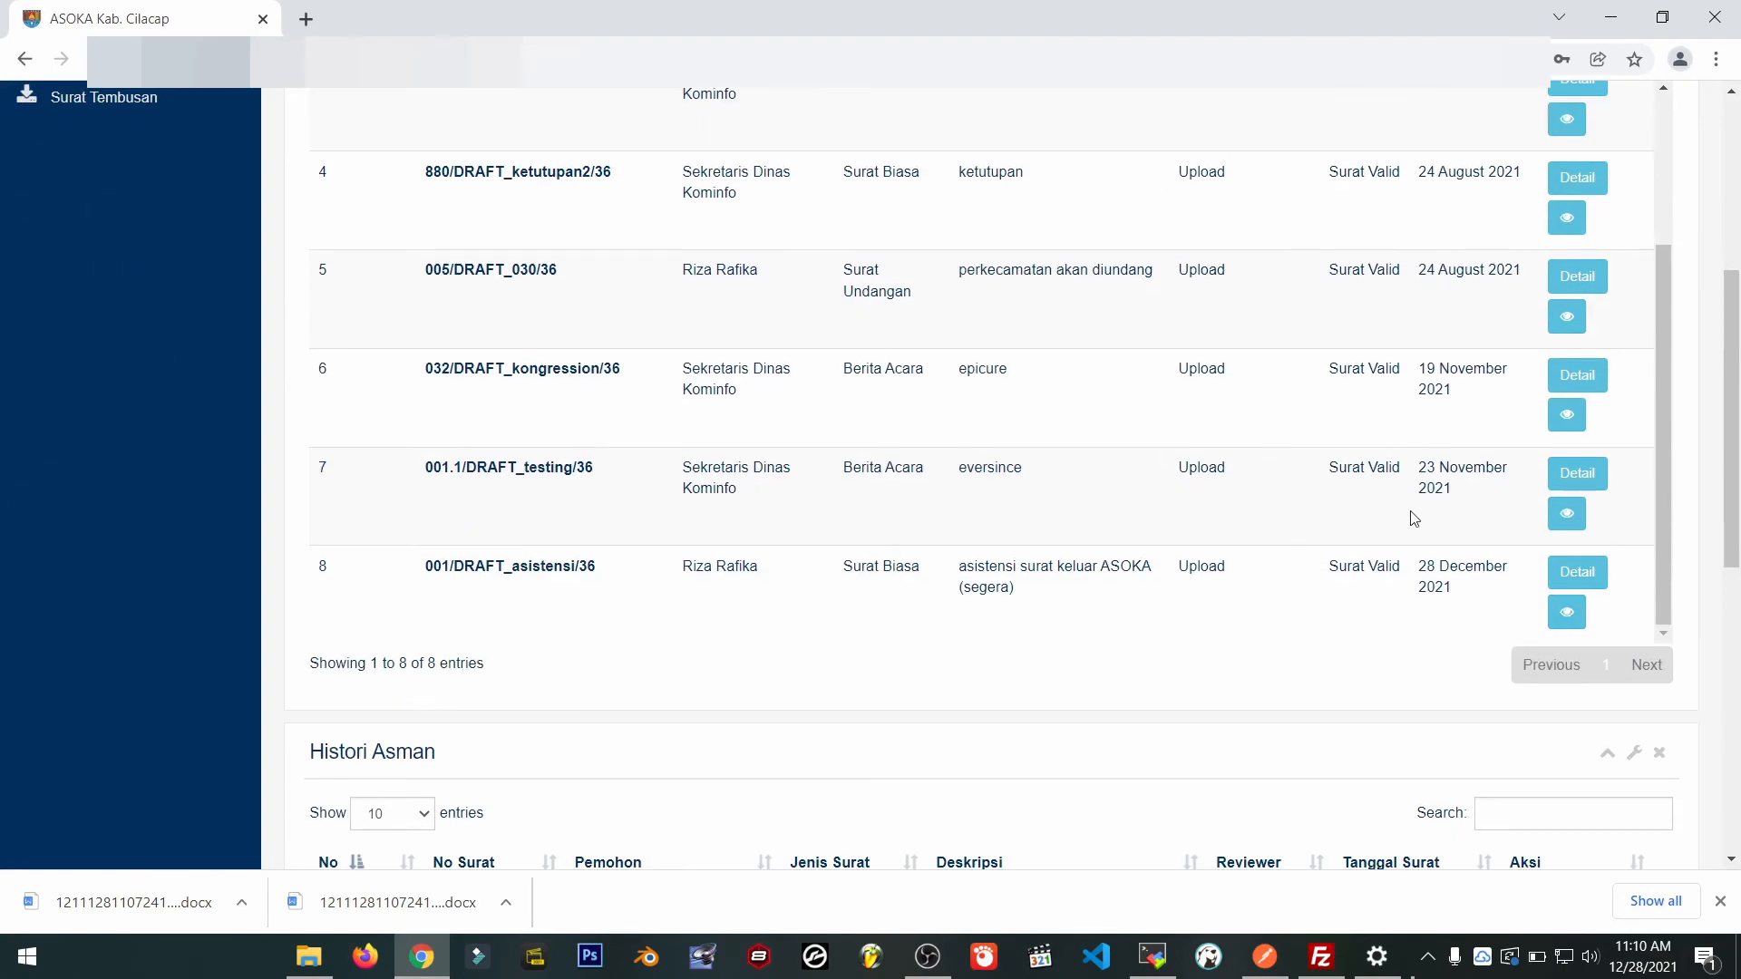
{"action": "left_click", "coordinate": [1566, 577]}
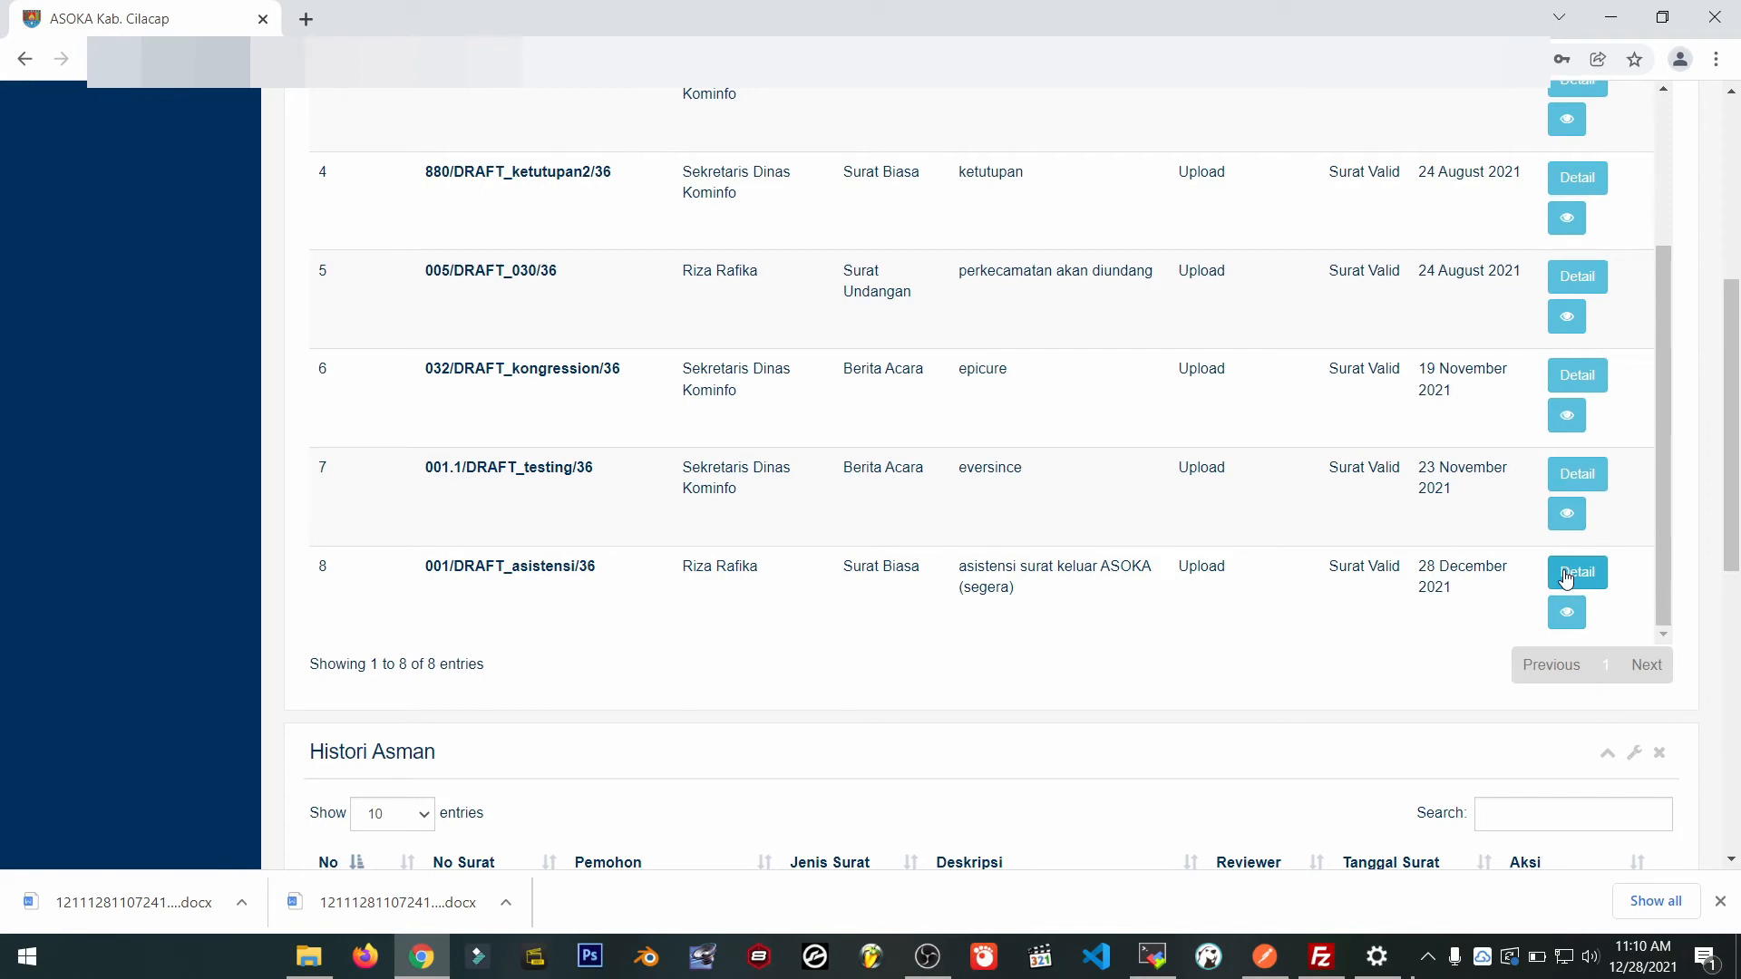
{"action": "scroll", "coordinate": [648, 638], "scroll_direction": "down", "scroll_amount": 2}
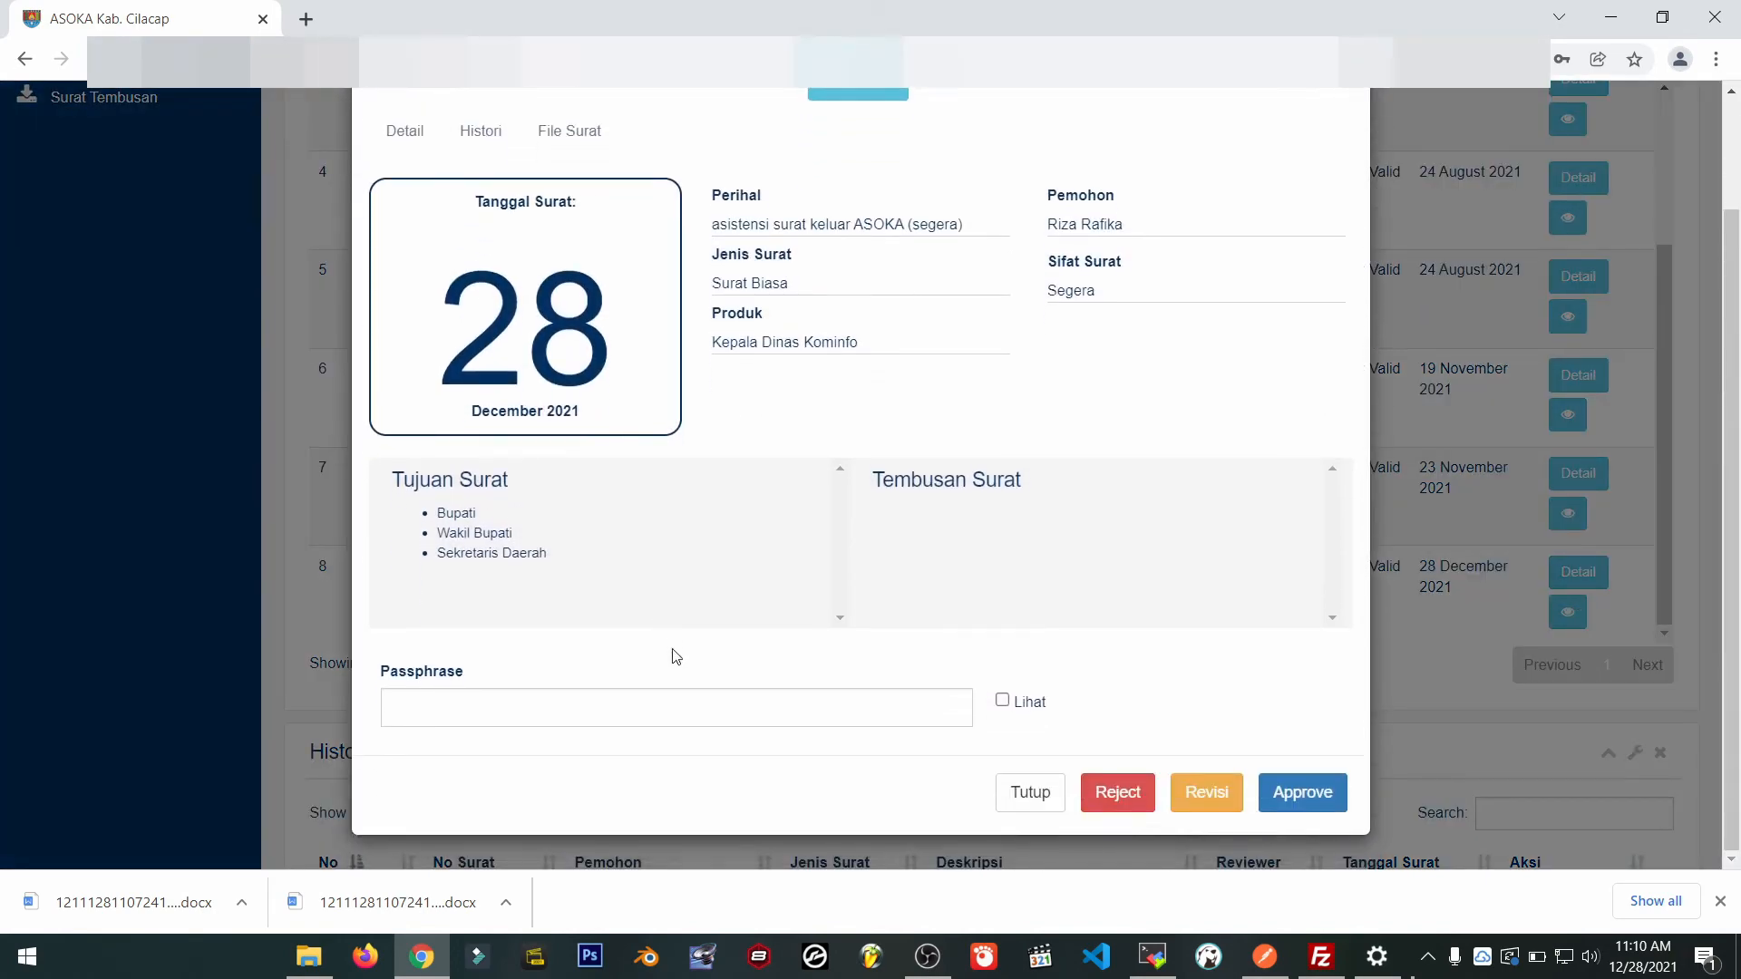
{"action": "left_click", "coordinate": [638, 711]}
{"action": "type", "text": "••"}
{"action": "left_click", "coordinate": [1316, 806]}
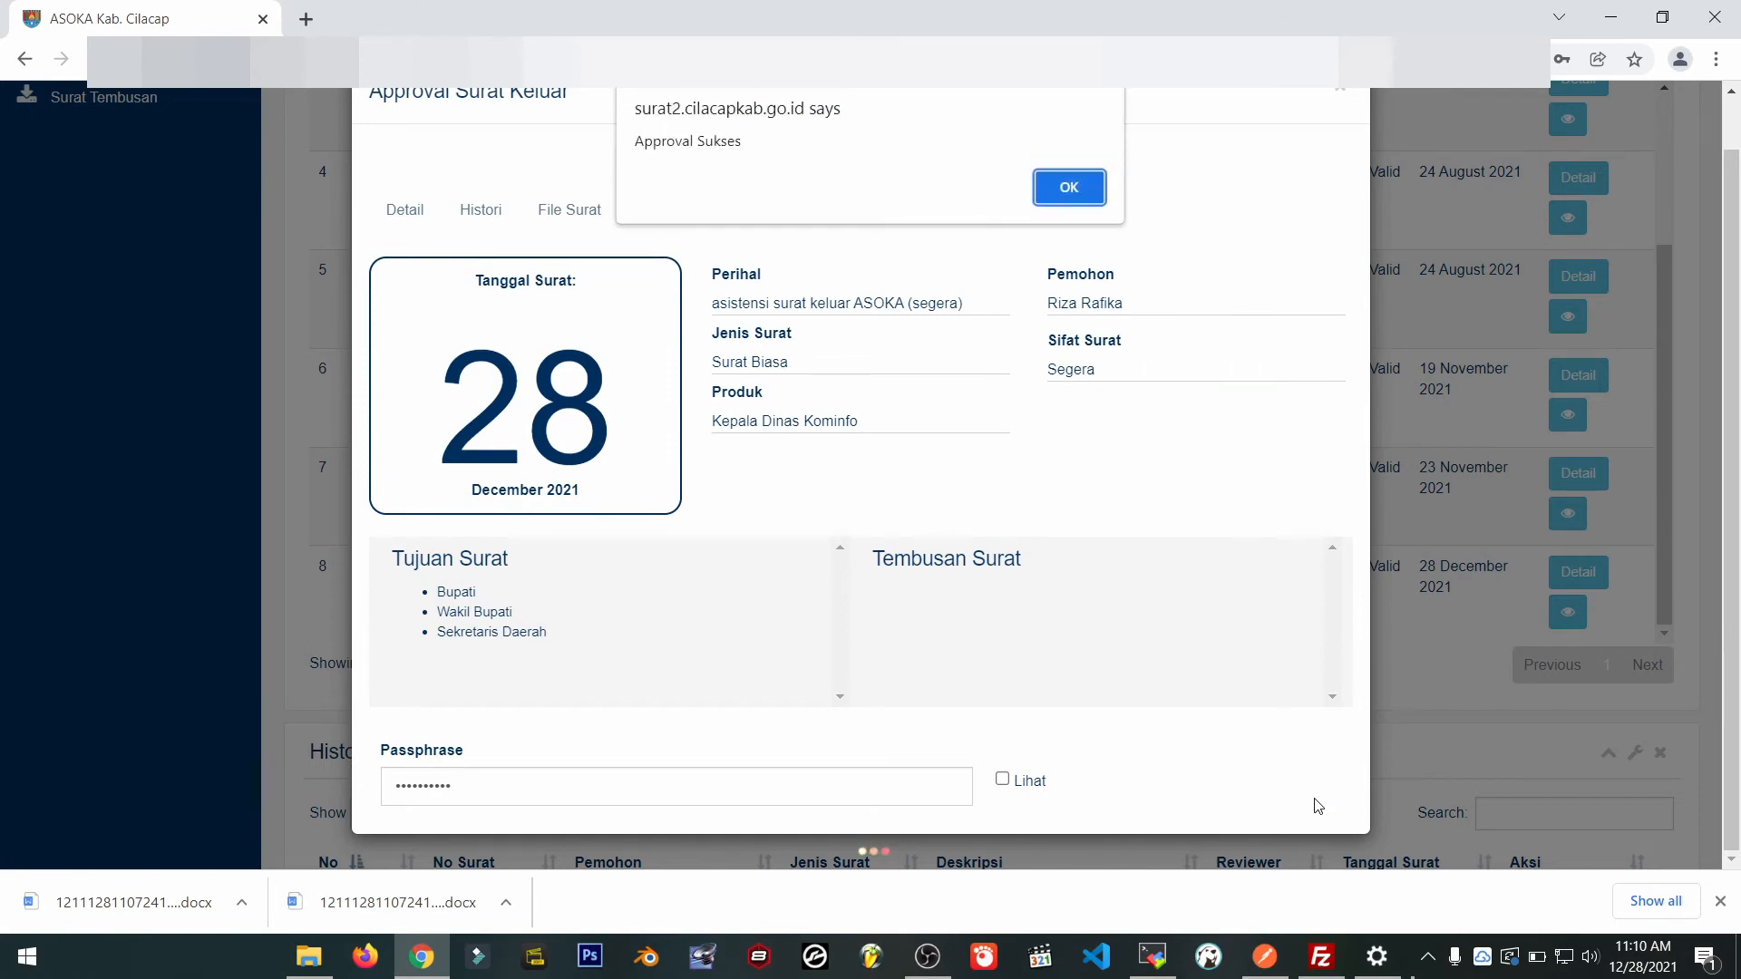
{"action": "left_click_drag", "start_coordinate": [752, 148], "coordinate": [937, 182]}
{"action": "left_click", "coordinate": [1074, 190]}
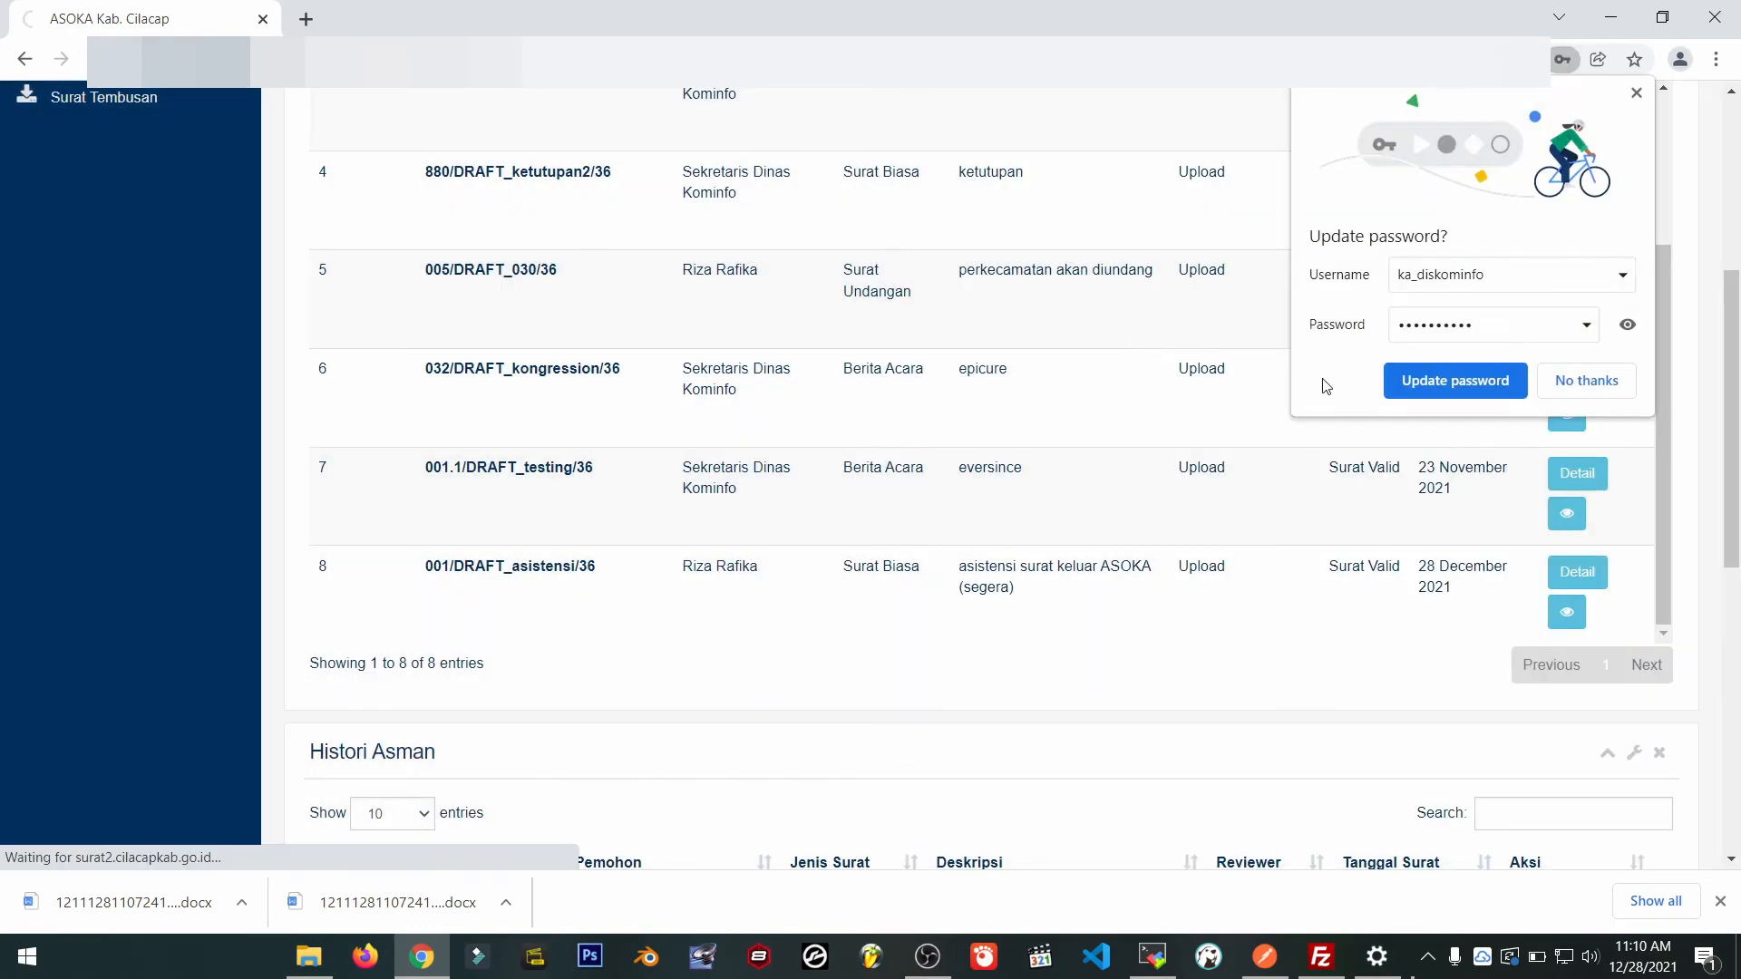
{"action": "left_click", "coordinate": [1583, 381]}
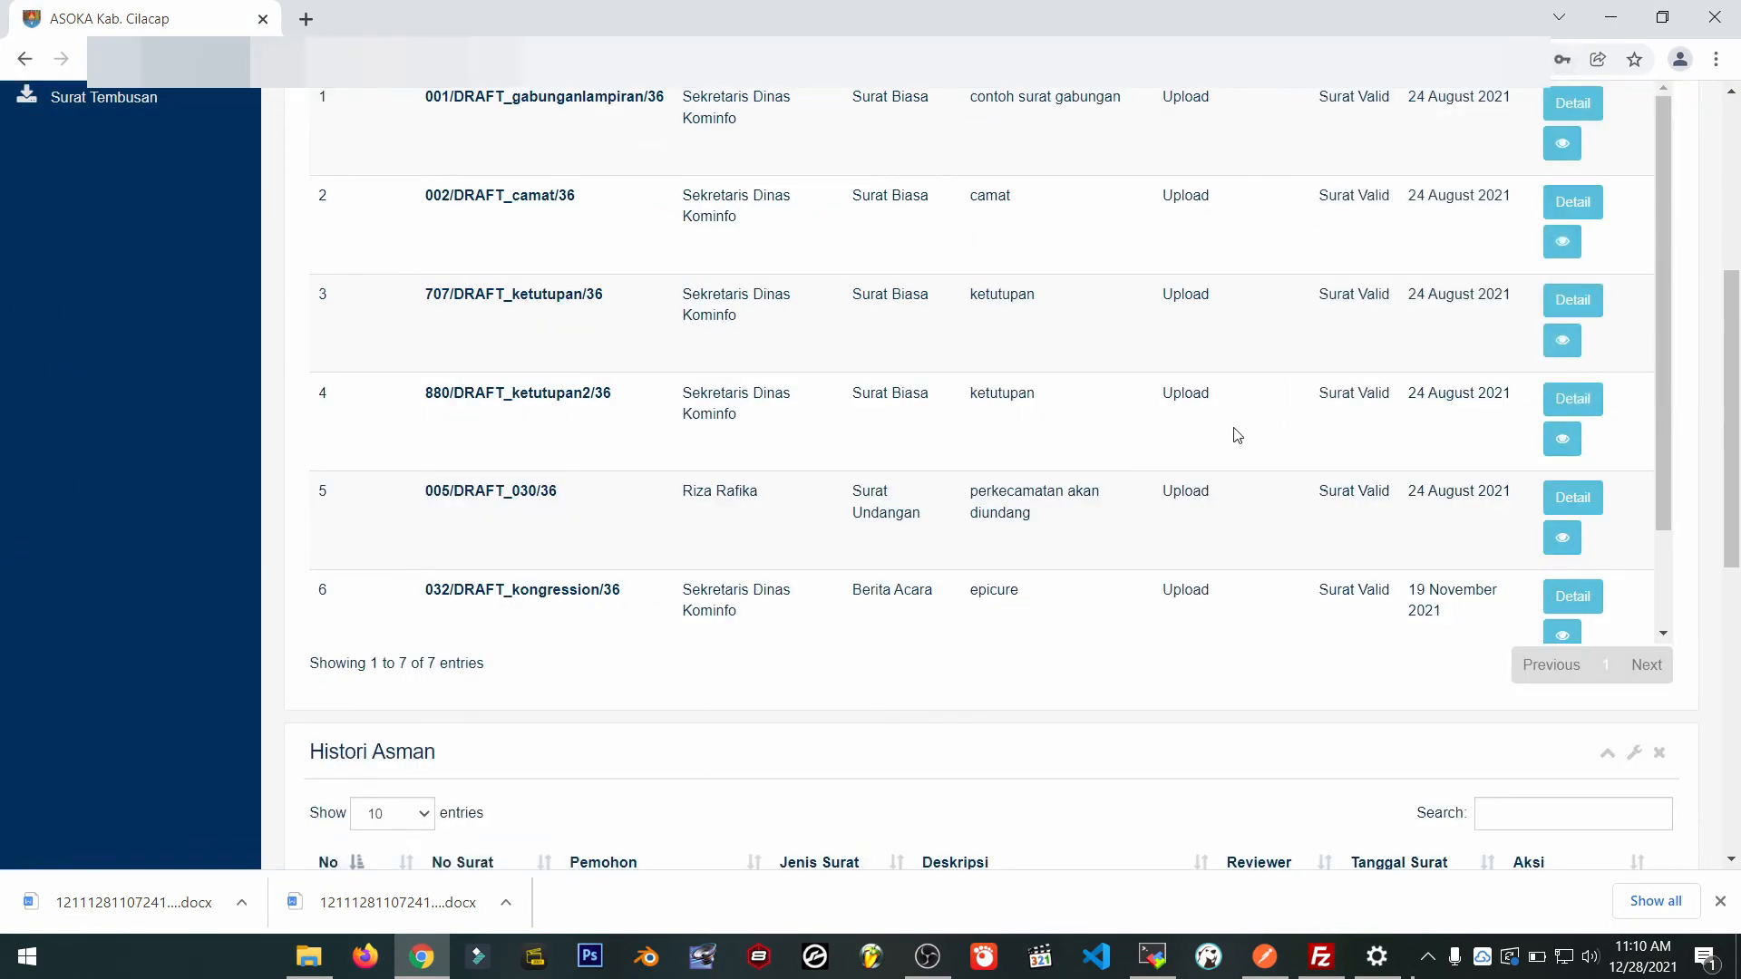
Open the details of approved letter 001/00086/36 on page 3 of Histori Asman.
{"action": "scroll", "coordinate": [1288, 531], "scroll_direction": "up", "scroll_amount": 5}
{"action": "scroll", "coordinate": [1287, 530], "scroll_direction": "down", "scroll_amount": 5}
{"action": "scroll", "coordinate": [1288, 529], "scroll_direction": "down", "scroll_amount": 2}
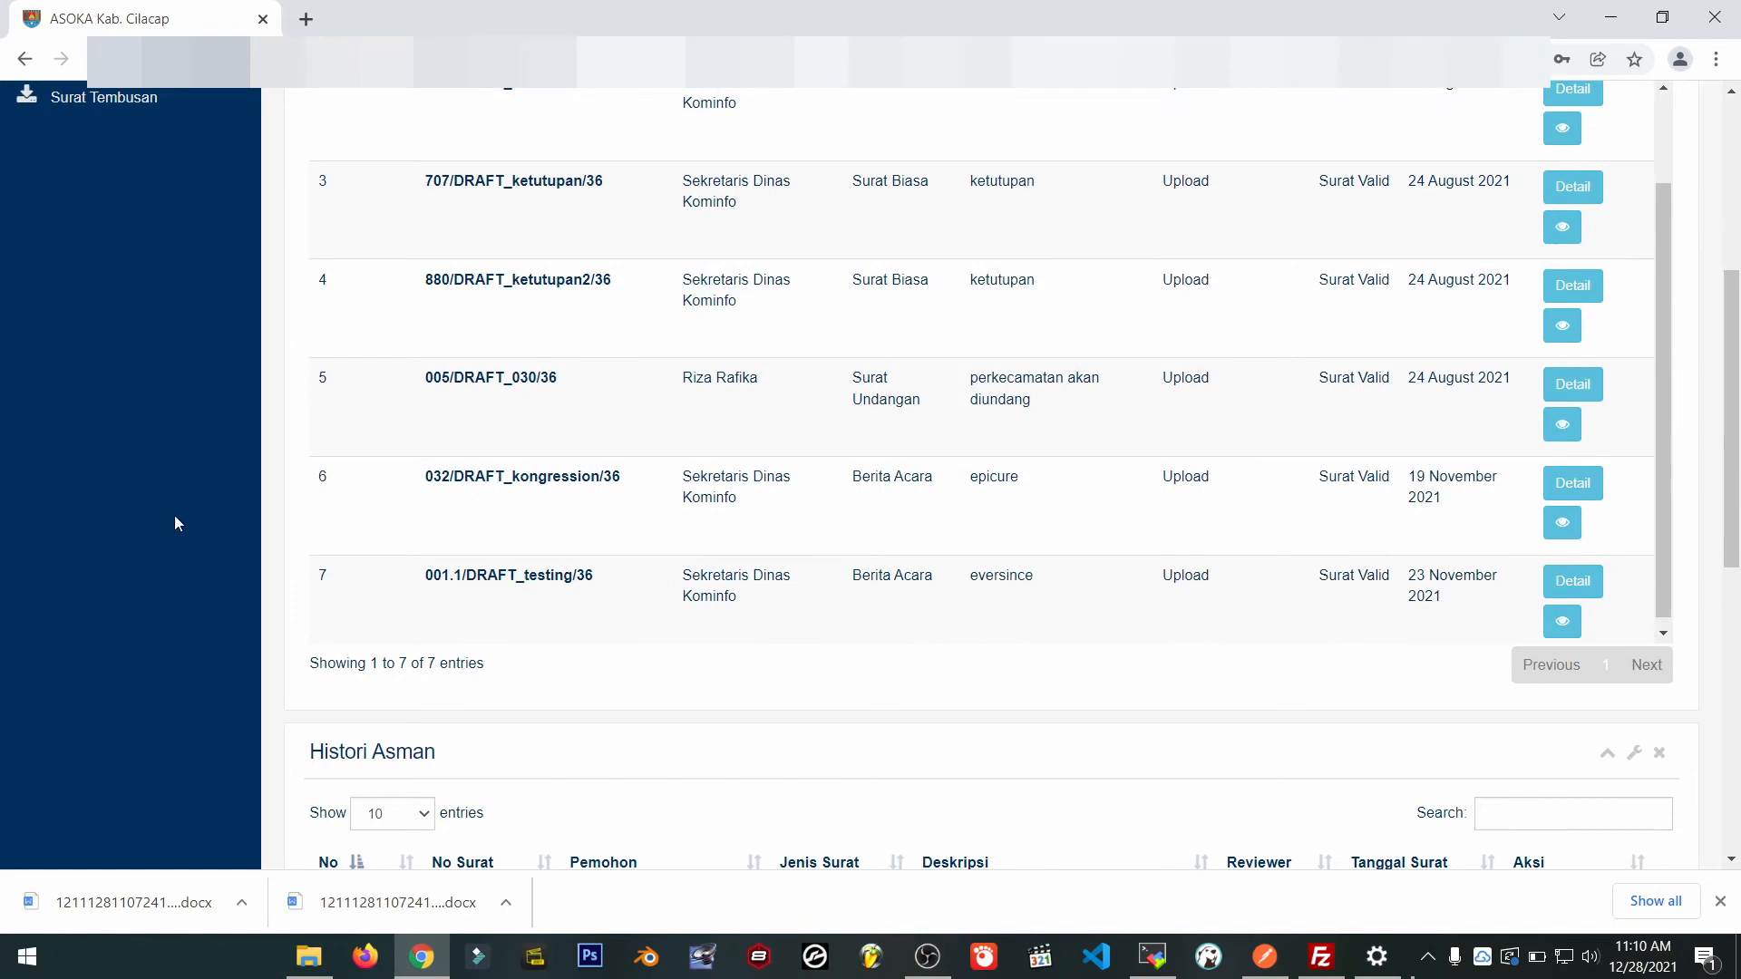
{"action": "scroll", "coordinate": [175, 523], "scroll_direction": "down", "scroll_amount": 6}
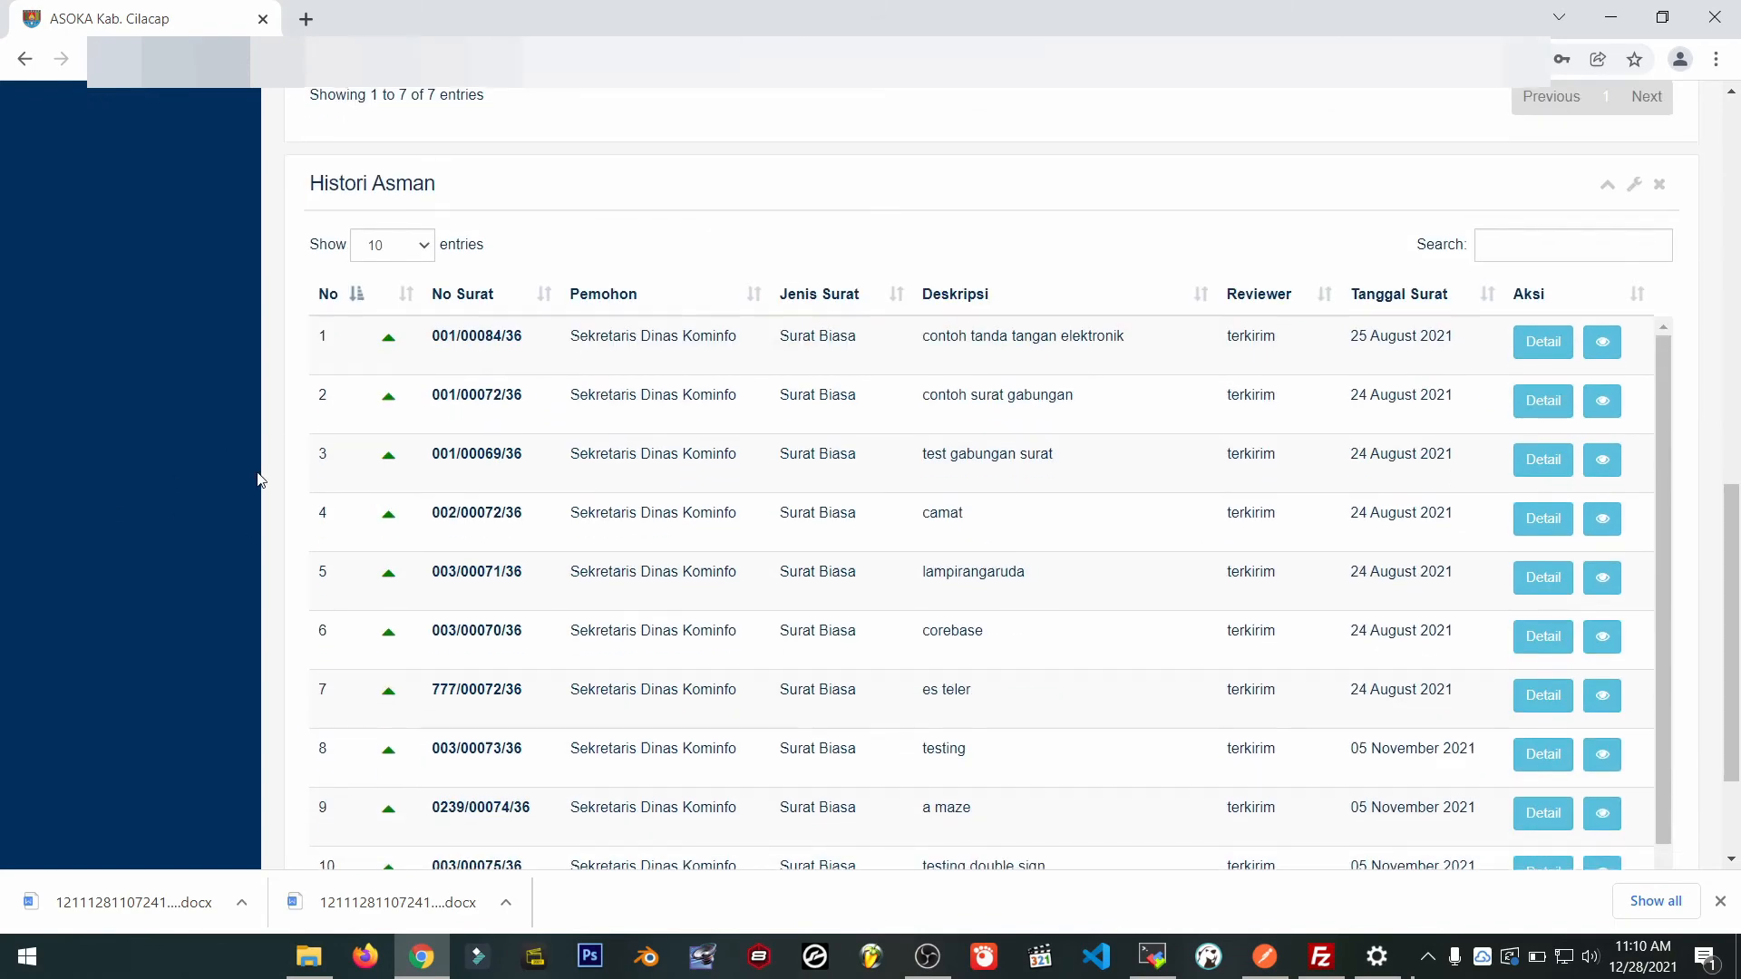
{"action": "scroll", "coordinate": [261, 481], "scroll_direction": "down", "scroll_amount": 2}
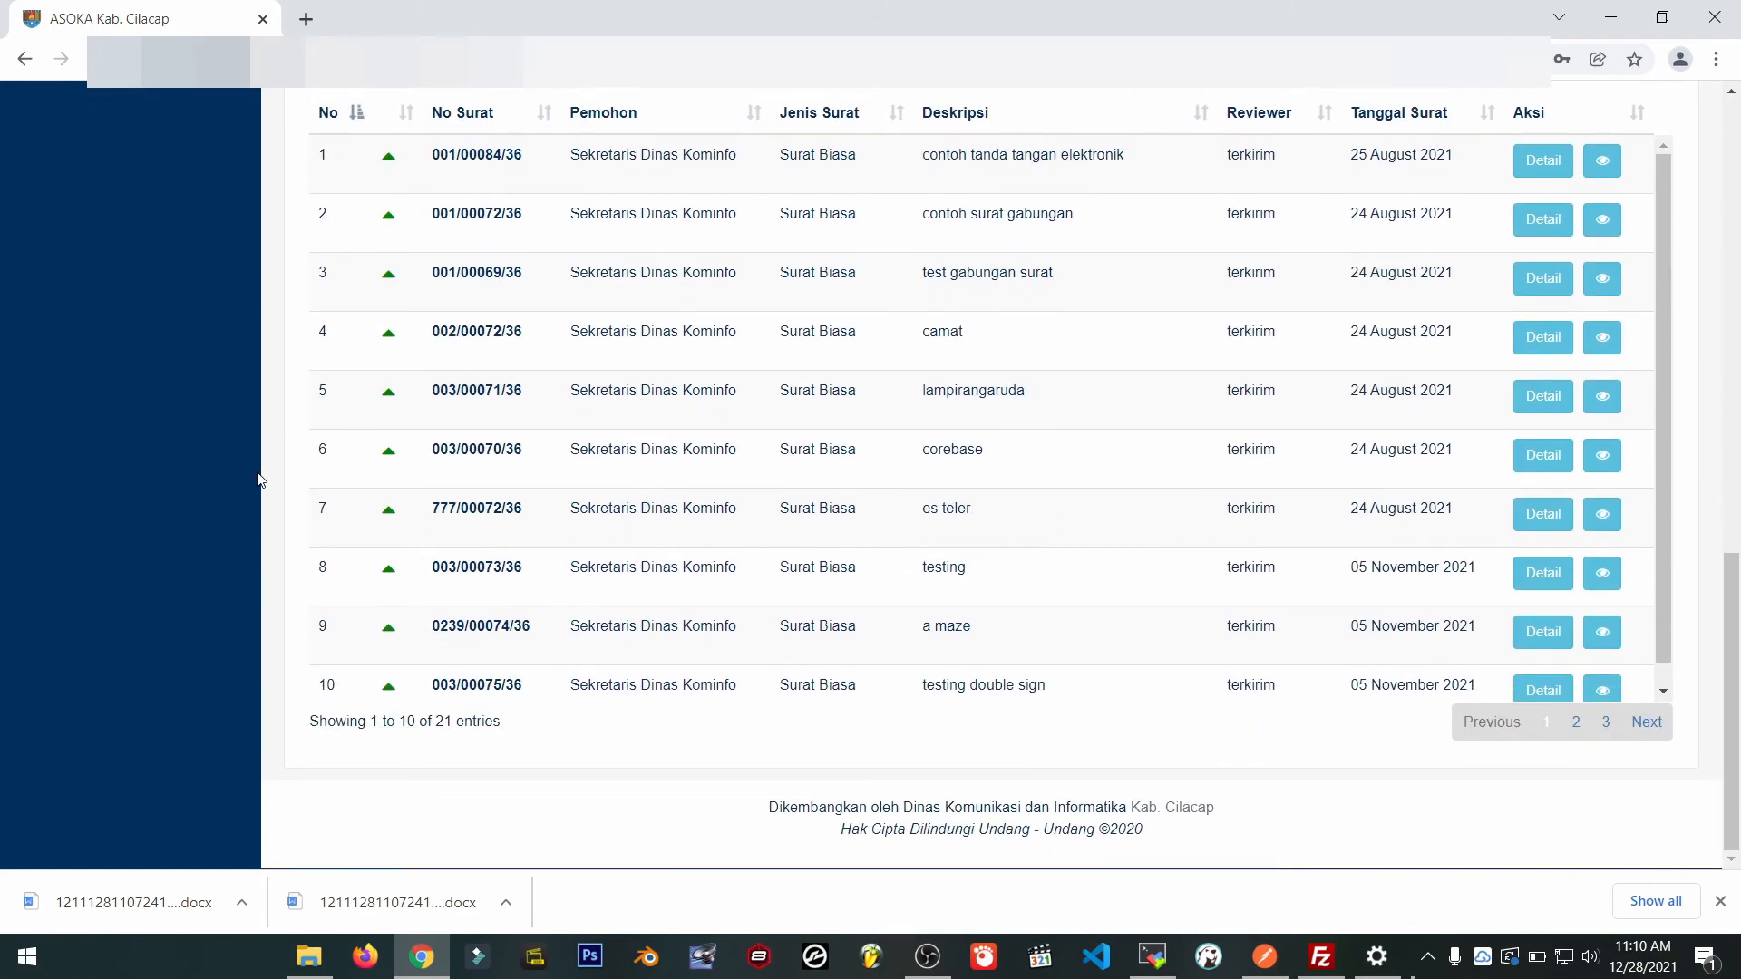
{"action": "left_click", "coordinate": [1600, 723]}
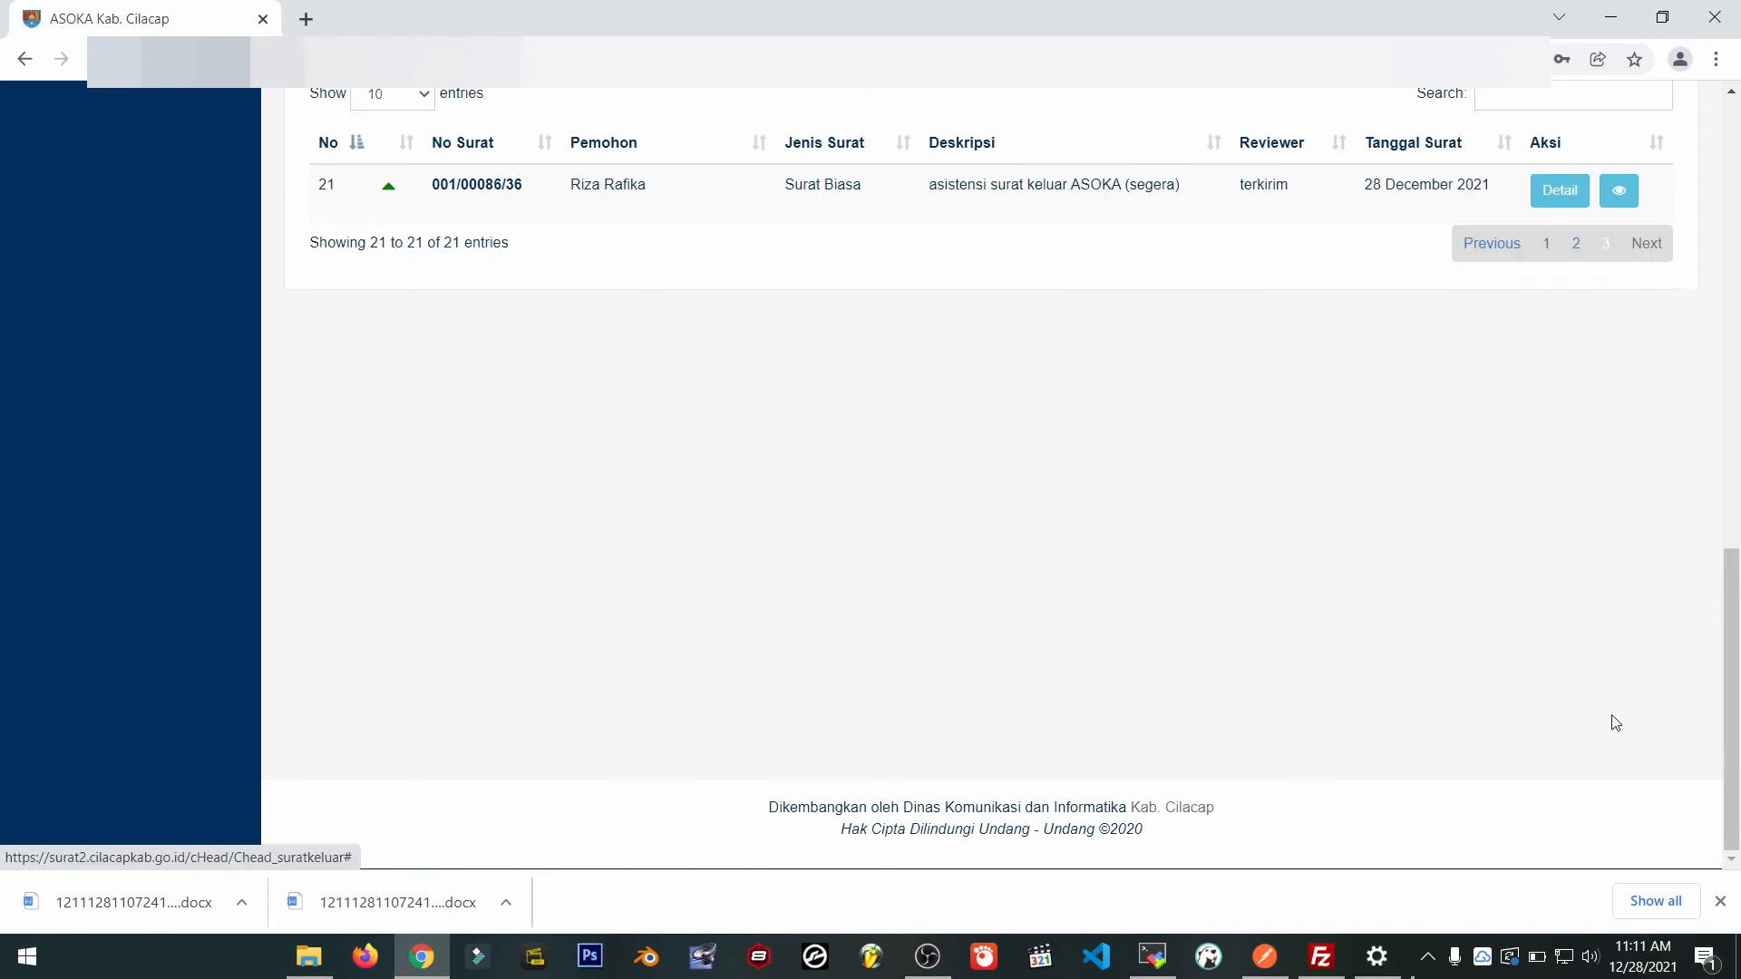
{"action": "scroll", "coordinate": [716, 408], "scroll_direction": "up", "scroll_amount": 3}
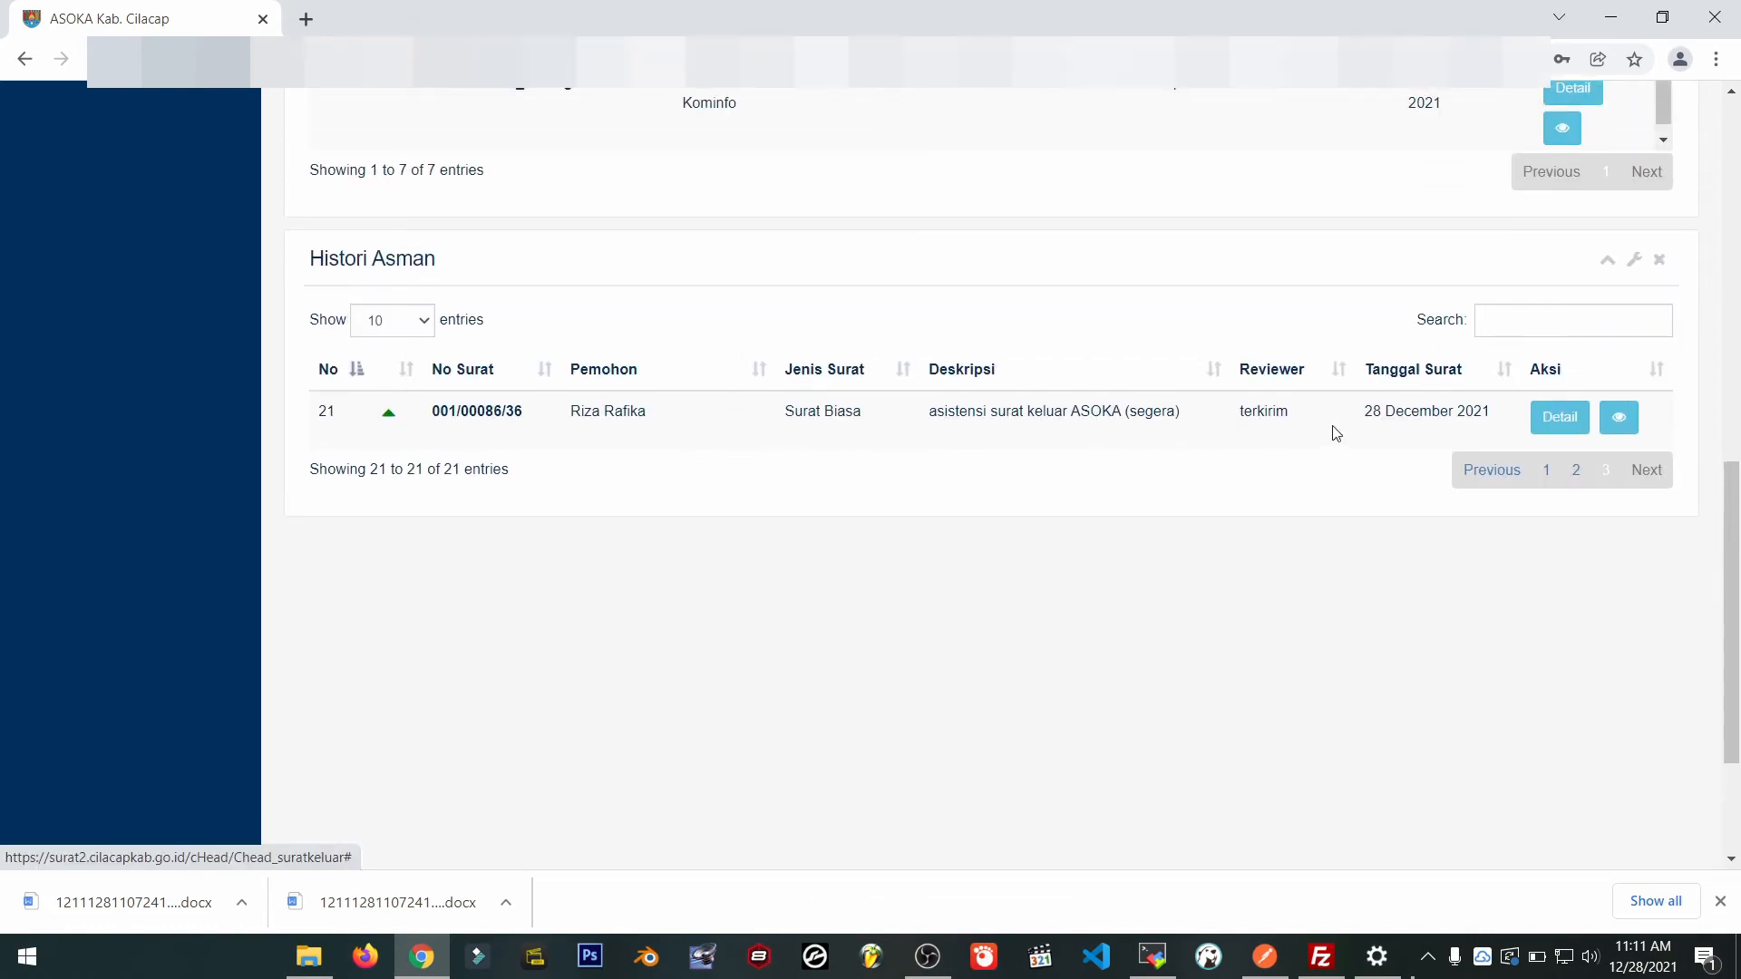
{"action": "left_click", "coordinate": [1554, 426]}
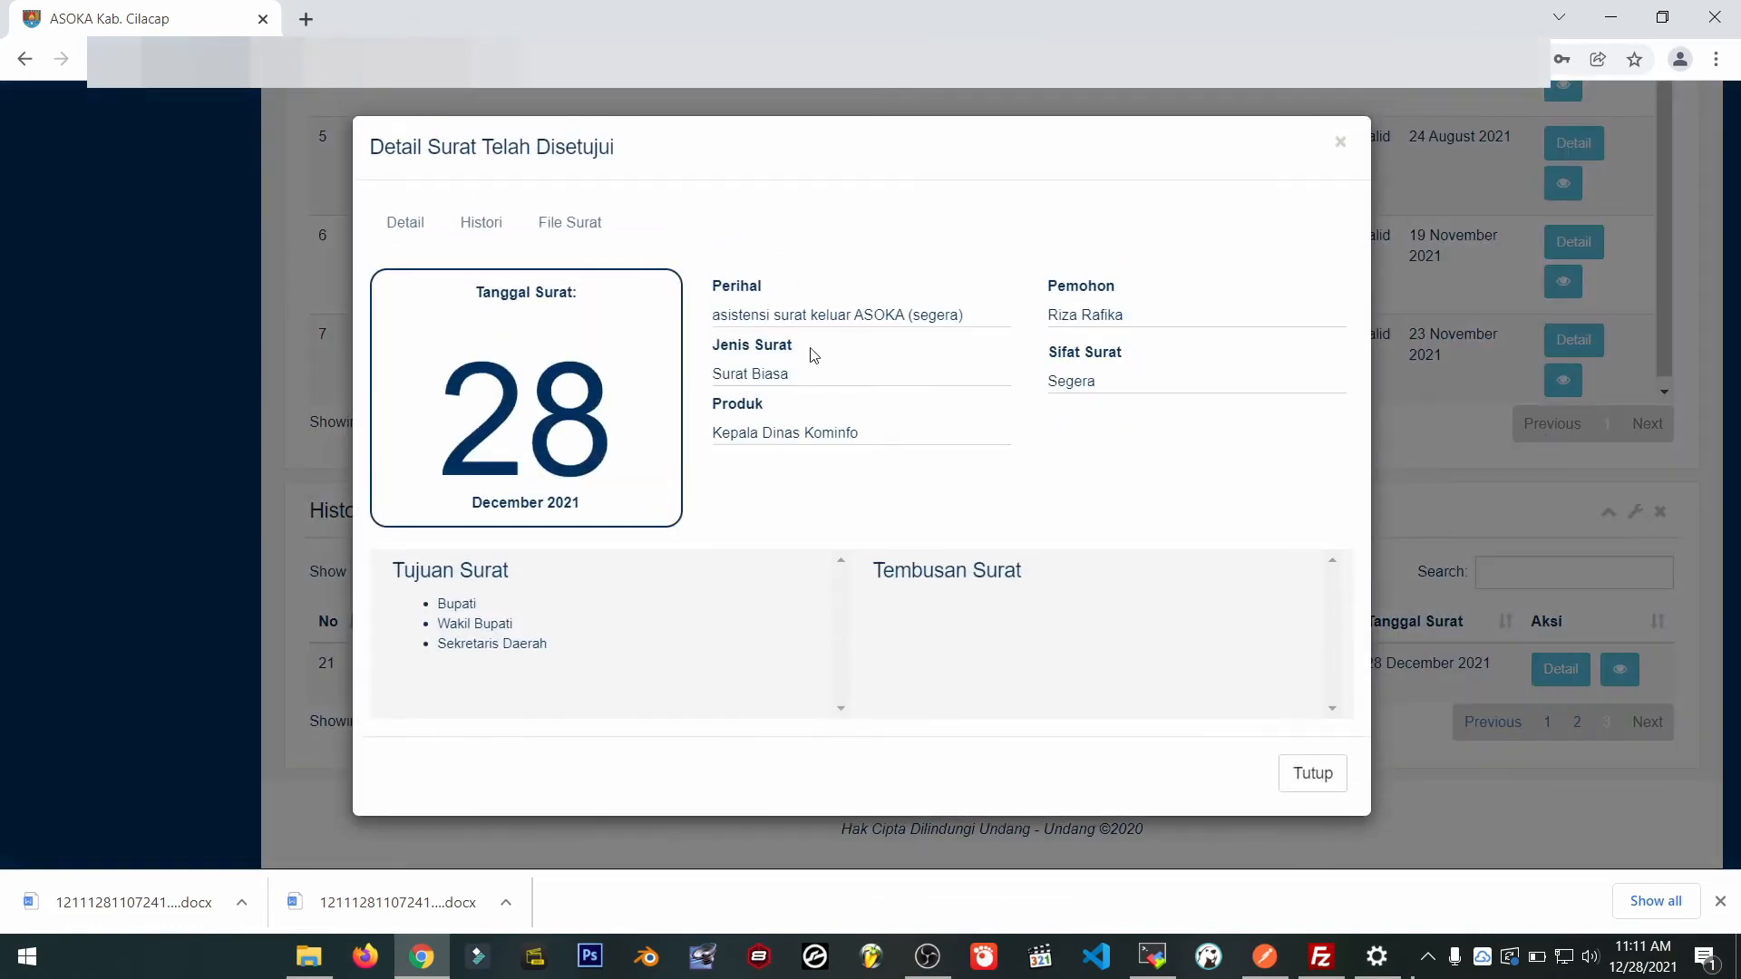
Review its signed PDF with the BSrE QR code, then close the details.
{"action": "left_click", "coordinate": [571, 225]}
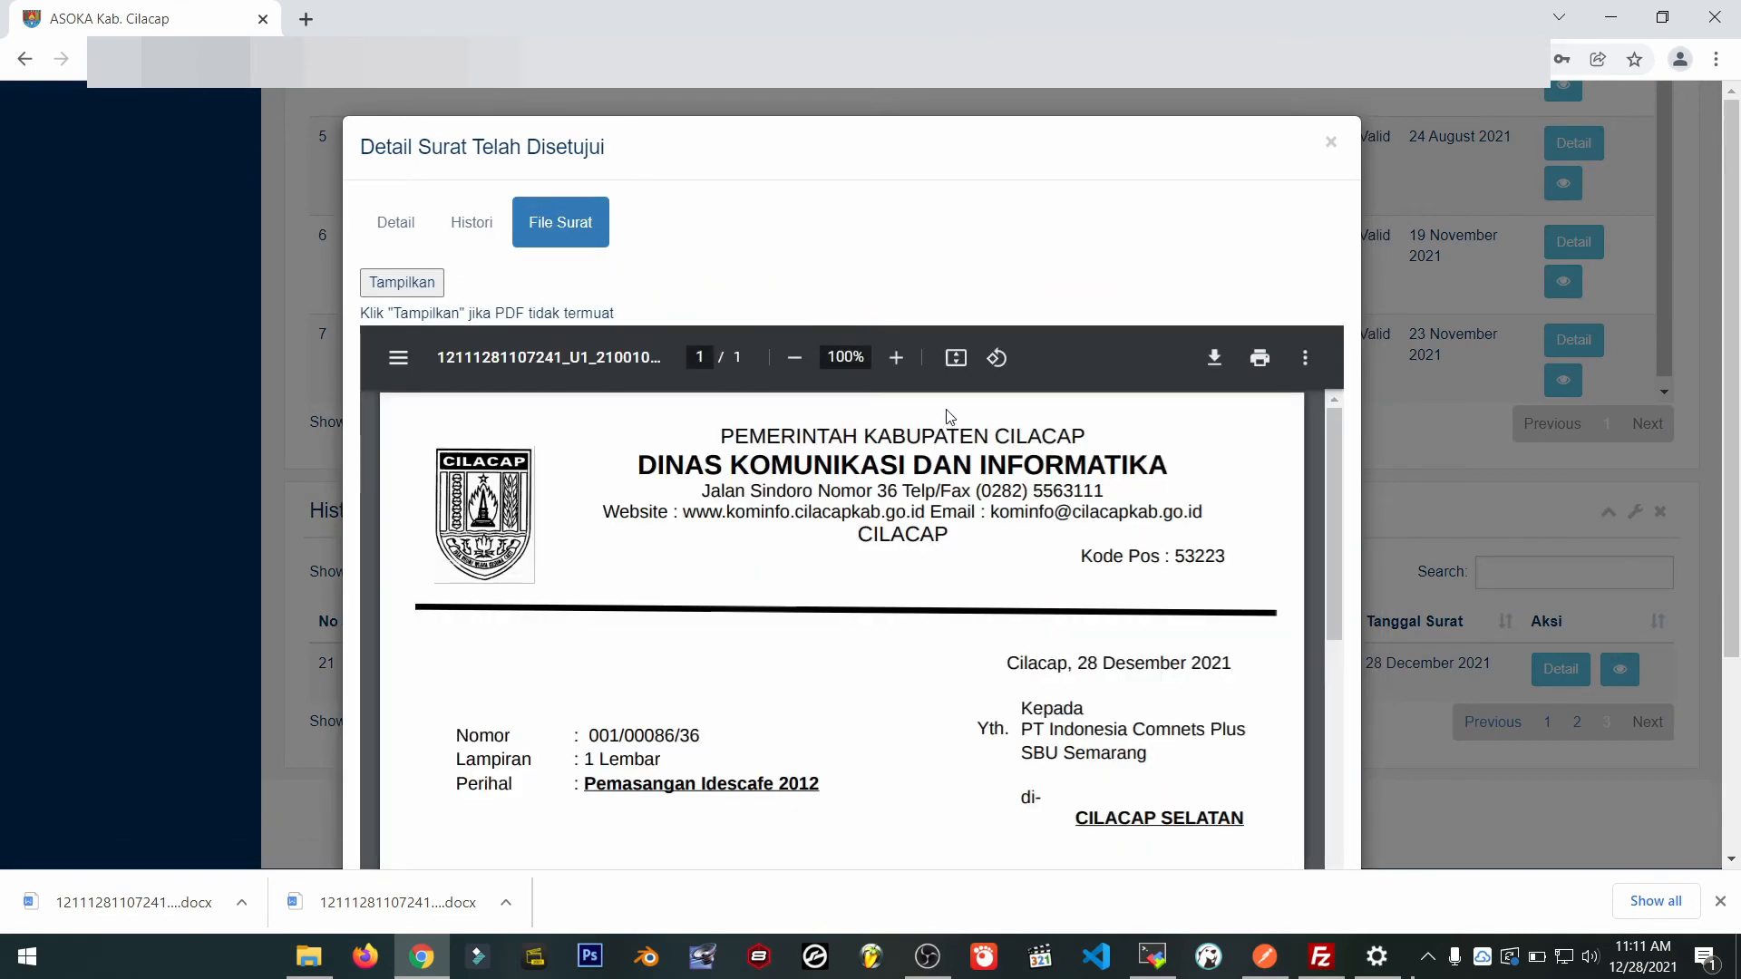
{"action": "scroll", "coordinate": [1073, 558], "scroll_direction": "down", "scroll_amount": 3}
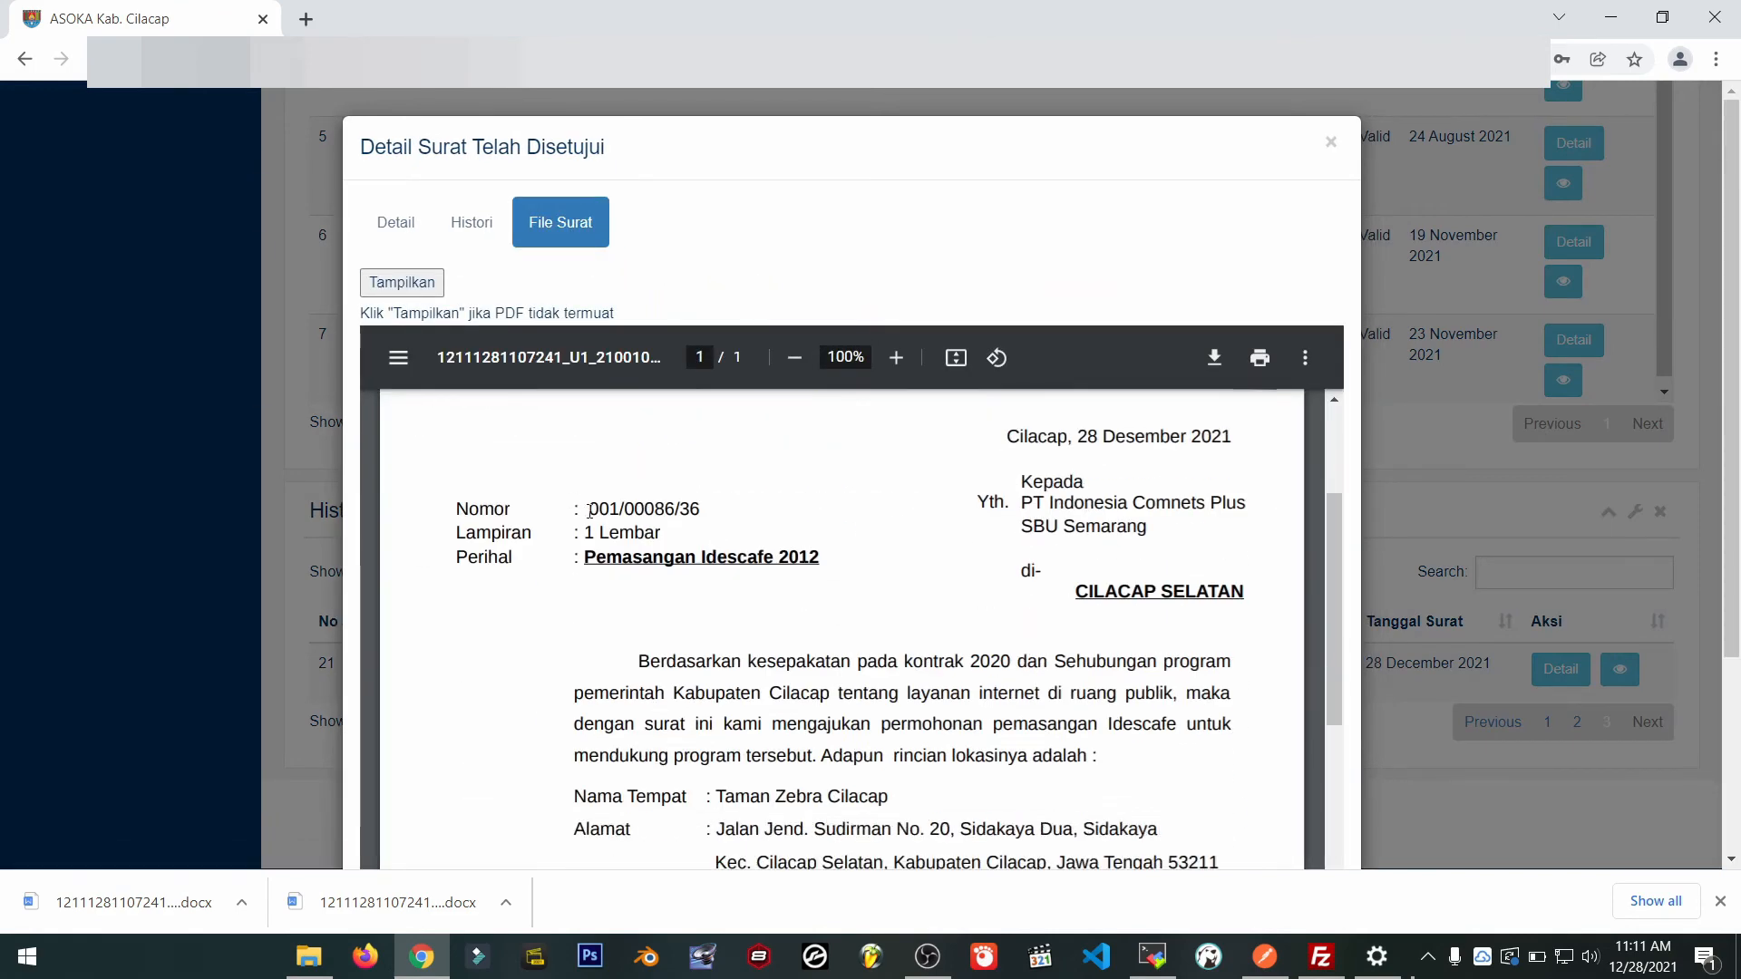
{"action": "left_click_drag", "start_coordinate": [589, 511], "coordinate": [759, 510]}
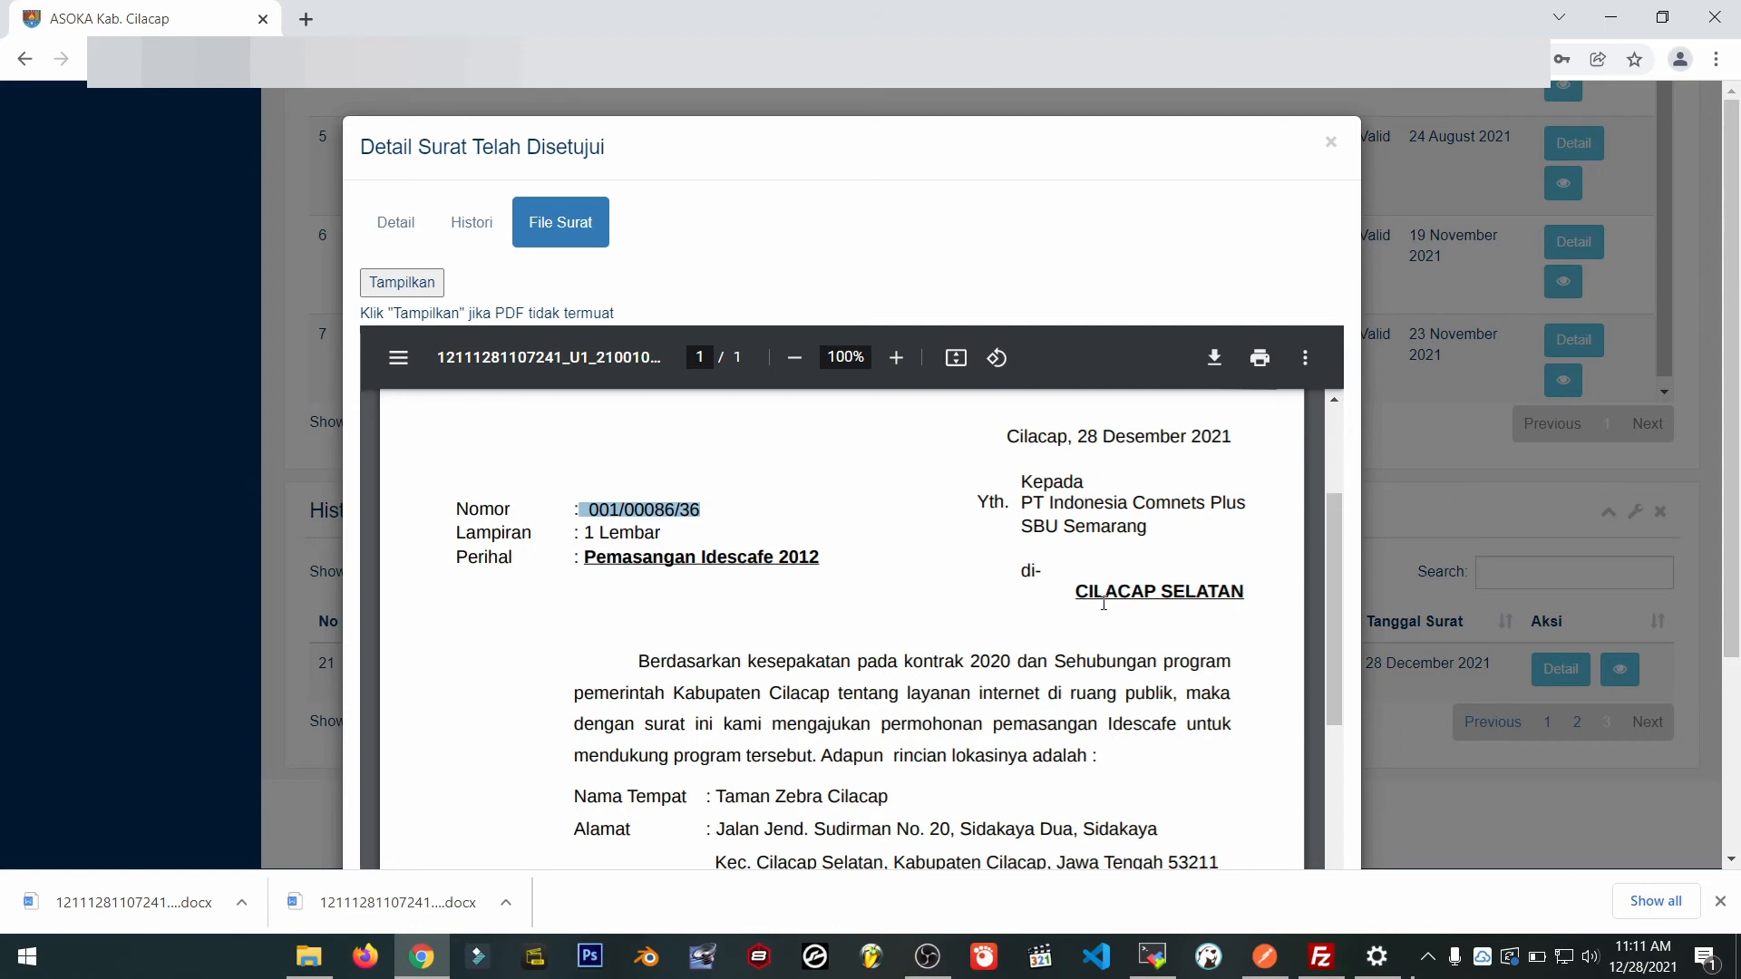
{"action": "scroll", "coordinate": [1085, 622], "scroll_direction": "down", "scroll_amount": 7}
{"action": "scroll", "coordinate": [964, 623], "scroll_direction": "up", "scroll_amount": 1}
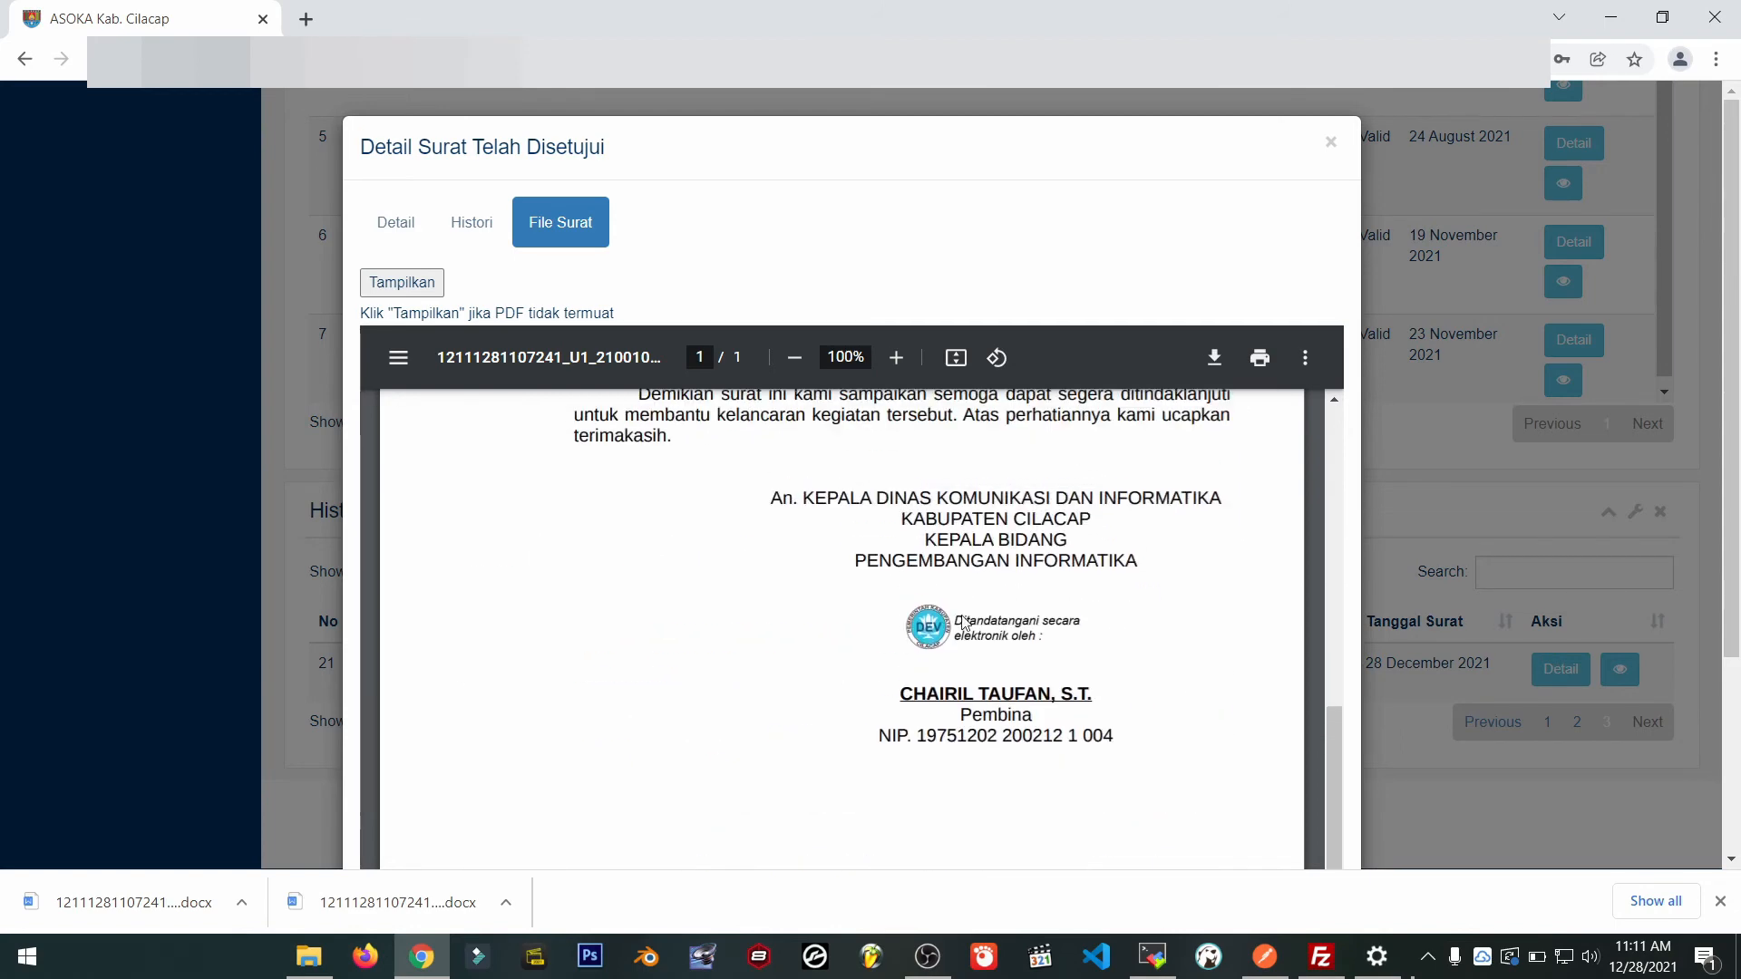
{"action": "scroll", "coordinate": [1346, 603], "scroll_direction": "down", "scroll_amount": 3}
{"action": "scroll", "coordinate": [777, 652], "scroll_direction": "down", "scroll_amount": 1}
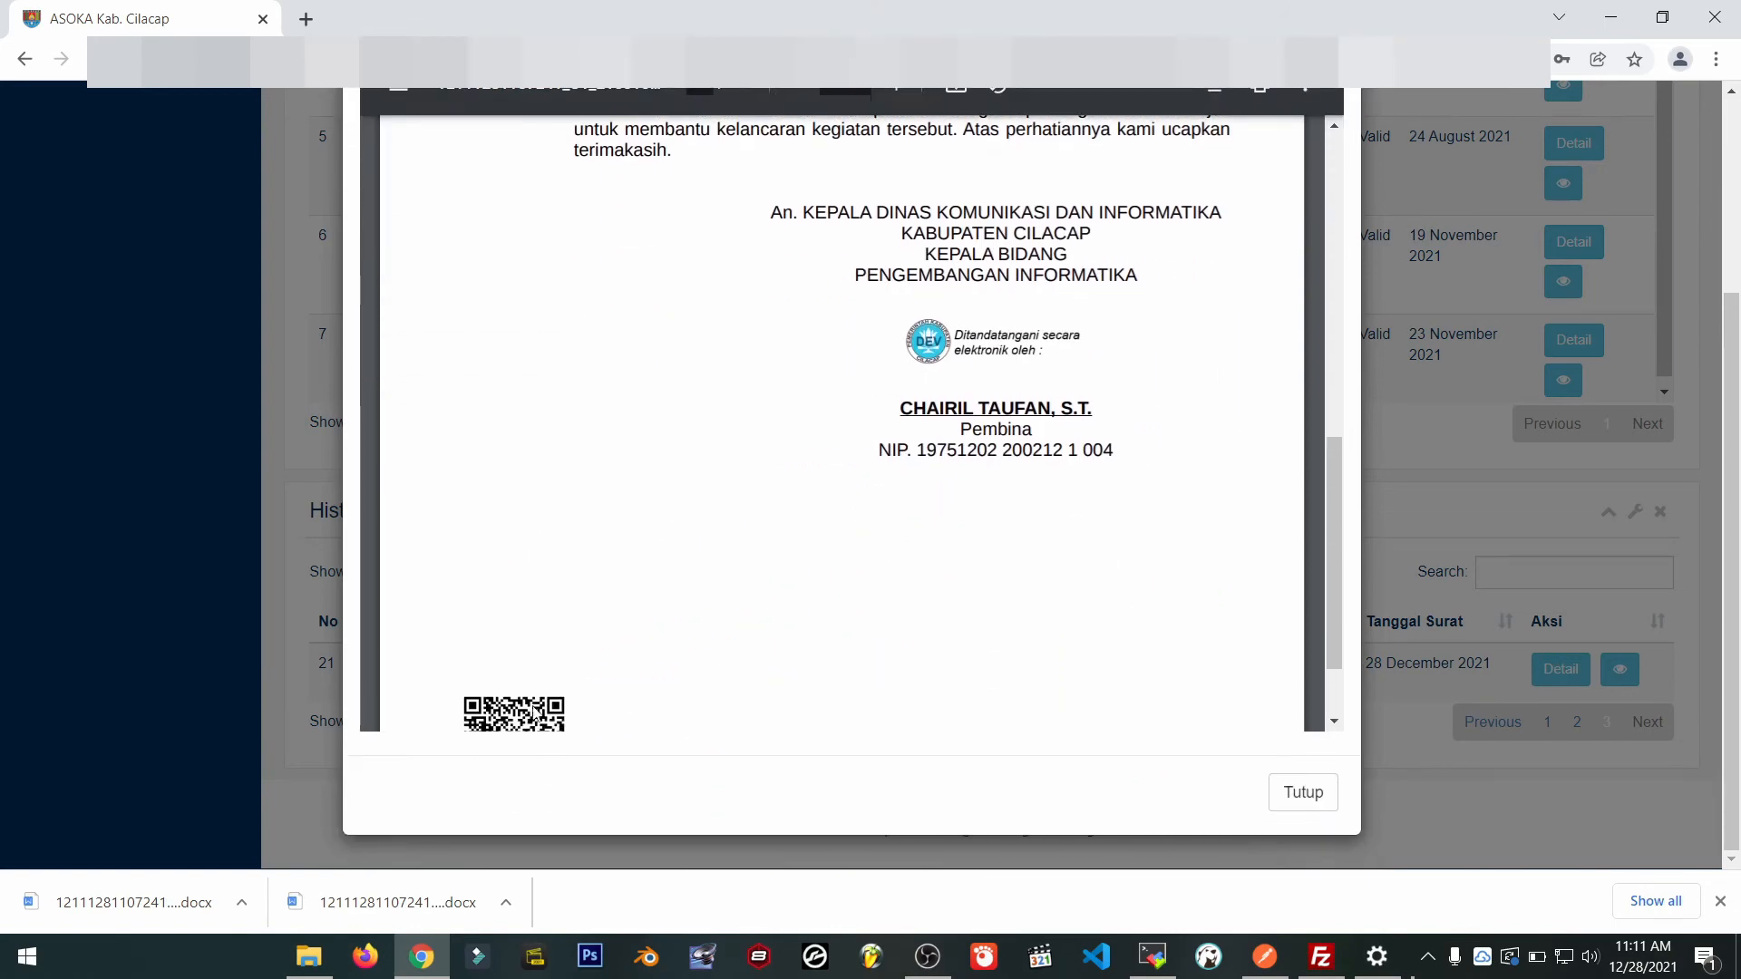
{"action": "scroll", "coordinate": [842, 417], "scroll_direction": "down", "scroll_amount": 2}
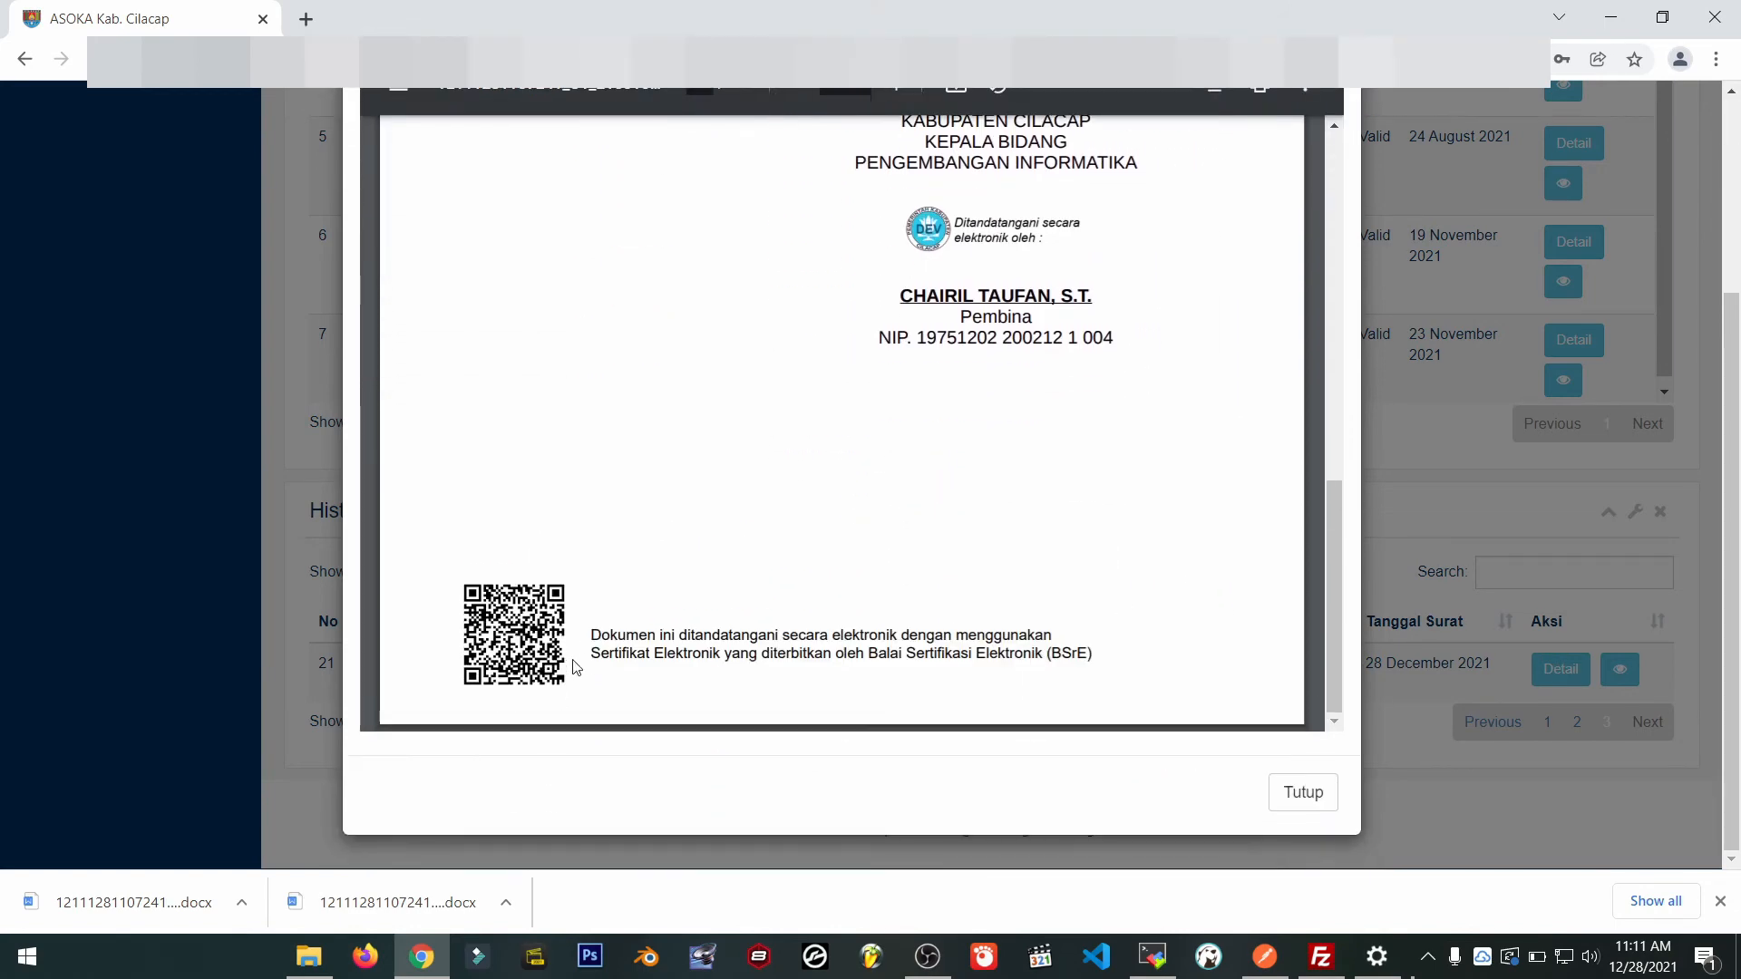
{"action": "left_click", "coordinate": [1302, 802]}
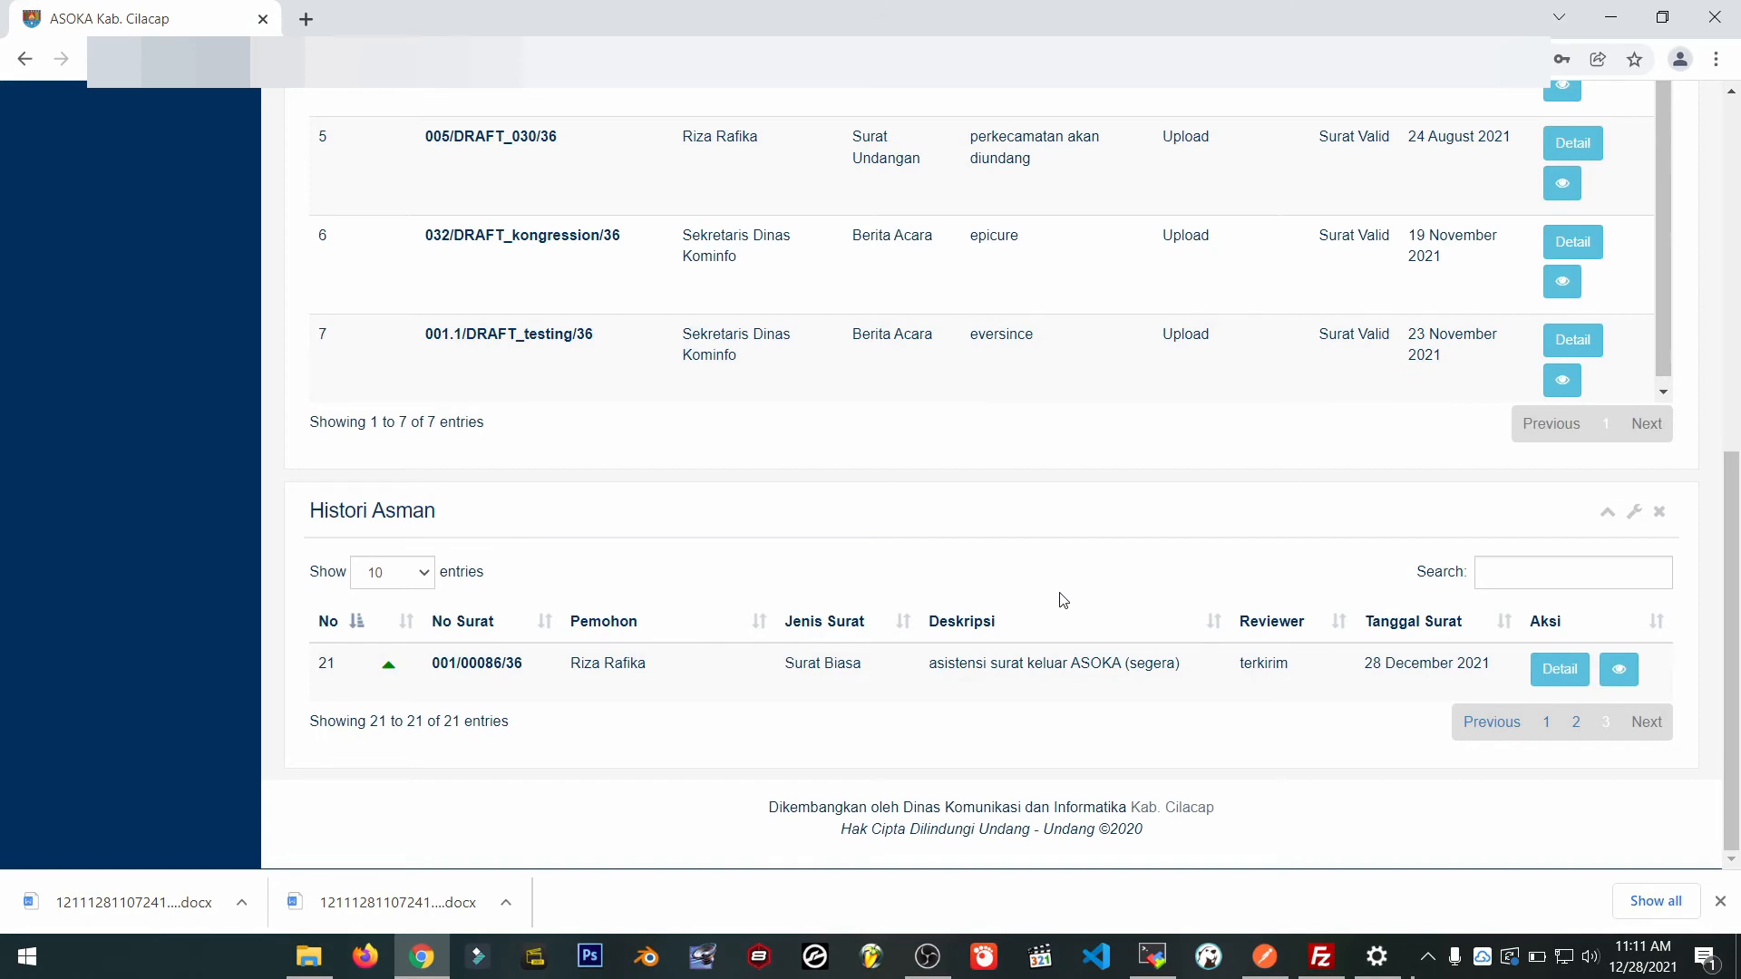
Start a new outgoing letter upload with Surat Biasa as the letter type.
{"action": "scroll", "coordinate": [1063, 600], "scroll_direction": "up", "scroll_amount": 8}
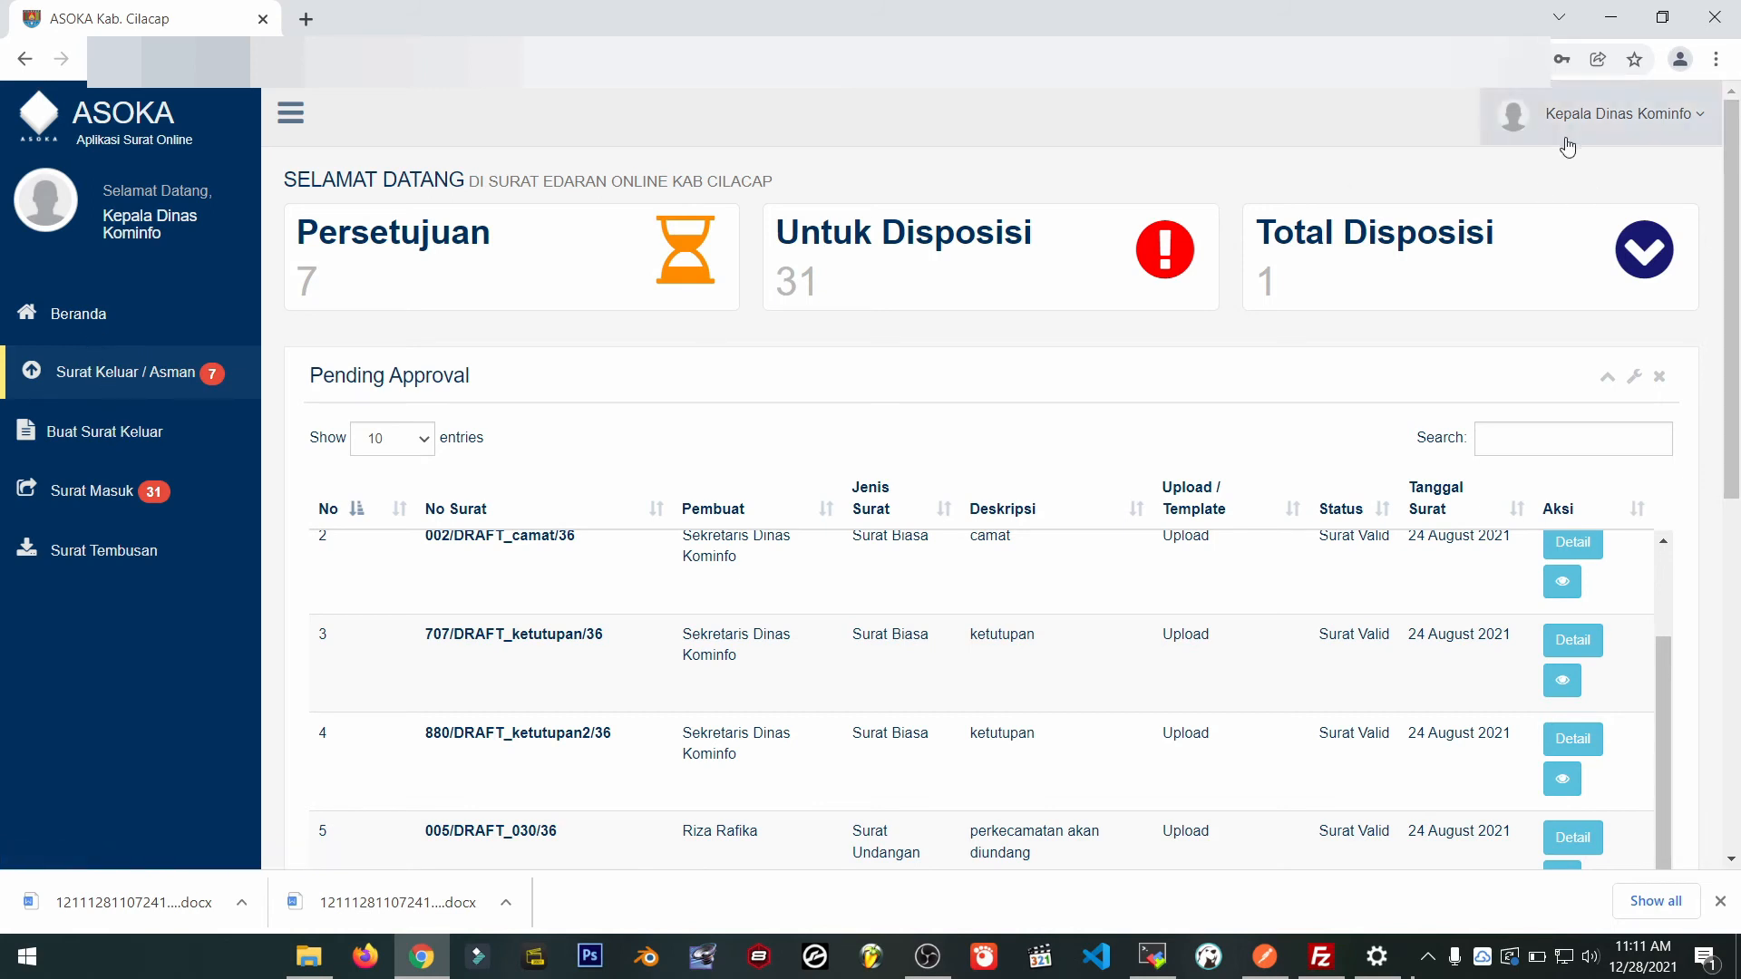
{"action": "left_click", "coordinate": [154, 437]}
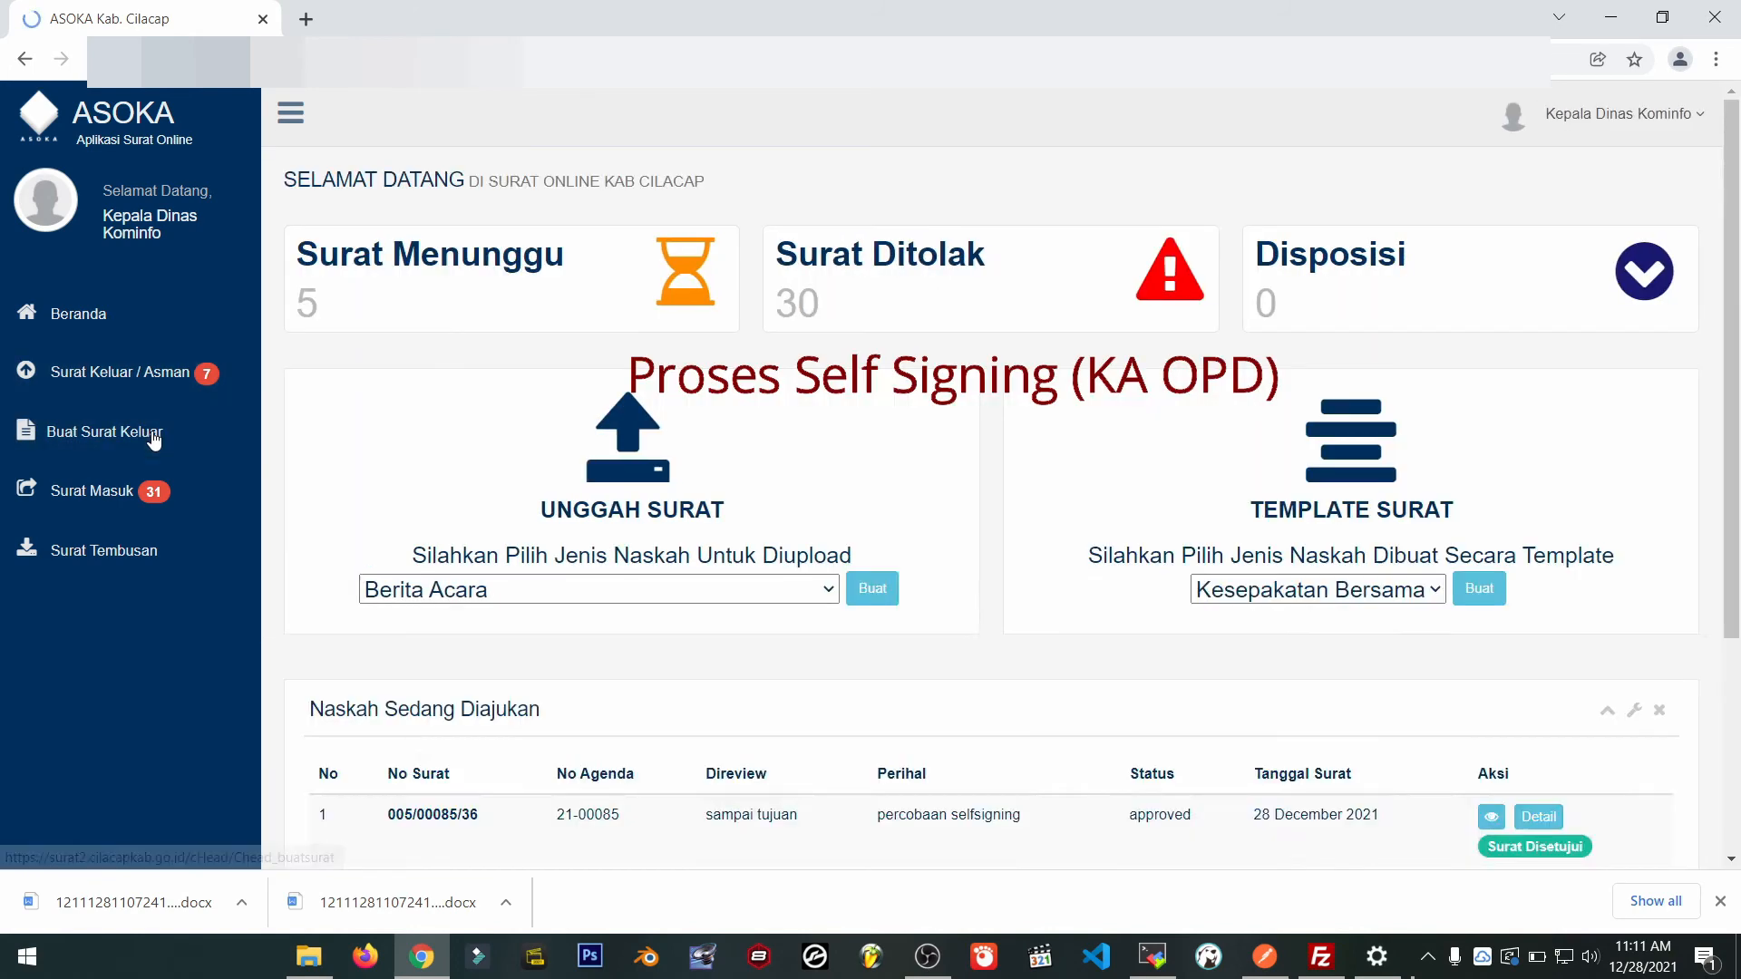
{"action": "left_click", "coordinate": [543, 604]}
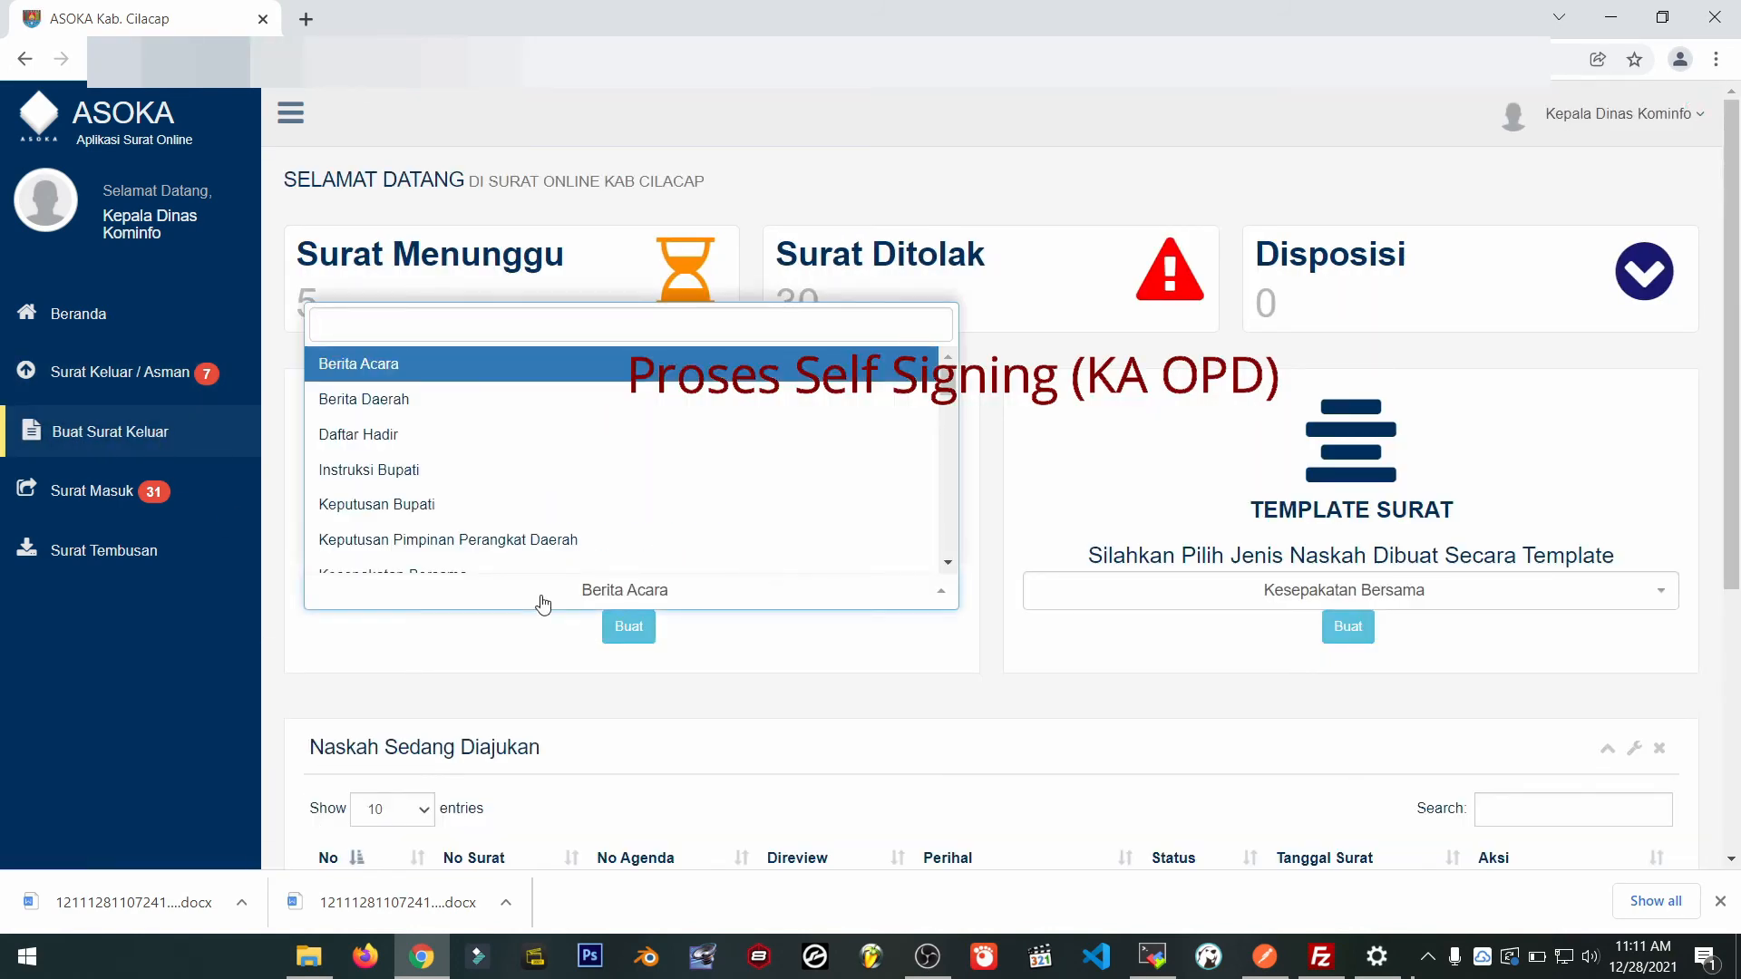
{"action": "type", "text": "biasa"}
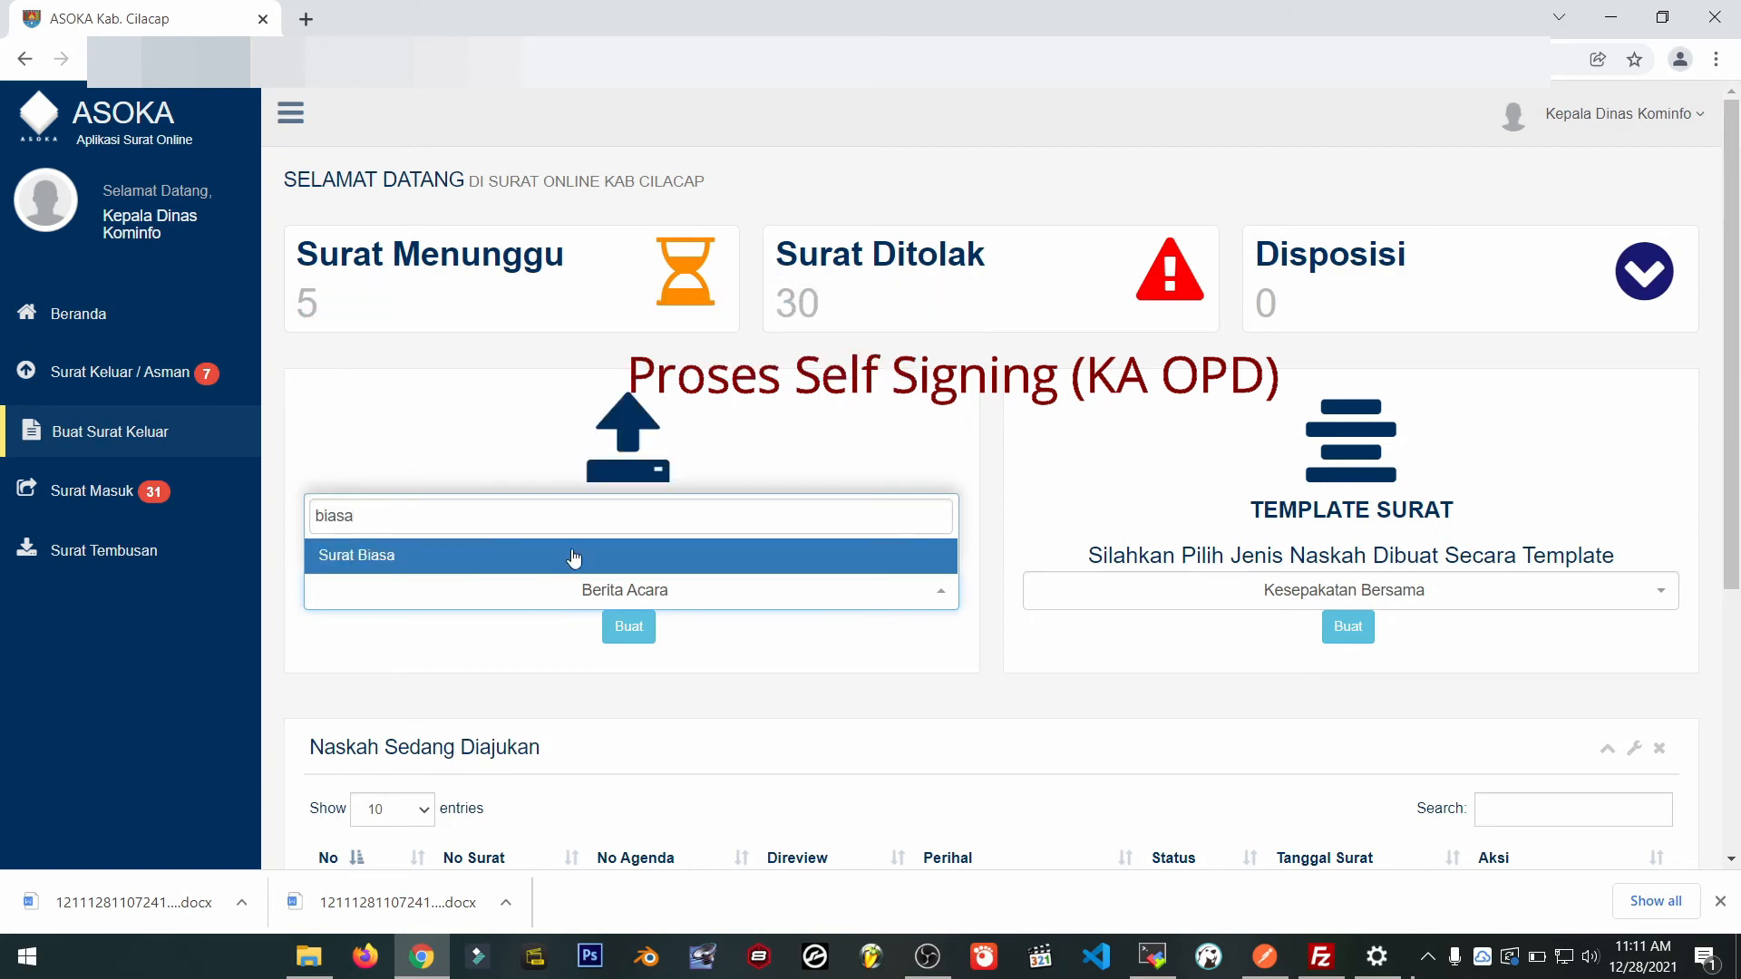
{"action": "left_click", "coordinate": [573, 555]}
{"action": "left_click", "coordinate": [640, 630]}
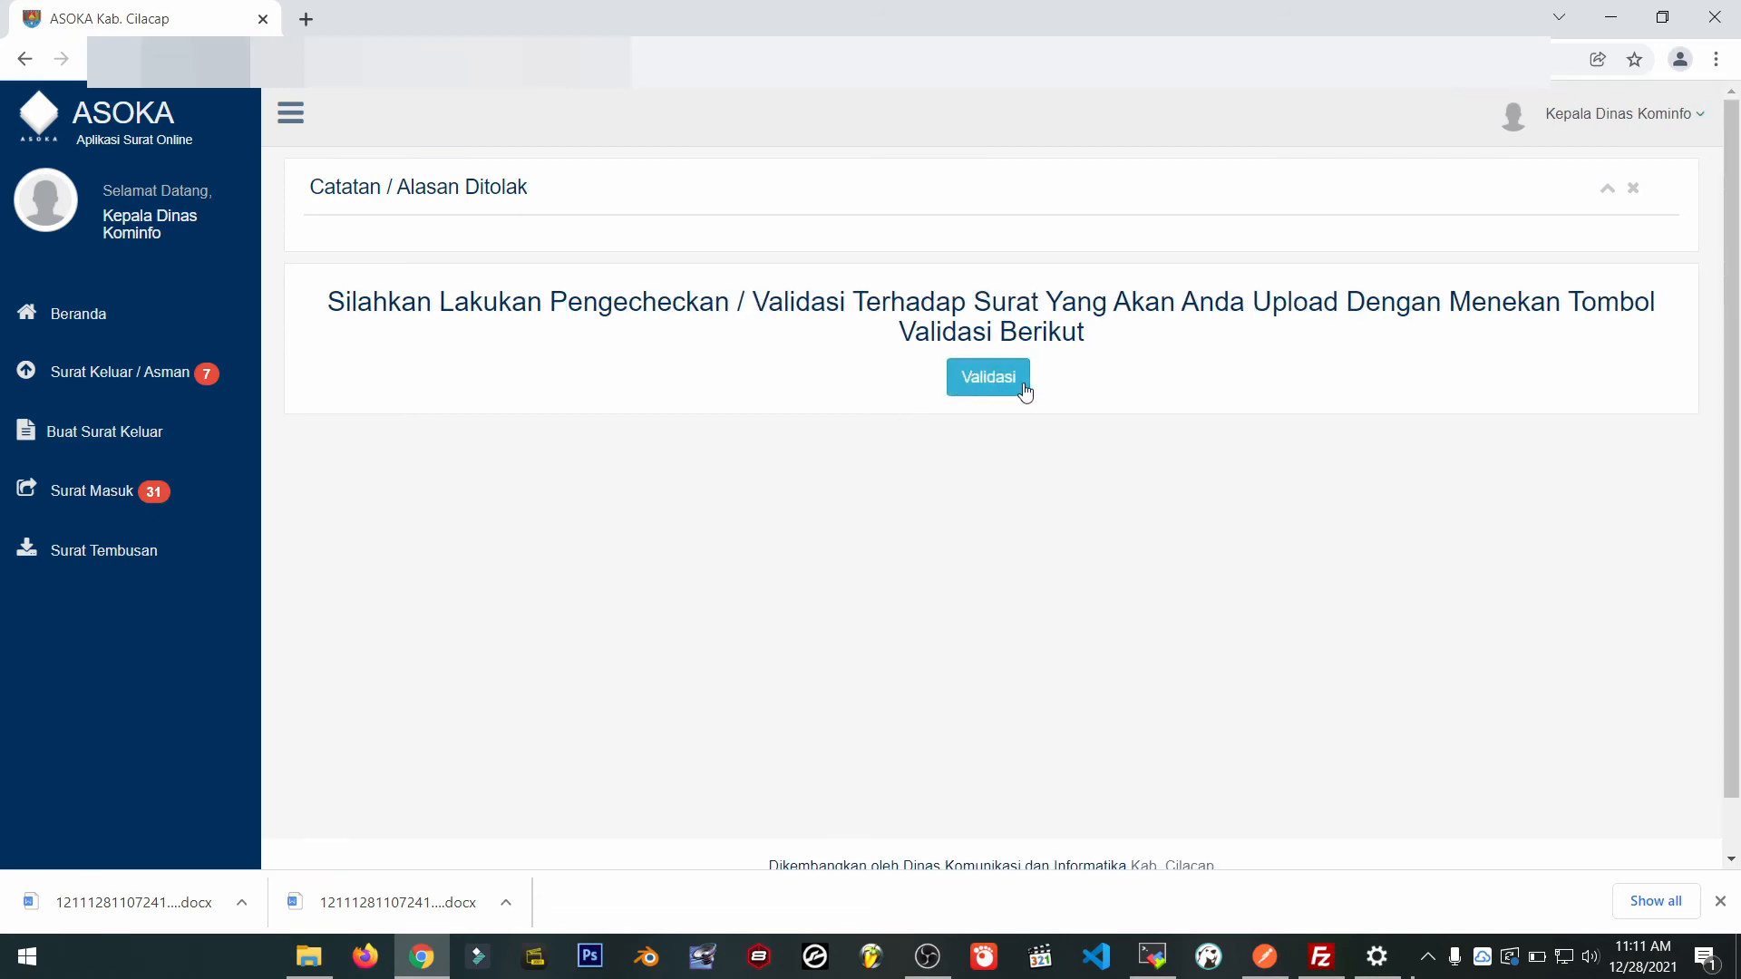
Upload bisa.docx with the sample.pdf attachment, validate, and continue to the Pembuatan Surat Biasa form.
{"action": "left_click", "coordinate": [1023, 384]}
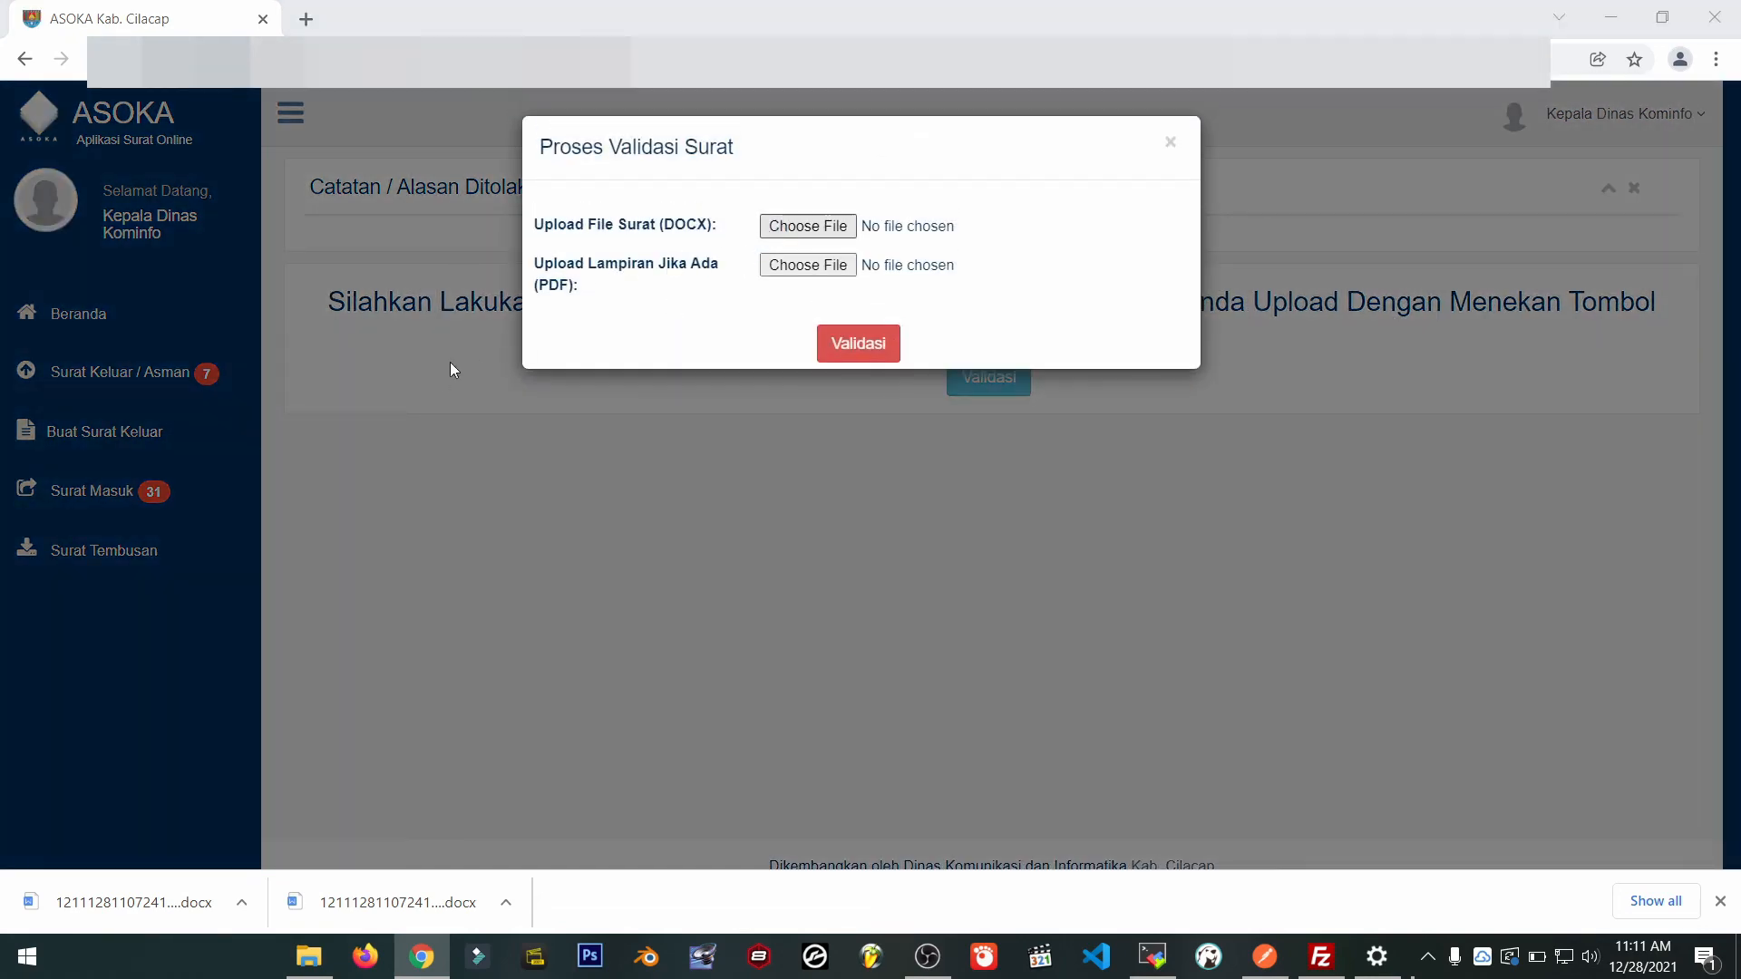
{"action": "scroll", "coordinate": [297, 354], "scroll_direction": "down", "scroll_amount": 3}
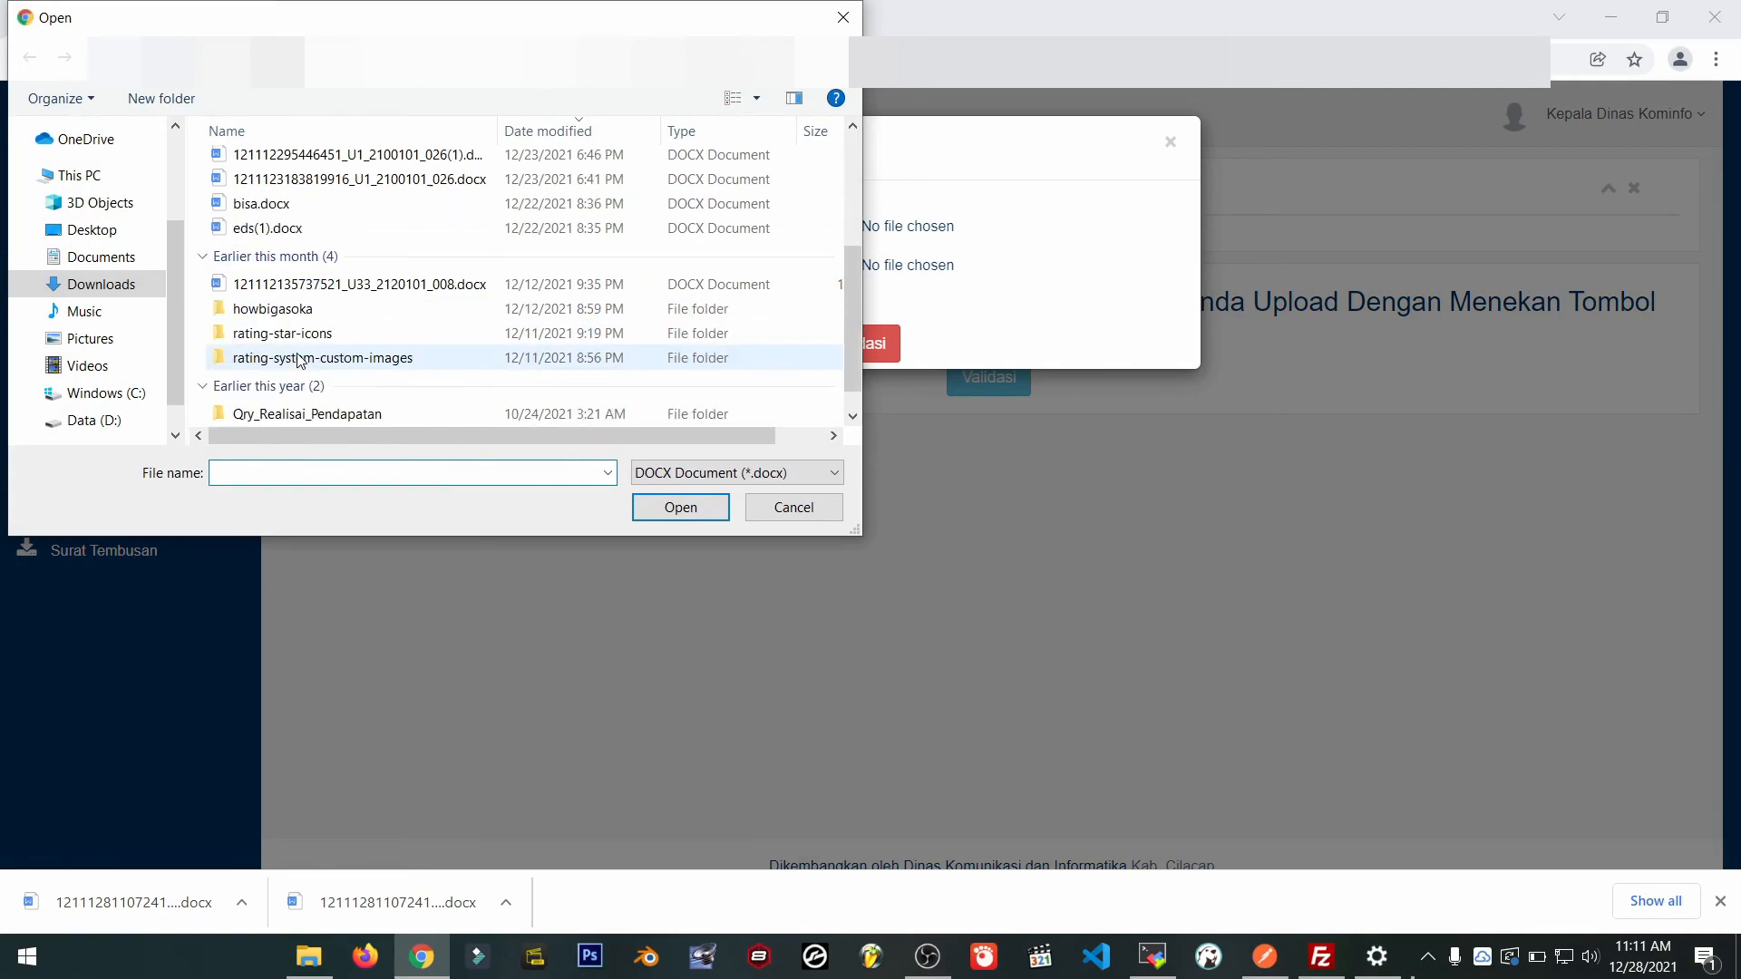
{"action": "double_click", "coordinate": [272, 209]}
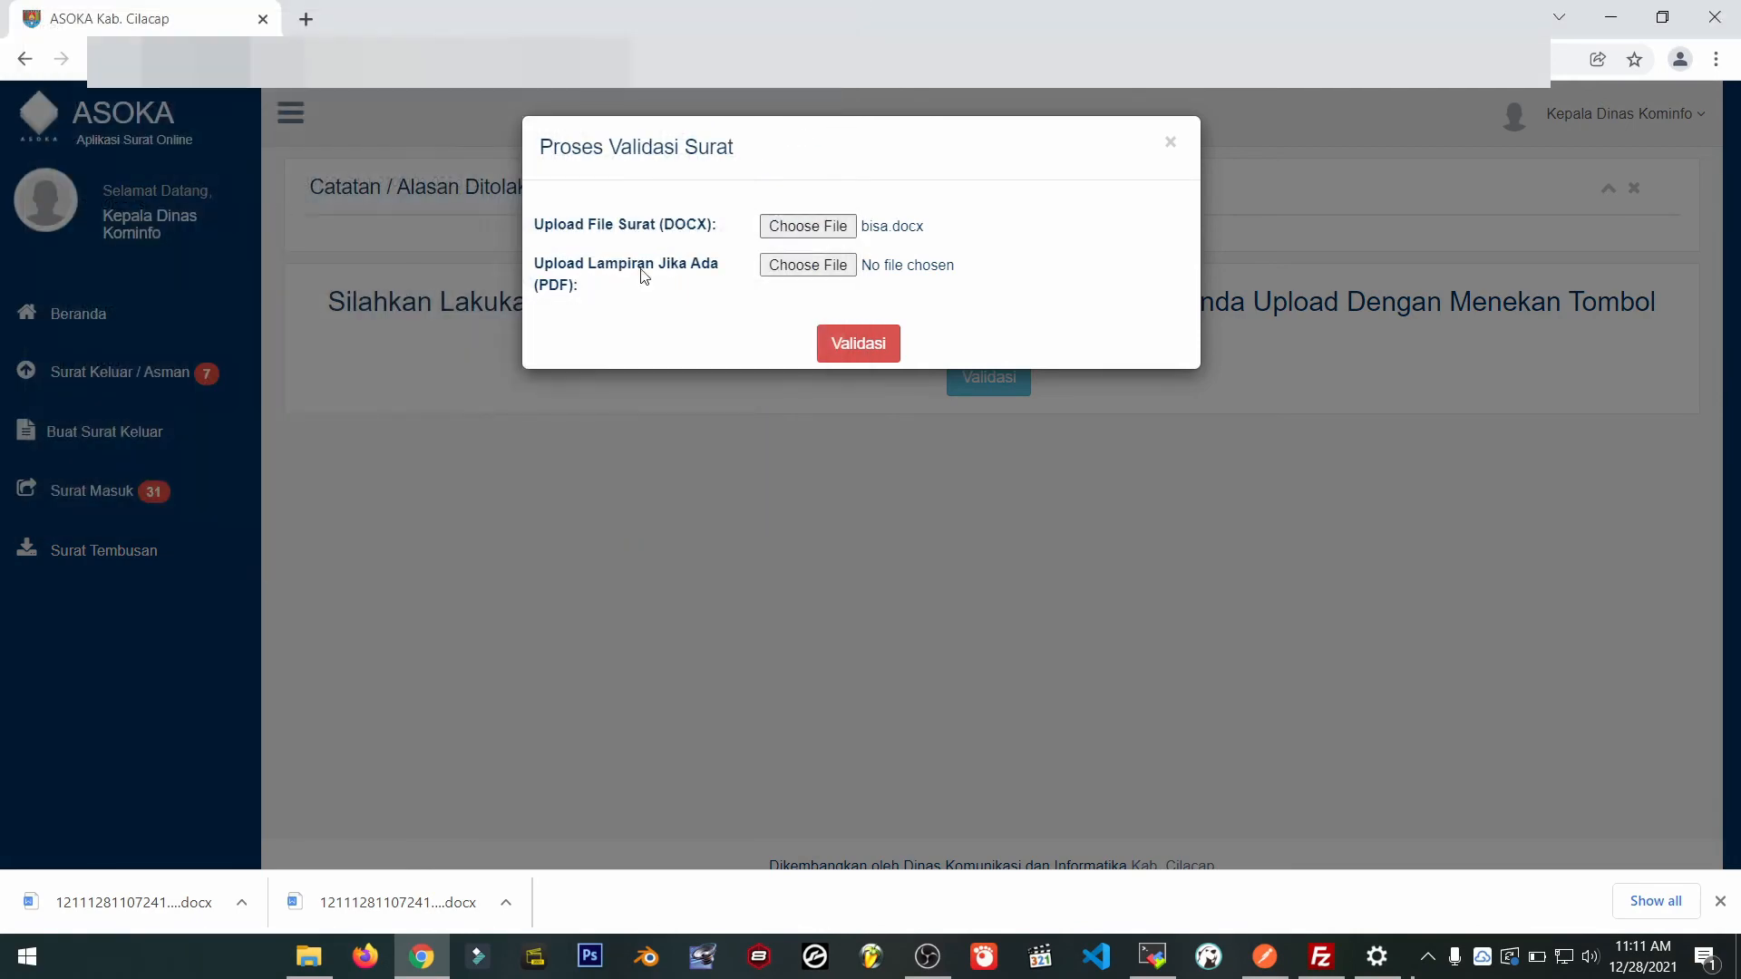
{"action": "left_click", "coordinate": [807, 265]}
{"action": "double_click", "coordinate": [276, 195]}
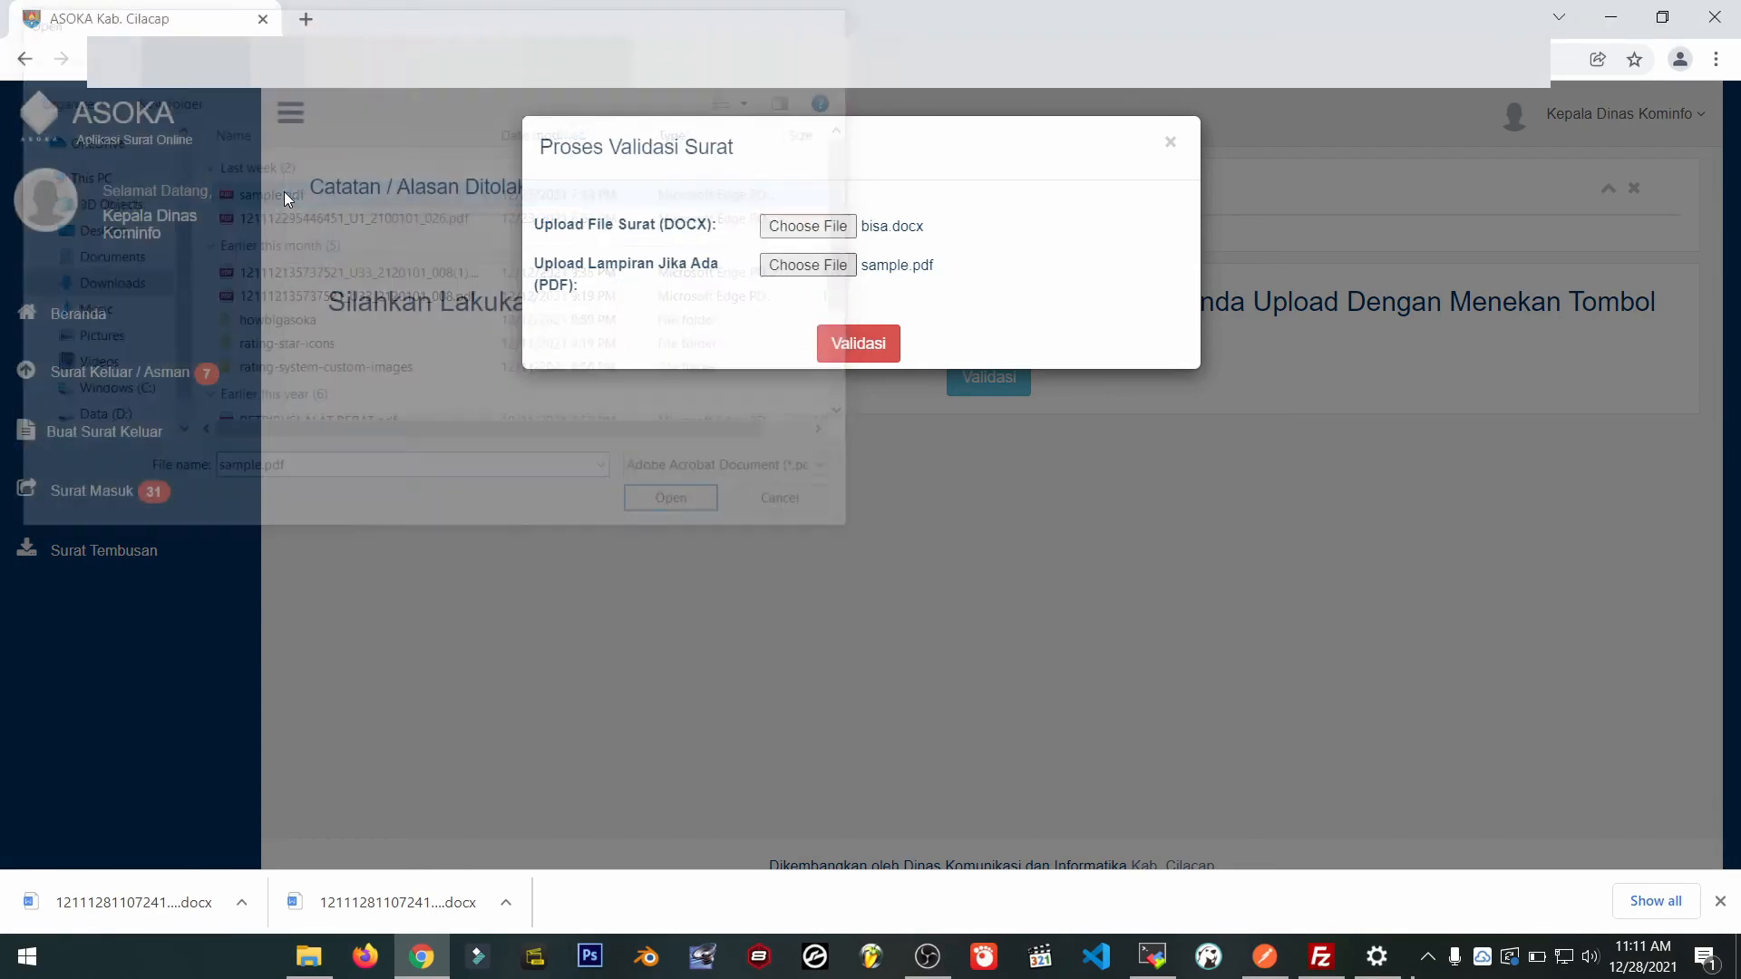
{"action": "left_click", "coordinate": [872, 345]}
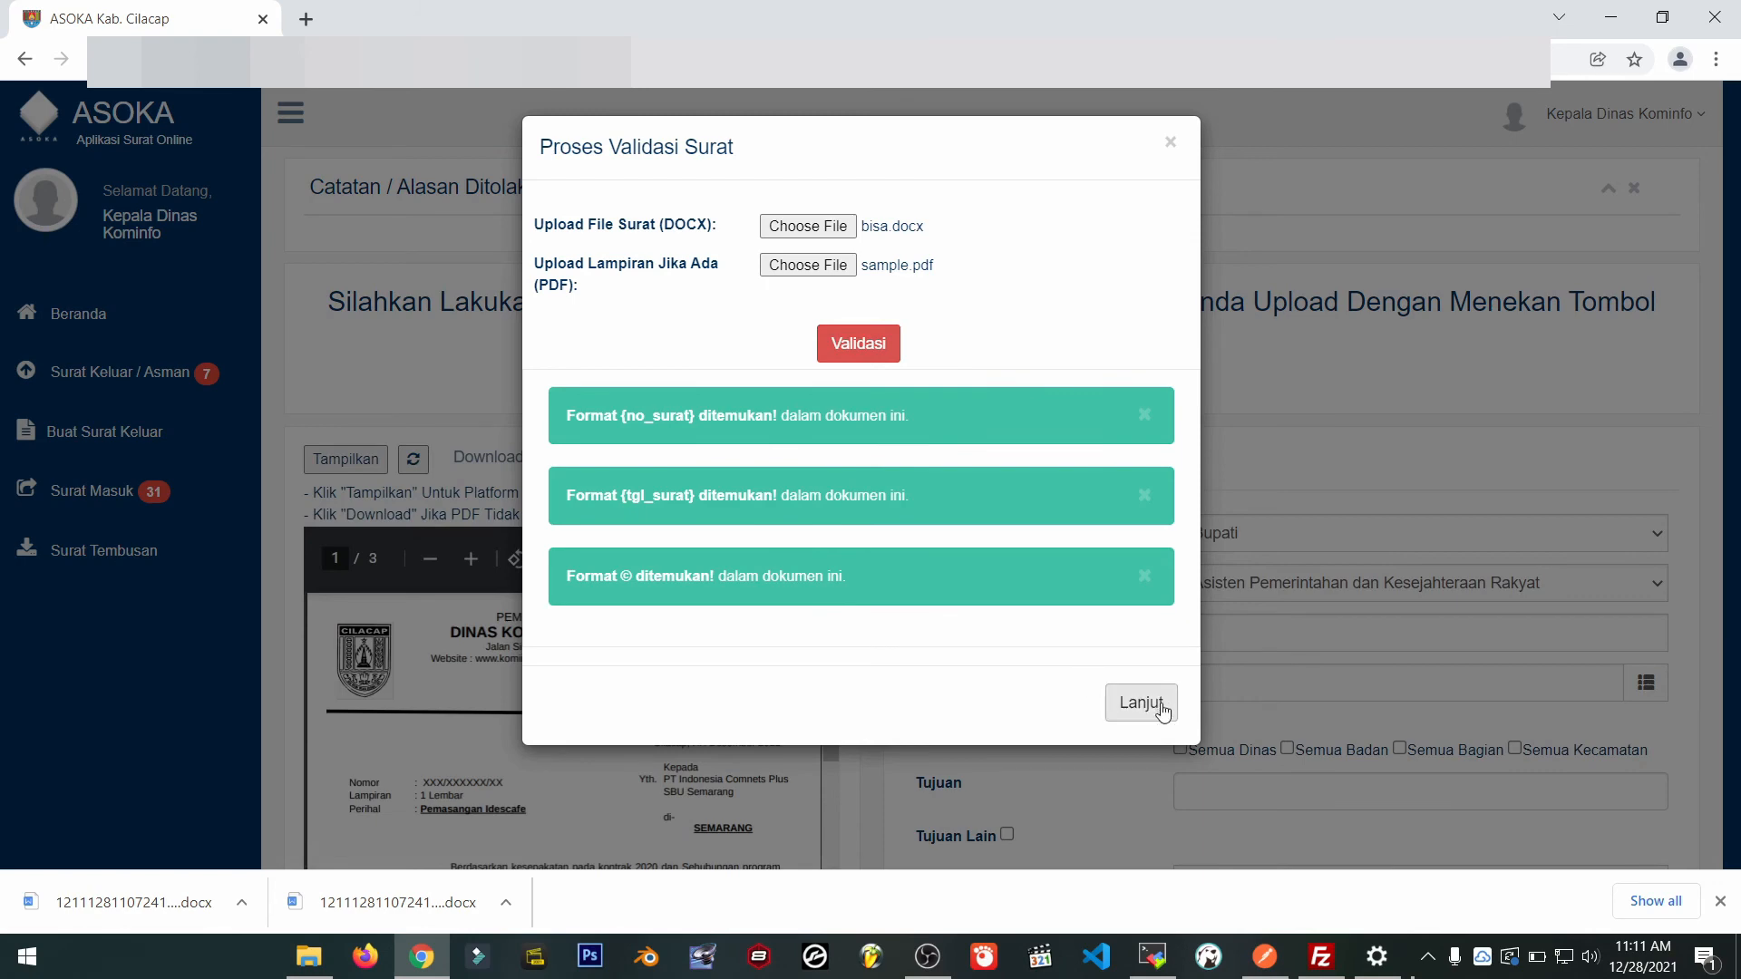
{"action": "left_click", "coordinate": [1141, 702]}
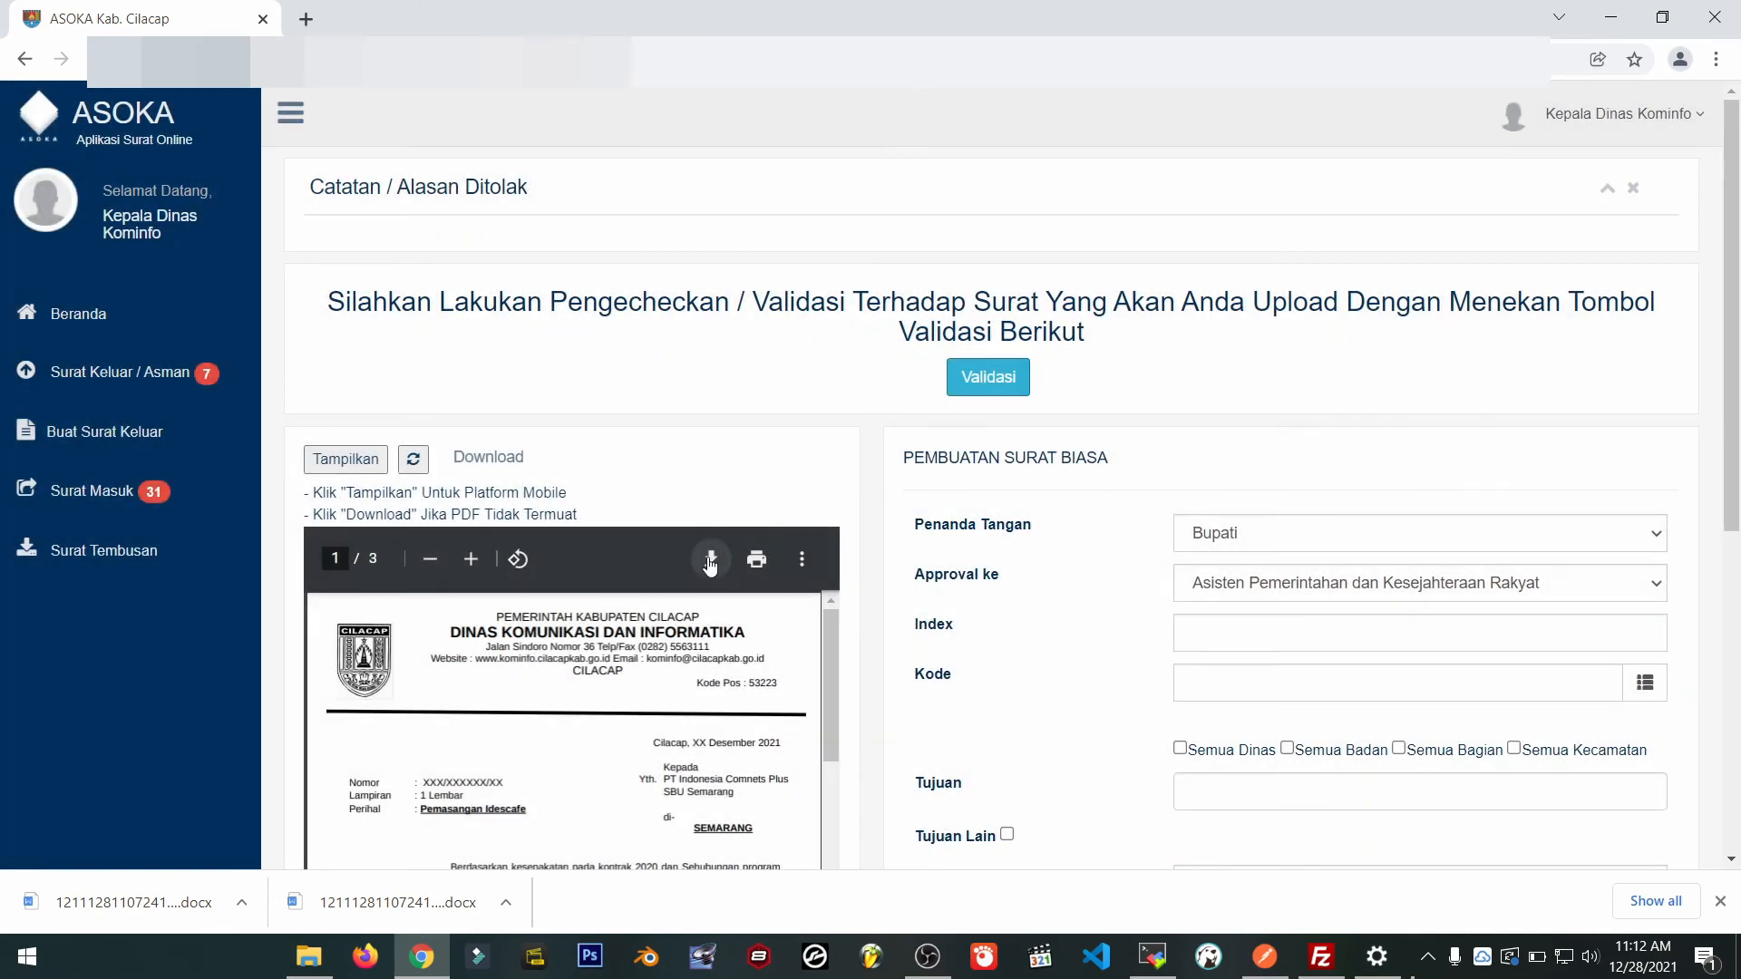
Make Kepala Dinas Kominfo the letter's signer and acknowledge the signing warning.
{"action": "scroll", "coordinate": [780, 508], "scroll_direction": "down", "scroll_amount": 5}
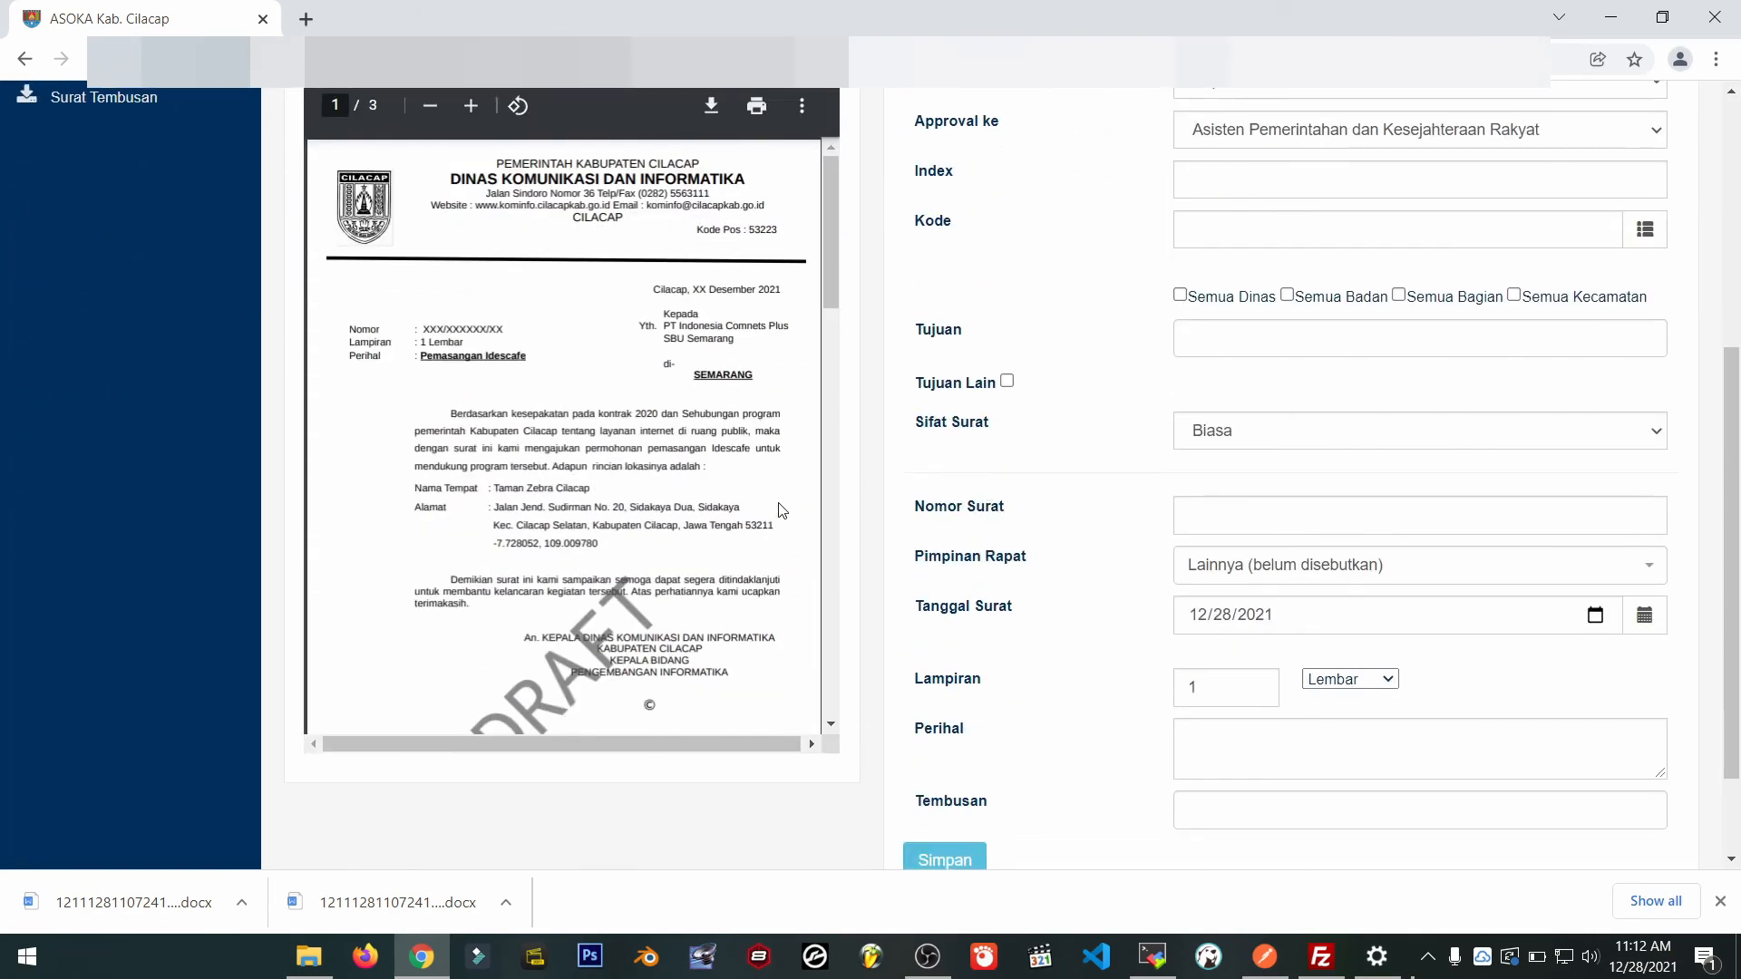
{"action": "scroll", "coordinate": [848, 424], "scroll_direction": "up", "scroll_amount": 5}
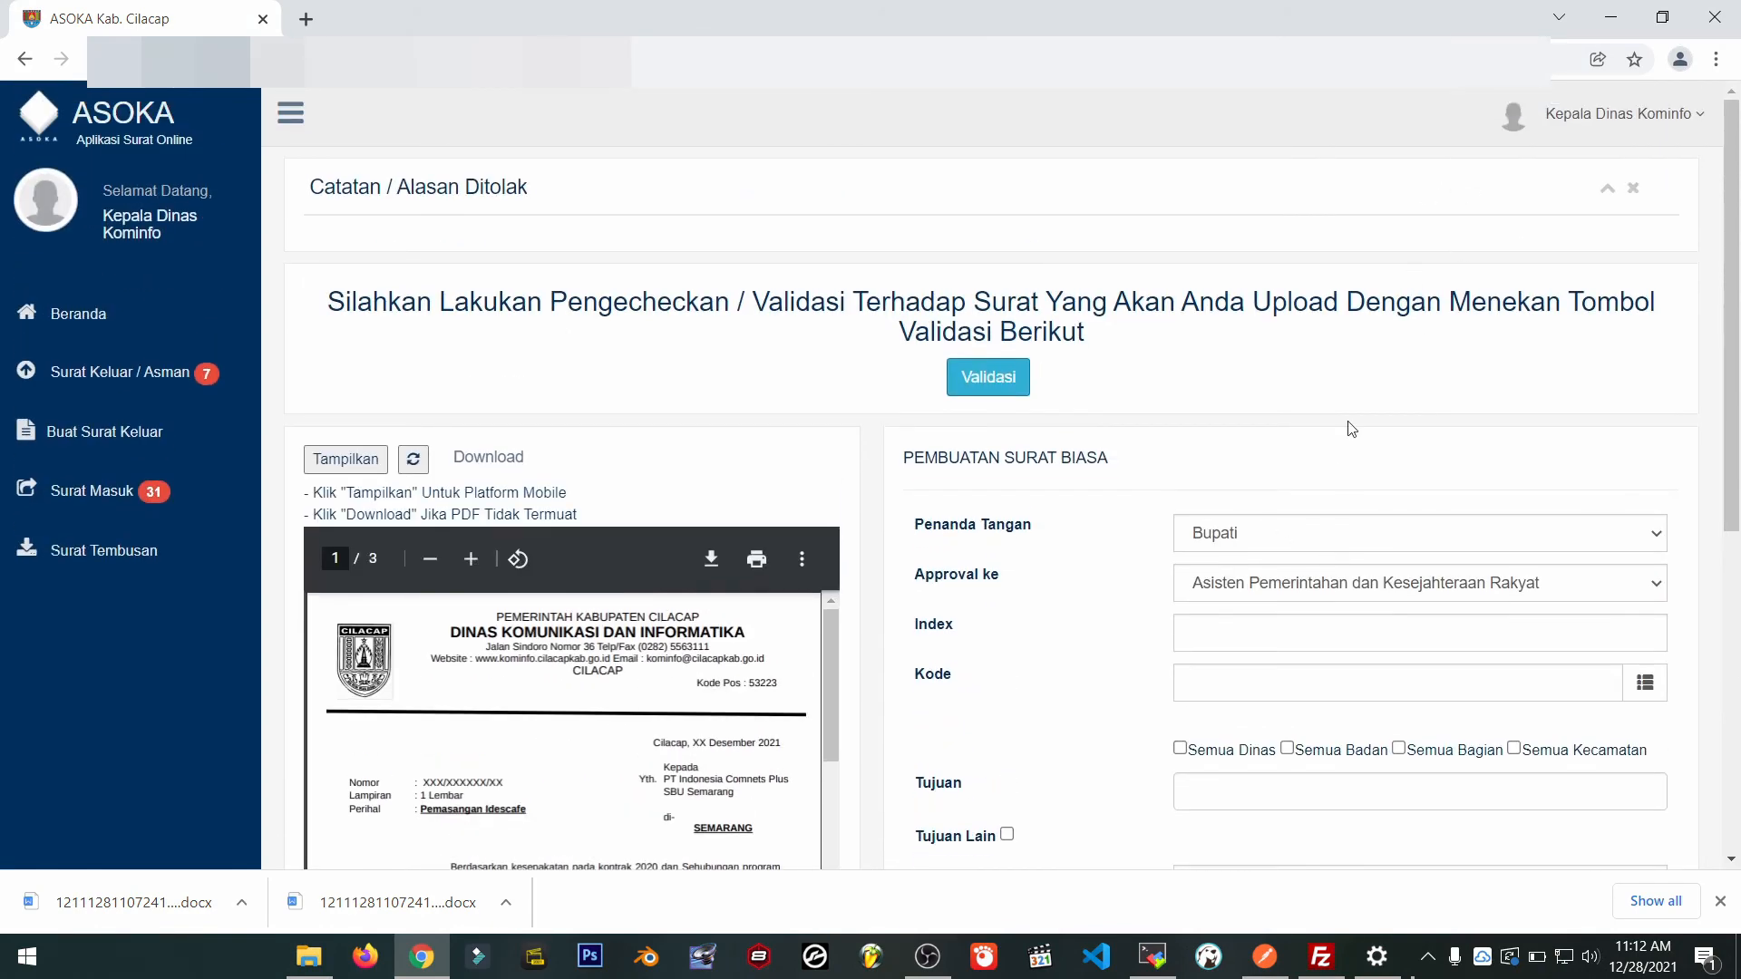
{"action": "left_click", "coordinate": [1310, 538]}
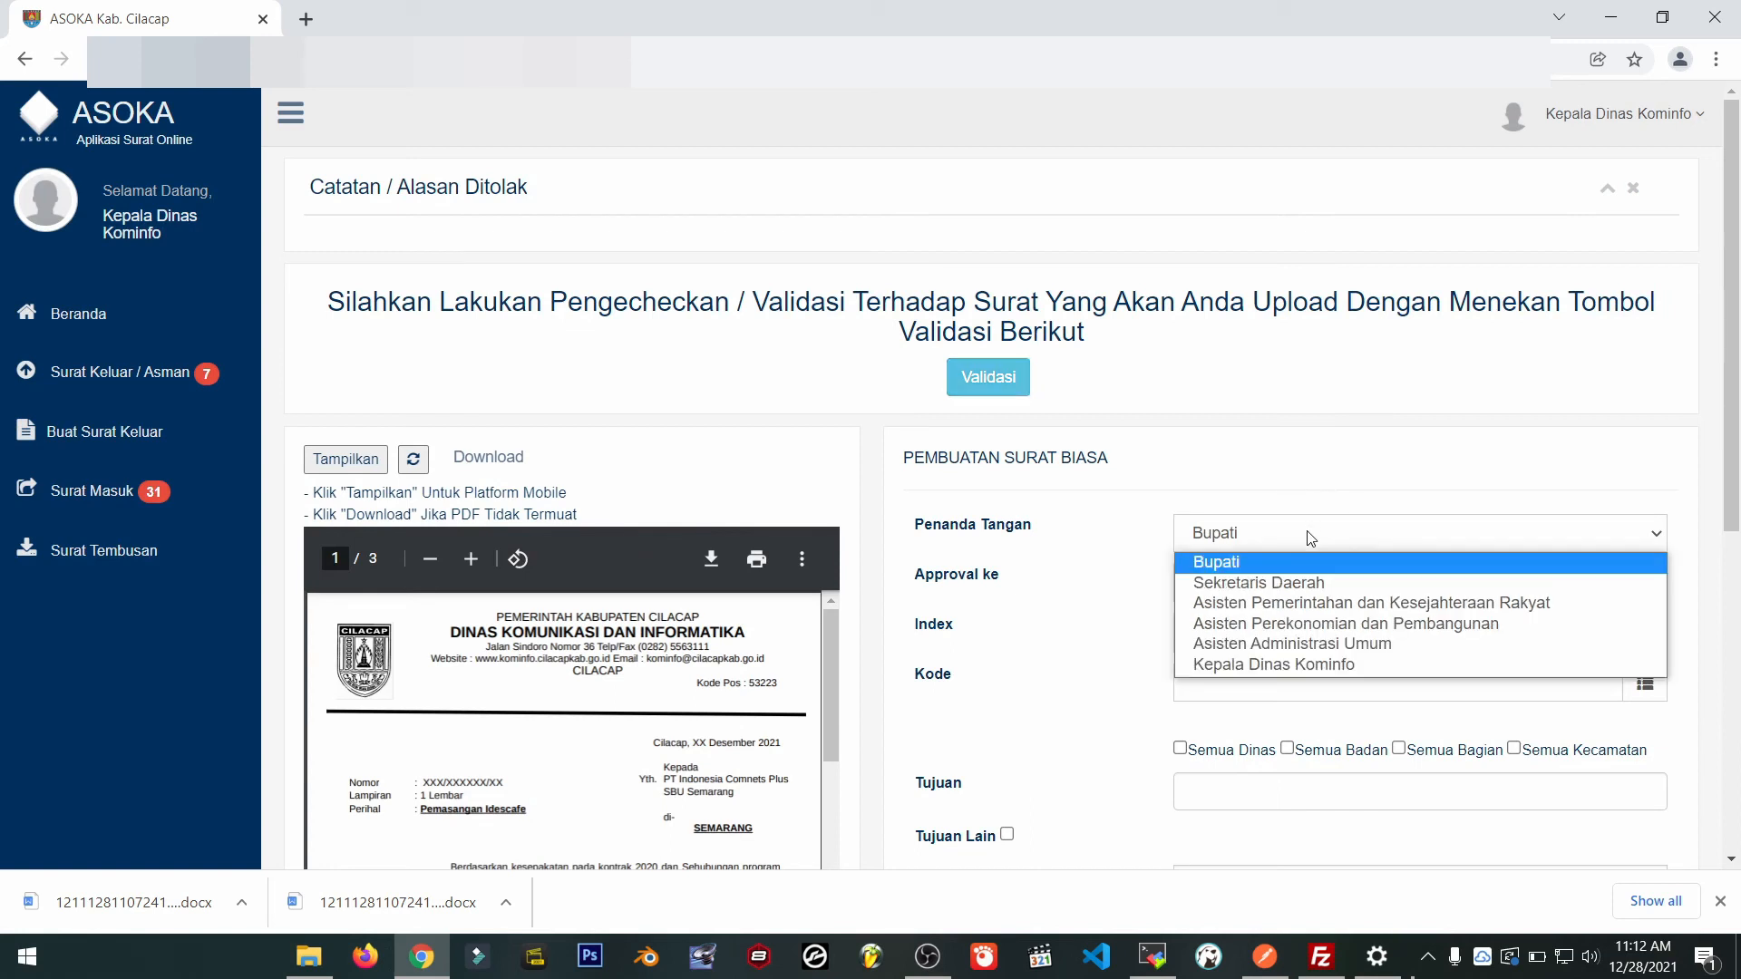
{"action": "left_click", "coordinate": [1286, 667]}
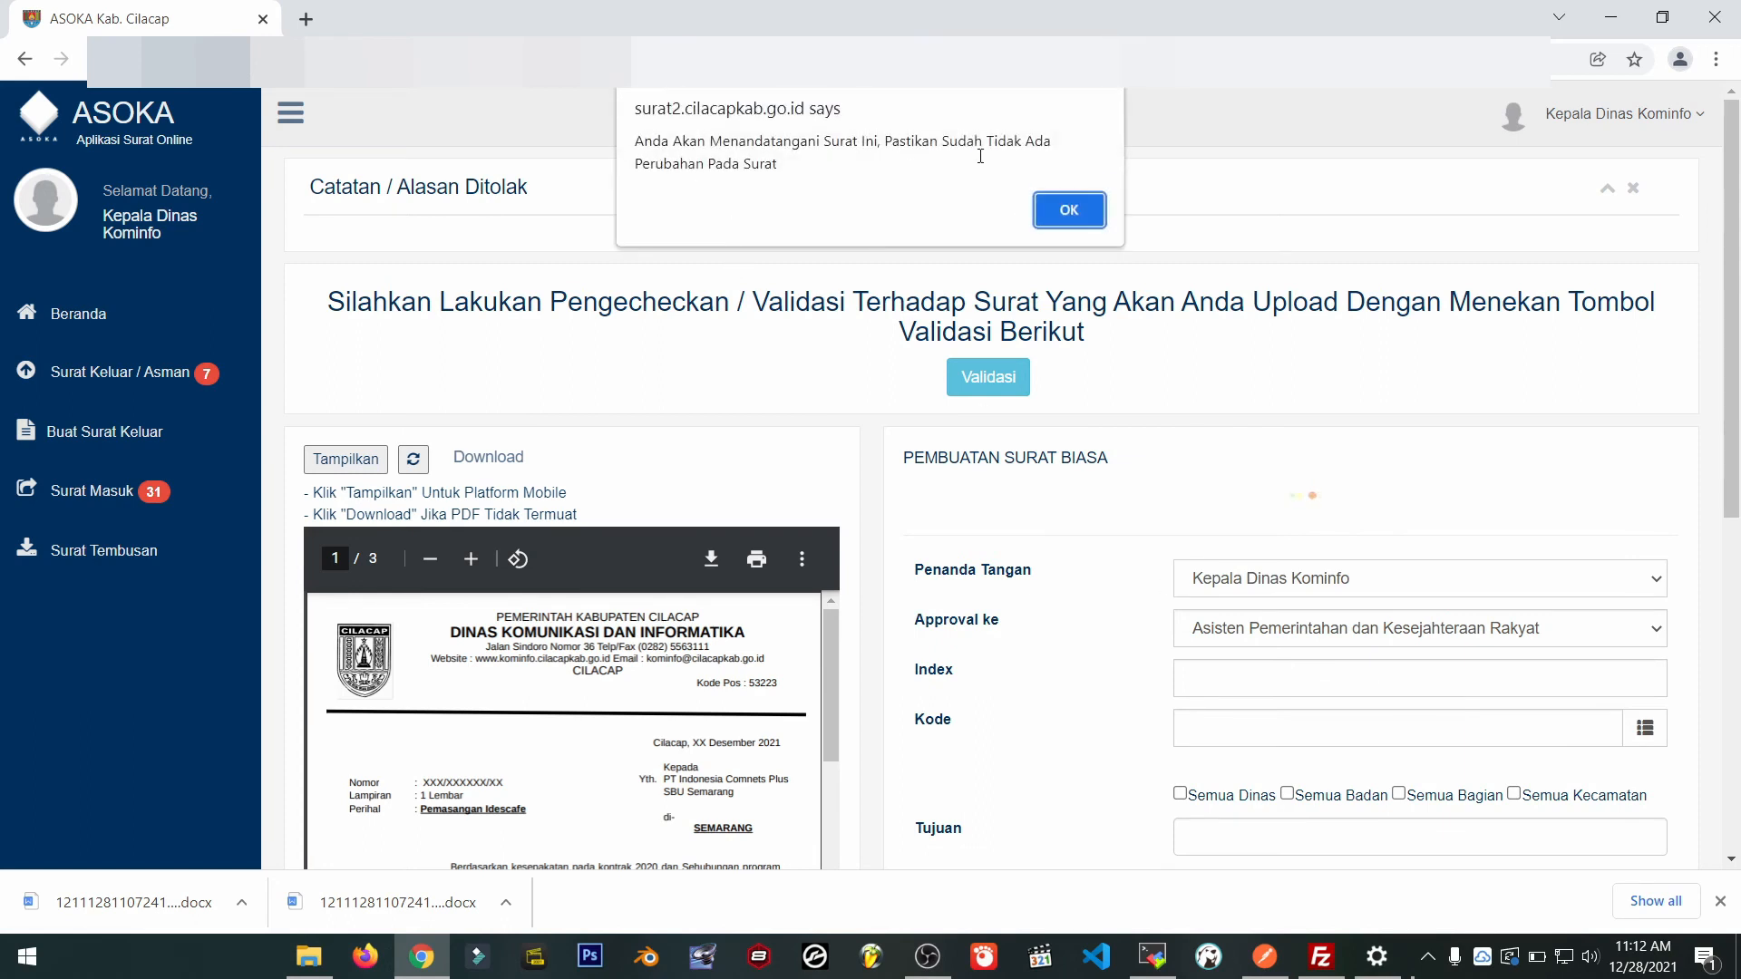
{"action": "left_click", "coordinate": [1075, 212]}
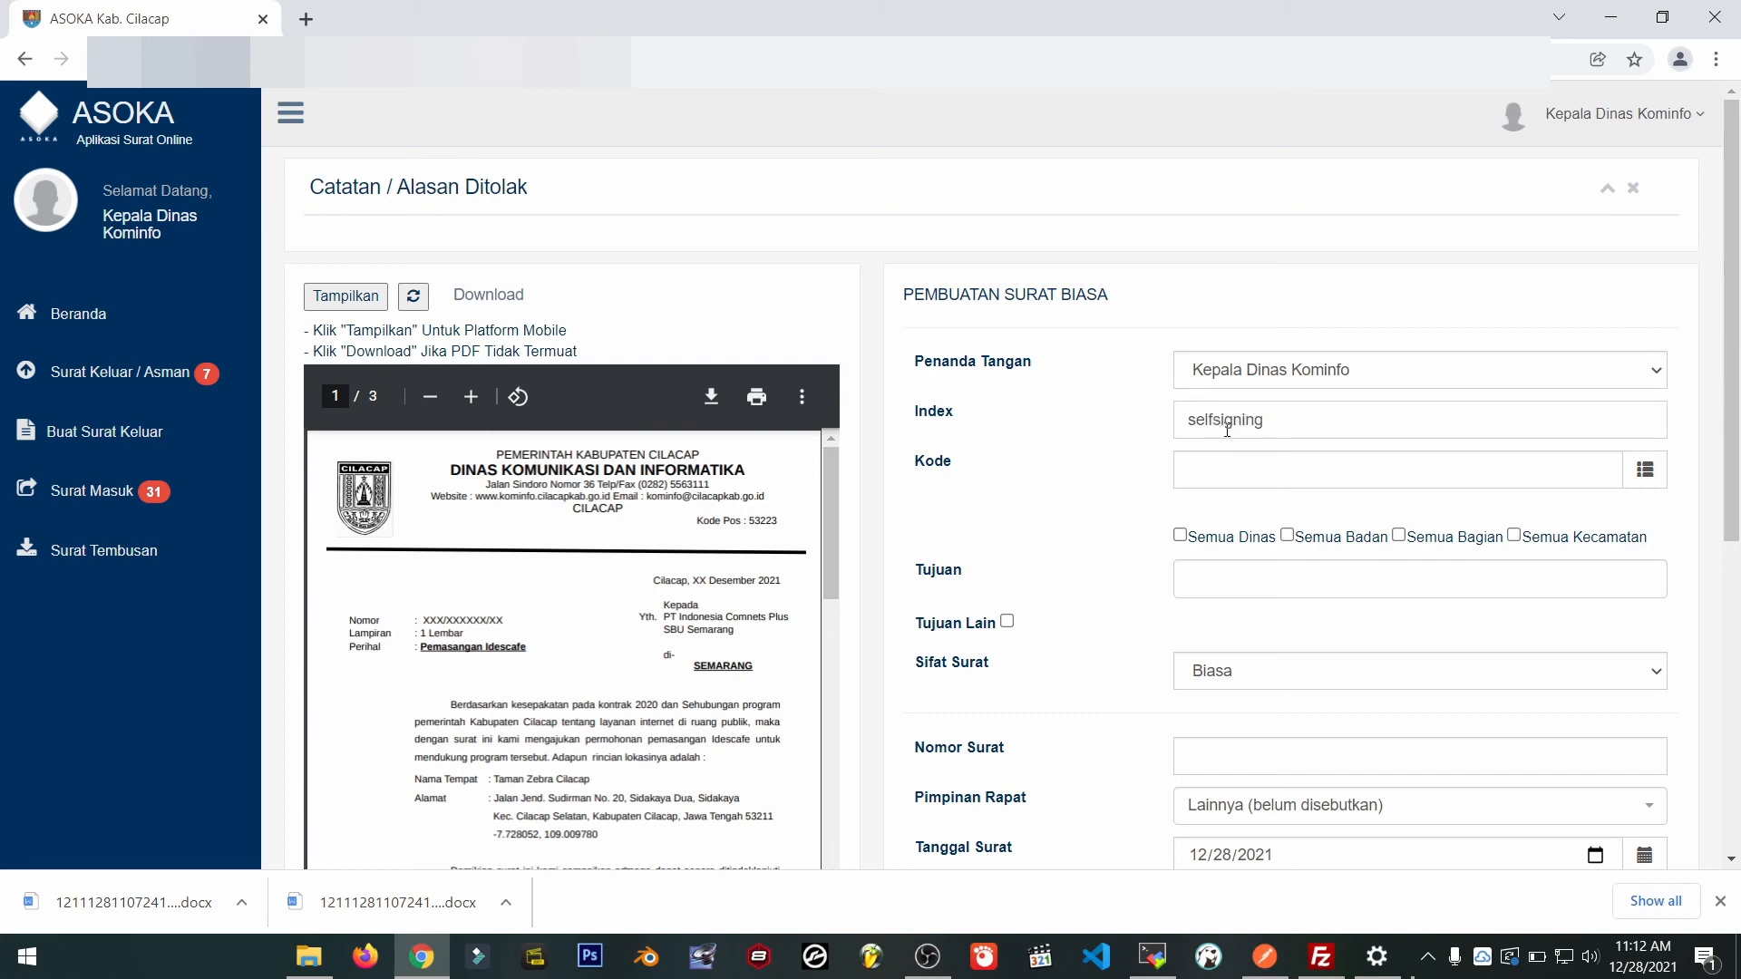
Set Kode 100 and add Bupati, Wakil Bupati and Sekretaris Daerah as recipients.
{"action": "left_click", "coordinate": [1264, 481]}
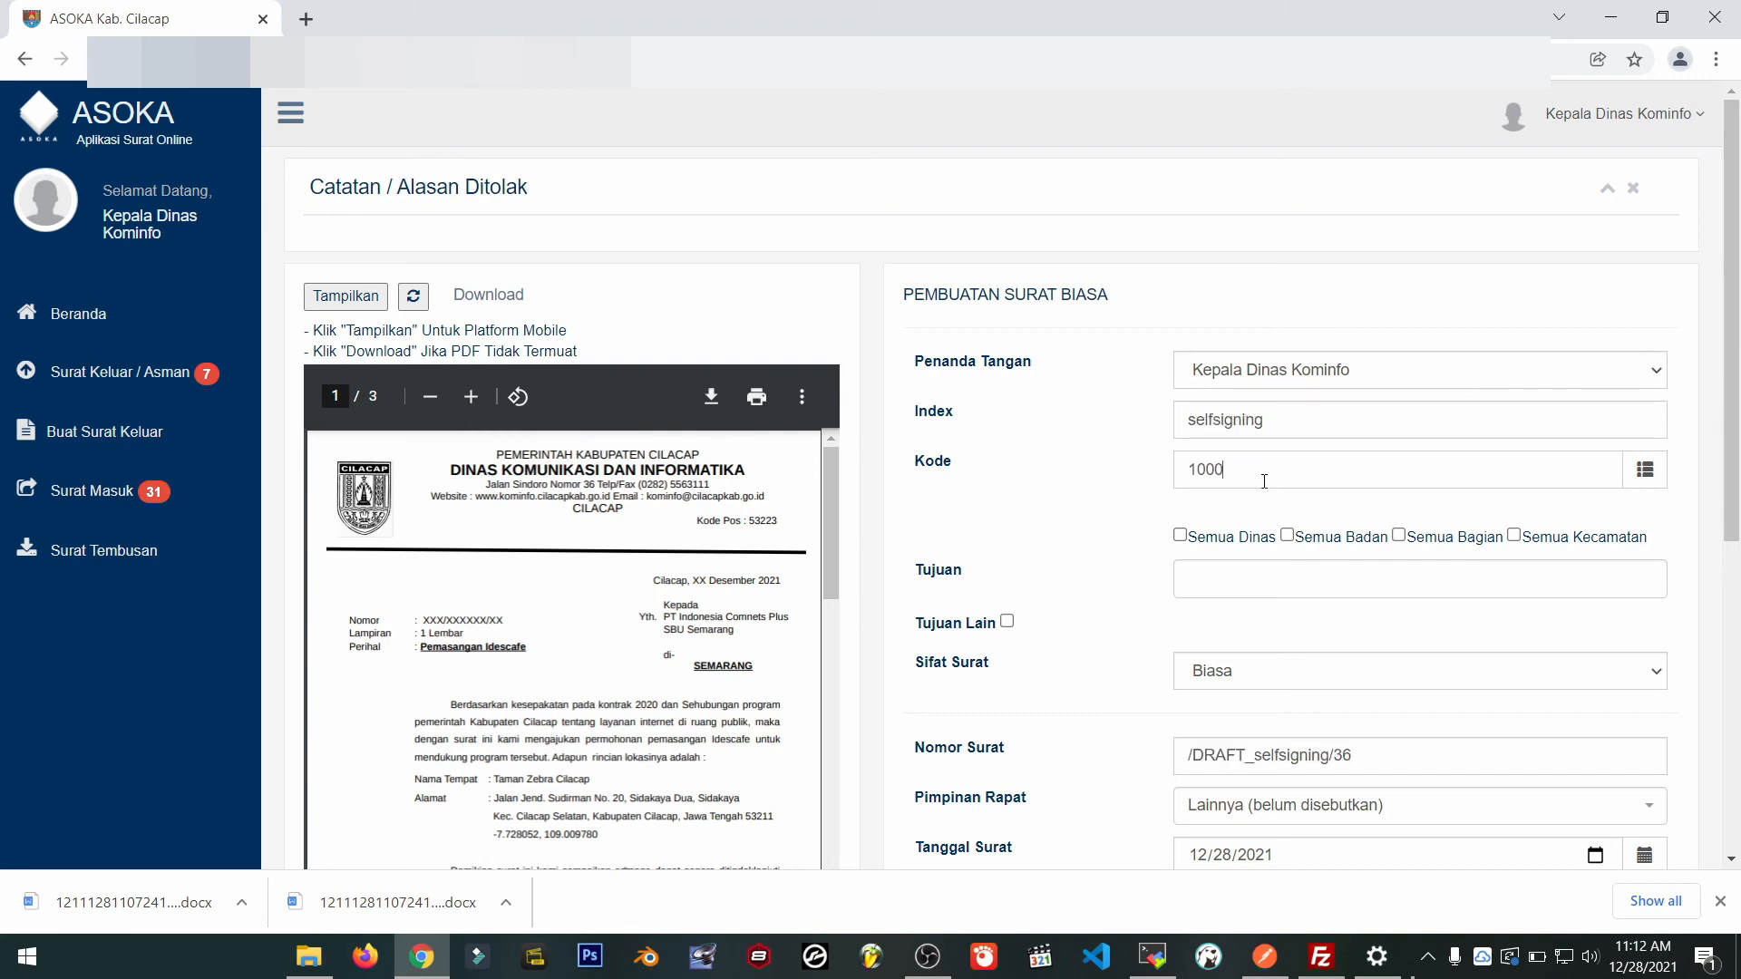
{"action": "scroll", "coordinate": [1264, 481], "scroll_direction": "down", "scroll_amount": 1}
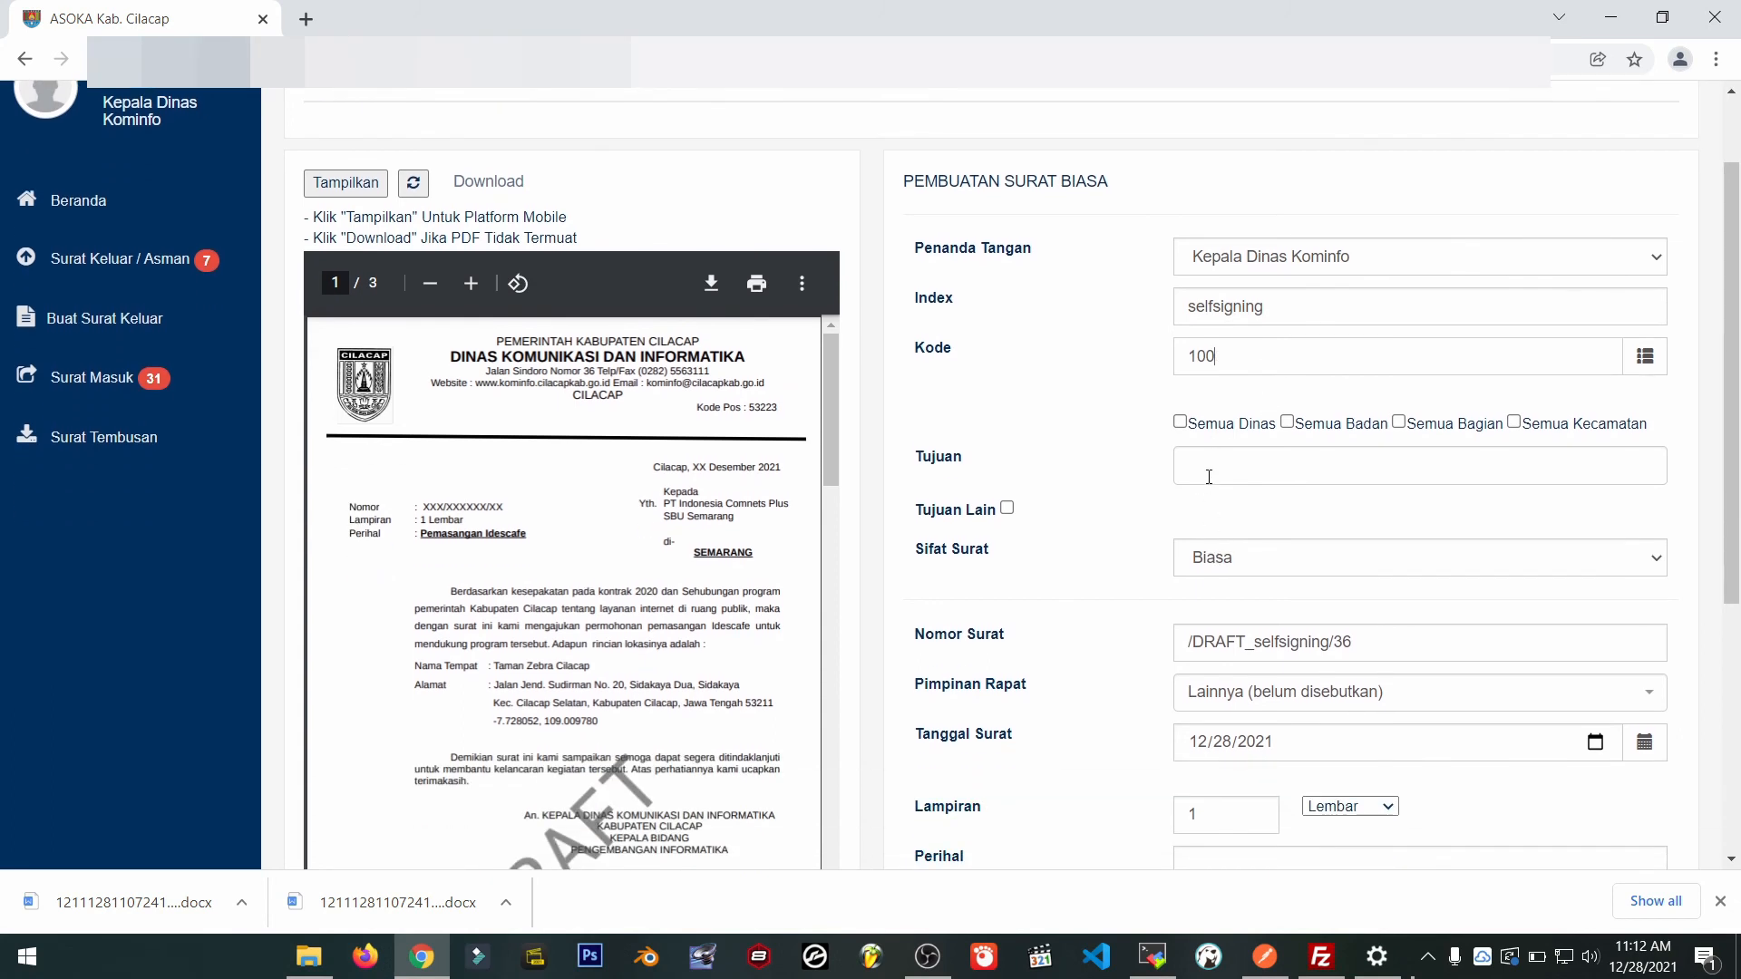
{"action": "left_click", "coordinate": [1209, 467]}
{"action": "left_click", "coordinate": [1269, 501]}
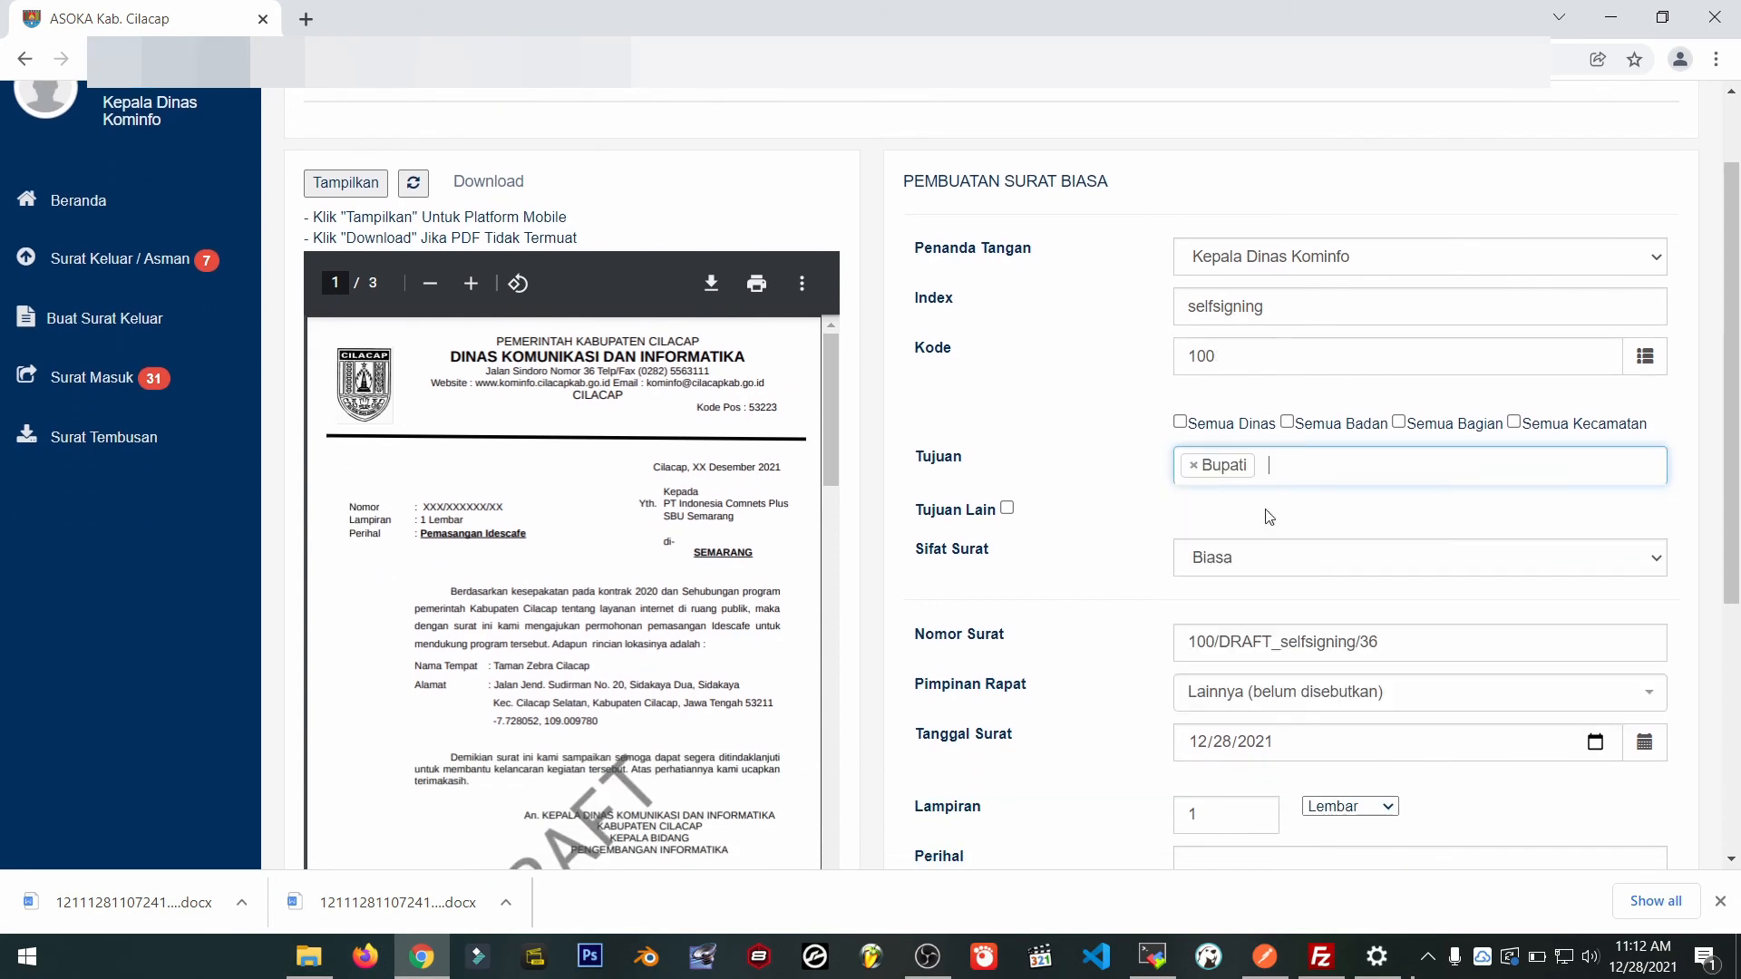
{"action": "left_click", "coordinate": [1365, 471]}
{"action": "left_click", "coordinate": [1433, 472]}
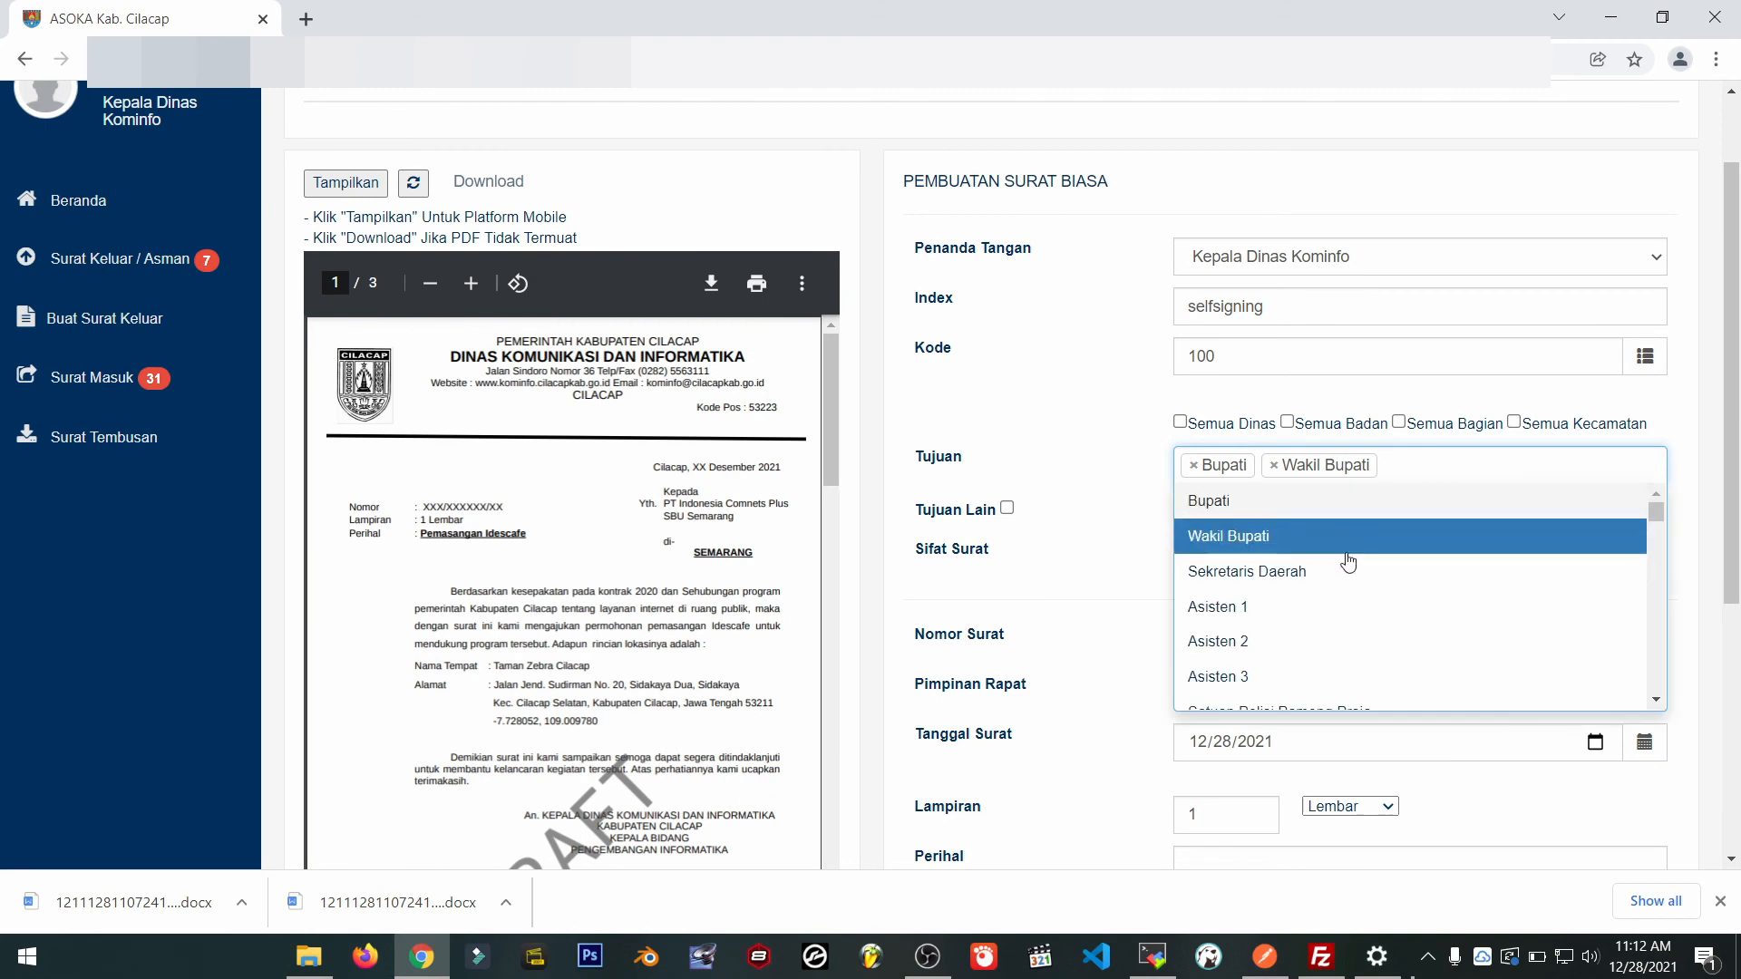
{"action": "left_click", "coordinate": [1349, 567]}
Enter the subject 'contoh tanda tangan KA OPD (self signing)' in Perihal.
{"action": "scroll", "coordinate": [1101, 653], "scroll_direction": "down", "scroll_amount": 2}
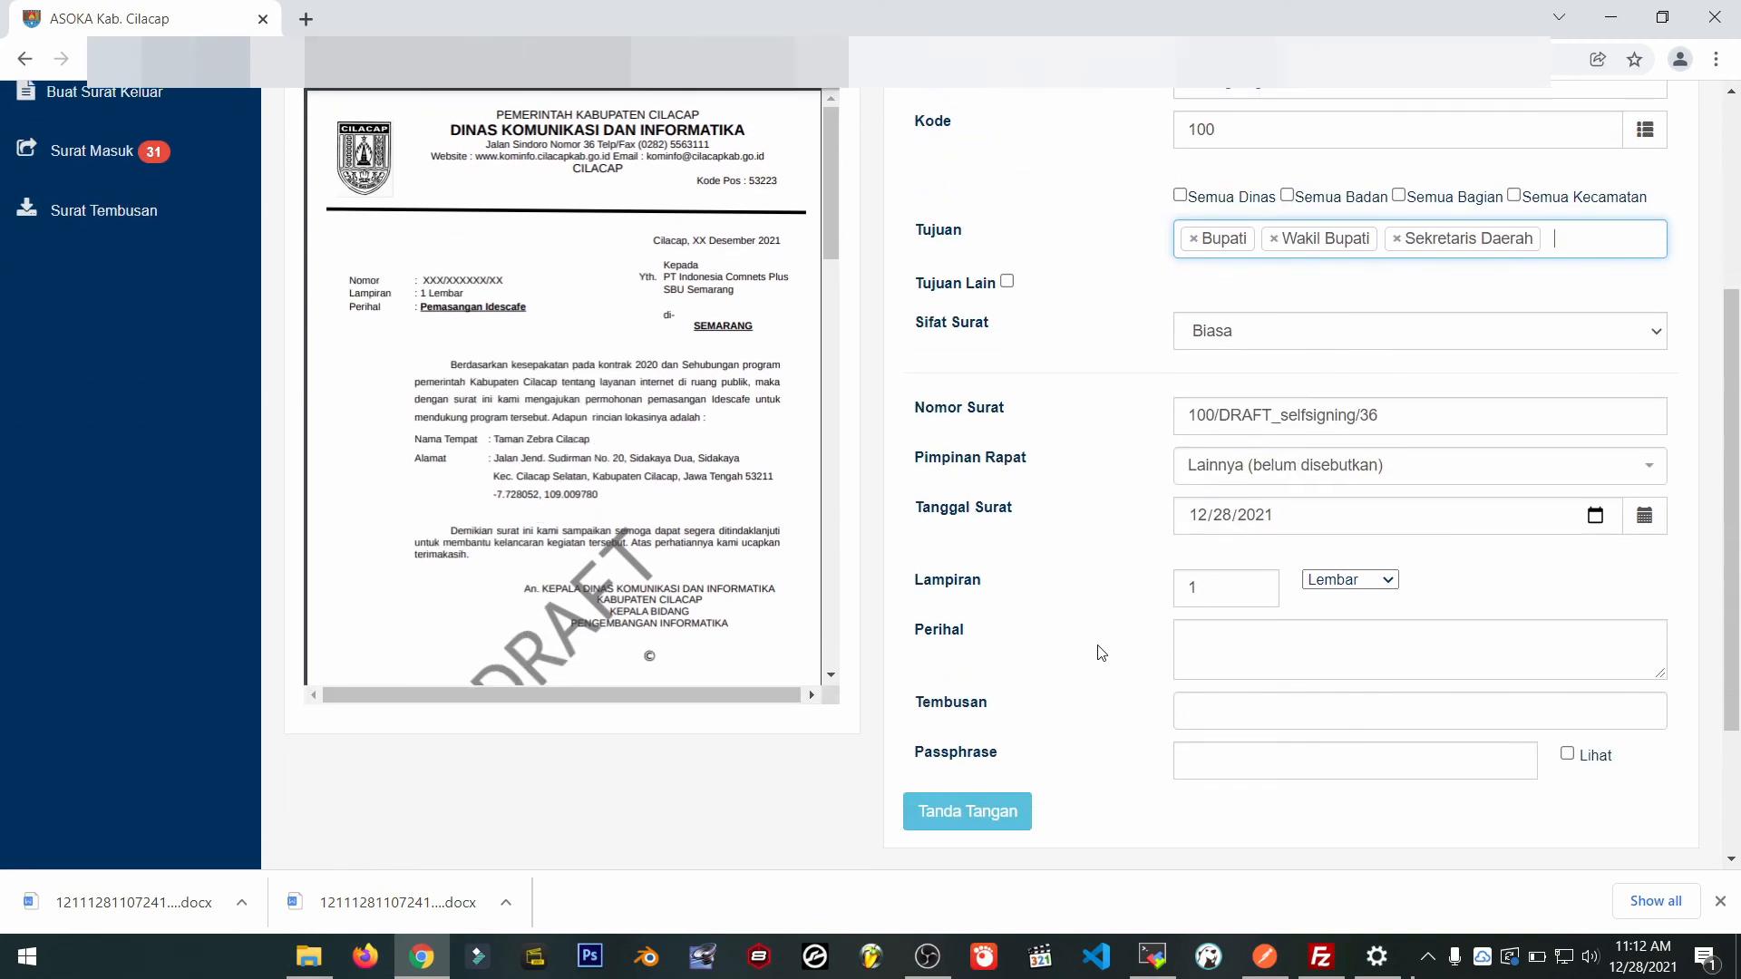
{"action": "left_click", "coordinate": [1245, 655]}
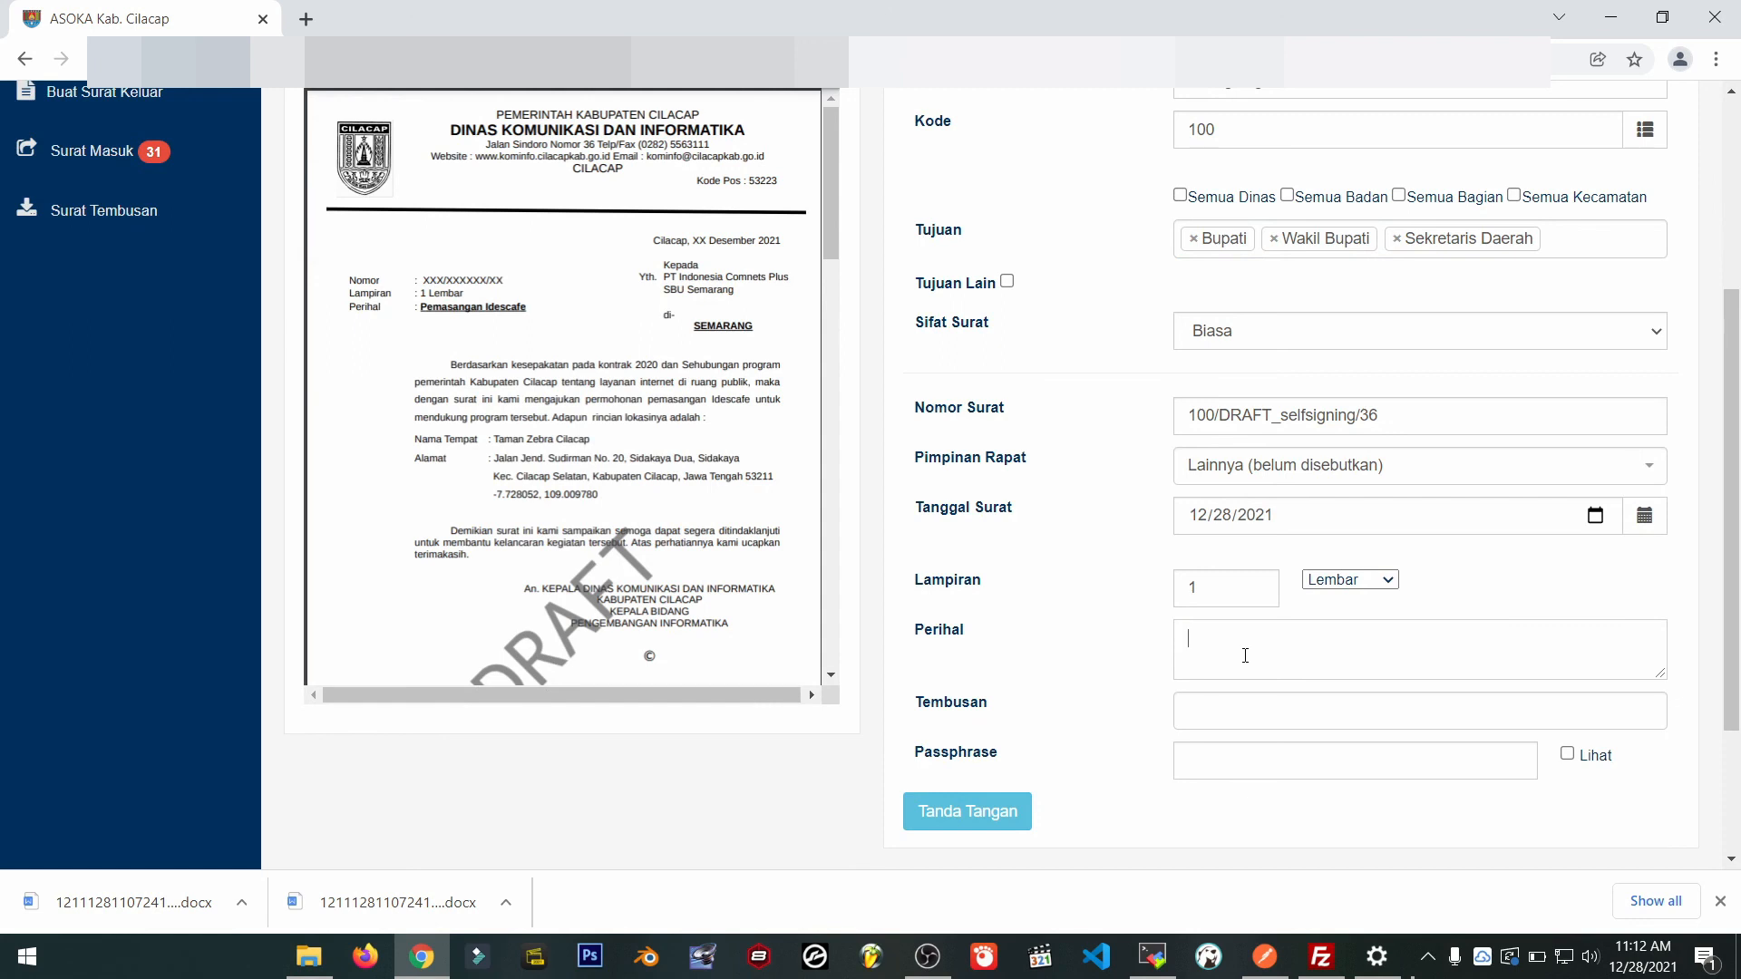
{"action": "type", "text": "contoh tanda tangan KA OPD (self sign"}
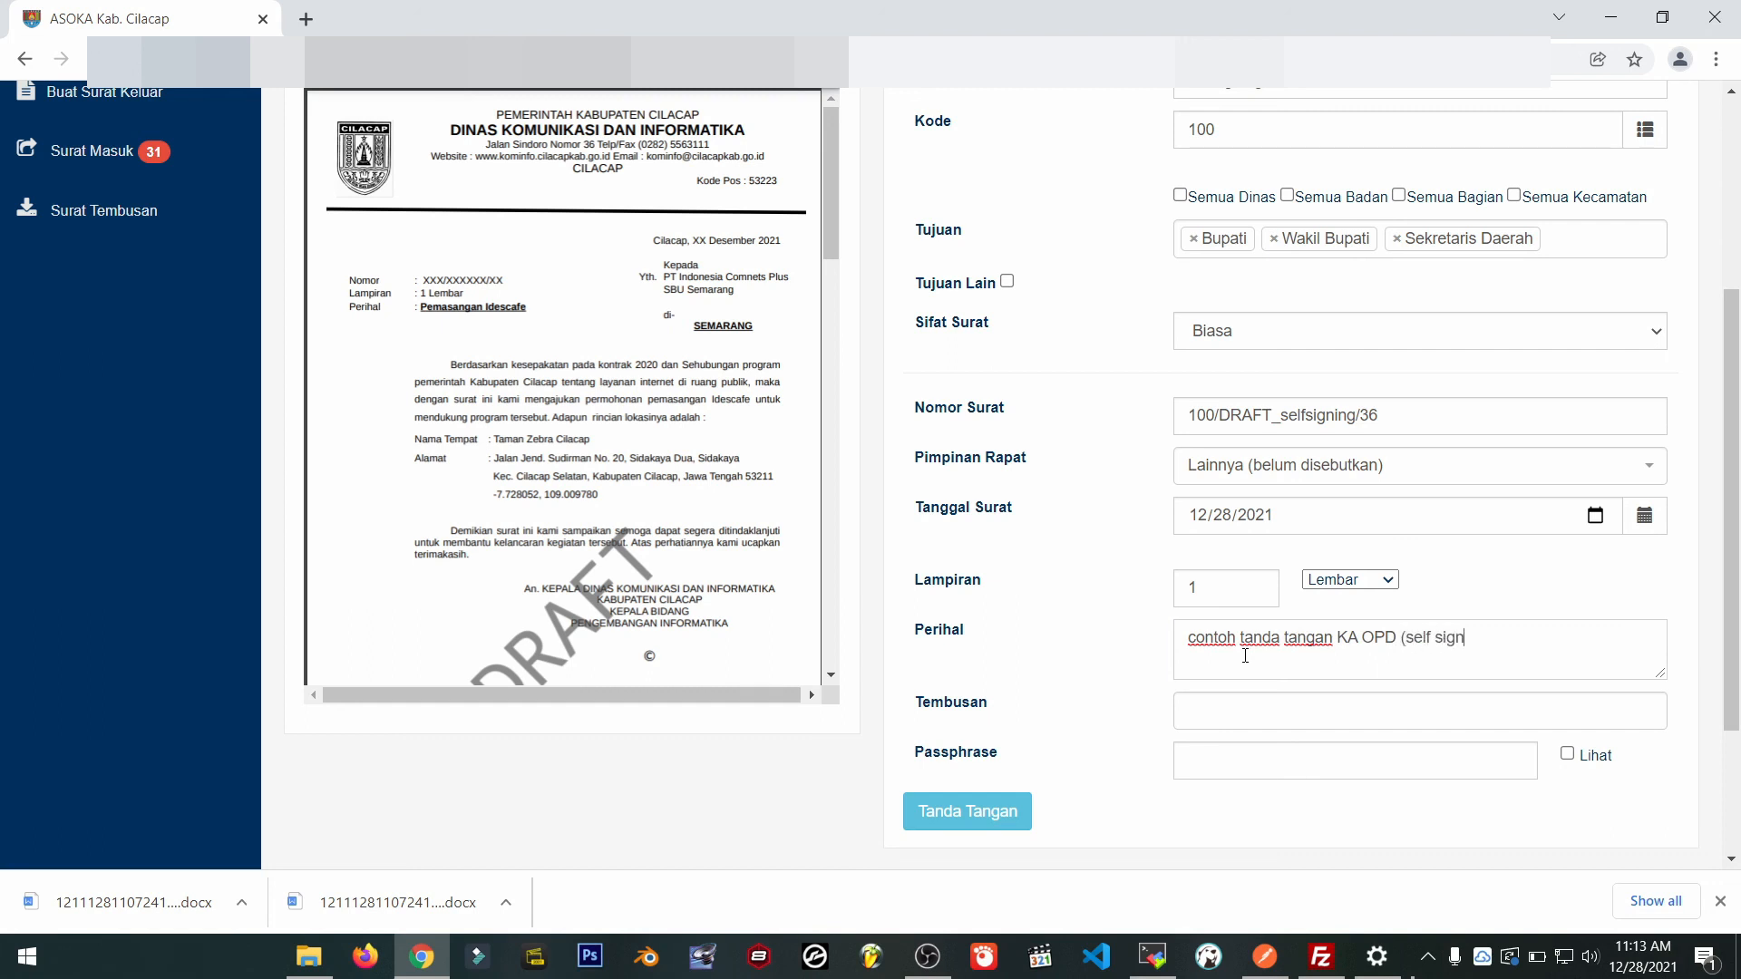
{"action": "type", "text": "ing)"}
Enter the signing passphrase, sign and upload the letter, then dismiss the success message.
{"action": "left_click", "coordinate": [1237, 759]}
{"action": "left_click", "coordinate": [1017, 824]}
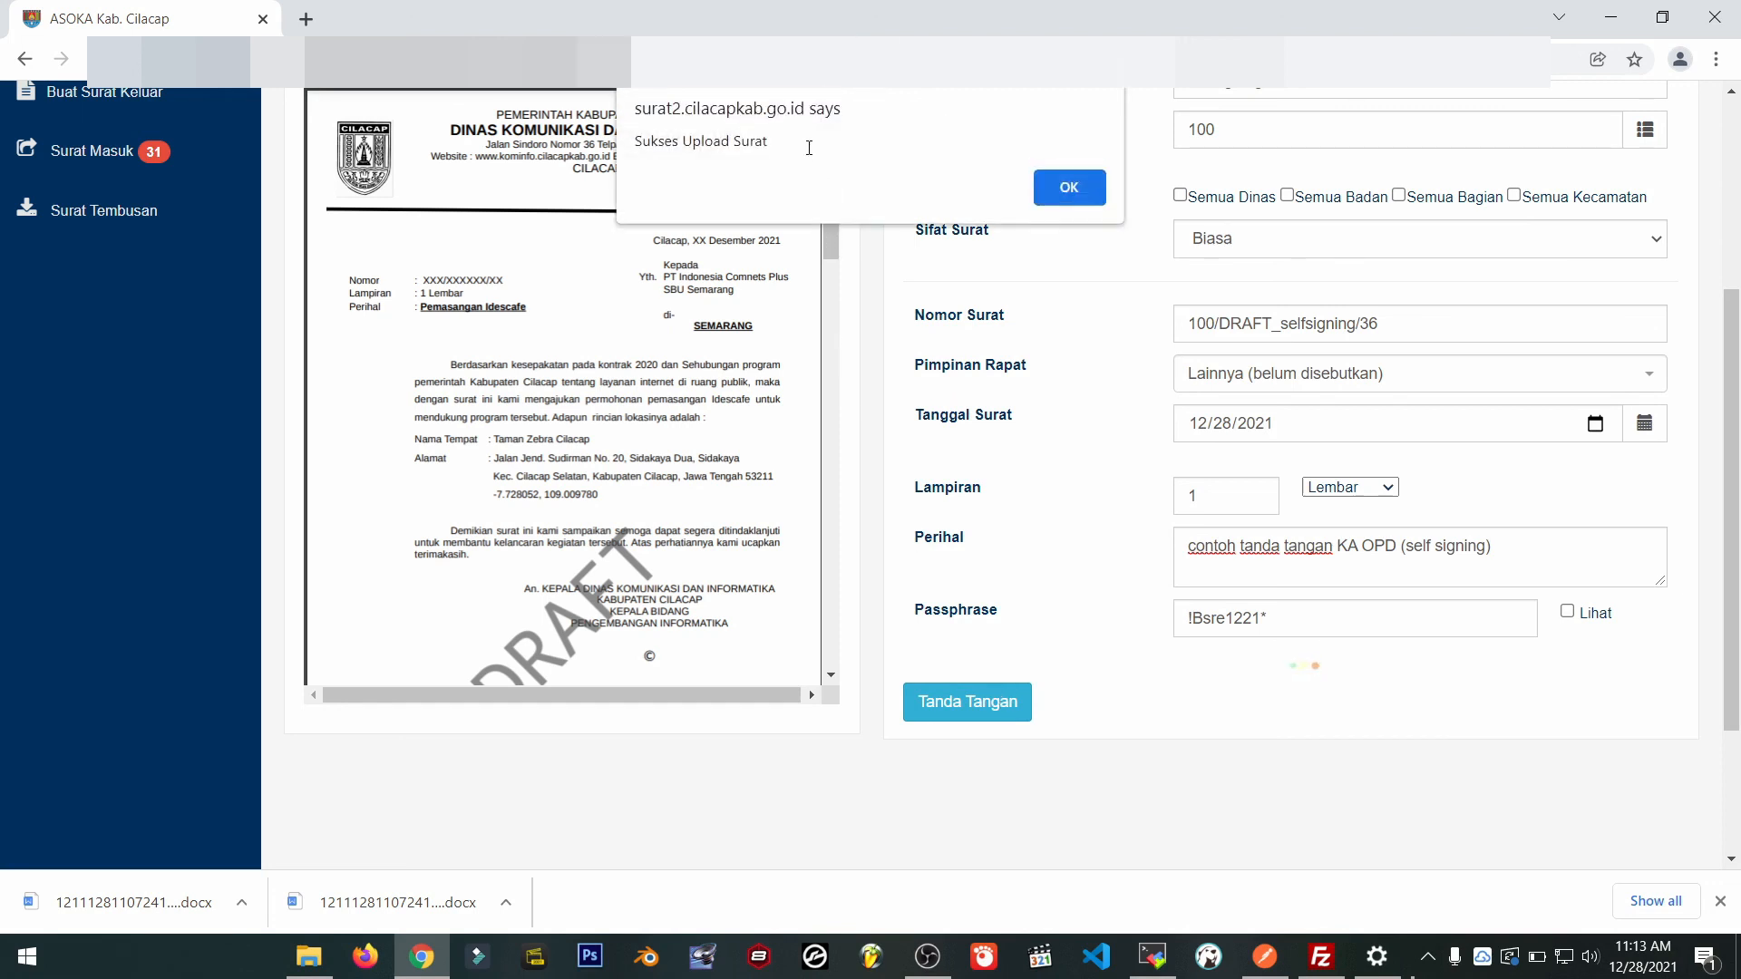
{"action": "left_click_drag", "start_coordinate": [808, 148], "coordinate": [562, 148]}
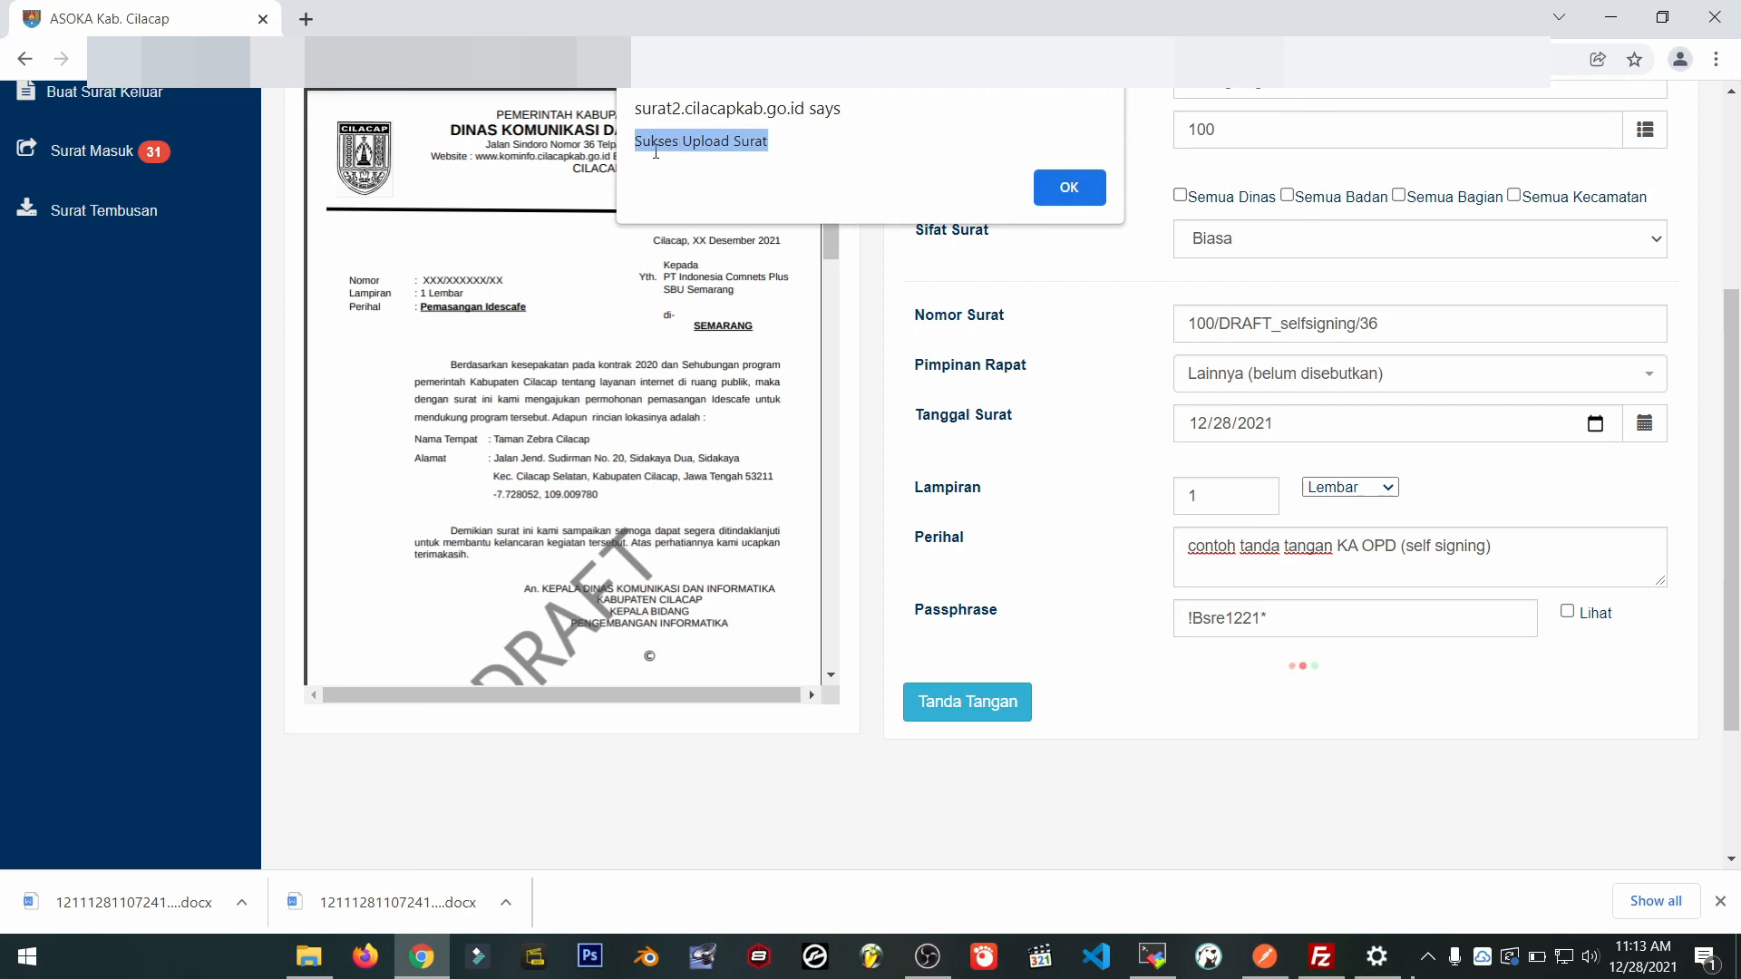
{"action": "left_click", "coordinate": [1068, 190]}
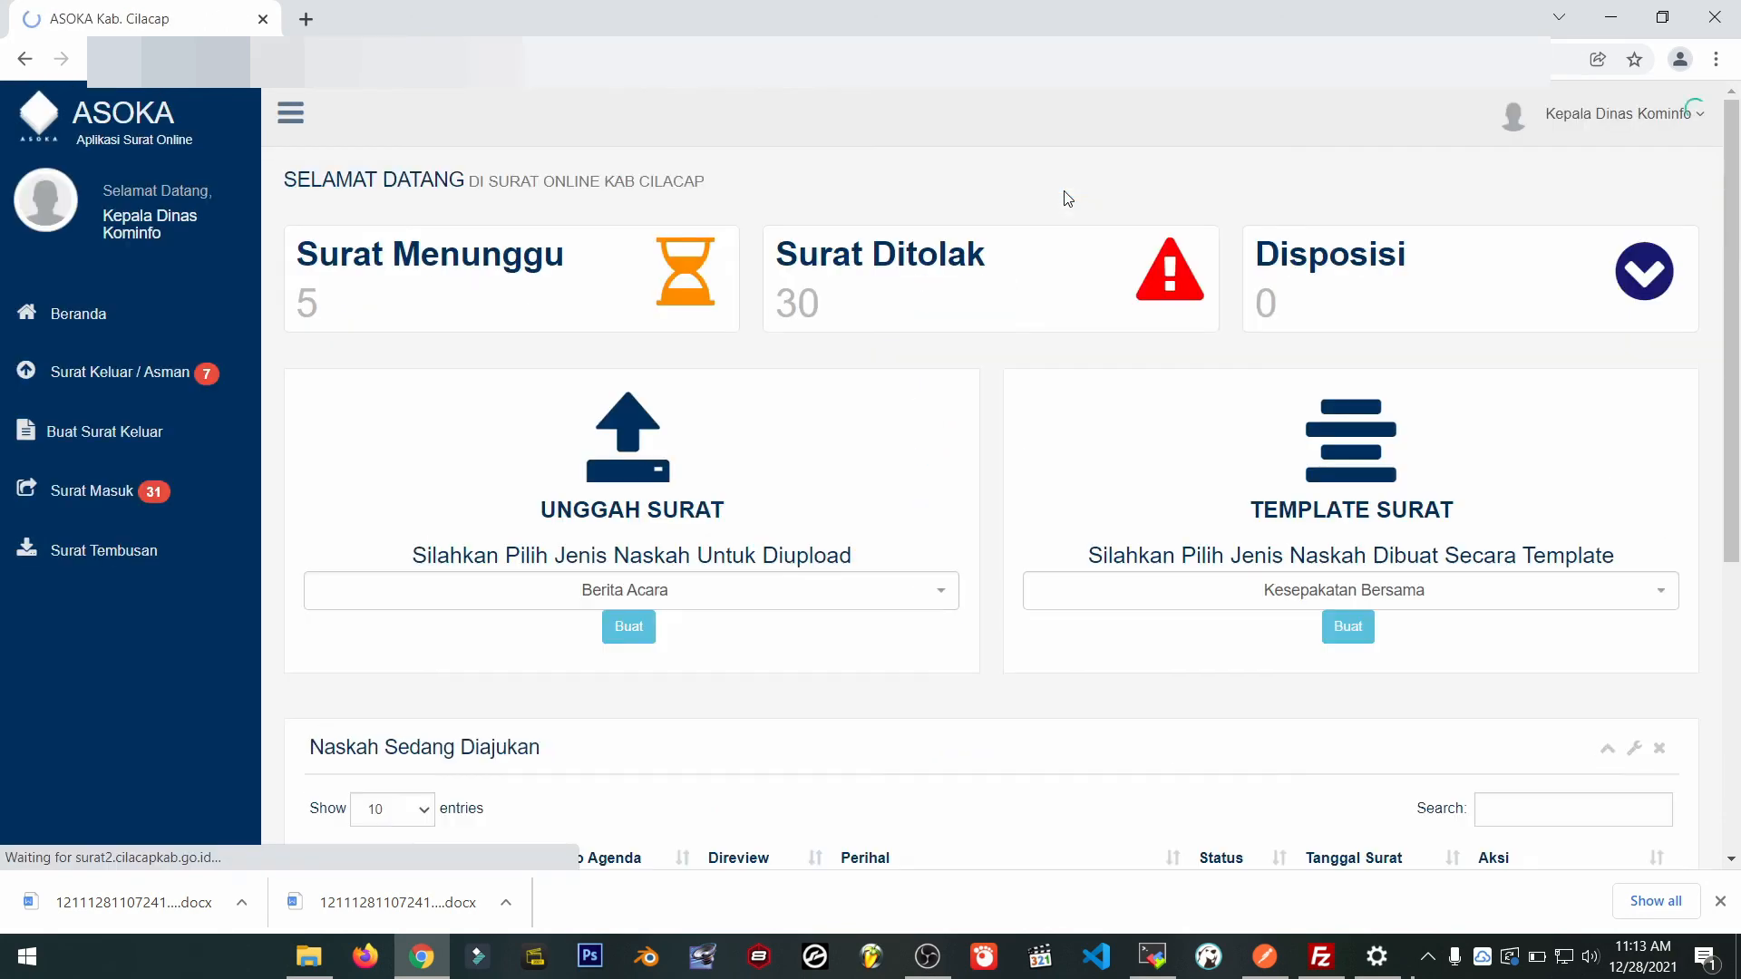
{"action": "scroll", "coordinate": [1078, 311], "scroll_direction": "down", "scroll_amount": 3}
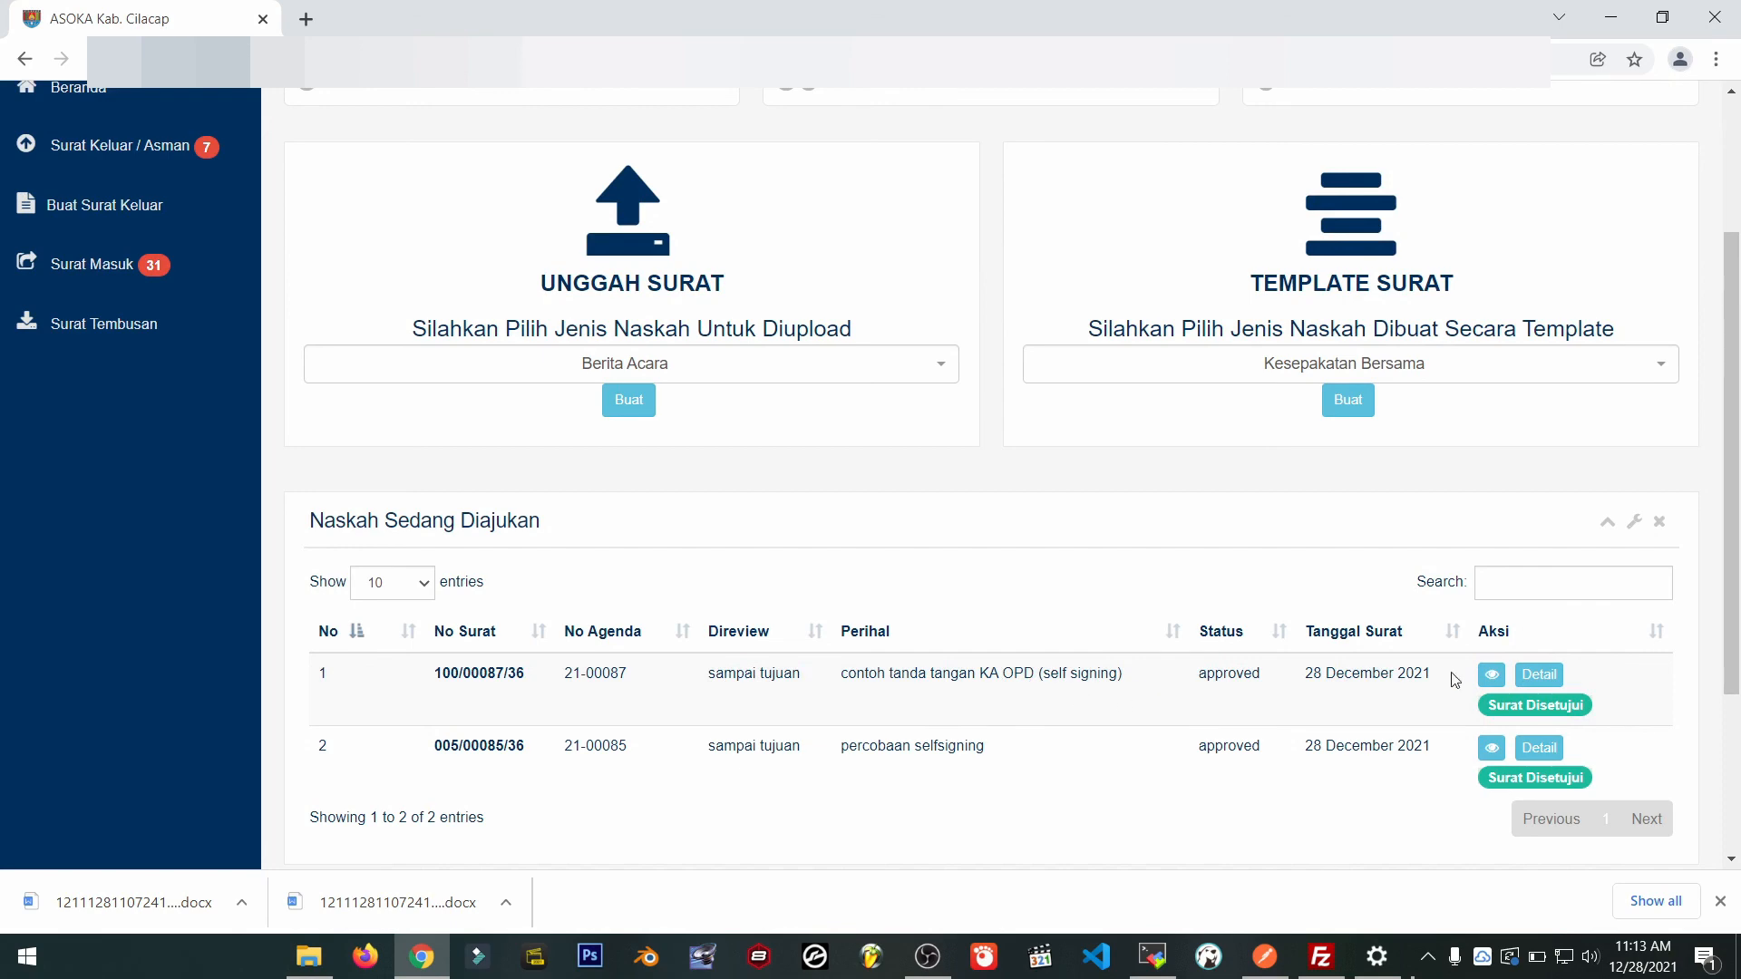
{"action": "left_click", "coordinate": [1494, 676]}
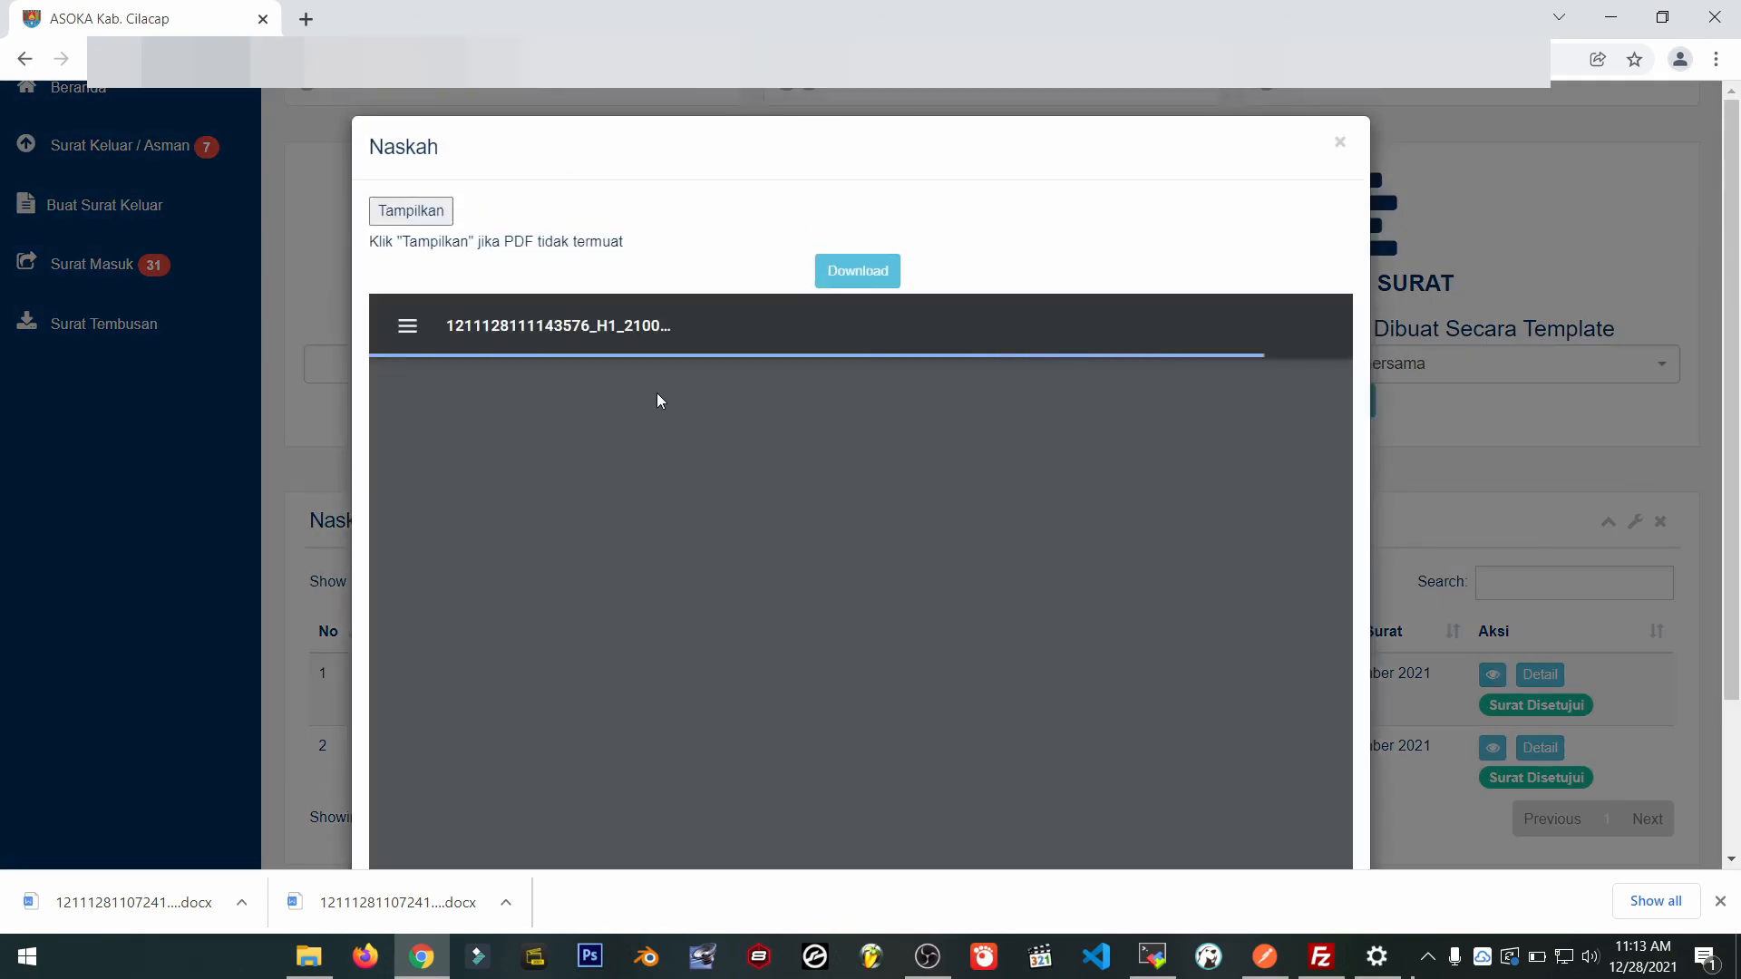
{"action": "scroll", "coordinate": [632, 606], "scroll_direction": "down", "scroll_amount": 2}
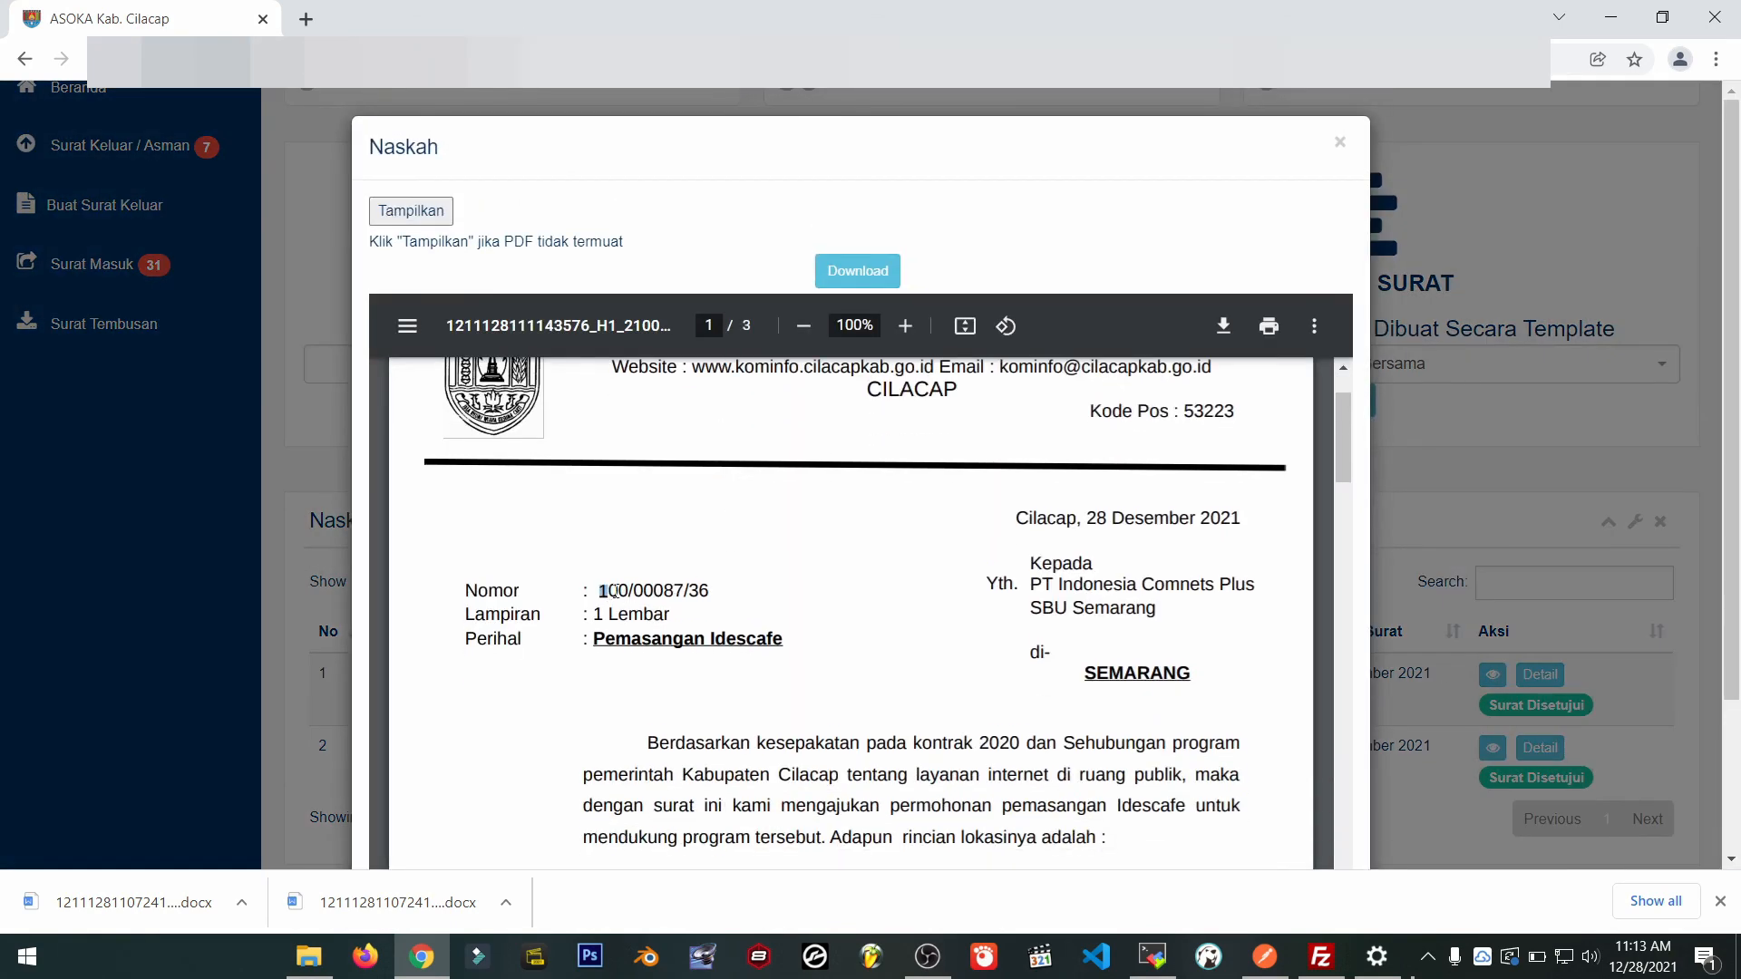
{"action": "scroll", "coordinate": [925, 661], "scroll_direction": "down", "scroll_amount": 5}
{"action": "scroll", "coordinate": [1016, 553], "scroll_direction": "down", "scroll_amount": 2}
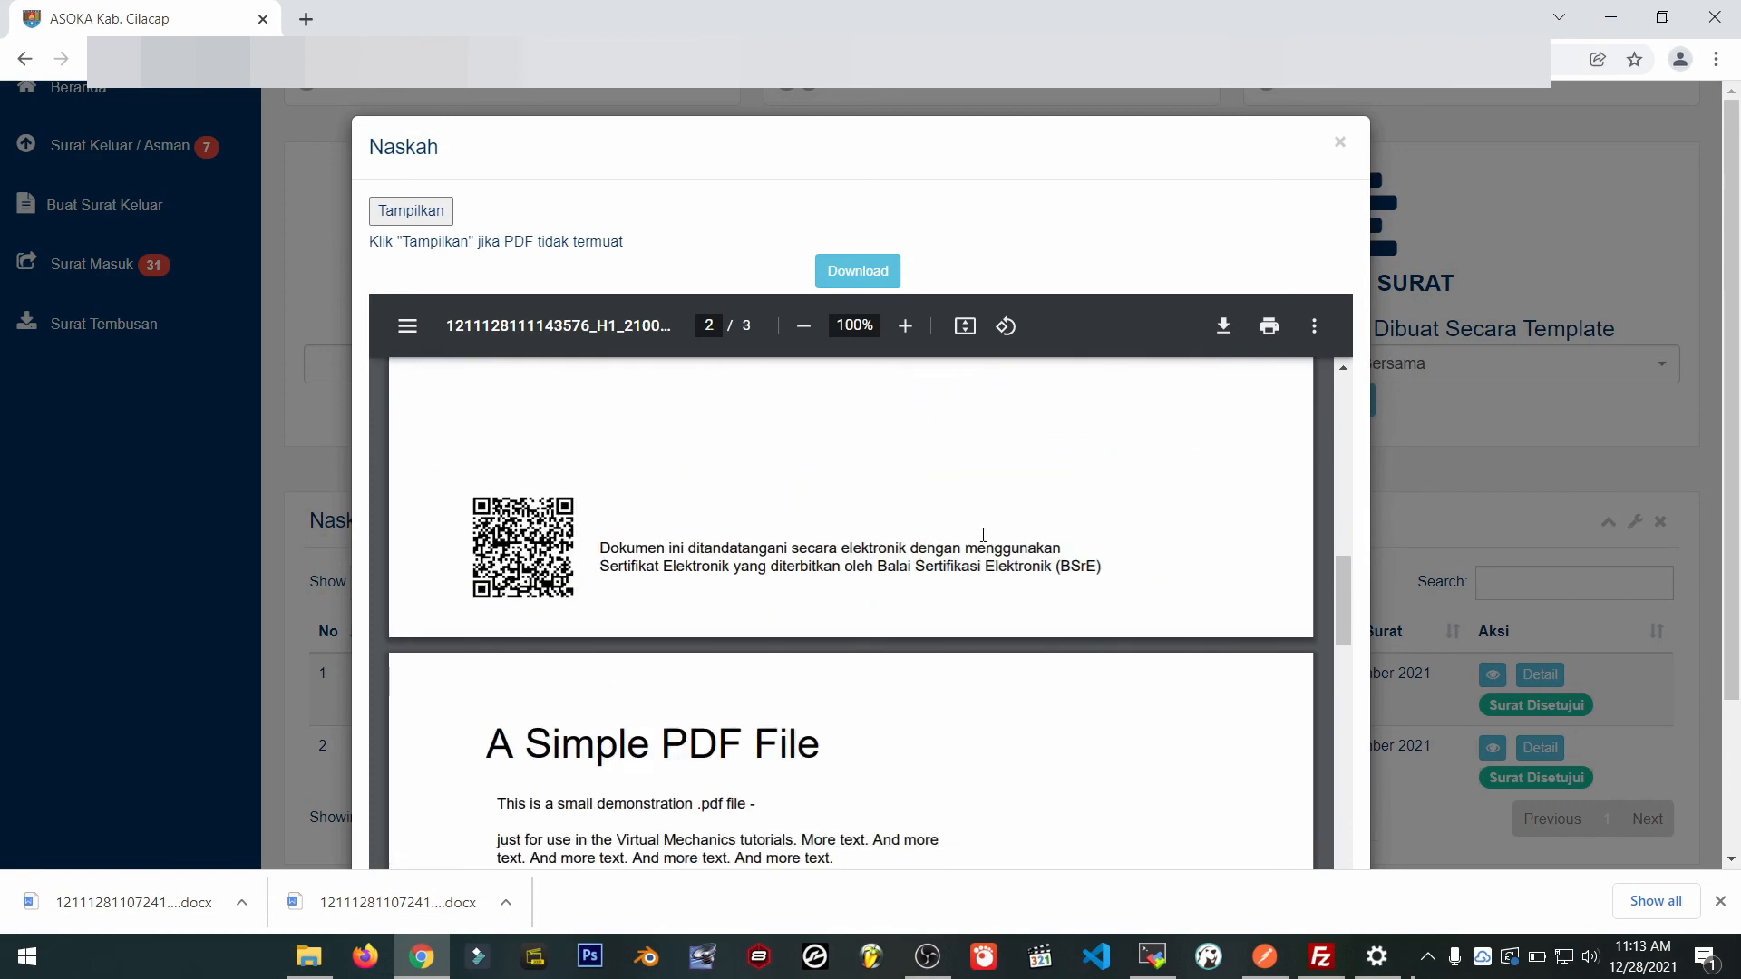
{"action": "scroll", "coordinate": [997, 526], "scroll_direction": "up", "scroll_amount": 3}
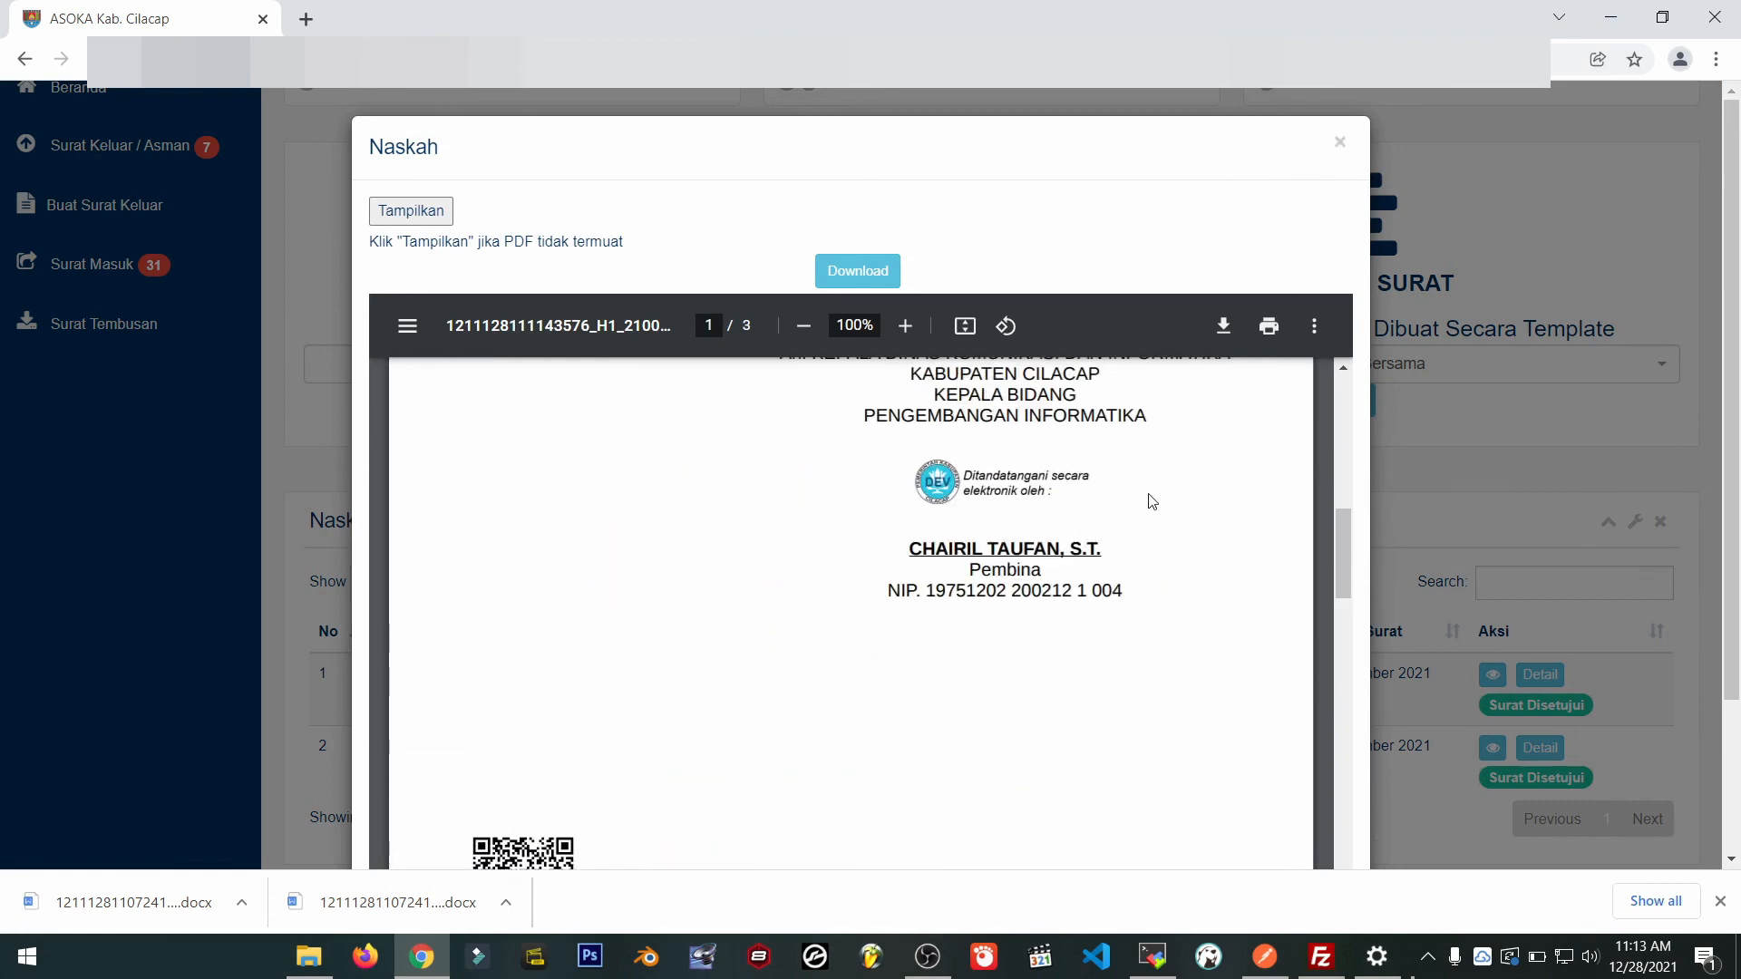
{"action": "scroll", "coordinate": [1146, 497], "scroll_direction": "down", "scroll_amount": 3}
{"action": "left_click", "coordinate": [1339, 145]}
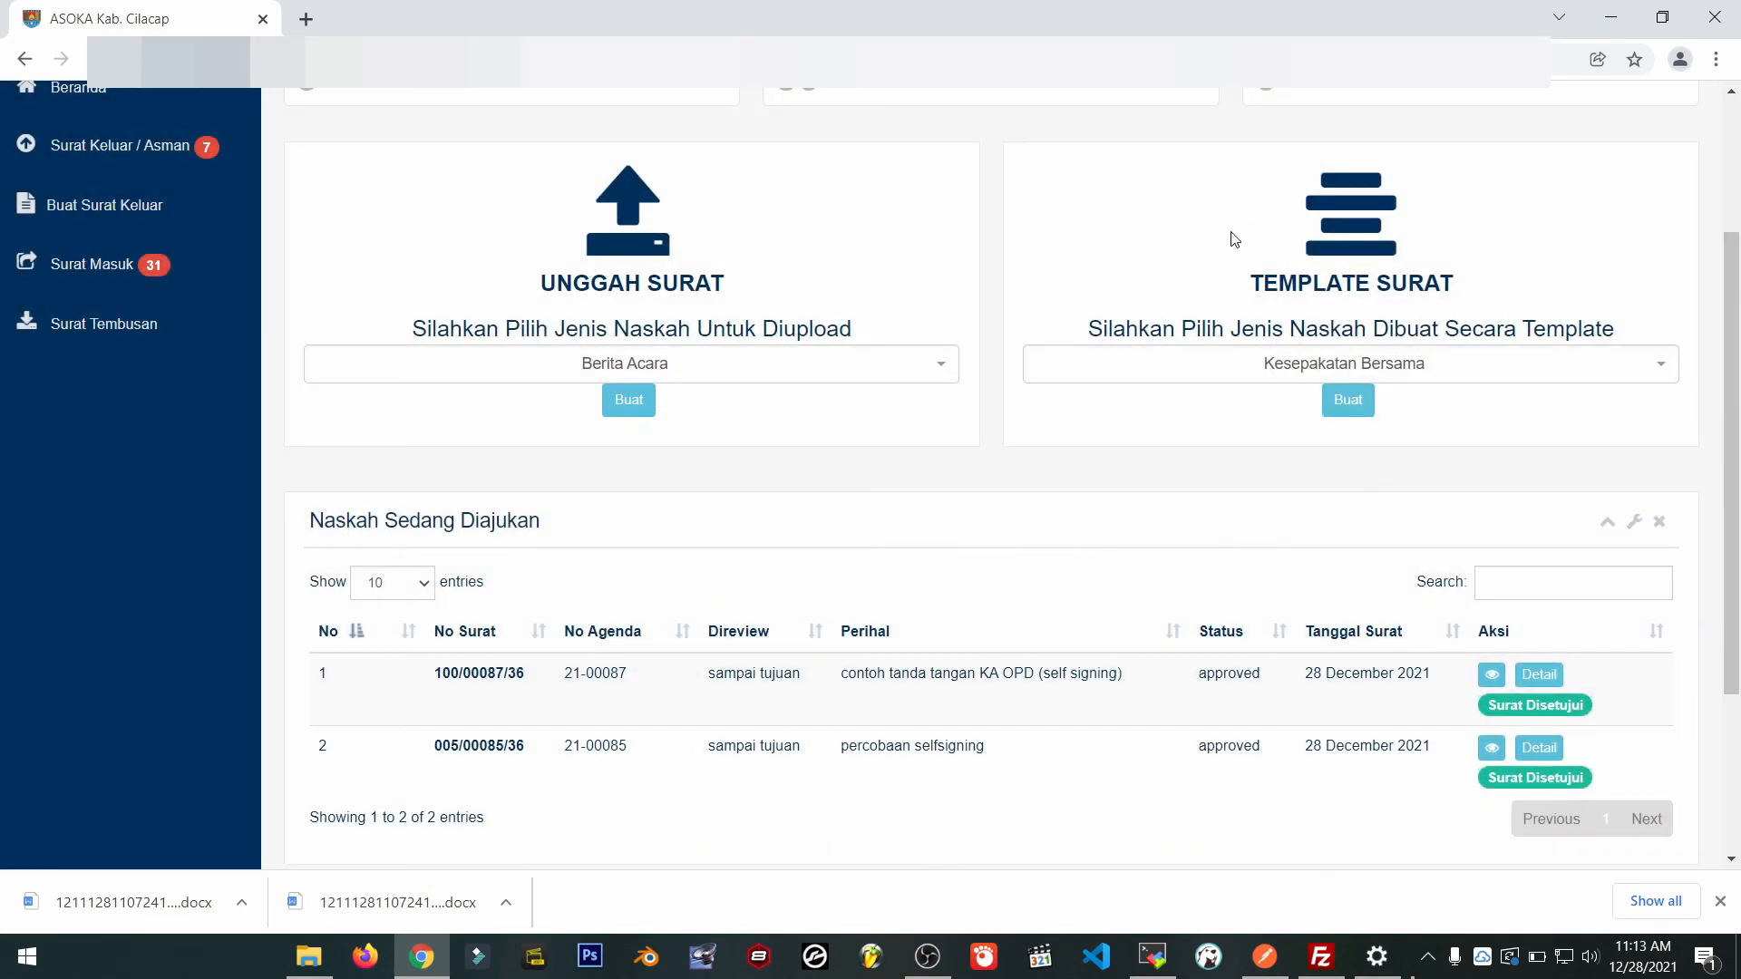